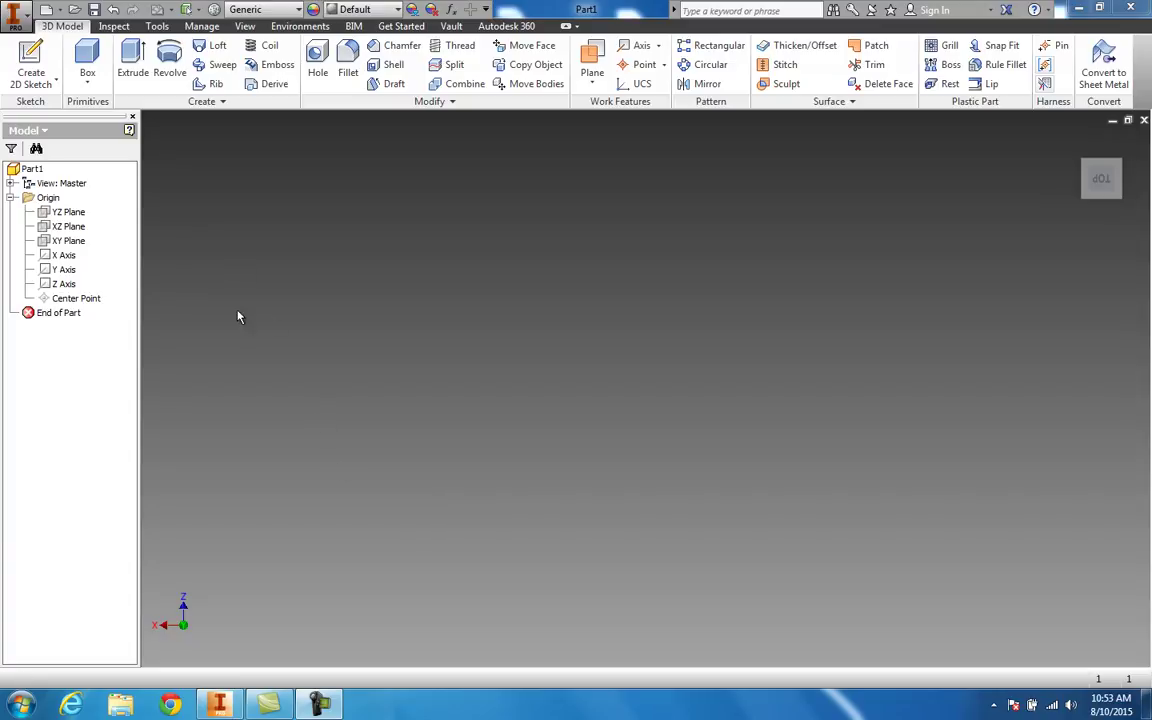
Turn on the visibility of the Z, Y and X origin axes.
{"action": "right_click", "coordinate": [68, 284]}
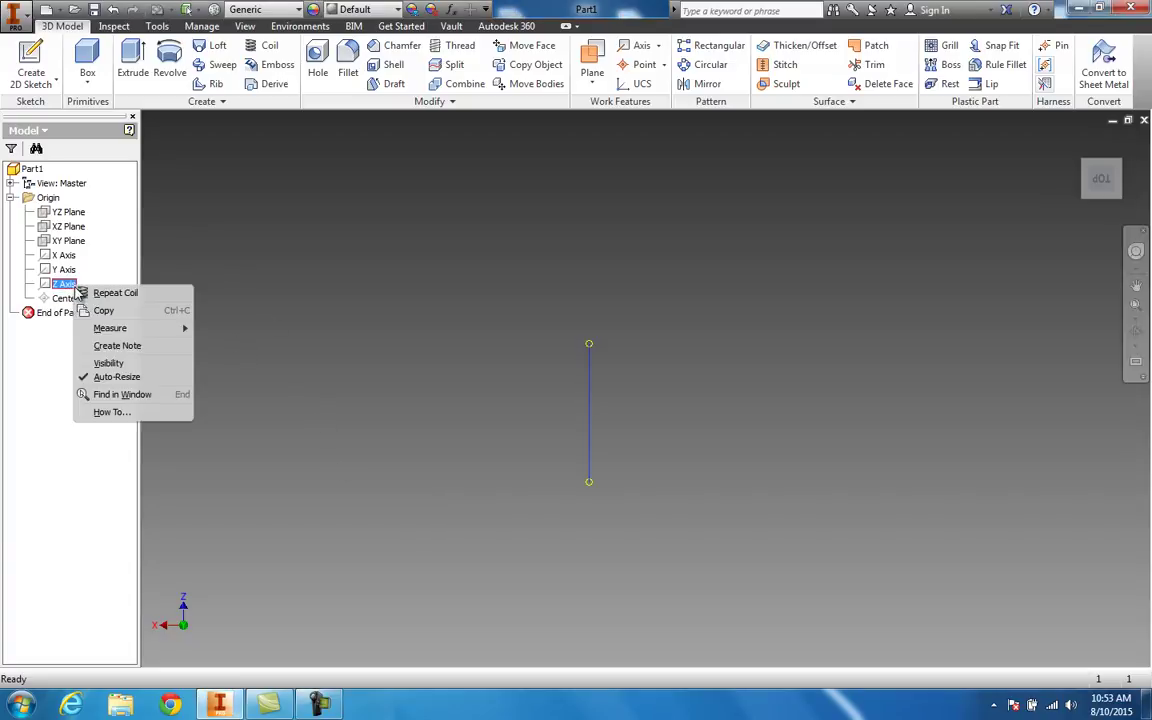
{"action": "left_click", "coordinate": [121, 363]}
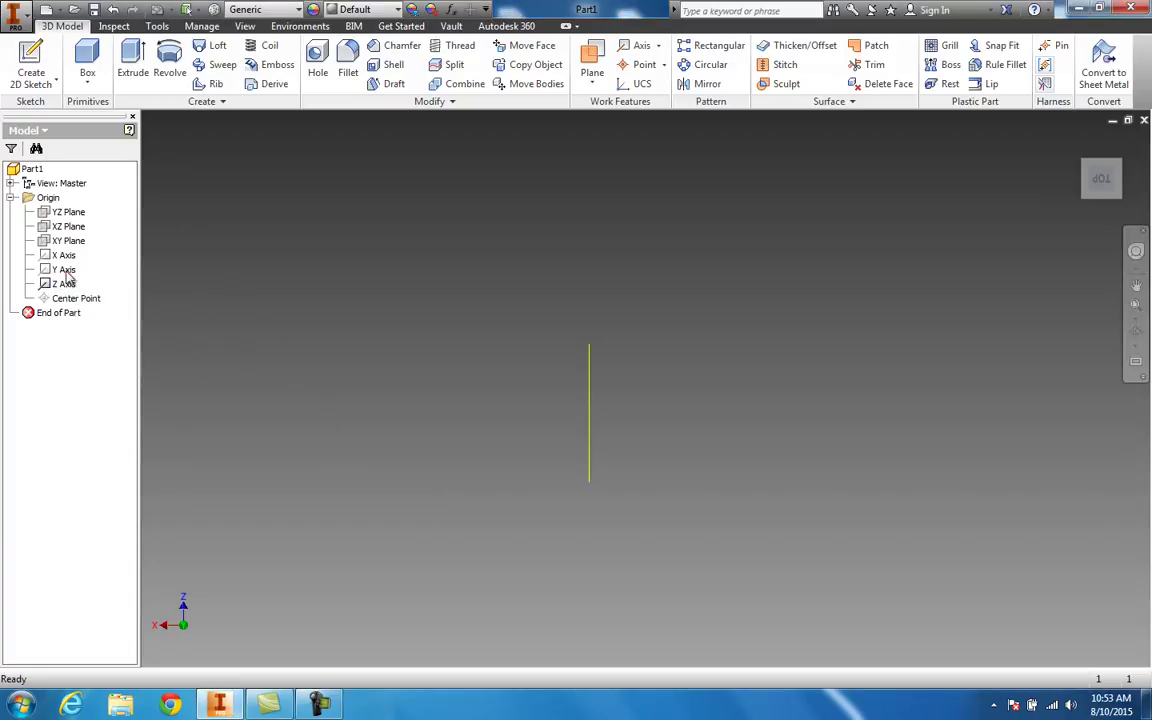
{"action": "right_click", "coordinate": [70, 272]}
{"action": "left_click", "coordinate": [110, 344]}
{"action": "right_click", "coordinate": [66, 258]}
{"action": "left_click", "coordinate": [100, 333]}
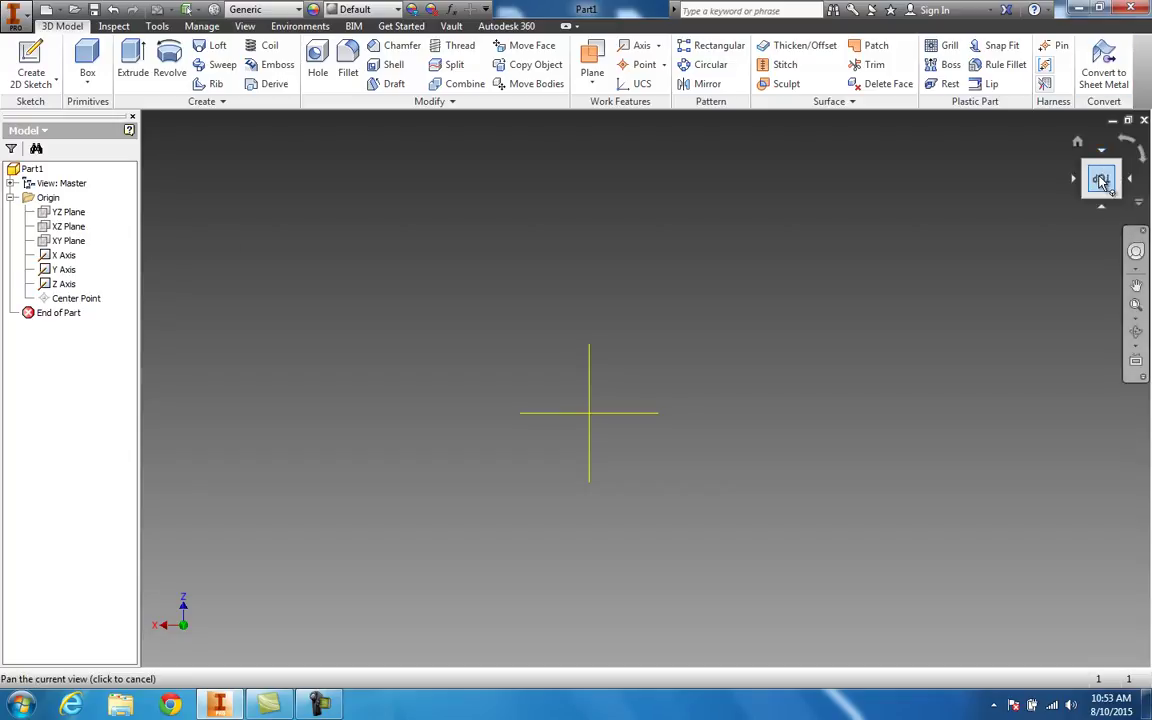
{"action": "left_click", "coordinate": [1144, 190]}
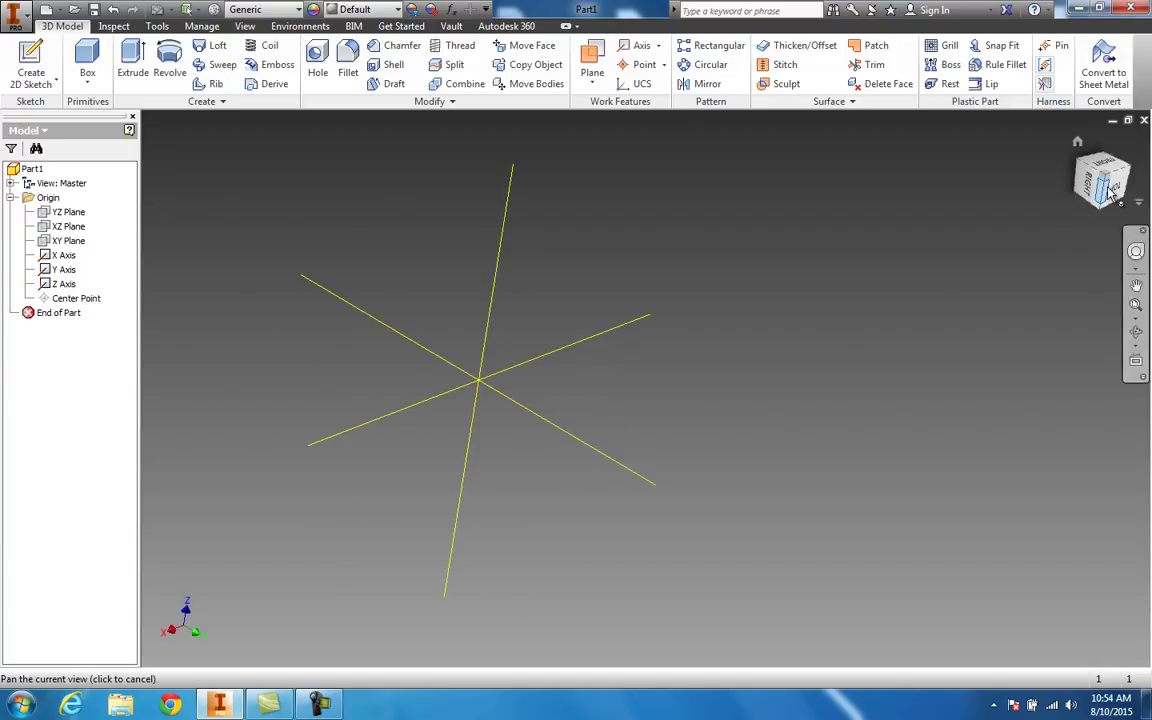
{"action": "left_click_drag", "start_coordinate": [1105, 177], "coordinate": [1072, 183]}
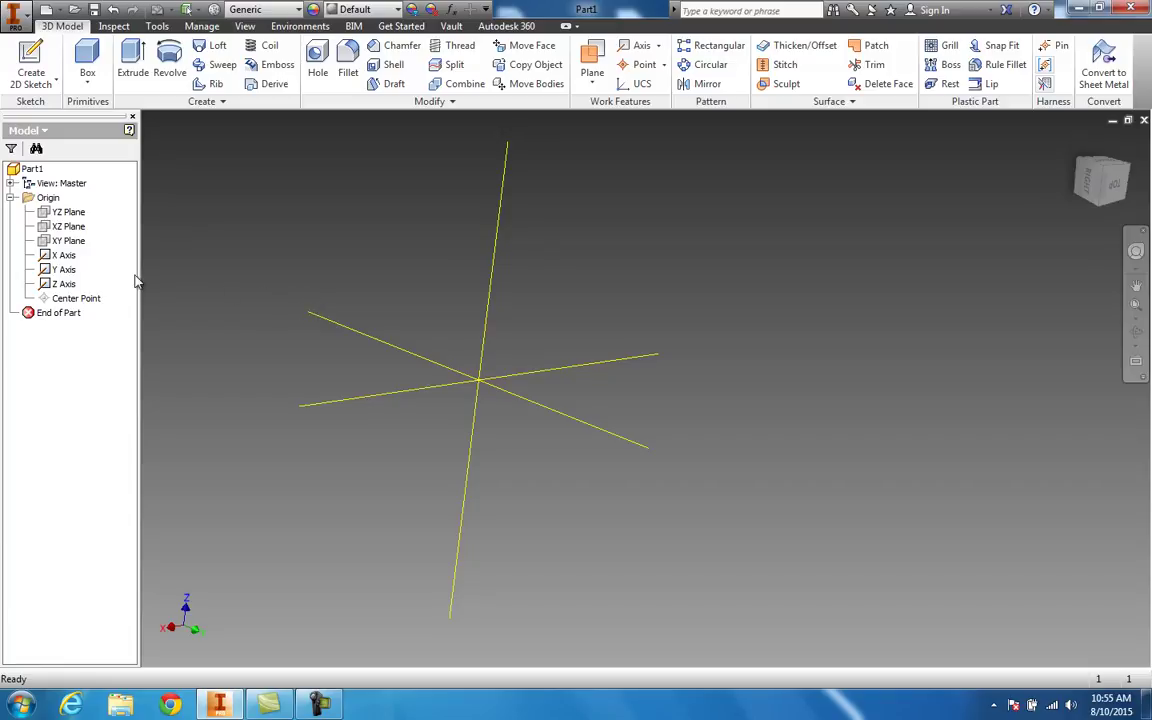
Examine how the YZ, XZ and XY origin planes lie relative to the three axes, viewing them from different angles.
{"action": "left_click", "coordinate": [77, 215]}
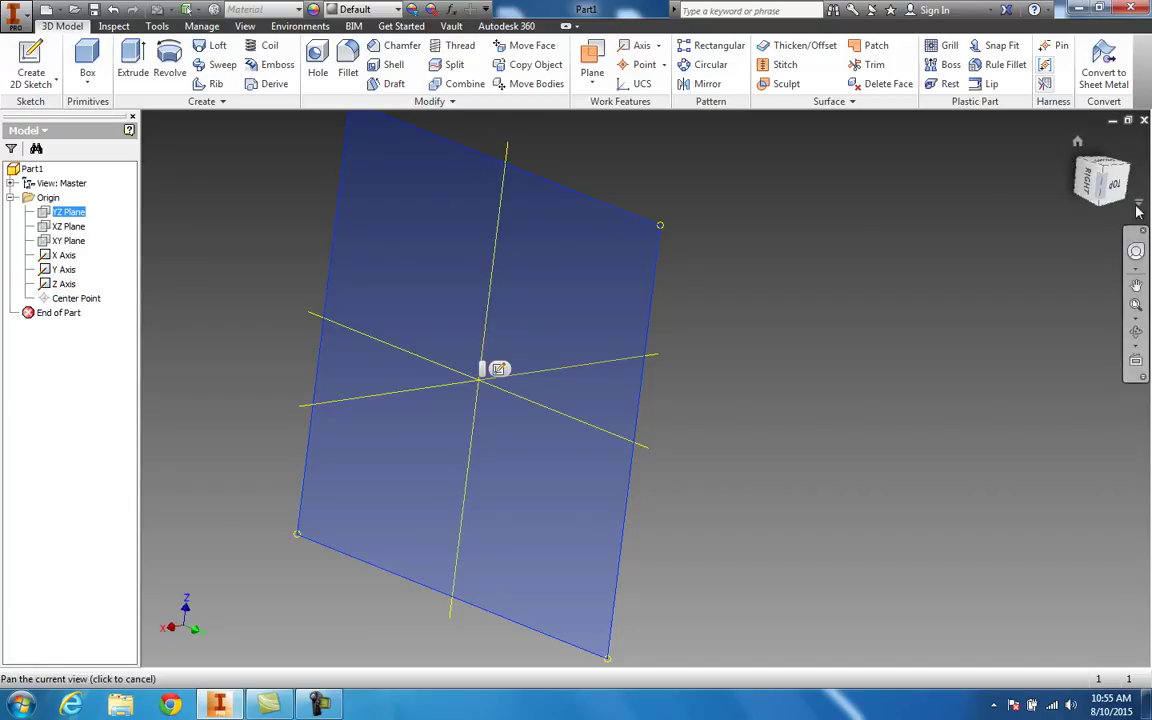
{"action": "left_click_drag", "start_coordinate": [1116, 190], "coordinate": [147, 190]}
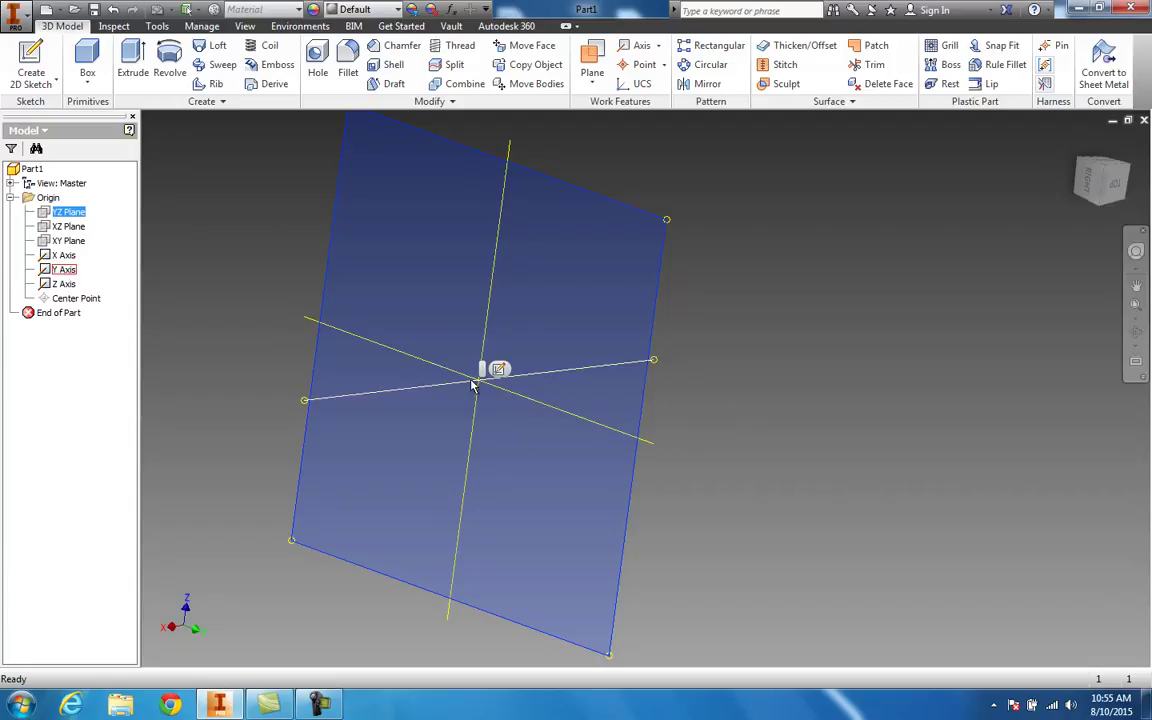
{"action": "left_click", "coordinate": [70, 228]}
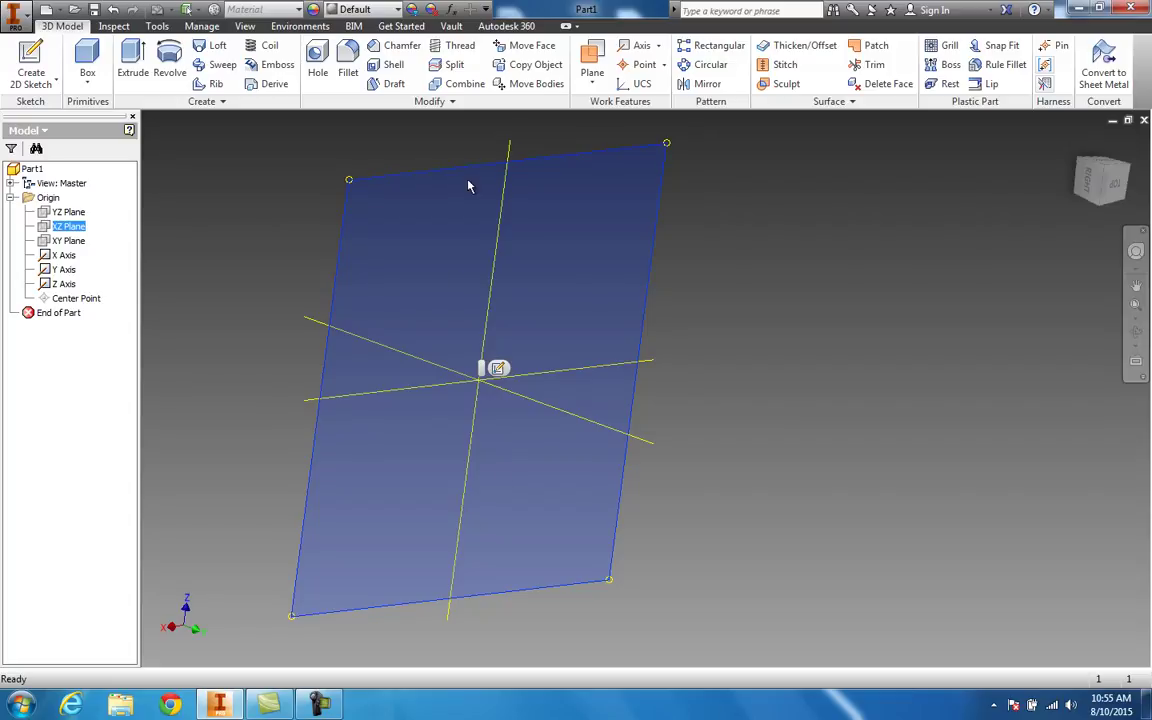
{"action": "left_click_drag", "start_coordinate": [1100, 178], "coordinate": [90, 228]}
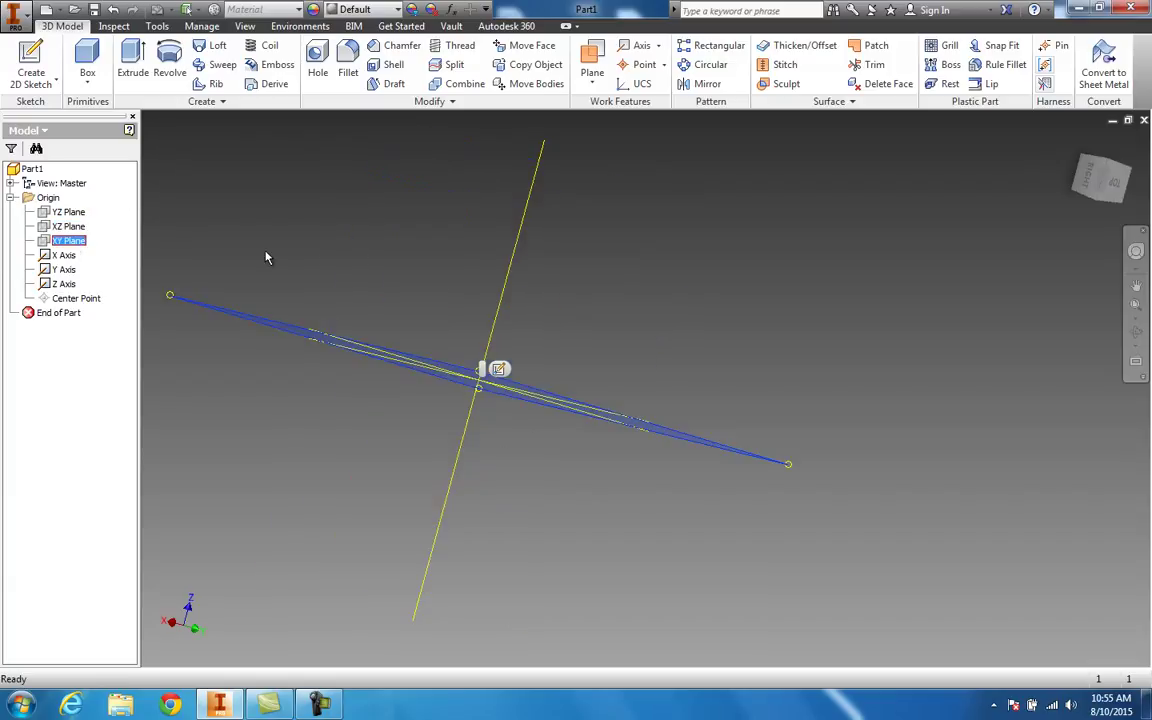
{"action": "left_click", "coordinate": [1110, 182]}
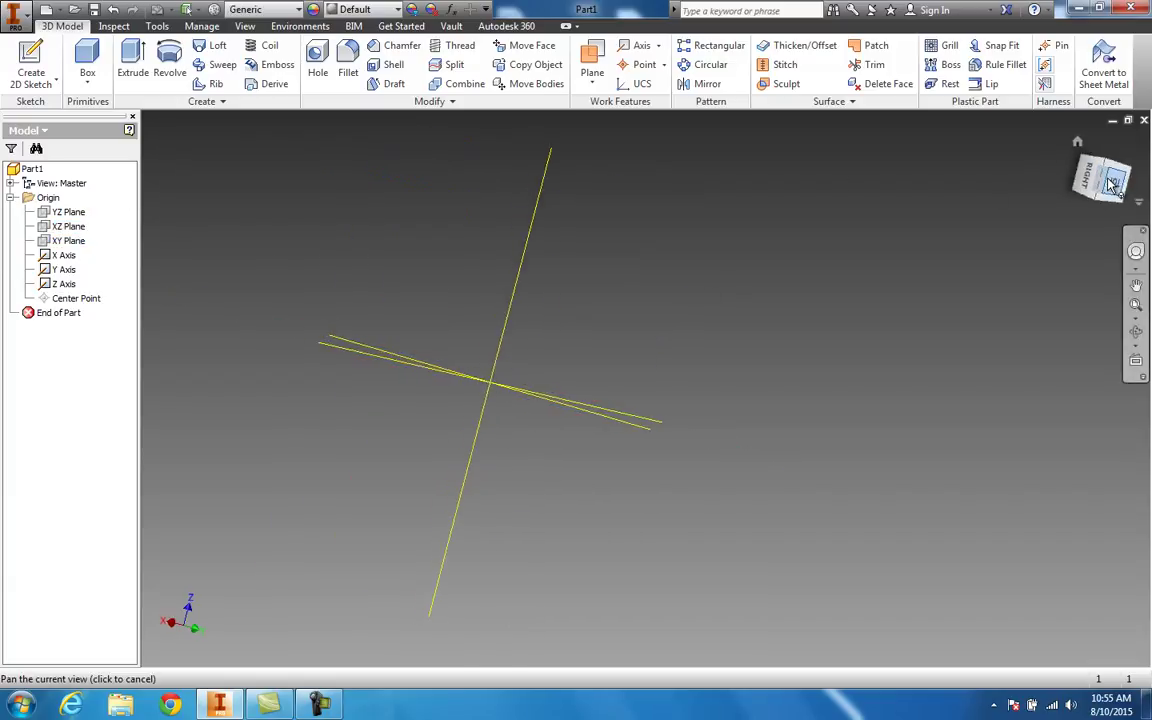
{"action": "left_click", "coordinate": [72, 241]}
{"action": "left_click_drag", "start_coordinate": [1100, 185], "coordinate": [965, 250]}
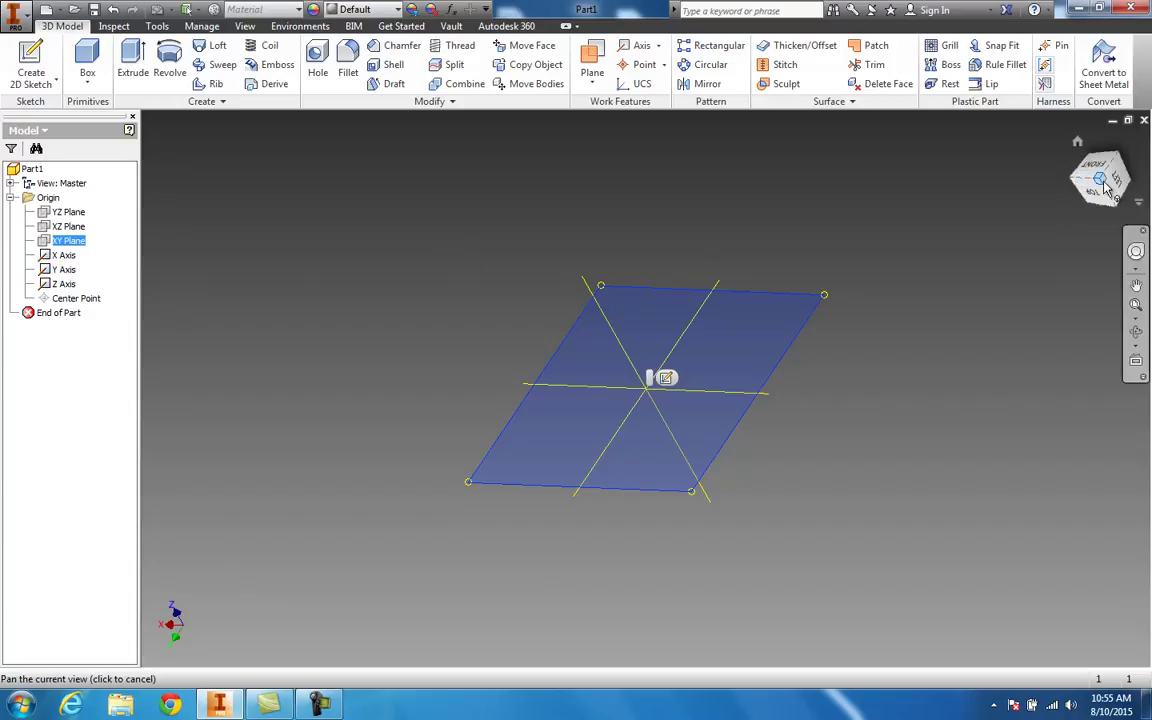
{"action": "left_click_drag", "start_coordinate": [1109, 179], "coordinate": [193, 175]}
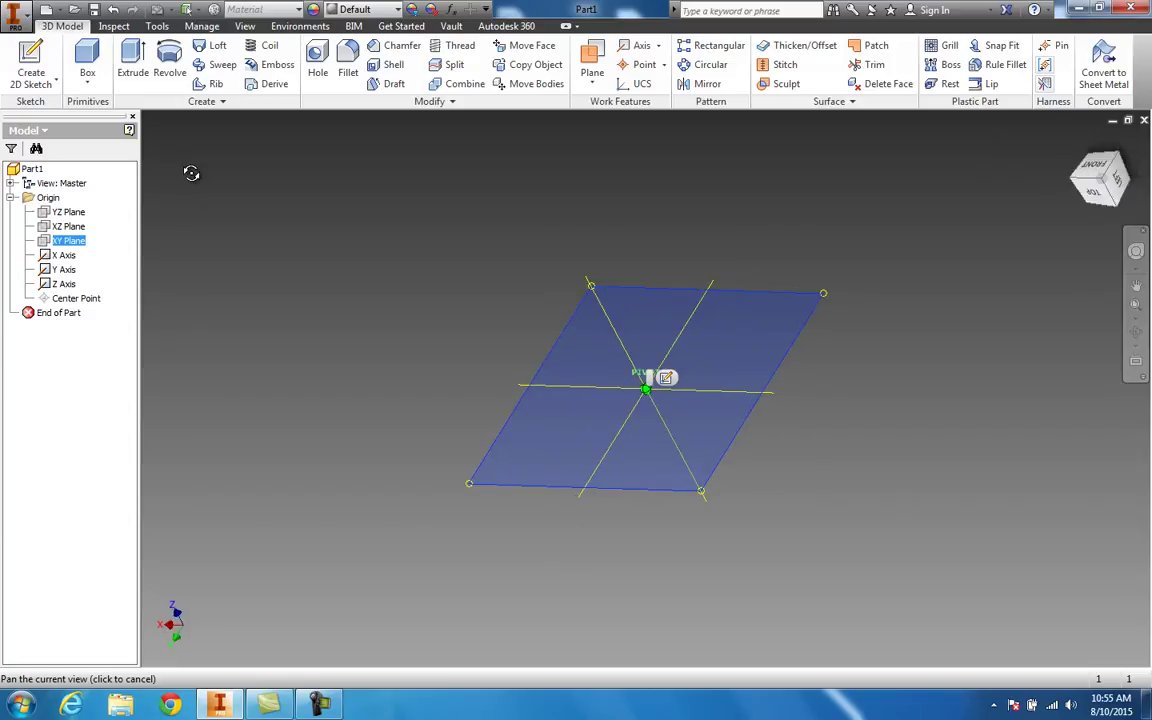
{"action": "left_click", "coordinate": [768, 242]}
Turn off the visibility of the X, Y and Z origin axes.
{"action": "middle_click_drag", "start_coordinate": [768, 254], "coordinate": [442, 380]}
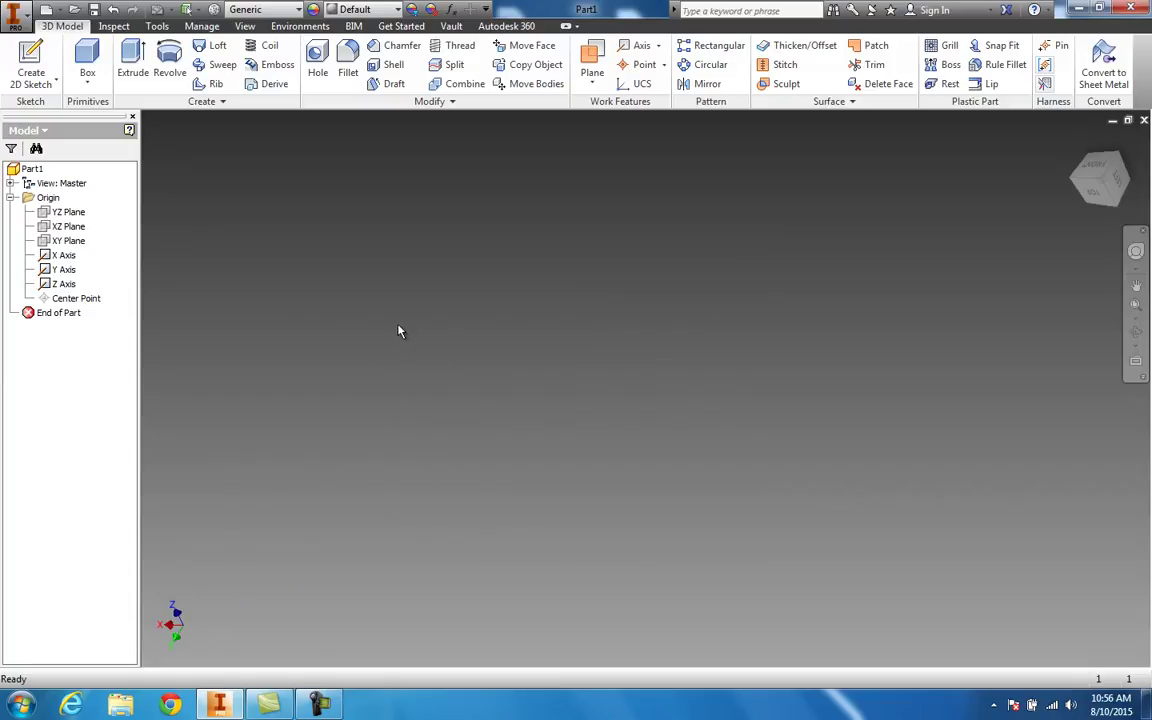
{"action": "middle_click_drag", "start_coordinate": [398, 331], "coordinate": [535, 352]}
{"action": "scroll", "coordinate": [489, 416], "scroll_direction": "down", "scroll_amount": 2}
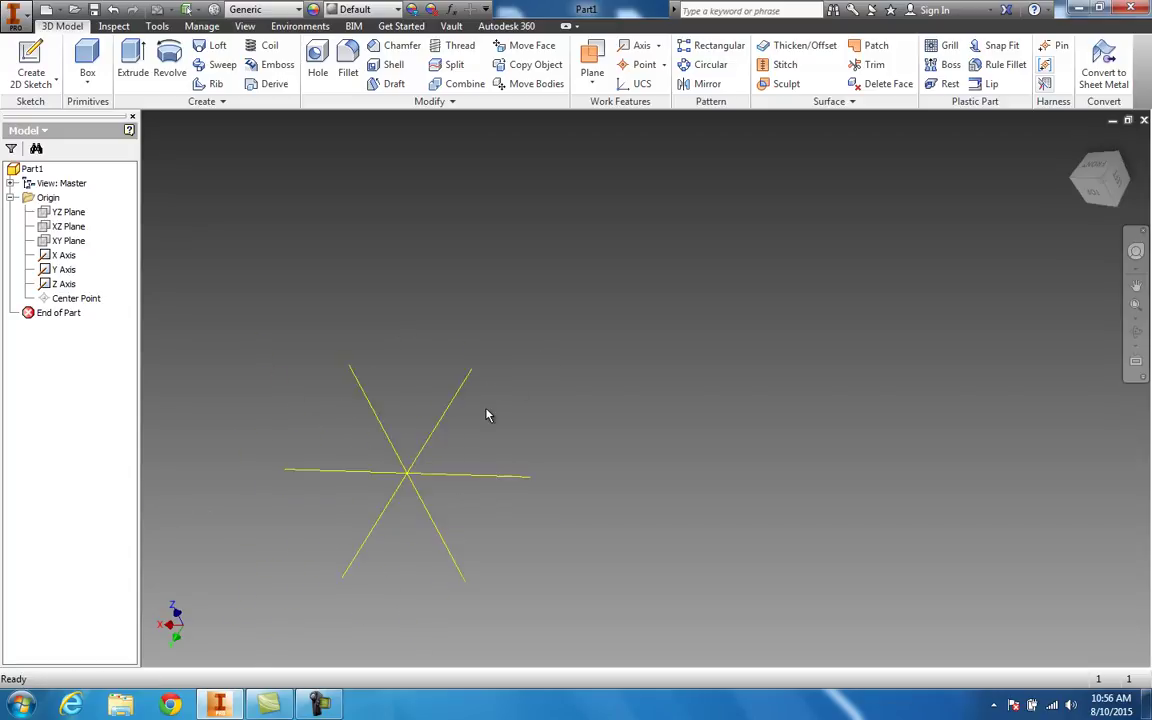
{"action": "middle_click_drag", "start_coordinate": [487, 415], "coordinate": [473, 435]}
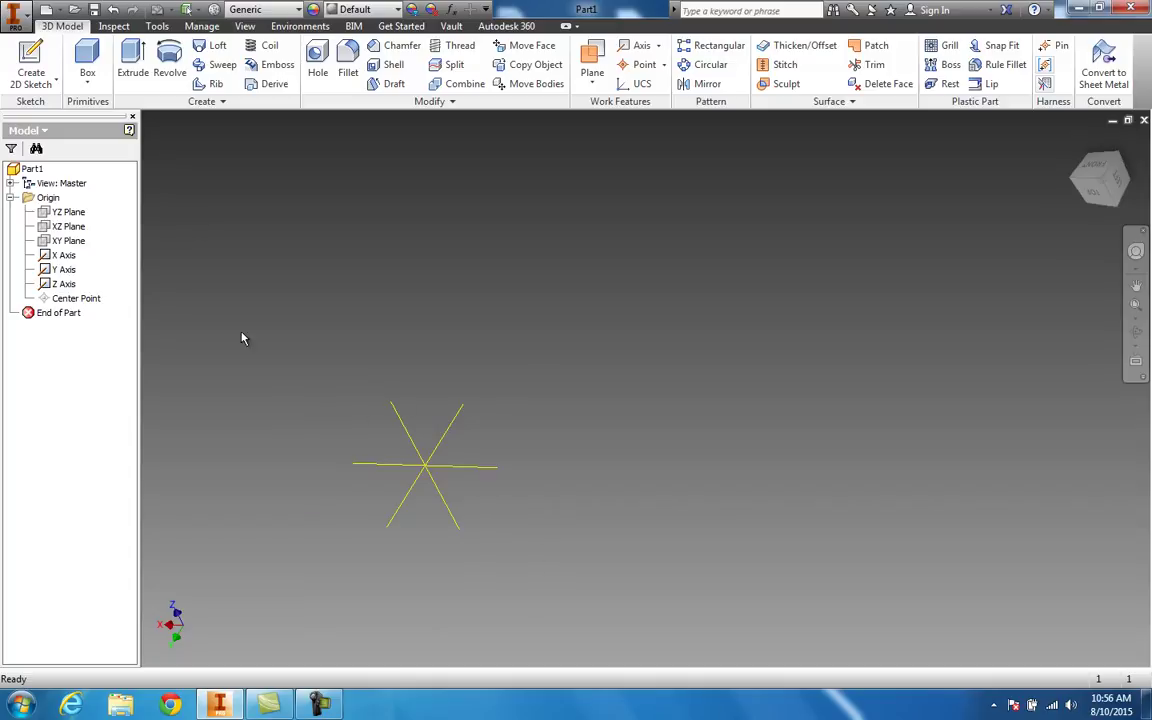
{"action": "right_click", "coordinate": [64, 257]}
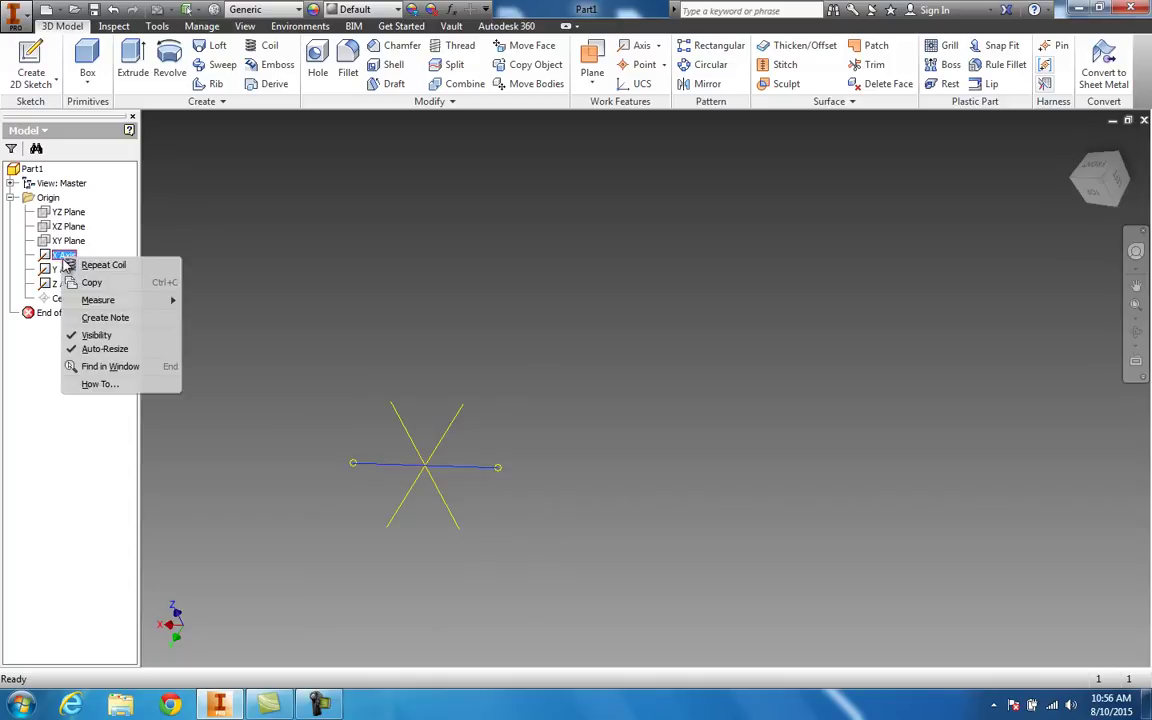
{"action": "left_click", "coordinate": [105, 334]}
{"action": "right_click", "coordinate": [66, 269]}
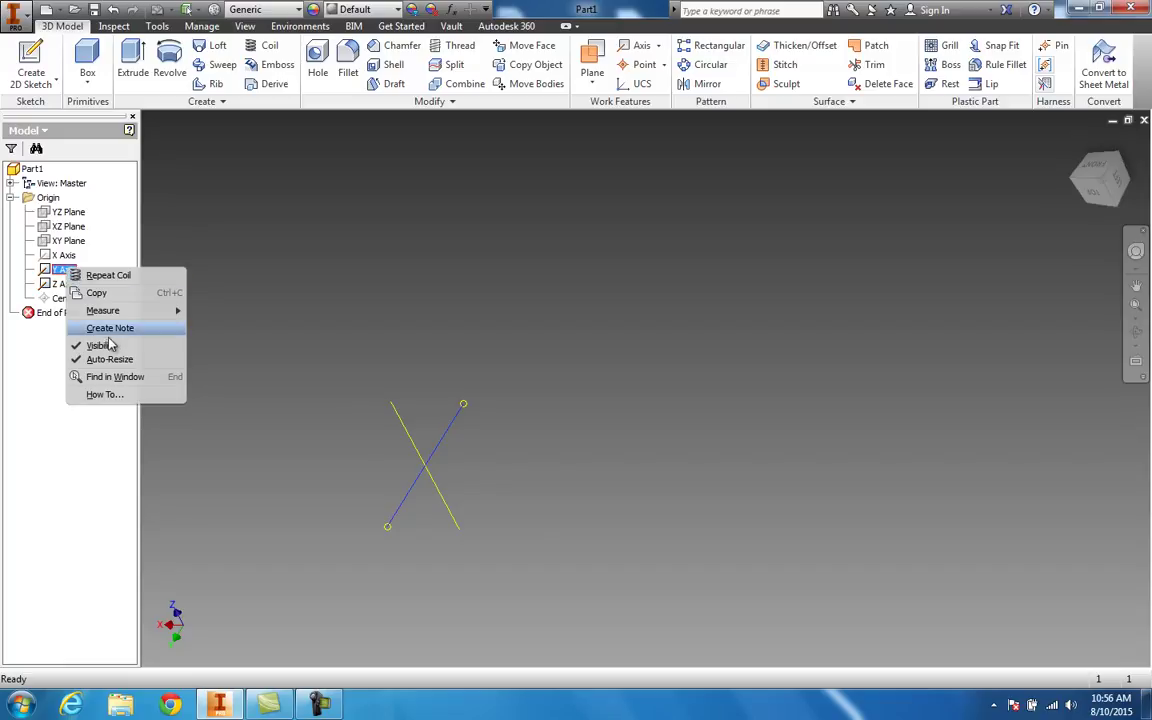
{"action": "left_click", "coordinate": [98, 346]}
{"action": "right_click", "coordinate": [64, 284]}
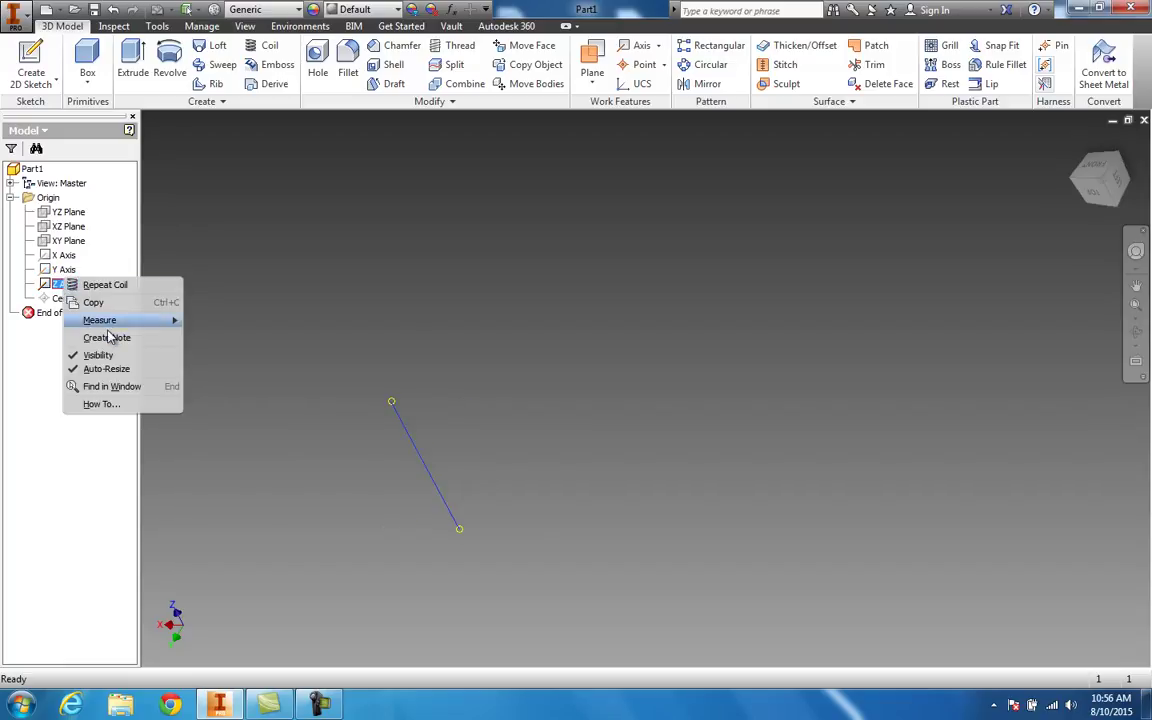
{"action": "left_click", "coordinate": [78, 358]}
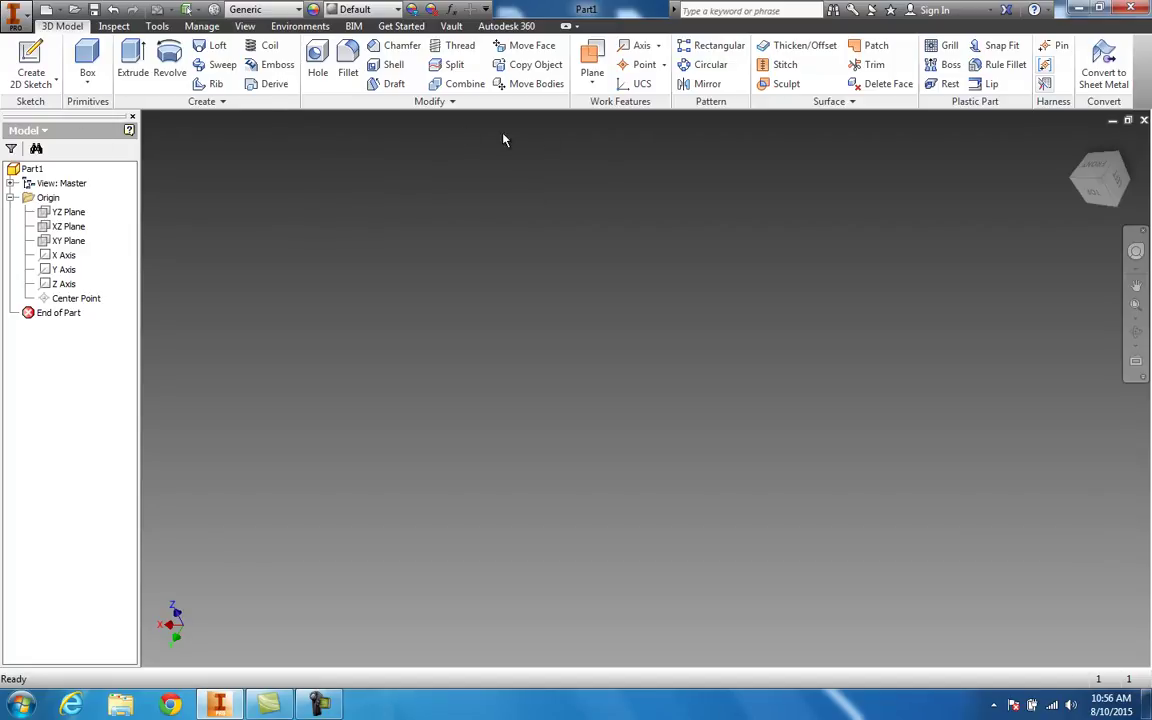
Turn on the visibility of the XY origin plane.
{"action": "left_click", "coordinate": [592, 78]}
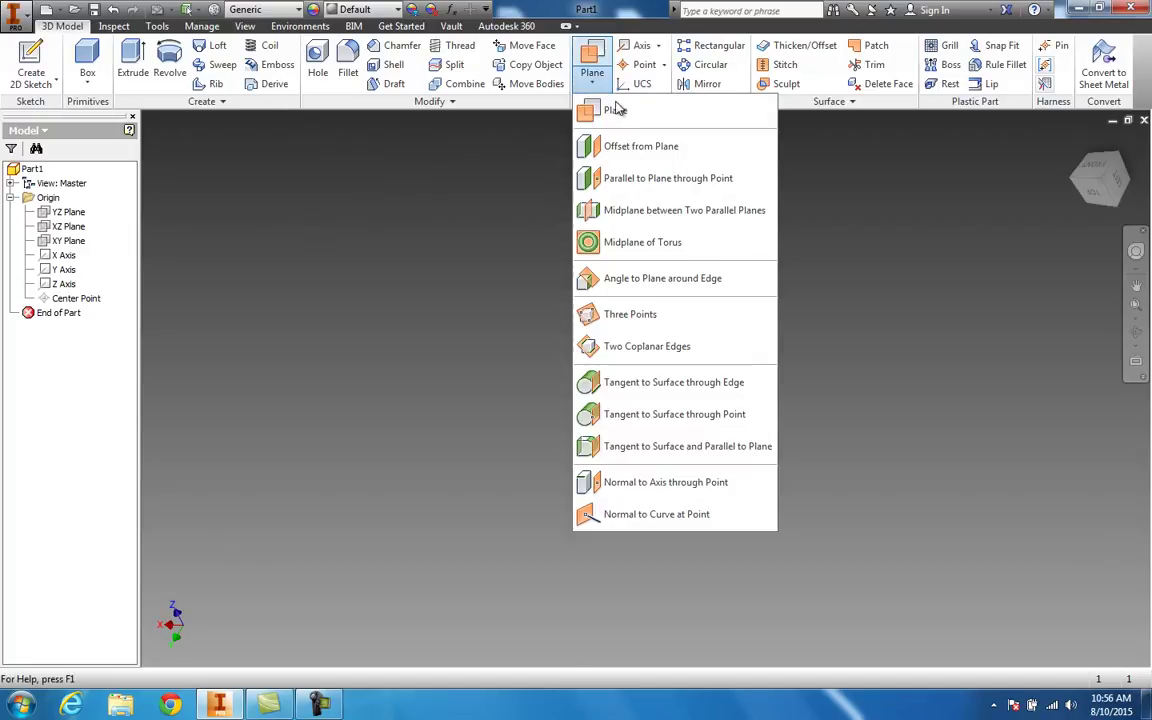
{"action": "left_click", "coordinate": [626, 117]}
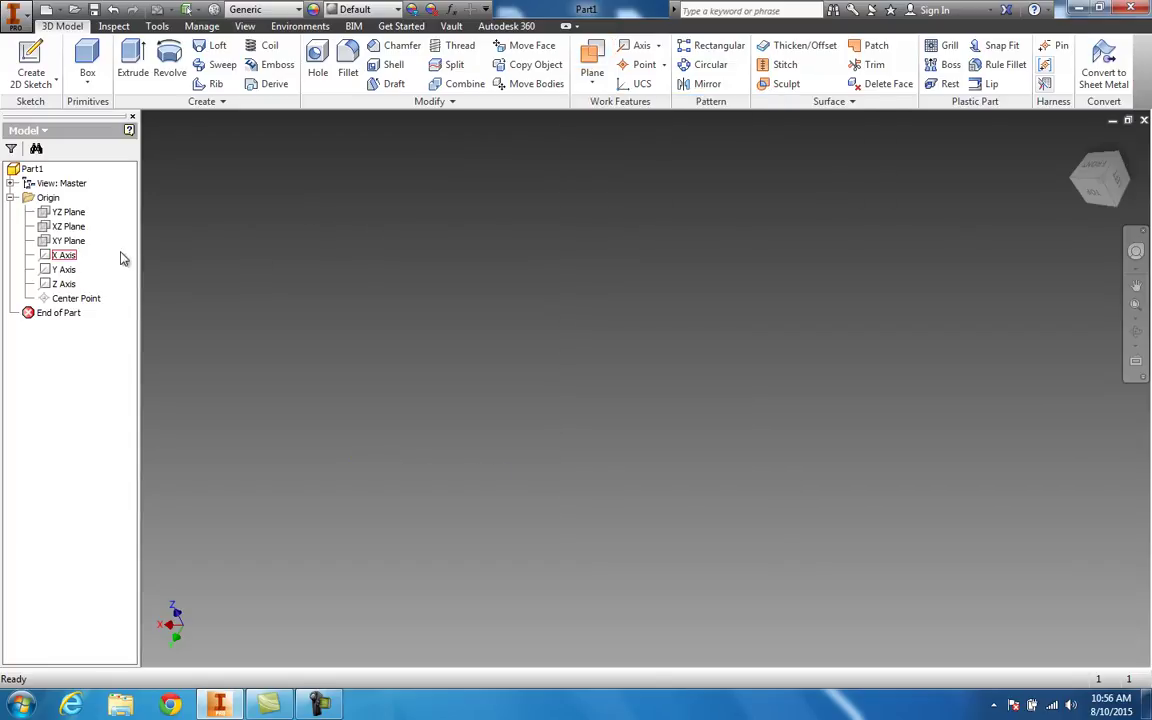
{"action": "right_click", "coordinate": [64, 240]}
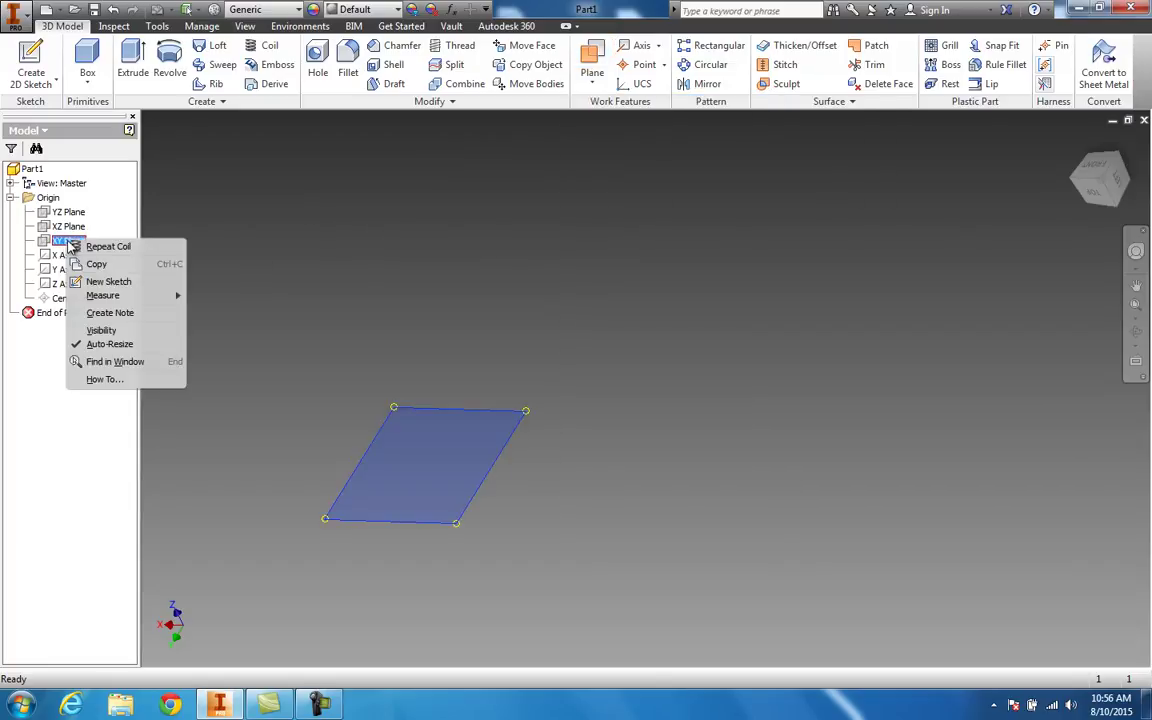
{"action": "left_click", "coordinate": [110, 330]}
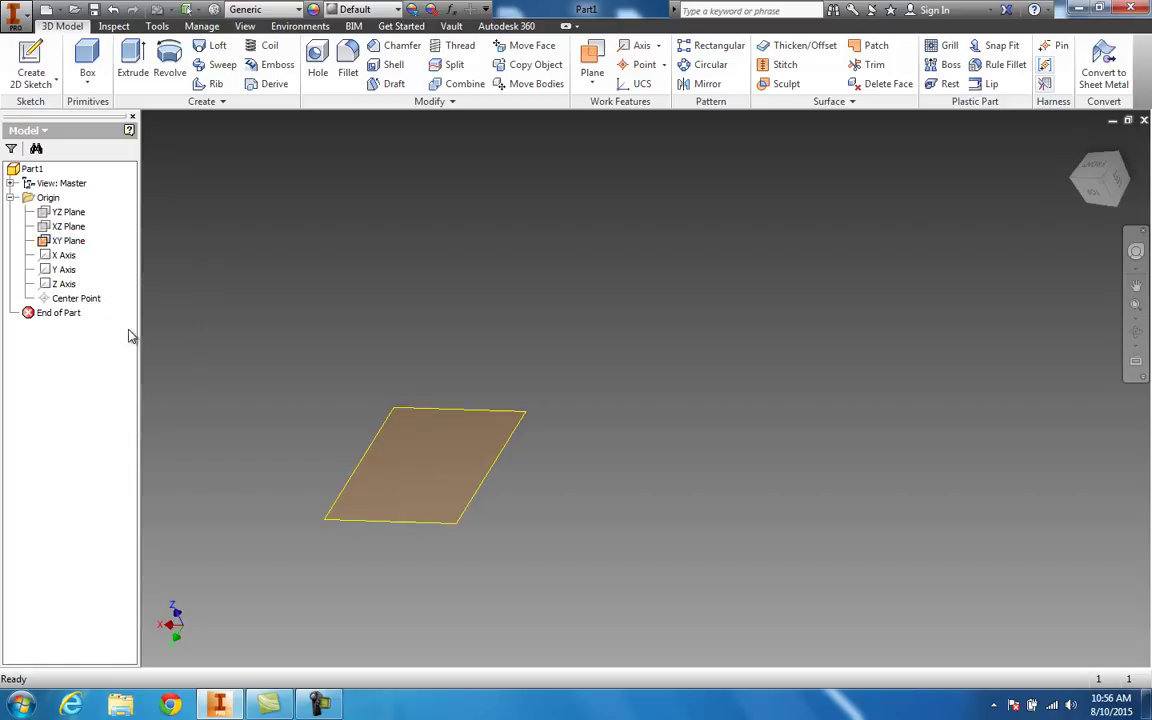
Create a work plane offset from the XY plane.
{"action": "middle_click_drag", "start_coordinate": [475, 426], "coordinate": [565, 402]}
{"action": "scroll", "coordinate": [502, 436], "scroll_direction": "up", "scroll_amount": 5}
{"action": "scroll", "coordinate": [502, 436], "scroll_direction": "down", "scroll_amount": 6}
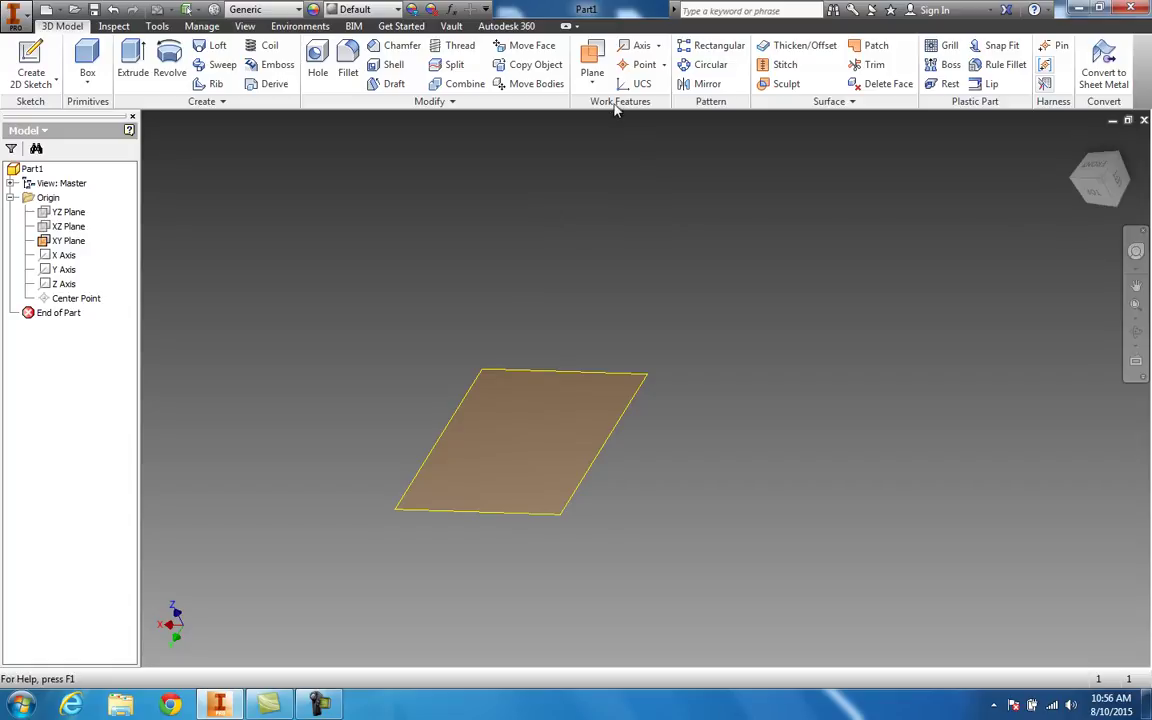
{"action": "left_click", "coordinate": [601, 87]}
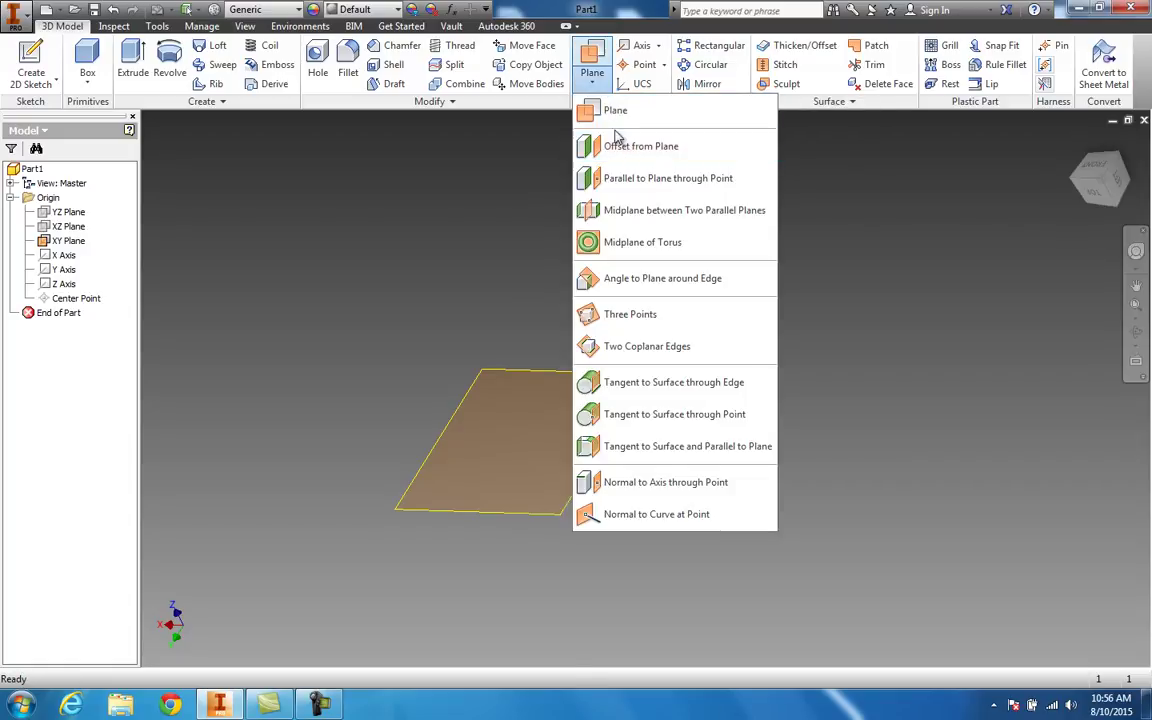
{"action": "left_click", "coordinate": [605, 150]}
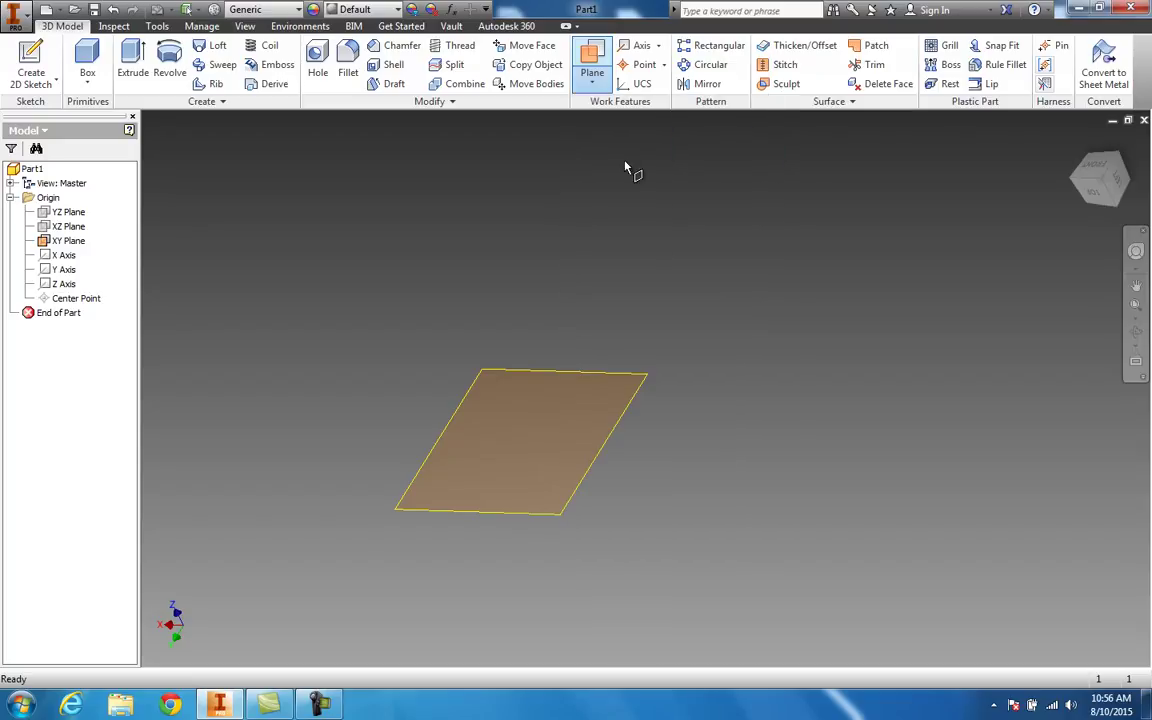
{"action": "left_click", "coordinate": [534, 338]}
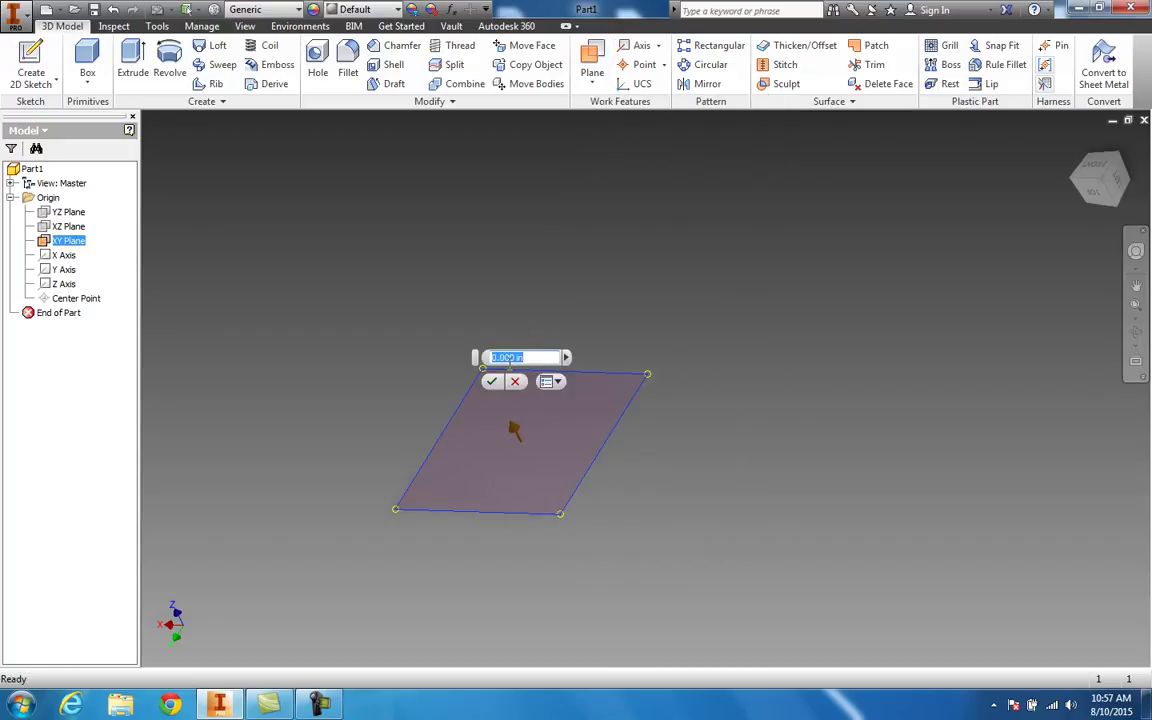
{"action": "key", "text": "Return"}
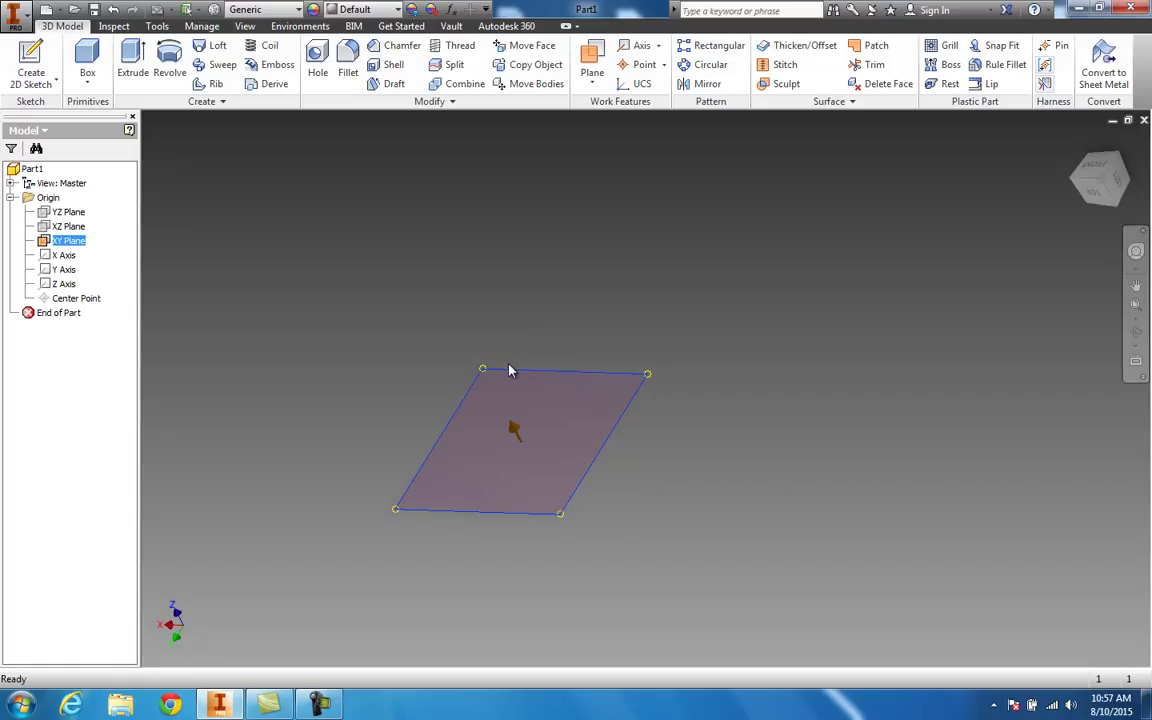
Create a midplane between the XY plane and the parallel offset work plane.
{"action": "scroll", "coordinate": [686, 370], "scroll_direction": "down", "scroll_amount": 4}
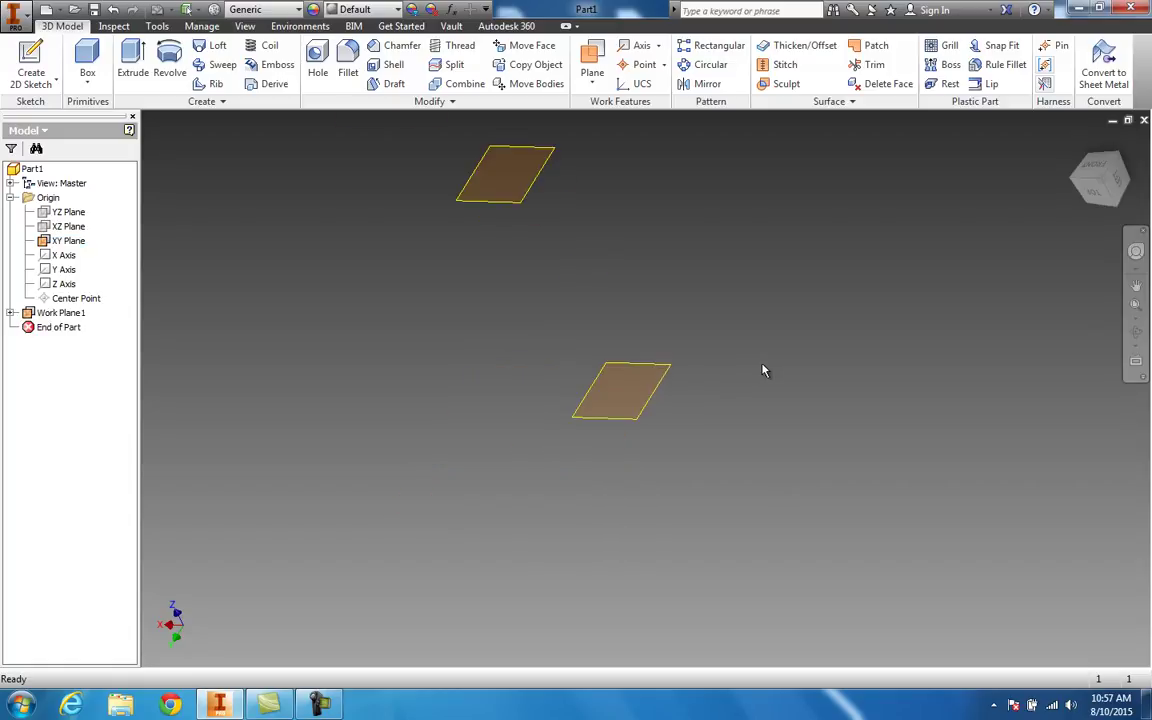
{"action": "middle_click_drag", "start_coordinate": [774, 381], "coordinate": [789, 481]}
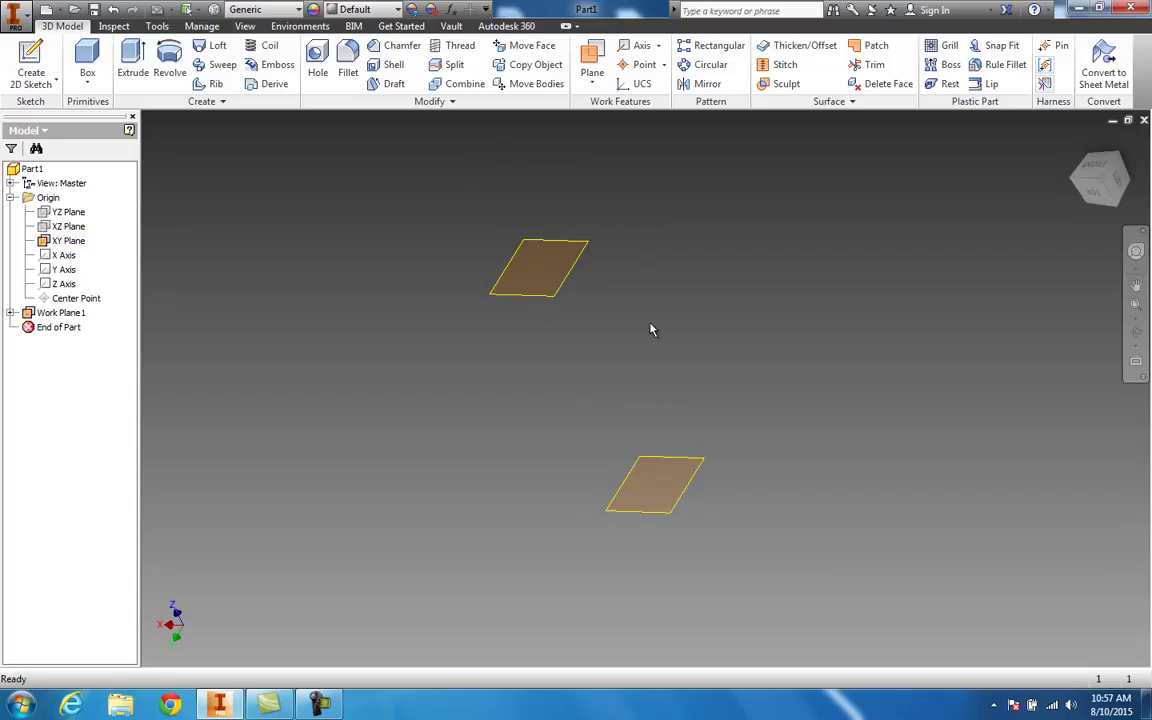
{"action": "scroll", "coordinate": [656, 325], "scroll_direction": "up", "scroll_amount": 2}
{"action": "scroll", "coordinate": [666, 326], "scroll_direction": "down", "scroll_amount": 6}
{"action": "middle_click_drag", "start_coordinate": [671, 337], "coordinate": [645, 409]}
{"action": "scroll", "coordinate": [645, 410], "scroll_direction": "up", "scroll_amount": 2}
{"action": "scroll", "coordinate": [600, 448], "scroll_direction": "down", "scroll_amount": 2}
{"action": "scroll", "coordinate": [598, 448], "scroll_direction": "up", "scroll_amount": 5}
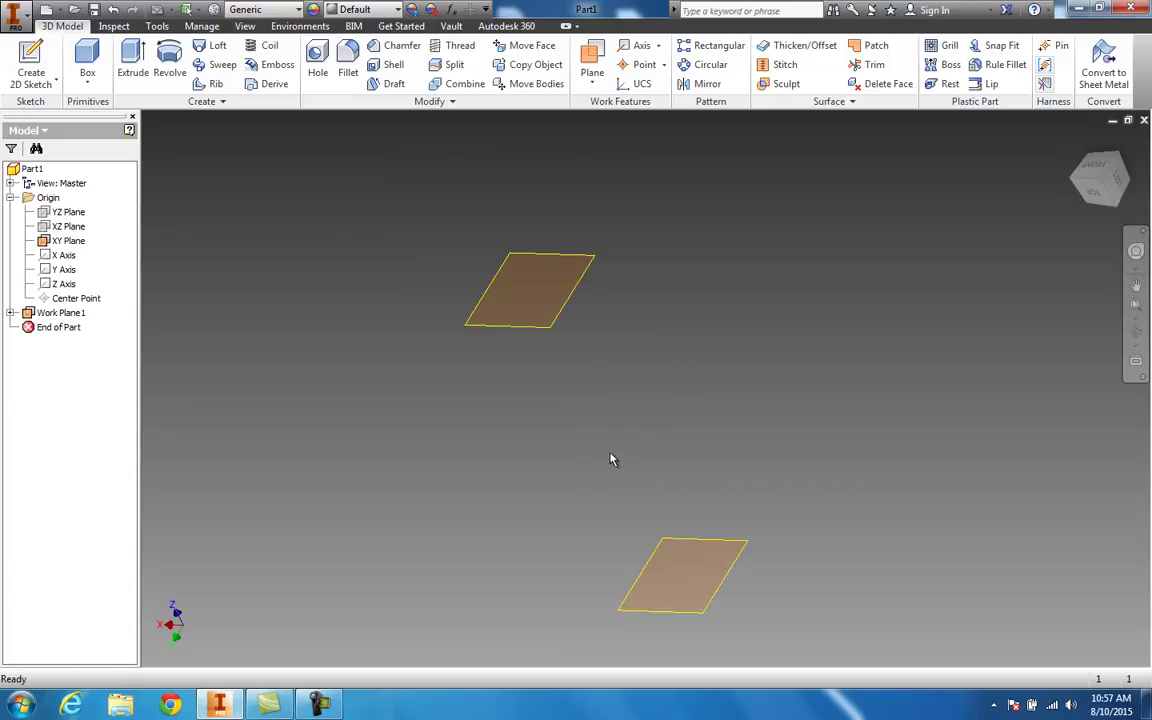
{"action": "middle_click_drag", "start_coordinate": [573, 467], "coordinate": [613, 425]}
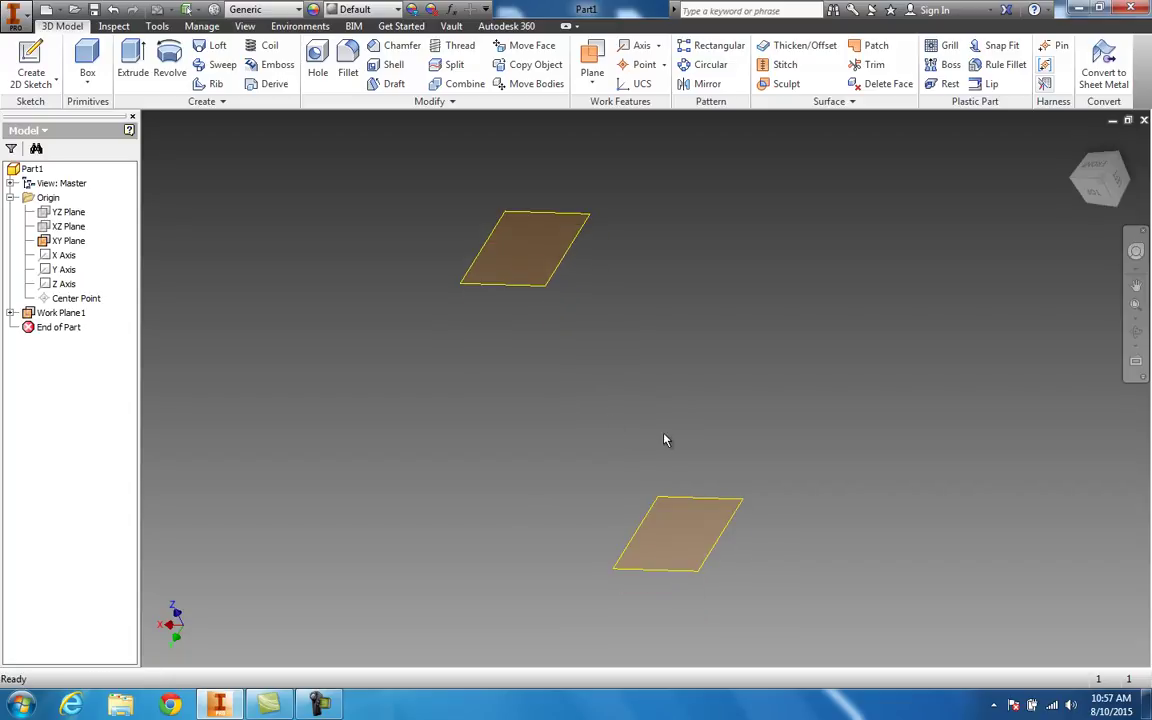
{"action": "left_click", "coordinate": [592, 78]}
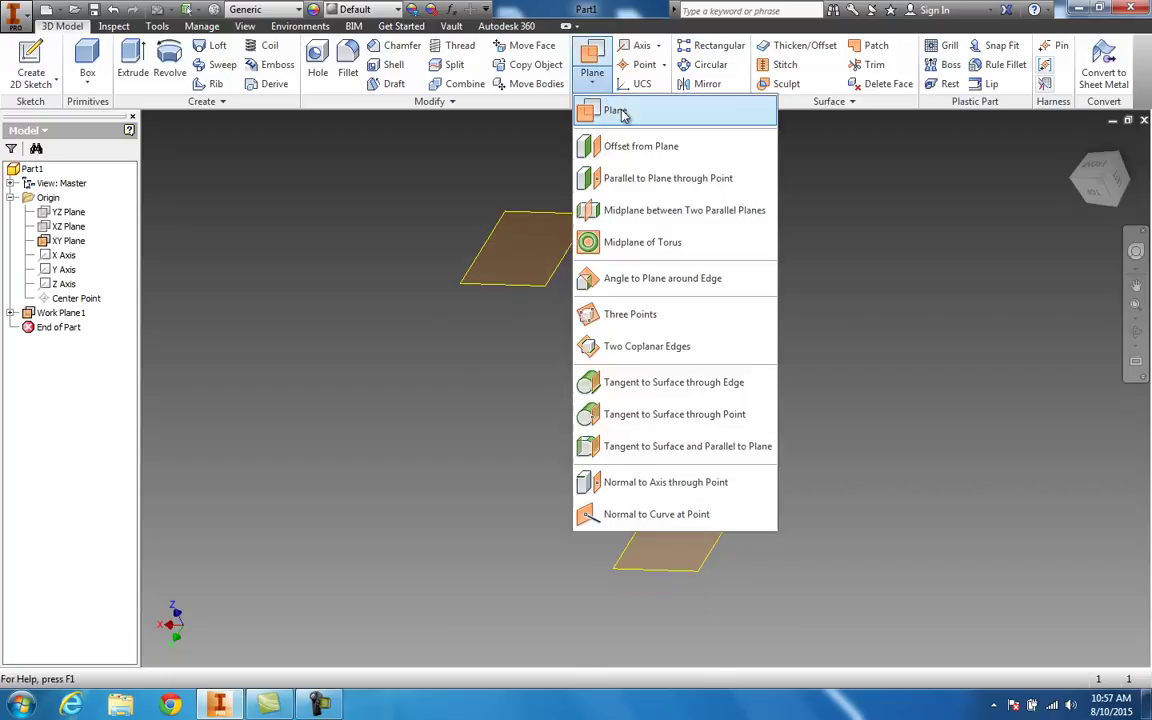
{"action": "left_click", "coordinate": [663, 212]}
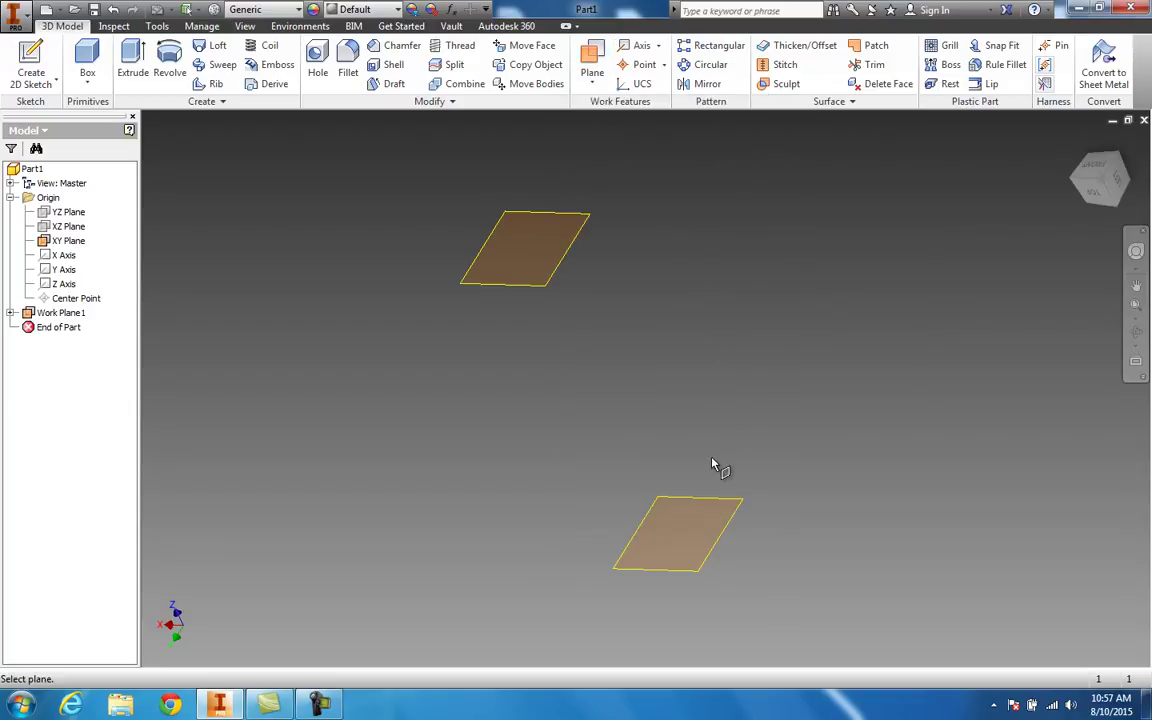
{"action": "left_click", "coordinate": [715, 512]}
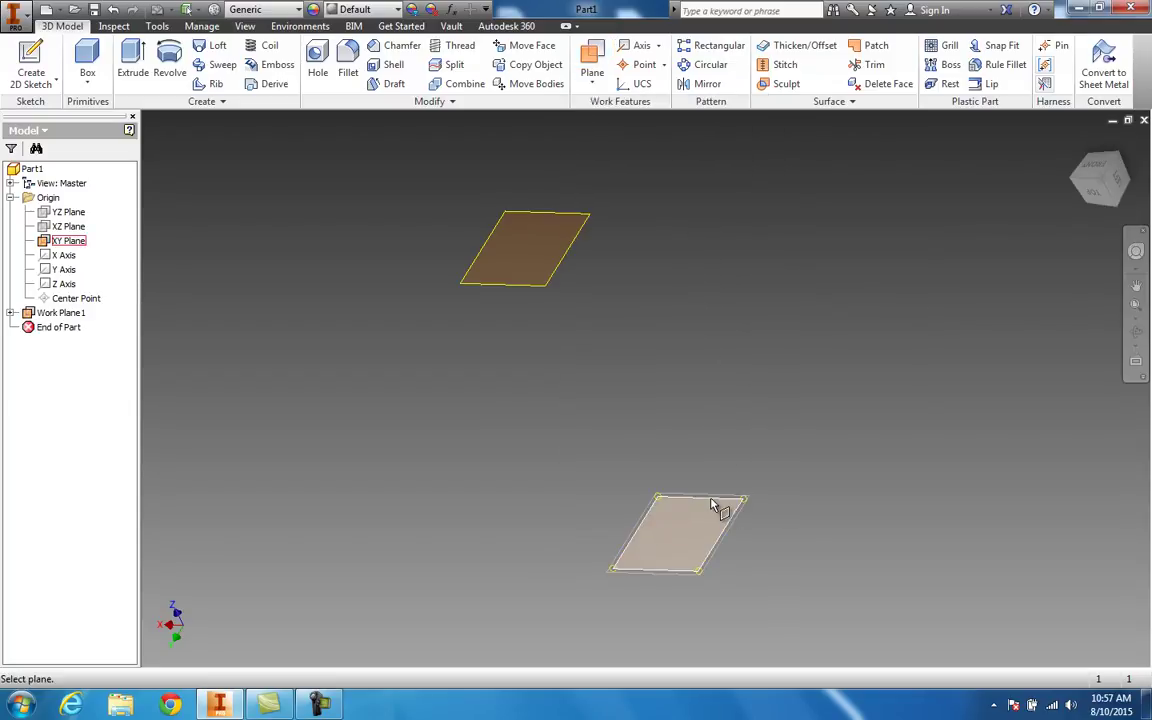
{"action": "left_click", "coordinate": [561, 273]}
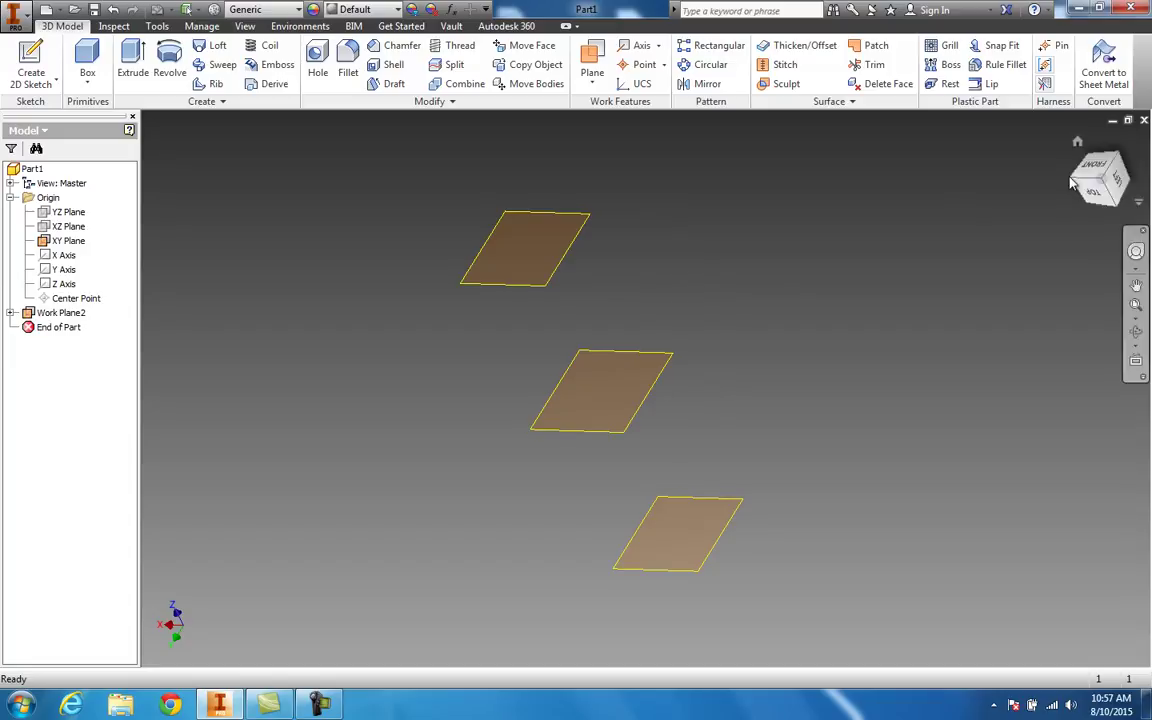
Start a new sketch on the XY origin plane.
{"action": "left_click", "coordinate": [1097, 164]}
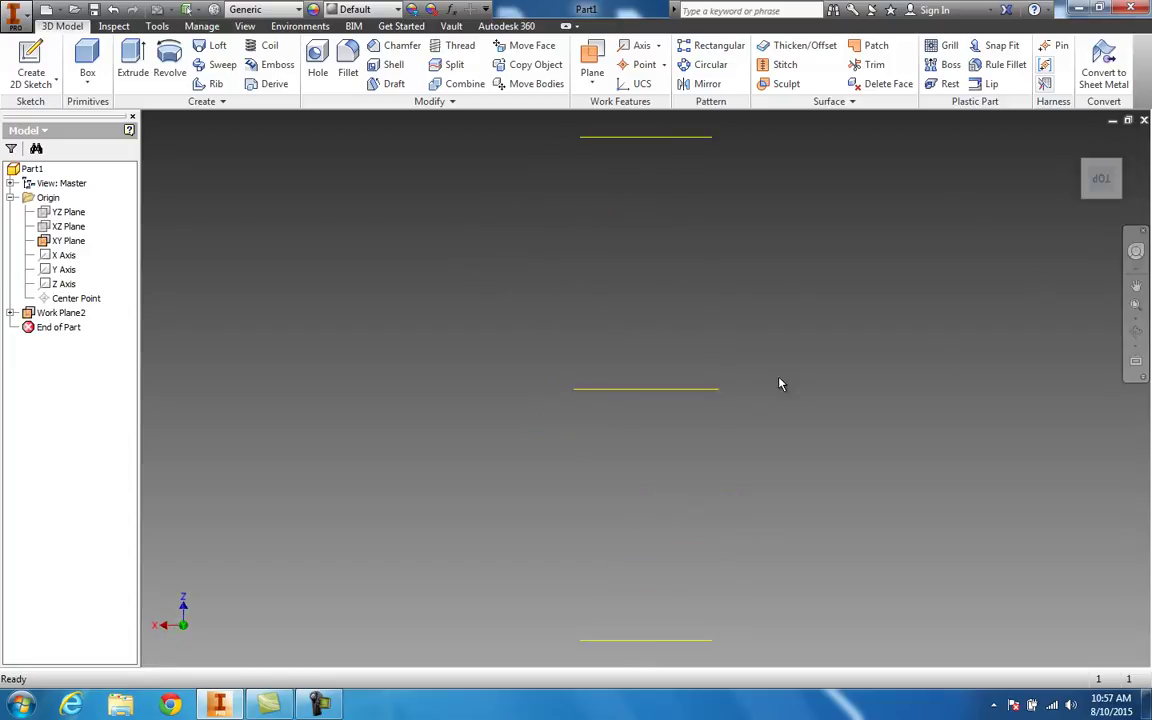
{"action": "mouse_move", "coordinate": [1100, 178]}
{"action": "left_mouse_down"}
{"action": "mouse_move", "coordinate": [1011, 211]}
{"action": "mouse_move", "coordinate": [966, 212]}
{"action": "mouse_move", "coordinate": [903, 177]}
{"action": "mouse_move", "coordinate": [768, 291]}
{"action": "left_mouse_up"}
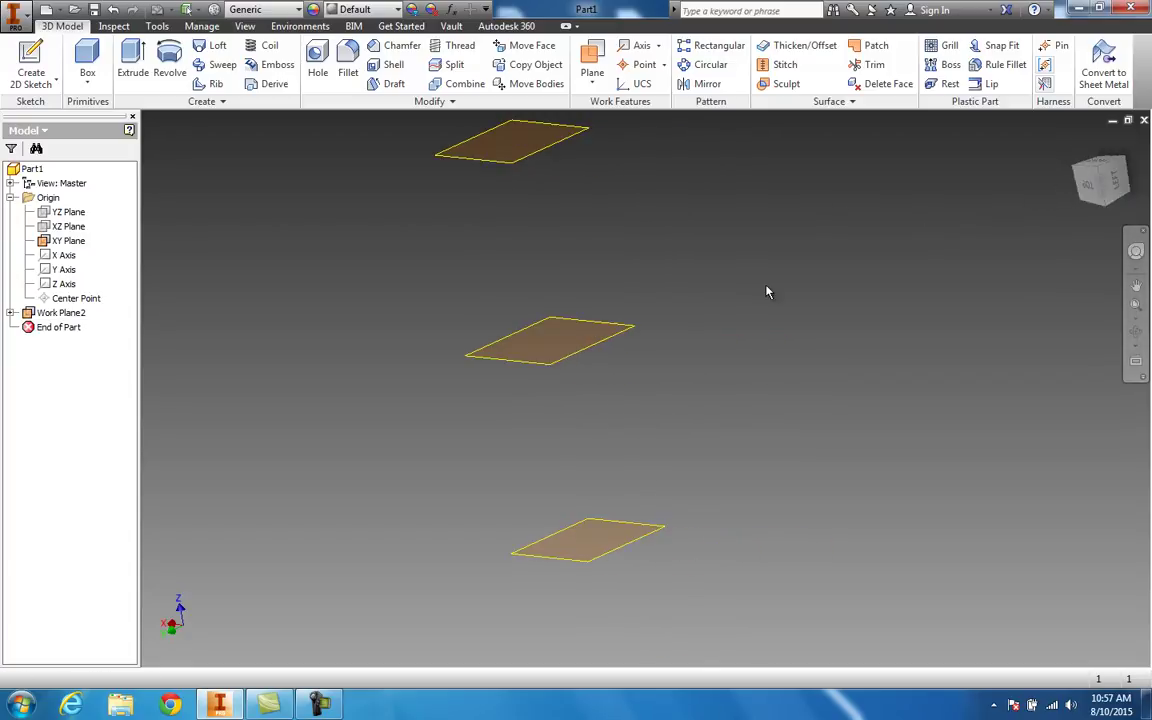
{"action": "left_click", "coordinate": [625, 531]}
{"action": "right_click", "coordinate": [626, 528]}
{"action": "left_click", "coordinate": [751, 432]}
{"action": "right_click", "coordinate": [608, 550]}
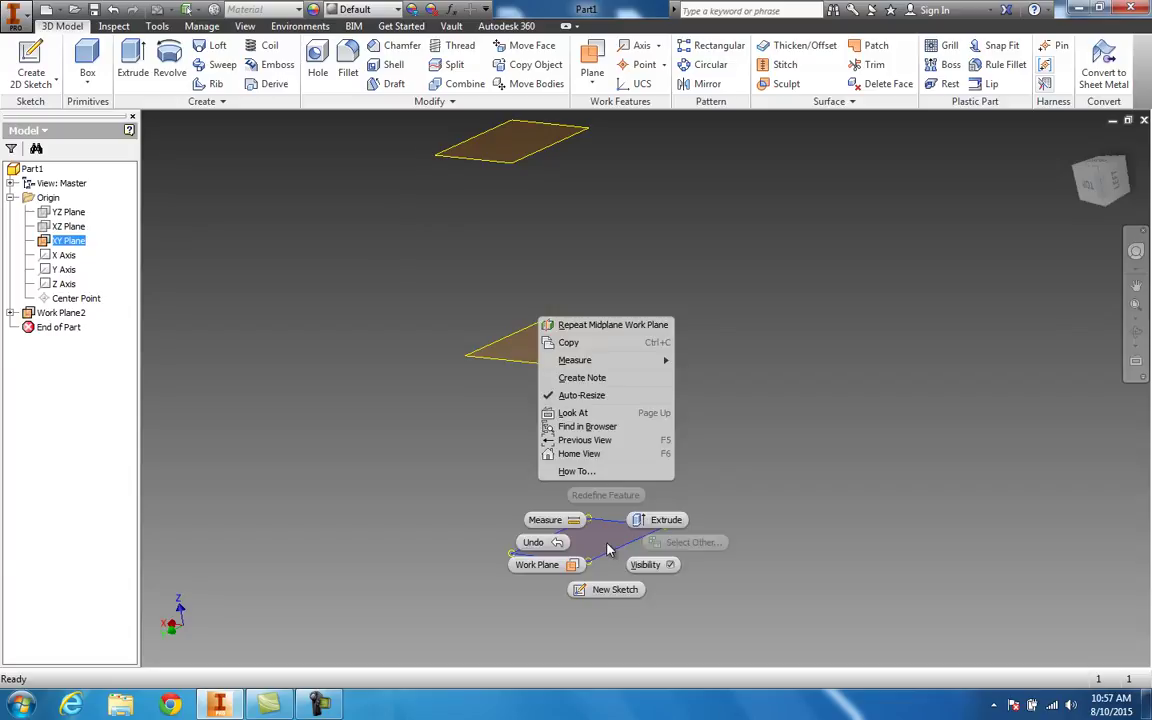
{"action": "left_click", "coordinate": [614, 590]}
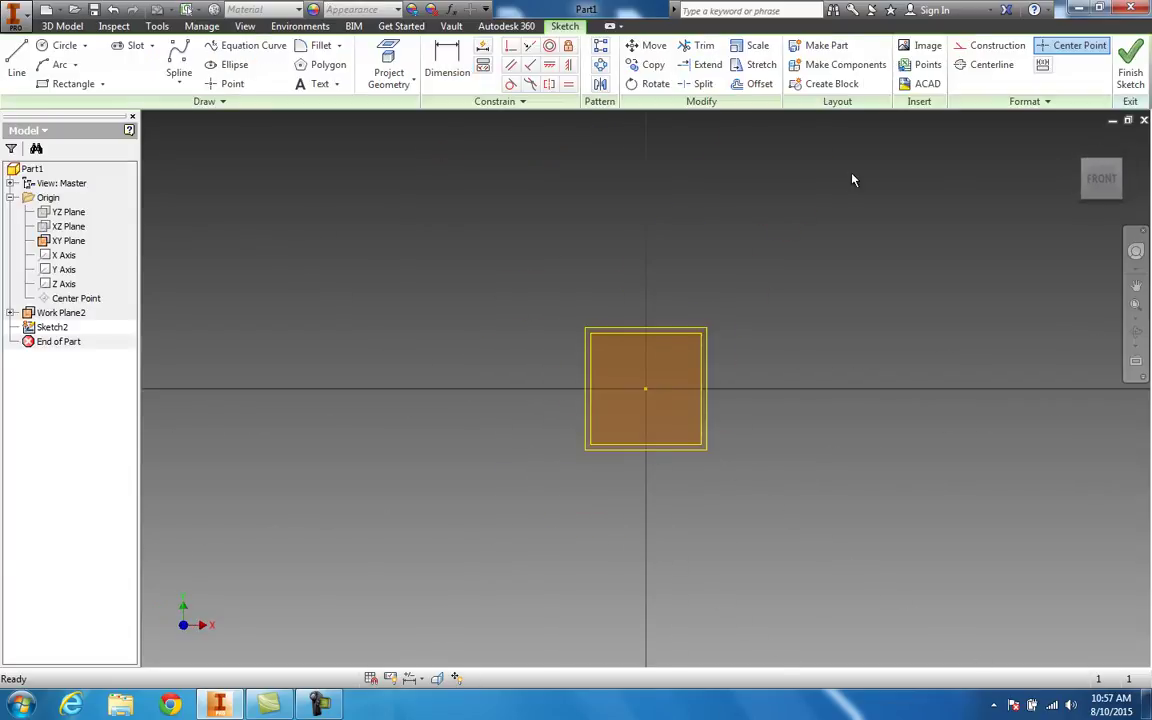
Draw a 0.625 in diameter circle centred on the origin and finish the sketch.
{"action": "scroll", "coordinate": [663, 225], "scroll_direction": "up", "scroll_amount": 3}
{"action": "middle_click_drag", "start_coordinate": [663, 225], "coordinate": [519, 216]}
{"action": "scroll", "coordinate": [532, 206], "scroll_direction": "down", "scroll_amount": 3}
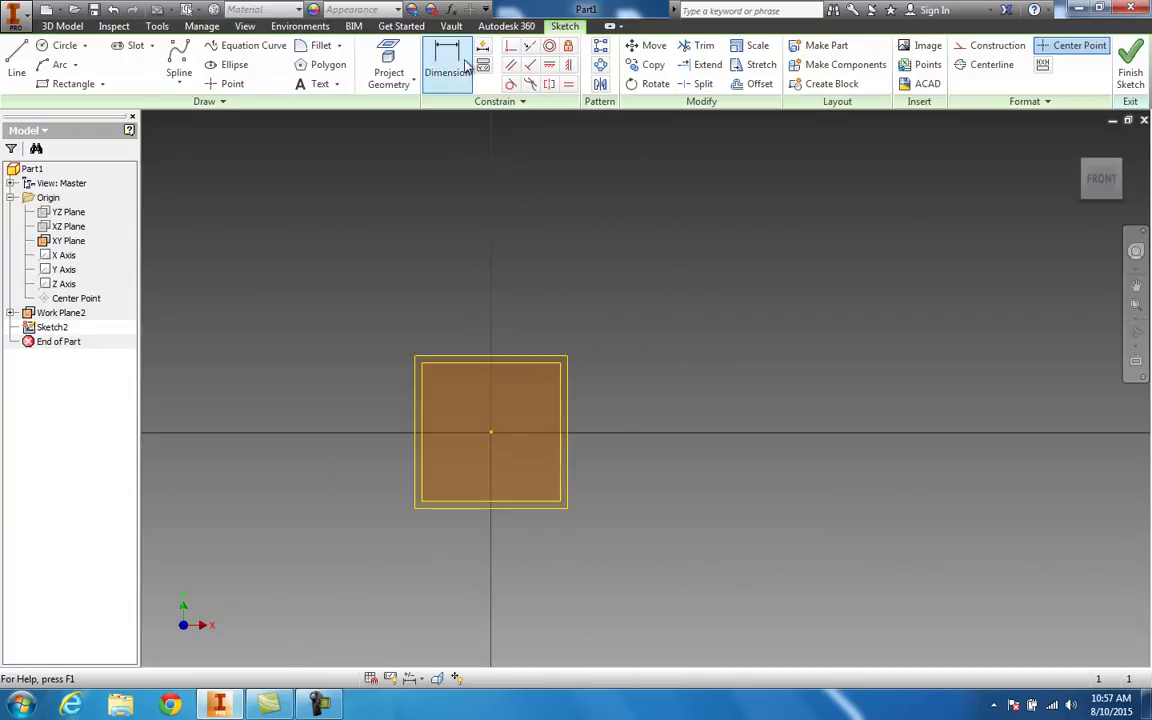
{"action": "left_click", "coordinate": [60, 45]}
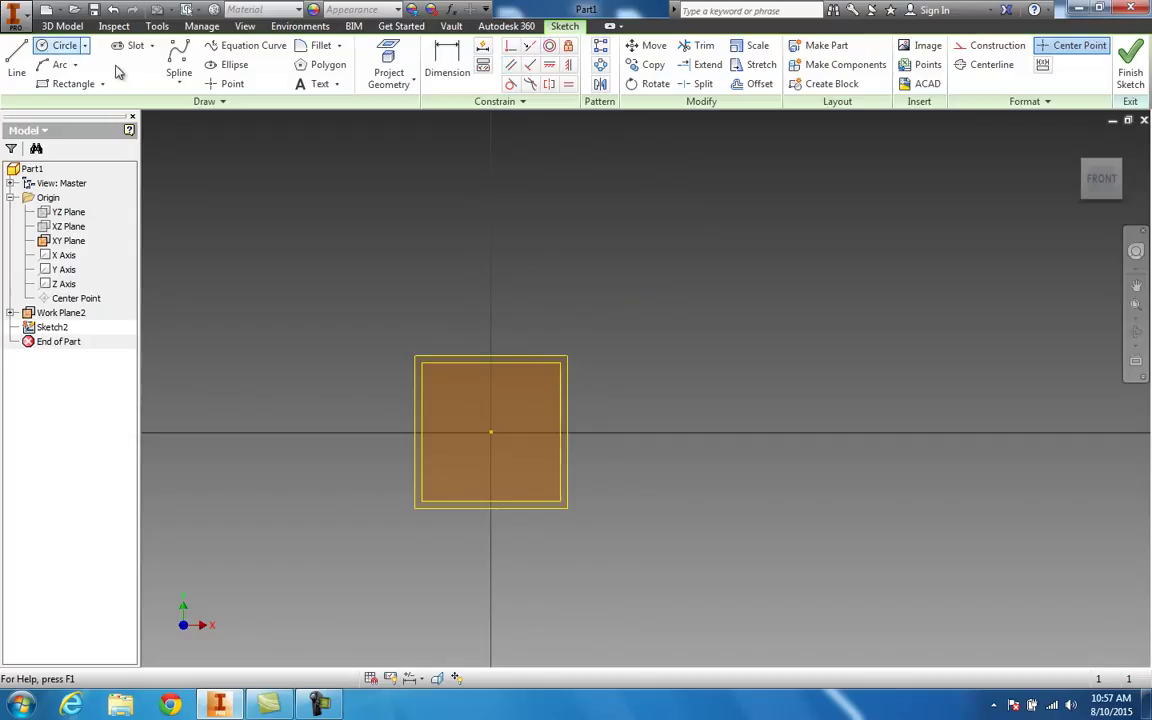
{"action": "left_click", "coordinate": [491, 433]}
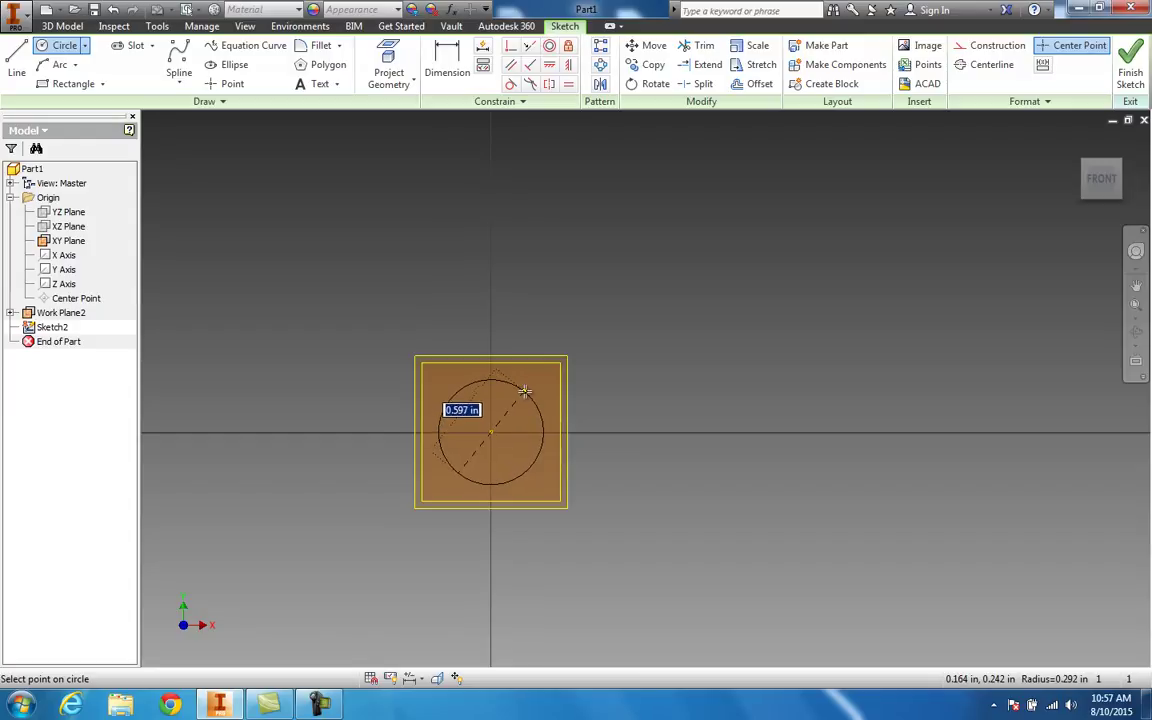
{"action": "type", "text": ".625"}
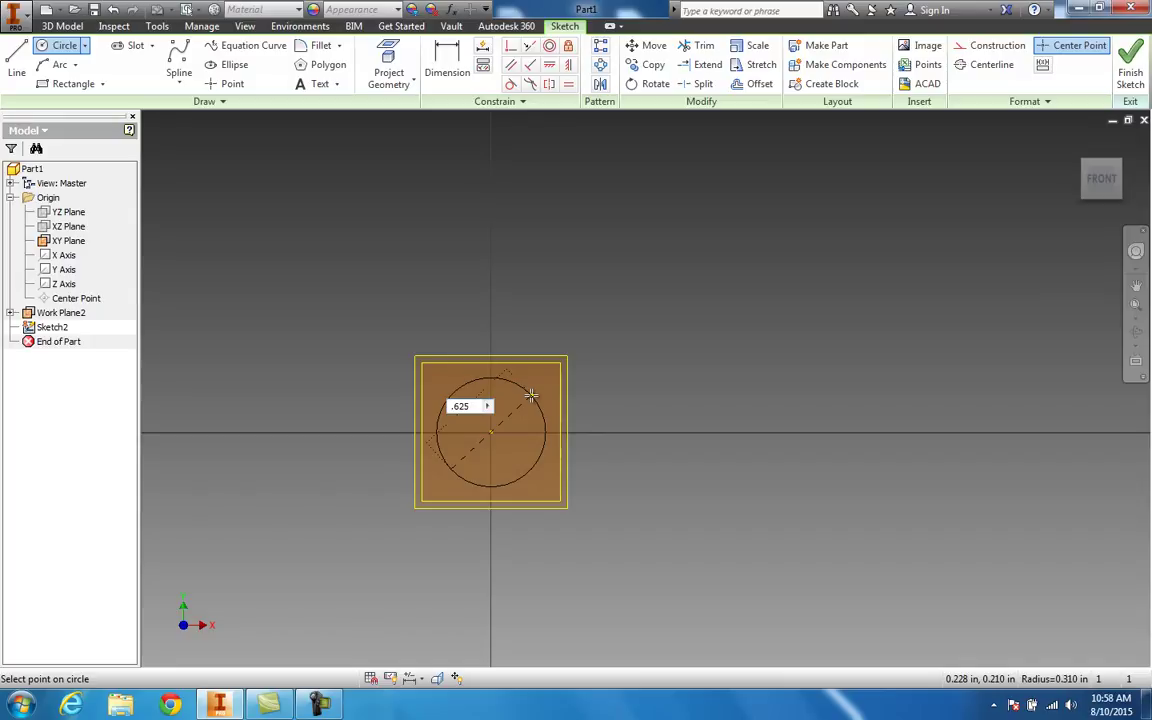
{"action": "key", "text": "Tab"}
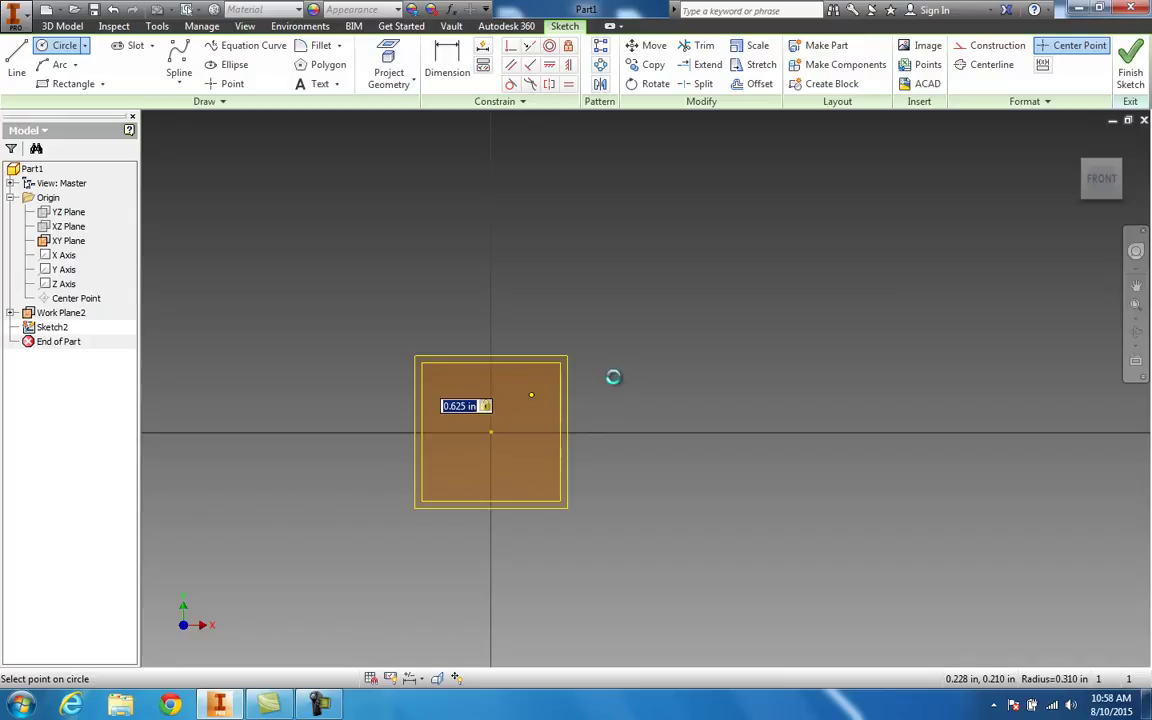
{"action": "key", "text": "Return"}
{"action": "scroll", "coordinate": [570, 457], "scroll_direction": "down", "scroll_amount": 5}
{"action": "scroll", "coordinate": [558, 455], "scroll_direction": "up", "scroll_amount": 4}
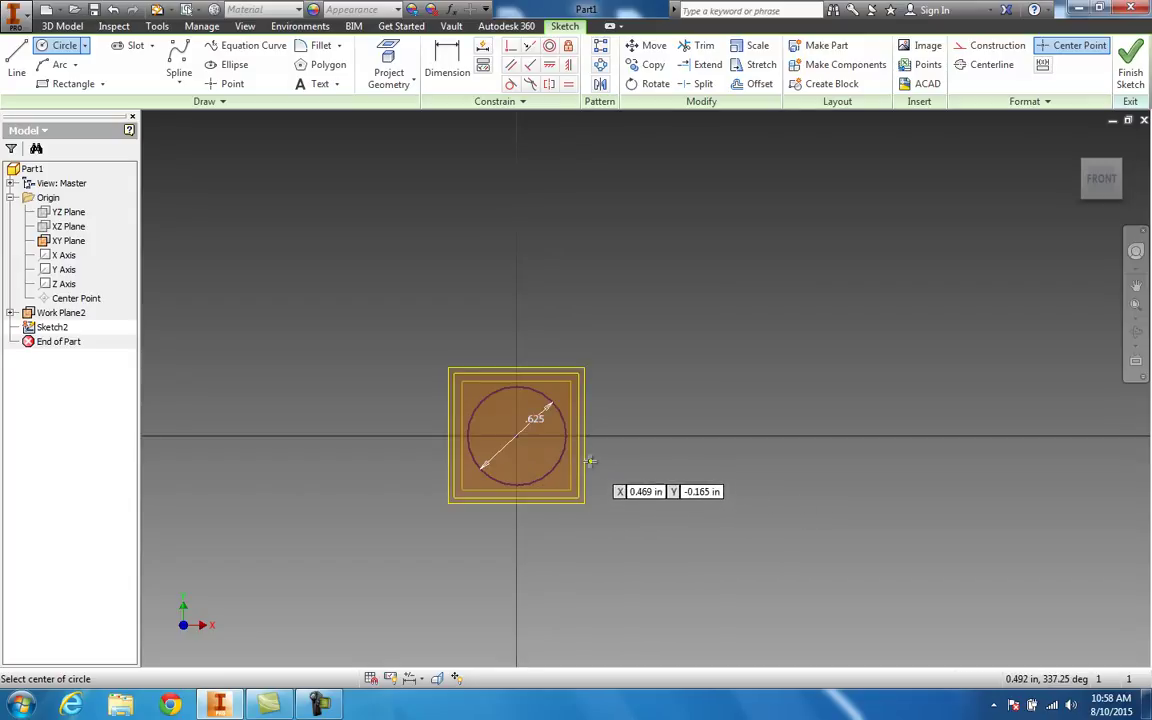
{"action": "left_click", "coordinate": [1130, 72]}
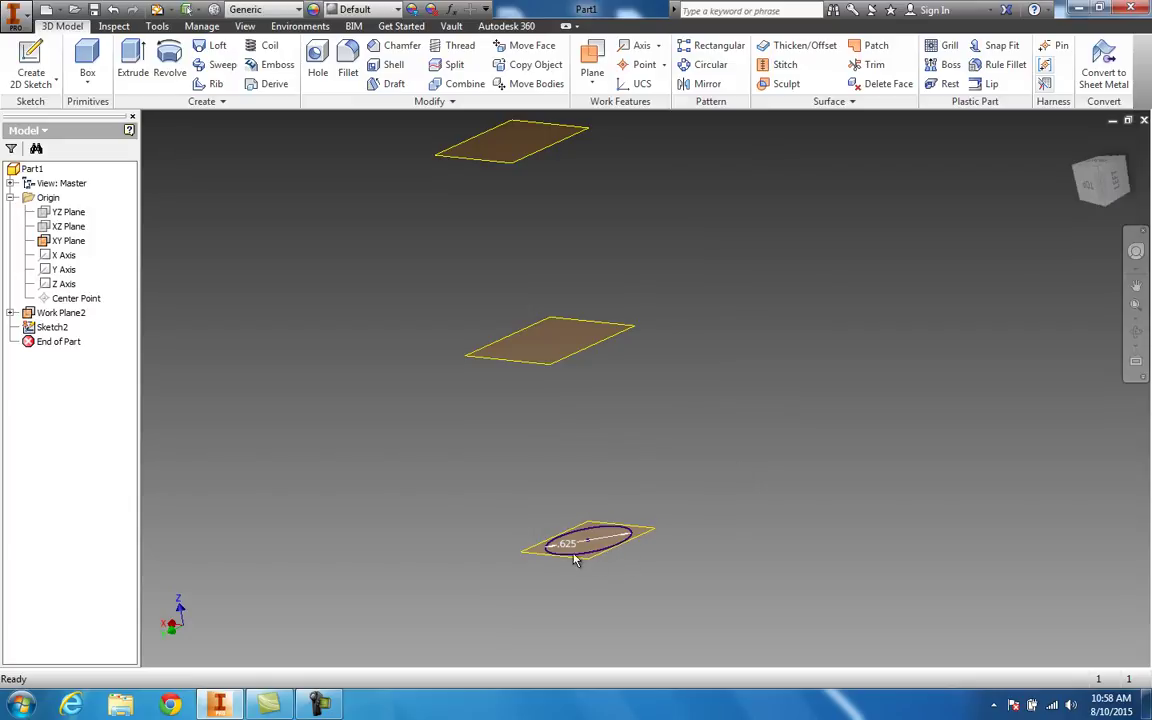
Start a new sketch on the midplane between the XY plane and the offset plane.
{"action": "scroll", "coordinate": [740, 468], "scroll_direction": "down", "scroll_amount": 2}
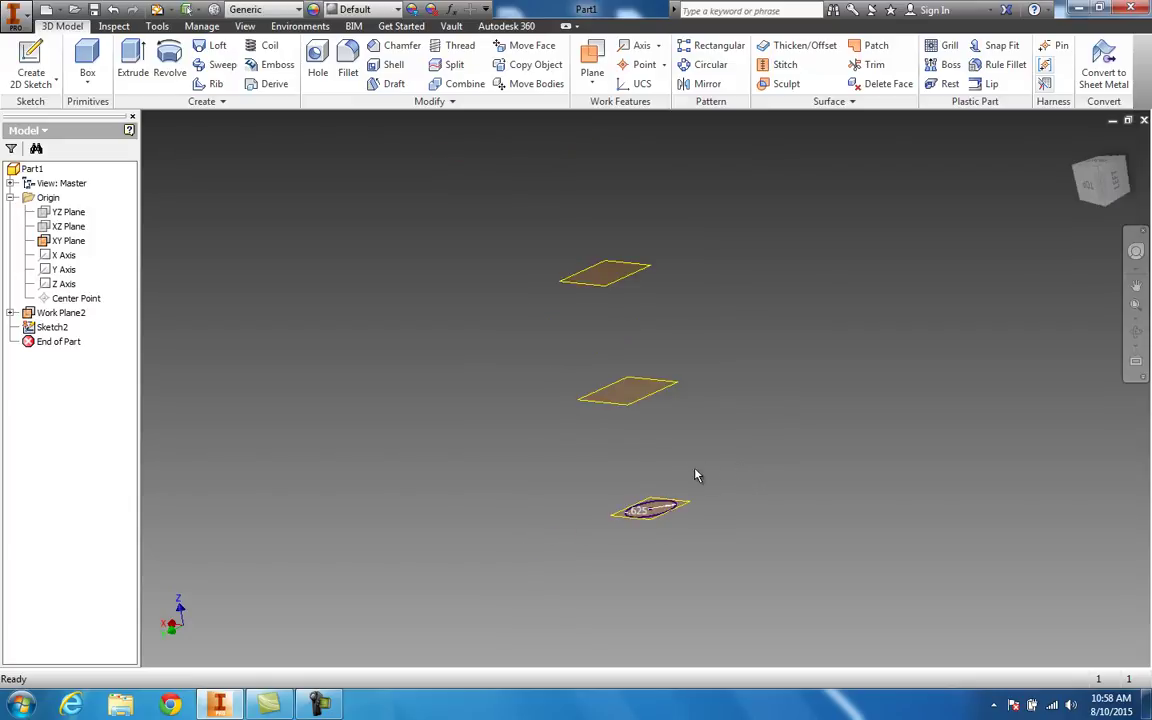
{"action": "right_click", "coordinate": [632, 400]}
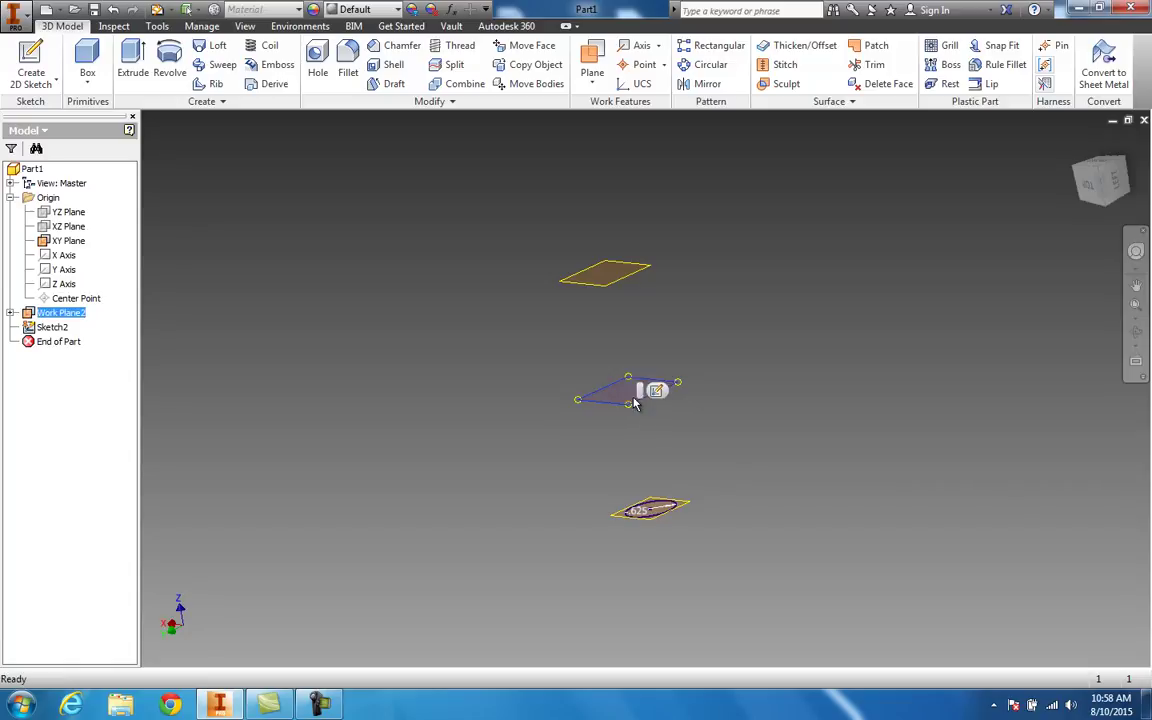
{"action": "left_click", "coordinate": [640, 444]}
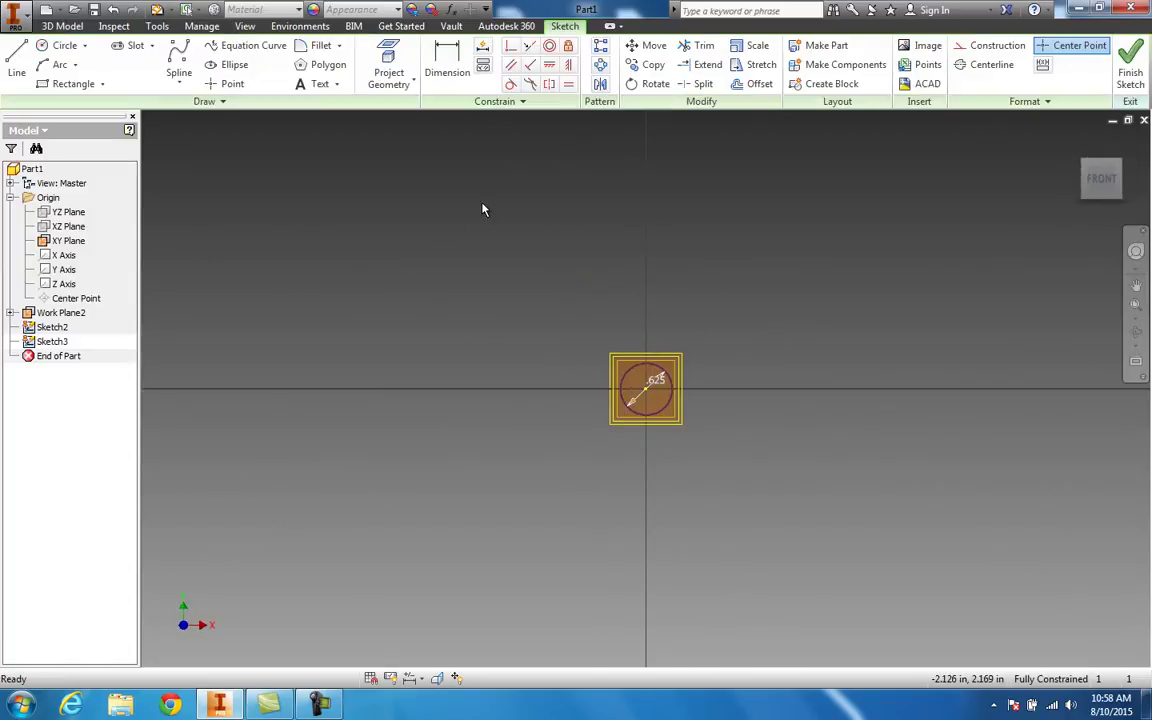
{"action": "middle_click_drag", "start_coordinate": [698, 308], "coordinate": [536, 278]}
{"action": "scroll", "coordinate": [536, 278], "scroll_direction": "down", "scroll_amount": 2}
{"action": "scroll", "coordinate": [535, 281], "scroll_direction": "up", "scroll_amount": 5}
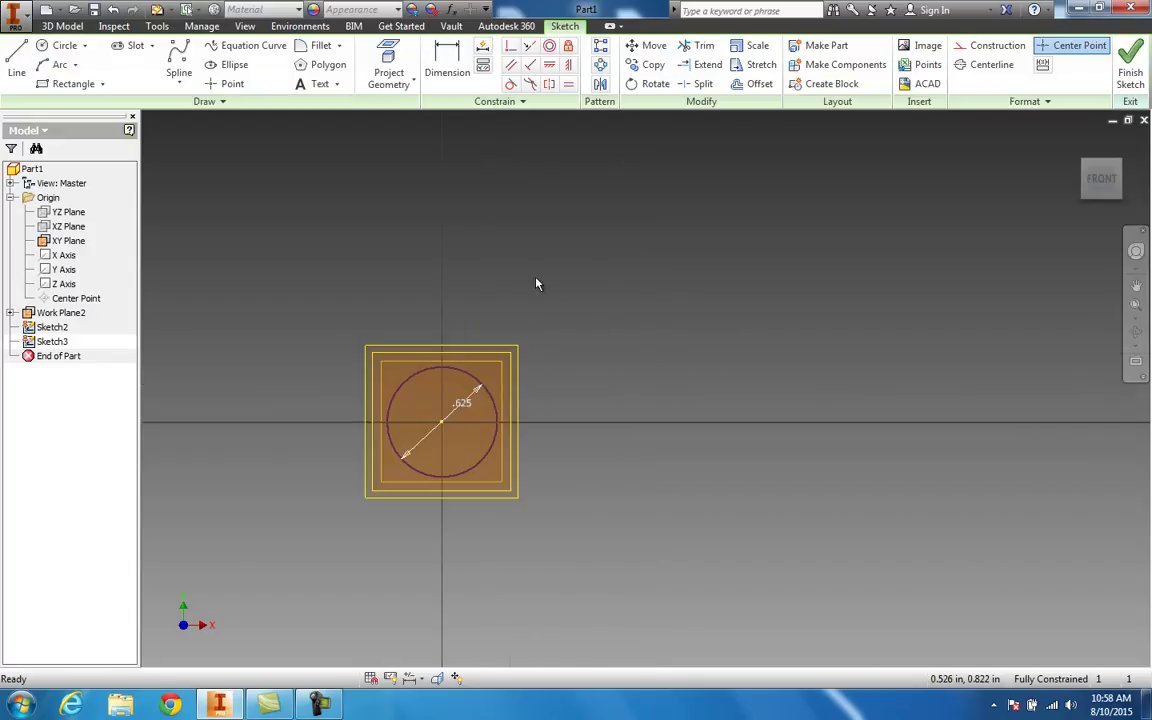
Project the 0.625 in circle from the XY plane sketch into the midplane sketch.
{"action": "left_click", "coordinate": [70, 83]}
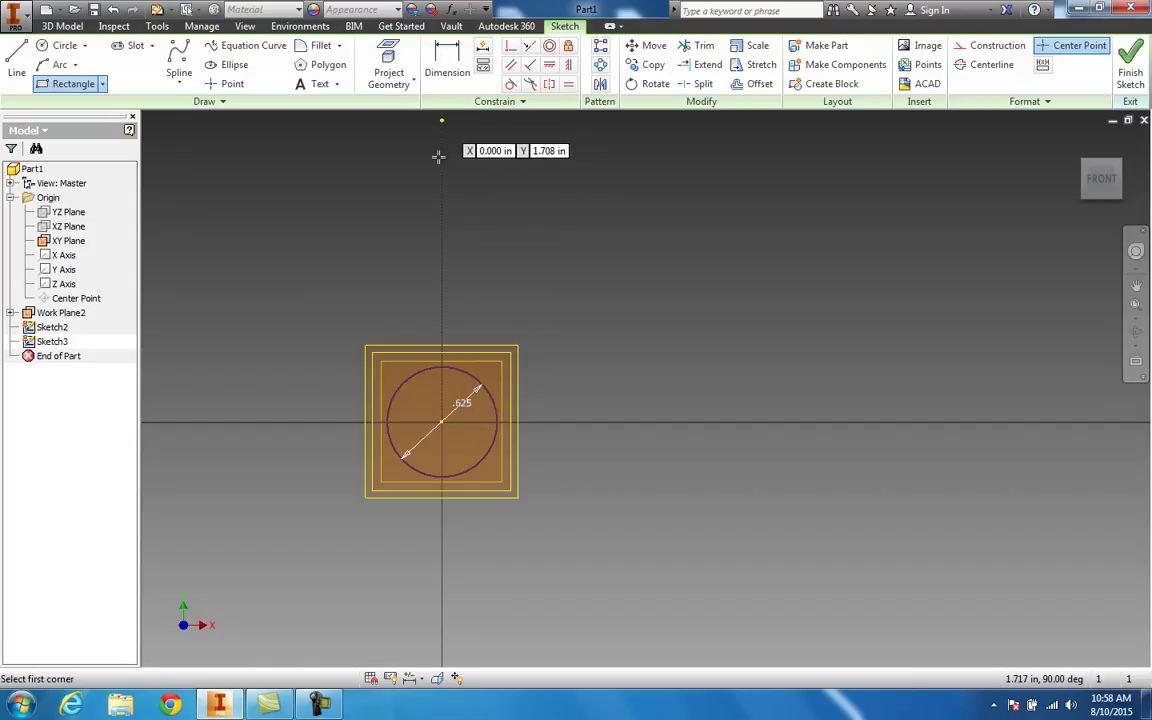
{"action": "scroll", "coordinate": [466, 392], "scroll_direction": "up", "scroll_amount": 3}
{"action": "key", "text": "F2"}
{"action": "scroll", "coordinate": [1080, 188], "scroll_direction": "down", "scroll_amount": 1}
{"action": "left_click_drag", "start_coordinate": [1074, 192], "coordinate": [1011, 200]}
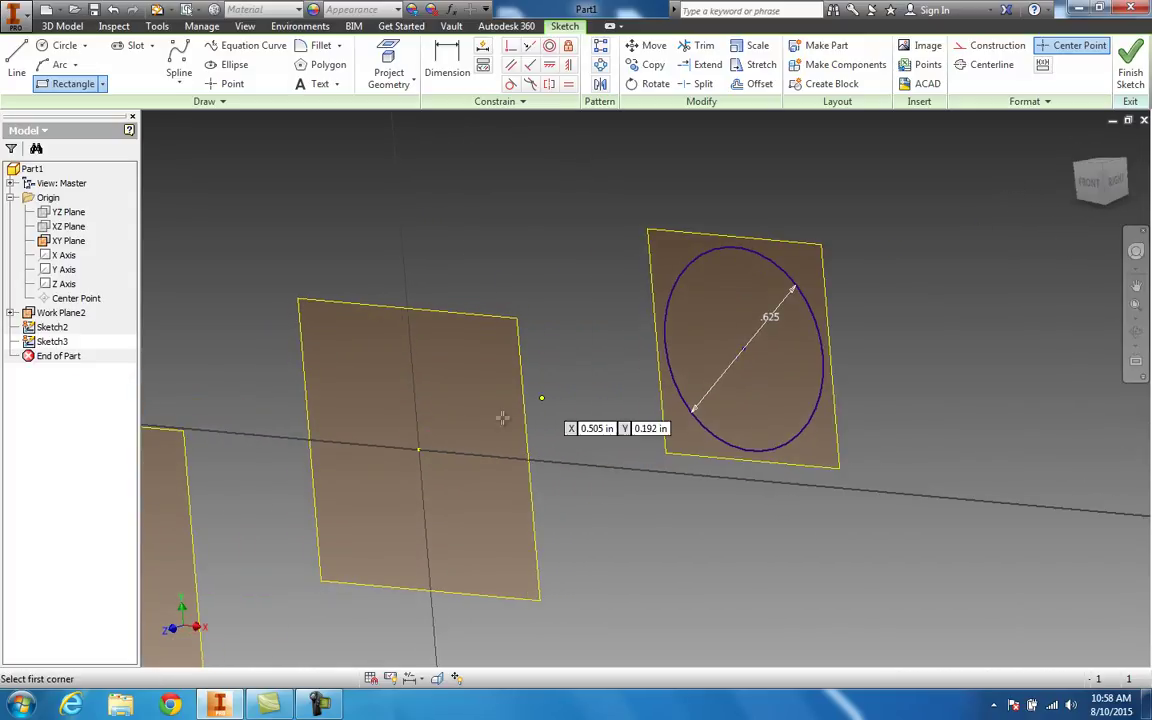
{"action": "mouse_move", "coordinate": [1000, 192]}
{"action": "middle_mouse_down", "text": "shift"}
{"action": "mouse_move", "coordinate": [1038, 191]}
{"action": "mouse_move", "coordinate": [980, 190]}
{"action": "mouse_move", "coordinate": [1081, 190]}
{"action": "mouse_move", "coordinate": [1070, 190]}
{"action": "middle_mouse_up", "text": "shift"}
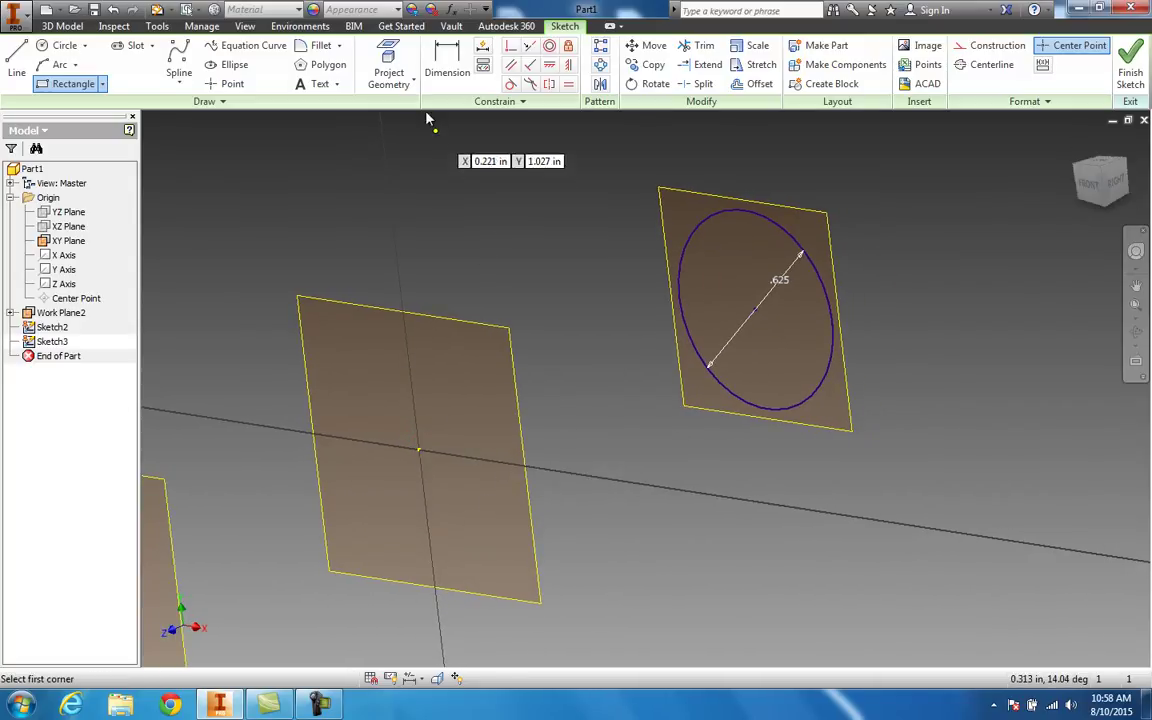
{"action": "left_click", "coordinate": [388, 62]}
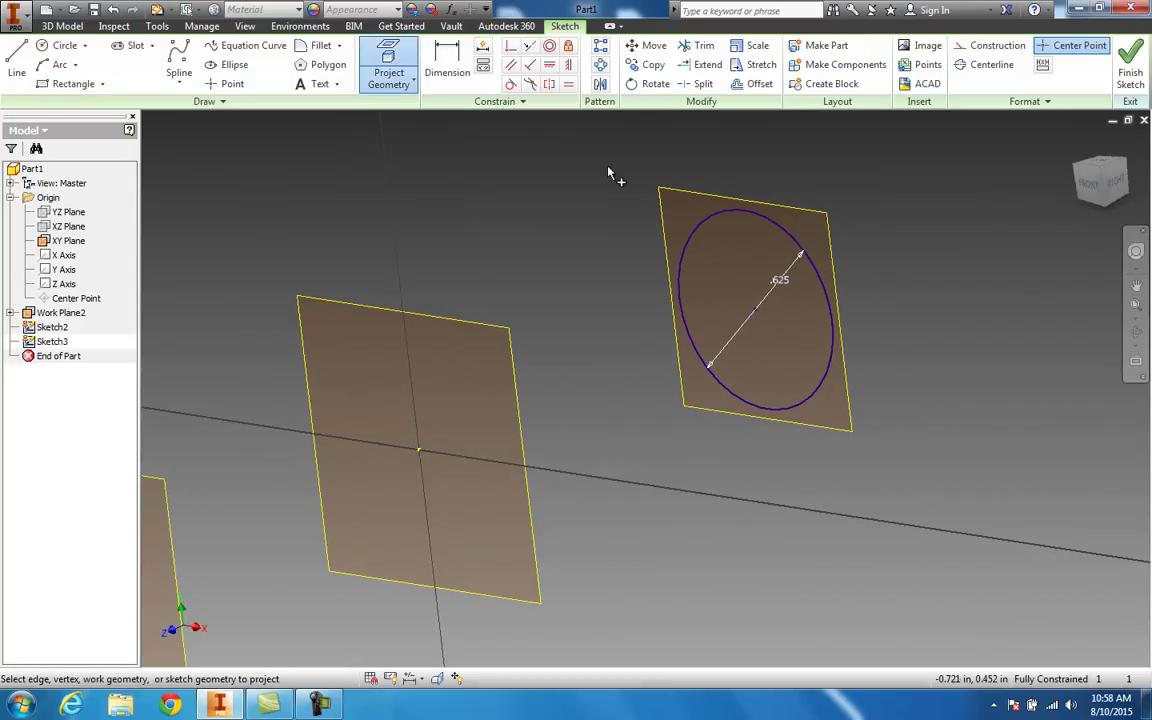
{"action": "left_click", "coordinate": [700, 232]}
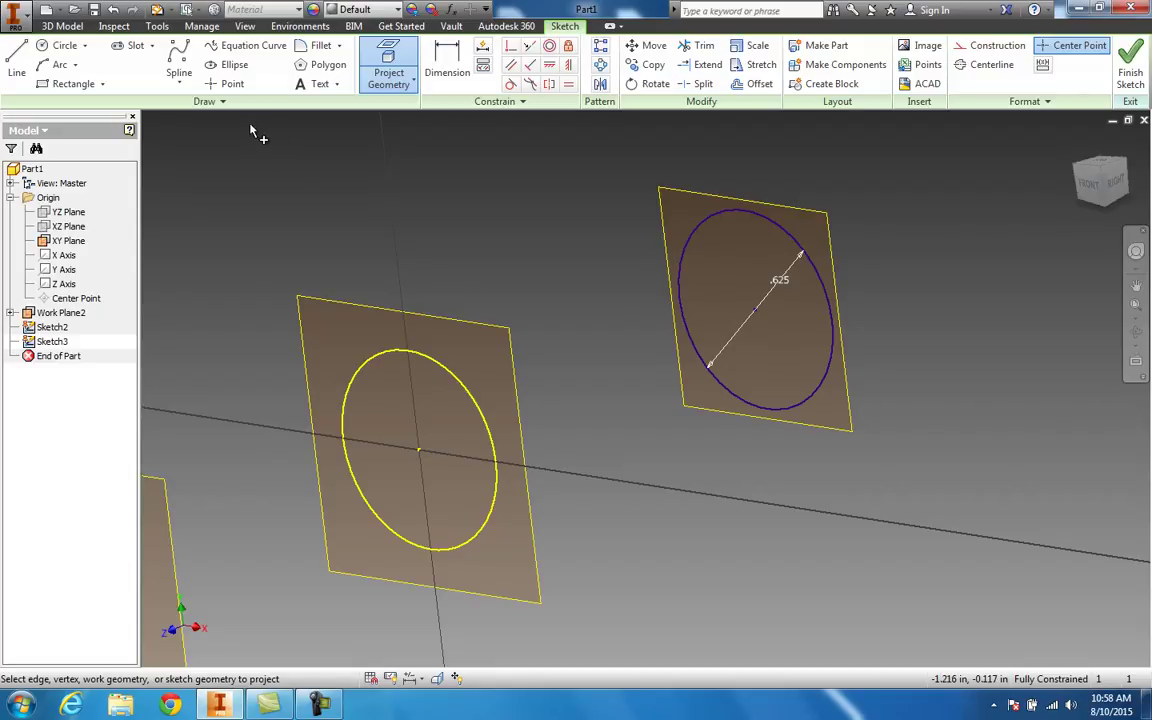
Draw a corner-to-corner rectangle around the projected circle so that its sides touch the circle.
{"action": "left_click", "coordinate": [1089, 184]}
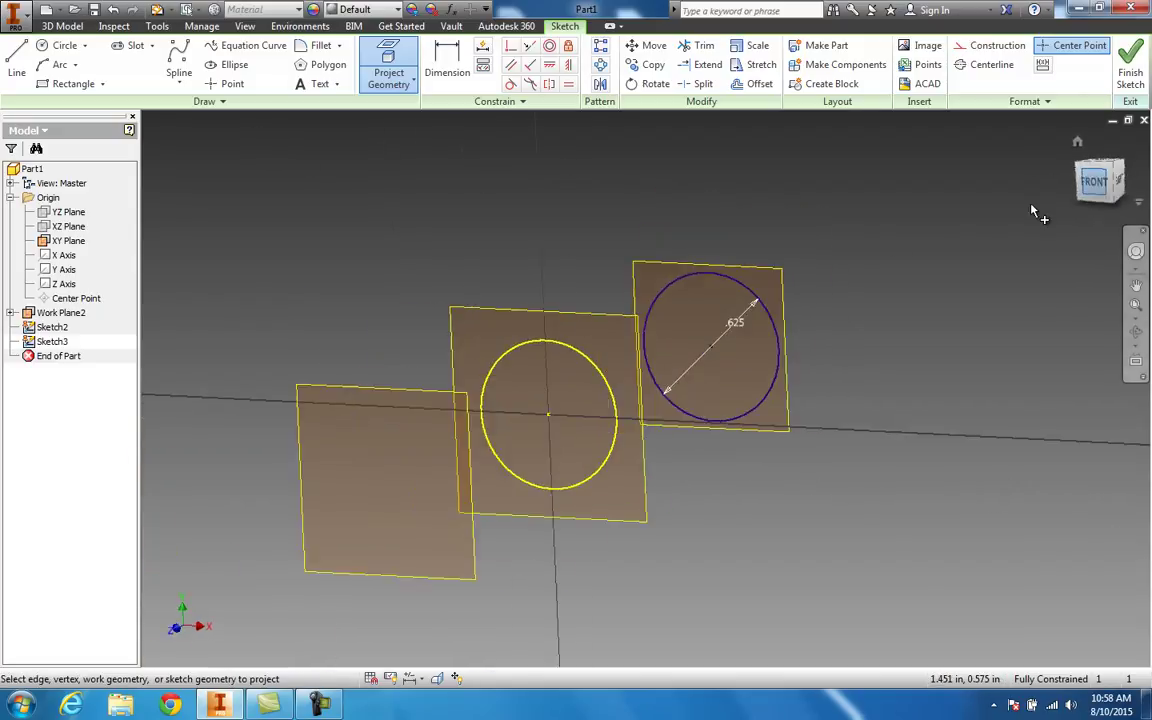
{"action": "scroll", "coordinate": [614, 372], "scroll_direction": "down", "scroll_amount": 3}
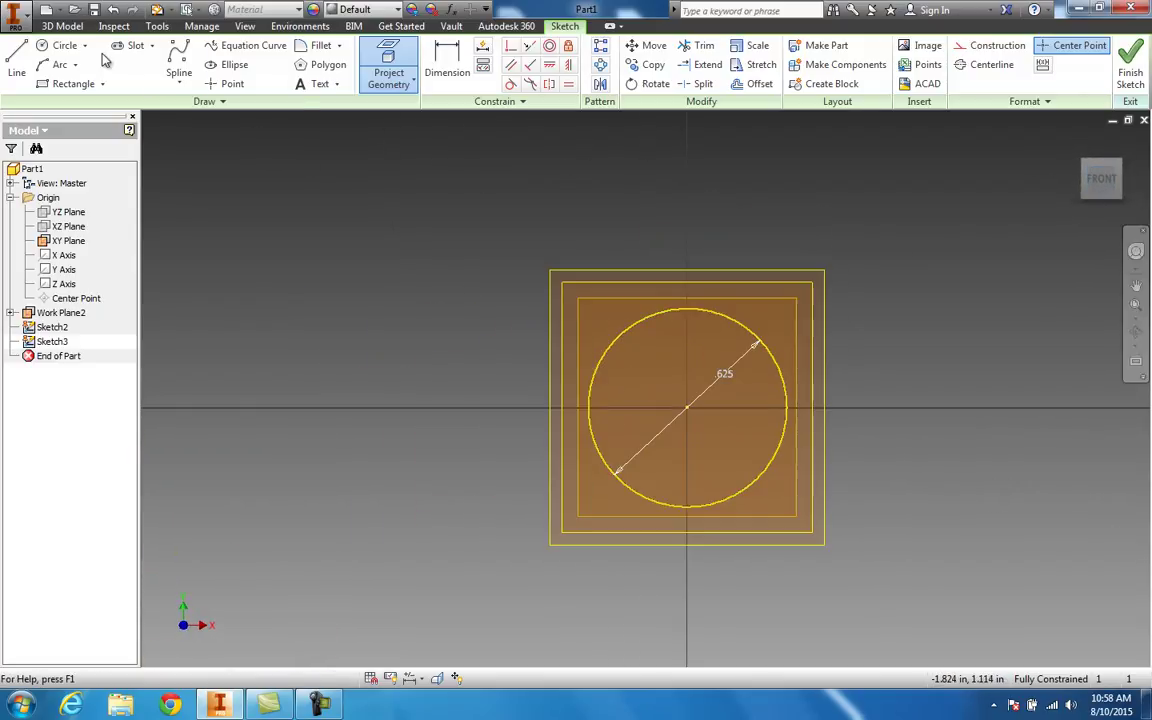
{"action": "left_click", "coordinate": [70, 83]}
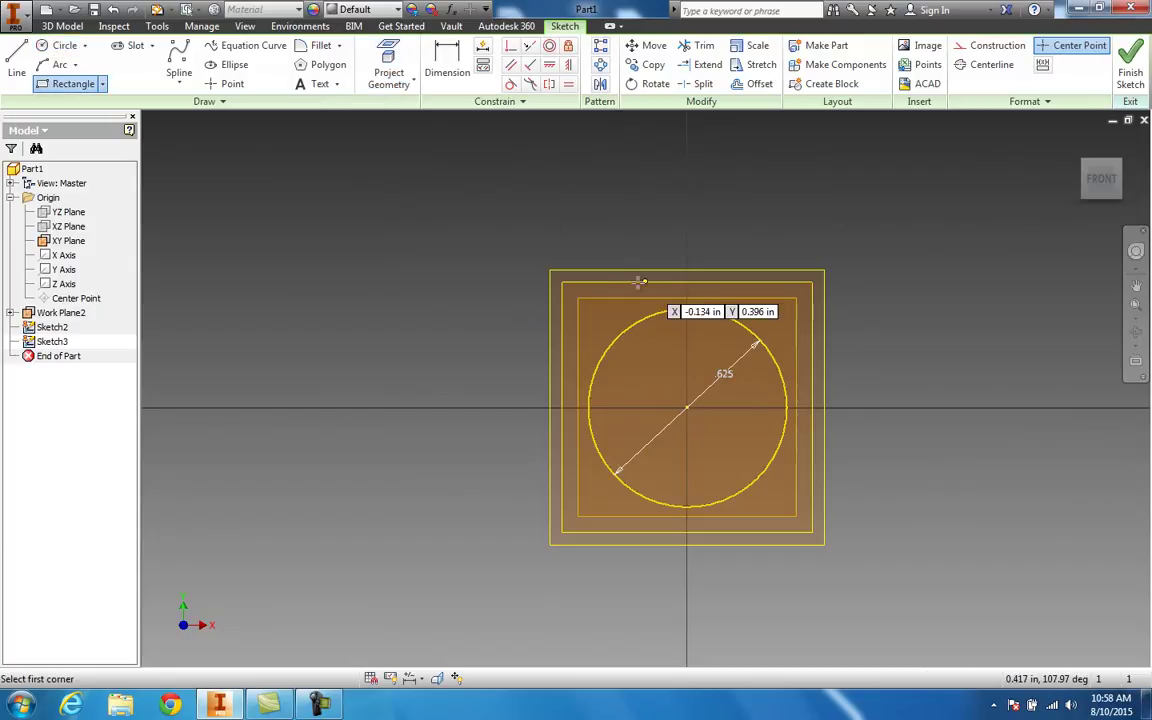
{"action": "left_click", "coordinate": [587, 308]}
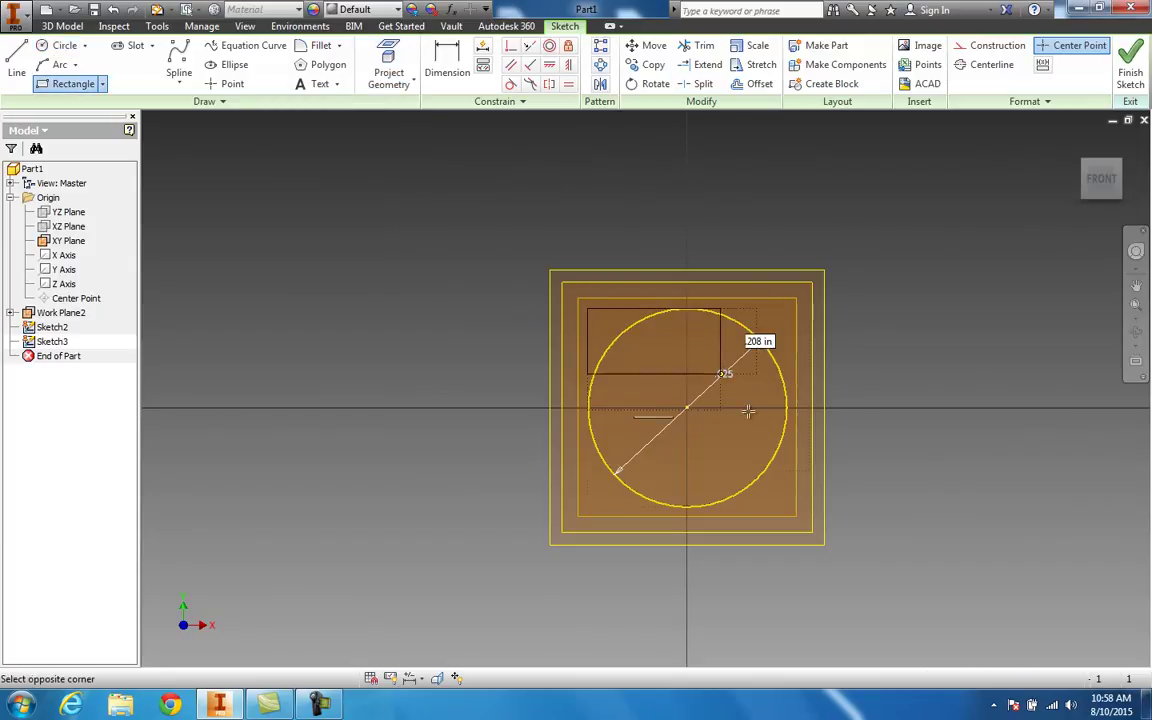
{"action": "left_click", "coordinate": [788, 507]}
{"action": "key", "text": "Escape"}
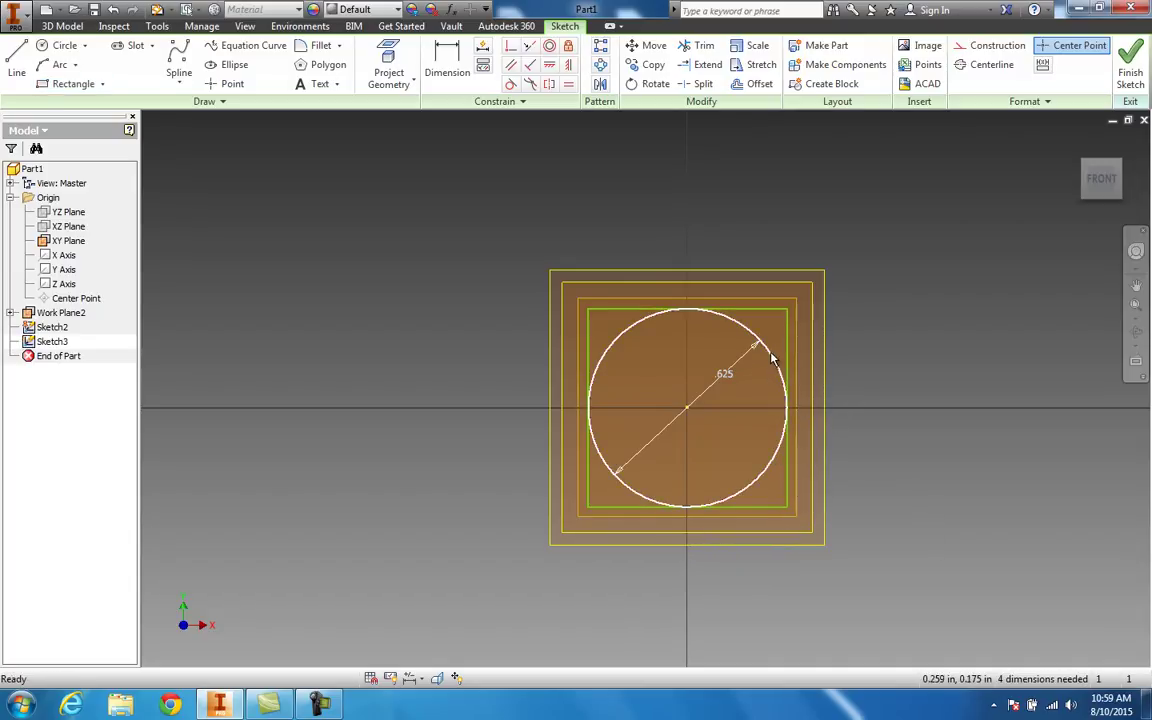
Delete the projected circle from the midplane sketch, keeping the rectangle.
{"action": "left_click", "coordinate": [771, 361]}
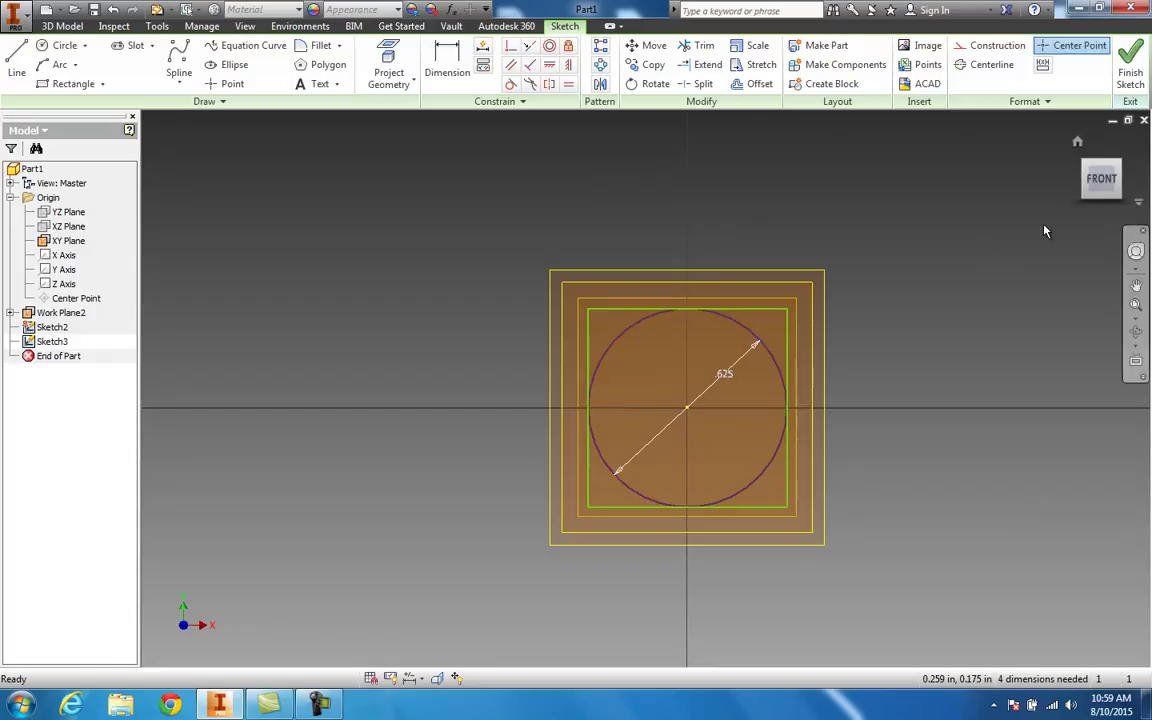
{"action": "left_click_drag", "start_coordinate": [1092, 180], "coordinate": [1014, 203]}
{"action": "scroll", "coordinate": [874, 437], "scroll_direction": "down", "scroll_amount": 5}
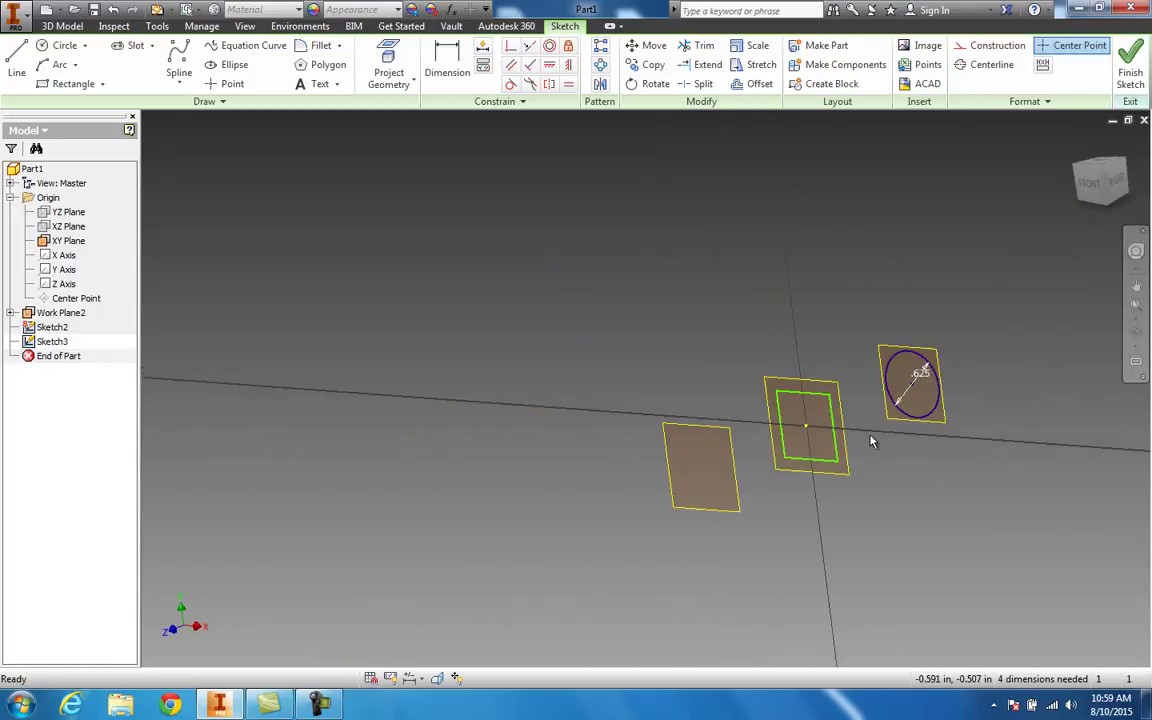
Finish the midplane rectangle sketch and start a new sketch on the offset work plane.
{"action": "scroll", "coordinate": [782, 404], "scroll_direction": "up", "scroll_amount": 3}
{"action": "left_click", "coordinate": [1128, 72]}
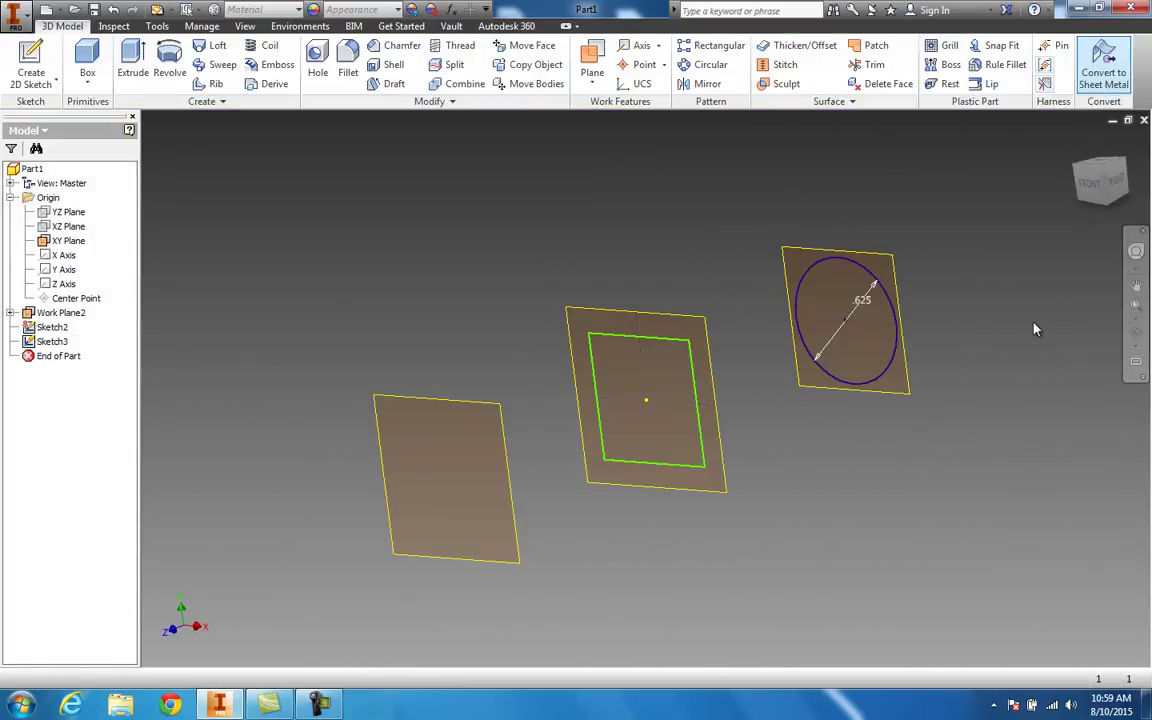
{"action": "left_click", "coordinate": [463, 406]}
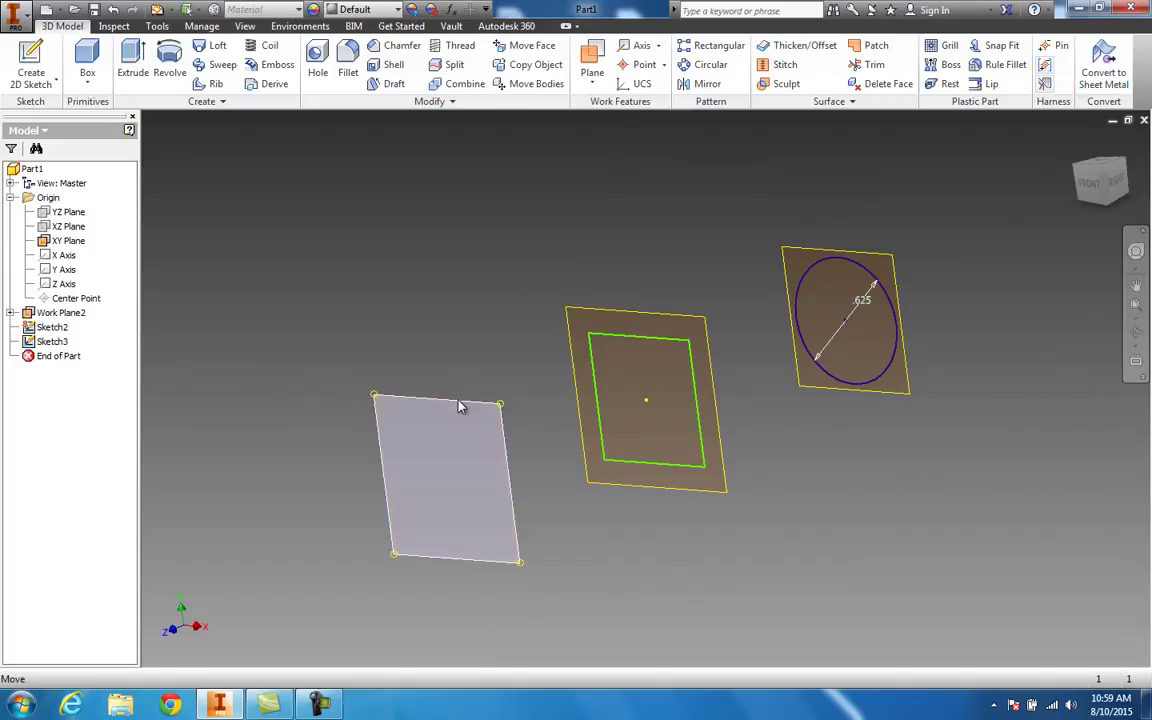
{"action": "right_click", "coordinate": [460, 400]}
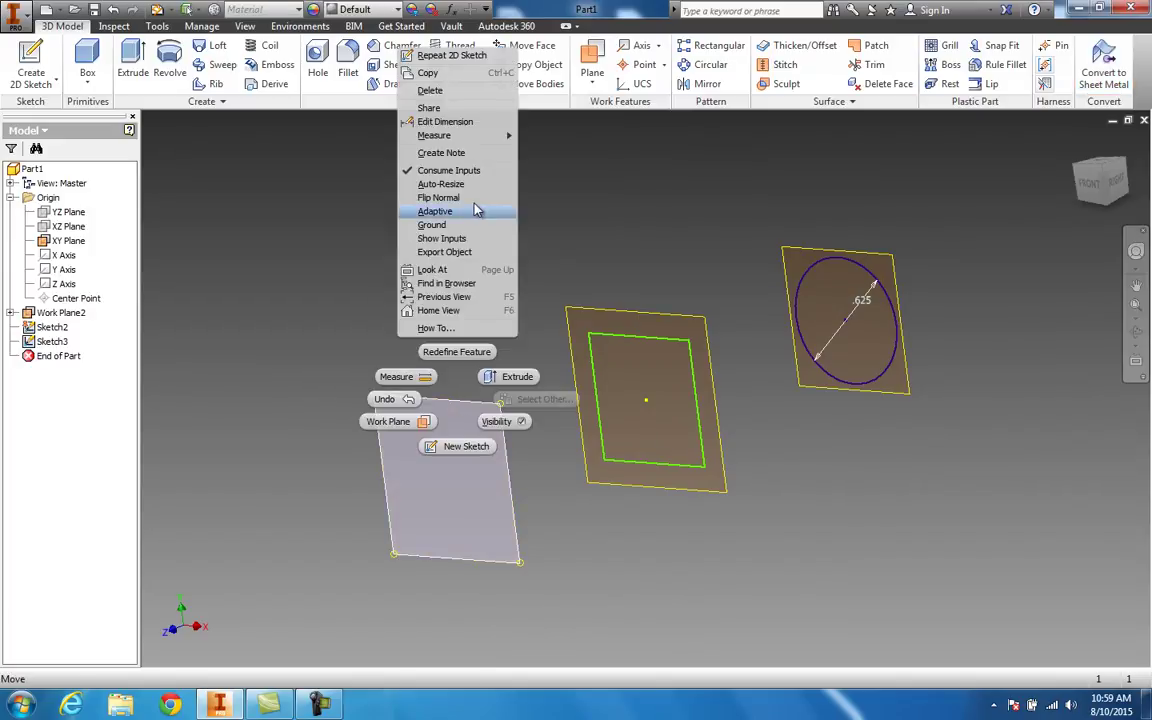
{"action": "left_click", "coordinate": [446, 448]}
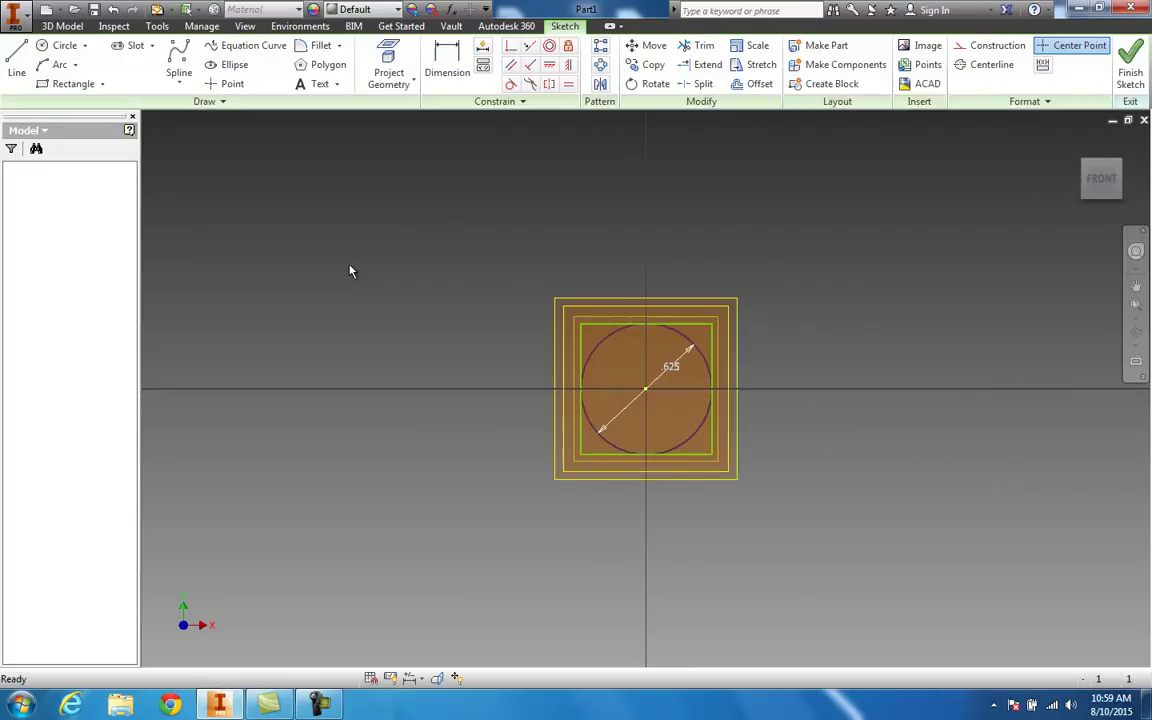
Draw a 6-sided inscribed polygon centred on the origin, smaller than the circle outline, and finish the sketch.
{"action": "left_click", "coordinate": [330, 66]}
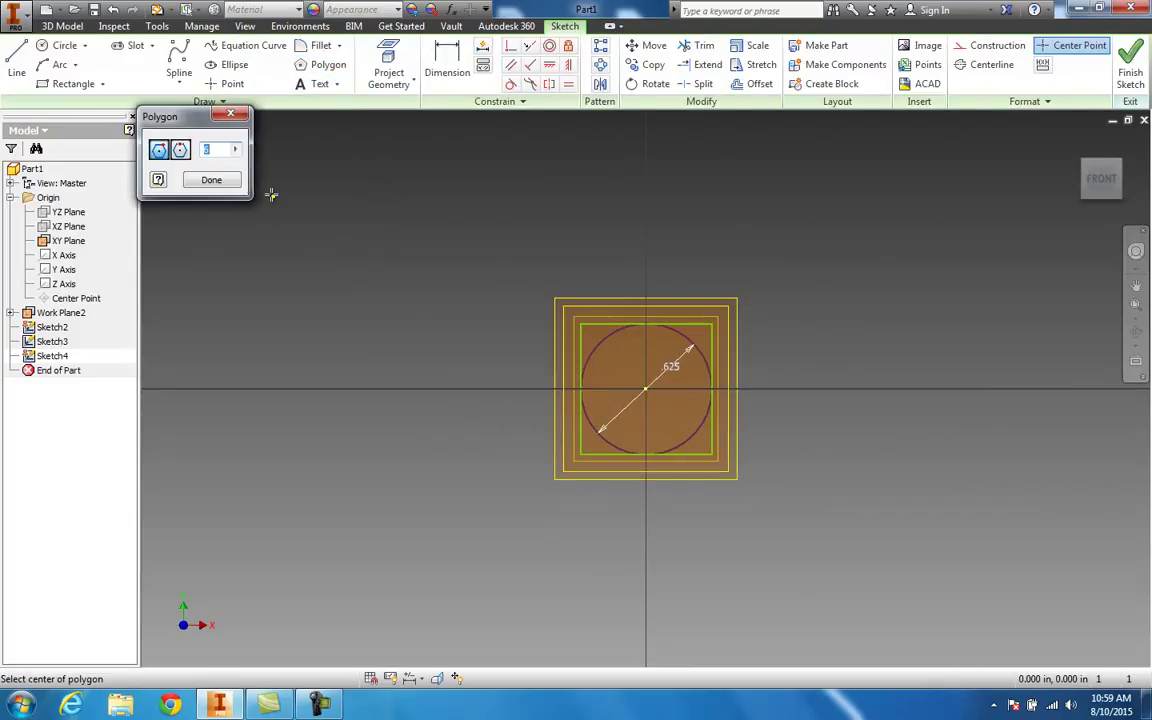
{"action": "type", "text": "6"}
{"action": "left_click", "coordinate": [646, 390]}
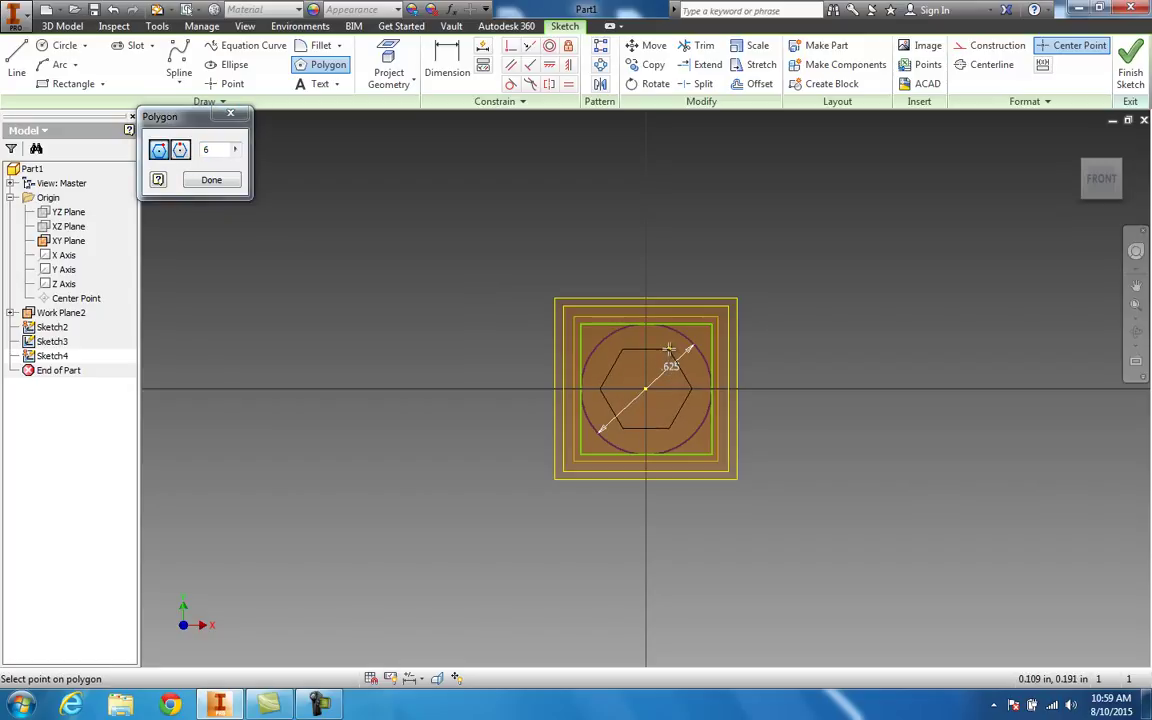
{"action": "left_click", "coordinate": [669, 349]}
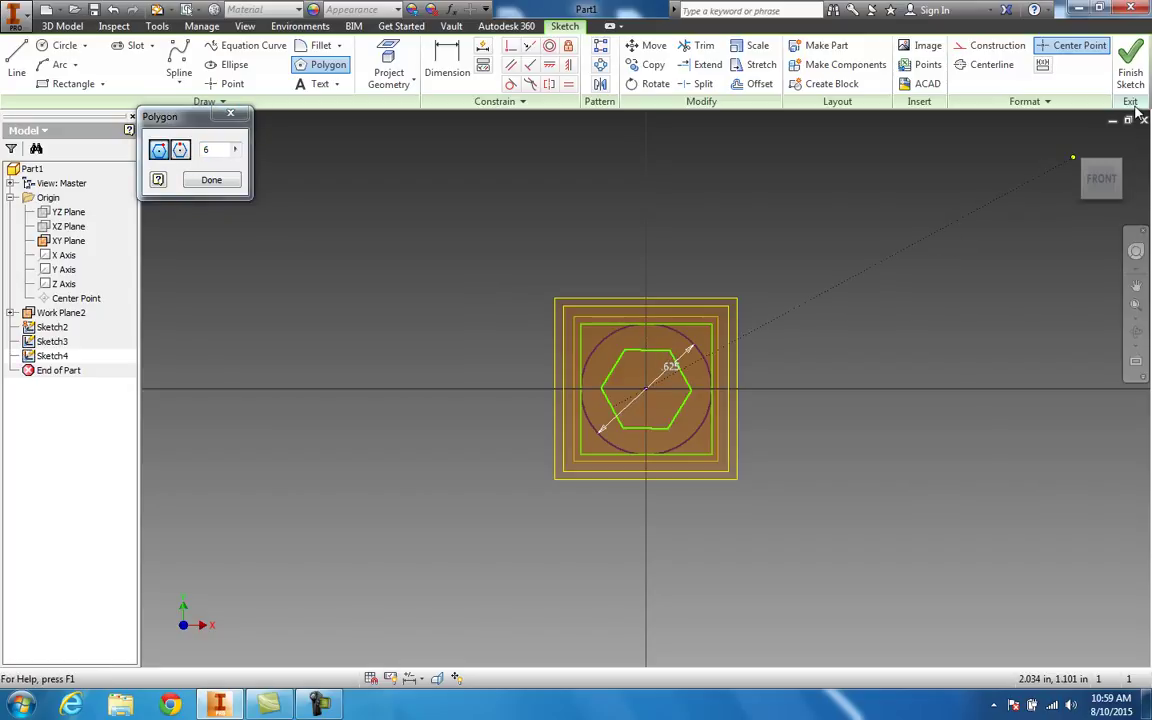
{"action": "left_click", "coordinate": [1130, 68]}
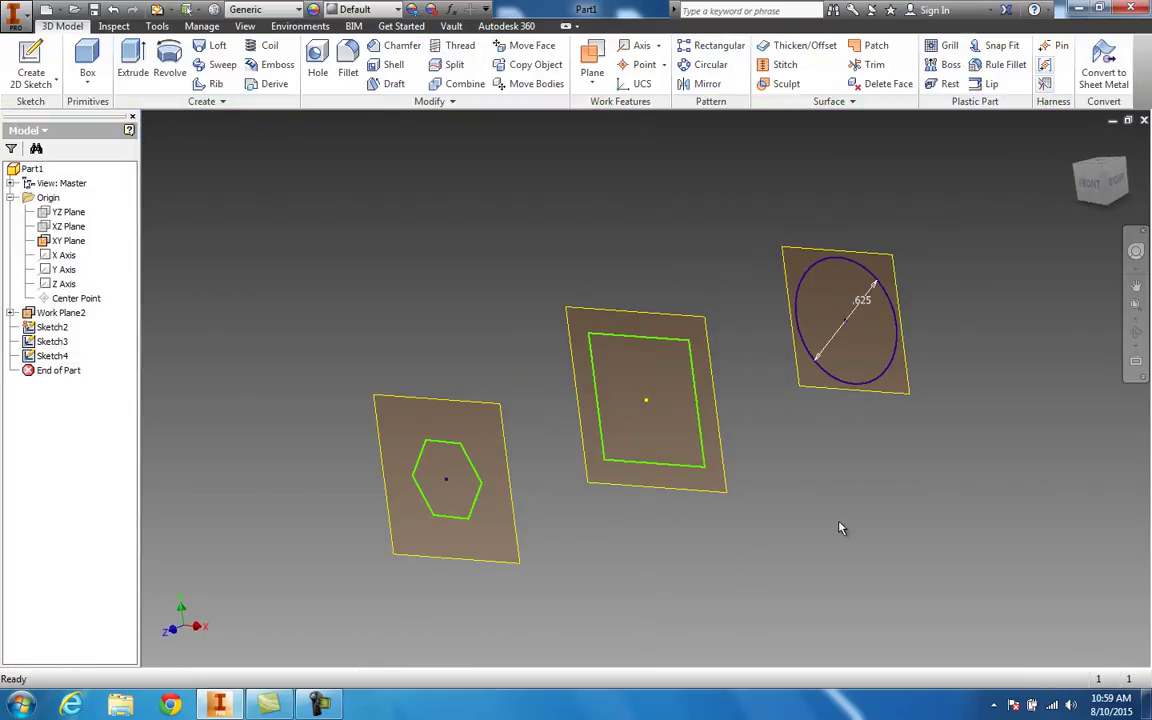
Loft a solid through the circle, the midplane rectangle and the hexagon, in that order.
{"action": "mouse_move", "coordinate": [1013, 170]}
{"action": "middle_mouse_down", "text": "shift"}
{"action": "mouse_move", "coordinate": [1037, 187]}
{"action": "mouse_move", "coordinate": [967, 183]}
{"action": "mouse_move", "coordinate": [1097, 190]}
{"action": "mouse_move", "coordinate": [1010, 170]}
{"action": "mouse_move", "coordinate": [1020, 260]}
{"action": "middle_mouse_up", "text": "shift"}
{"action": "middle_click_drag", "start_coordinate": [987, 380], "coordinate": [966, 334], "text": "shift"}
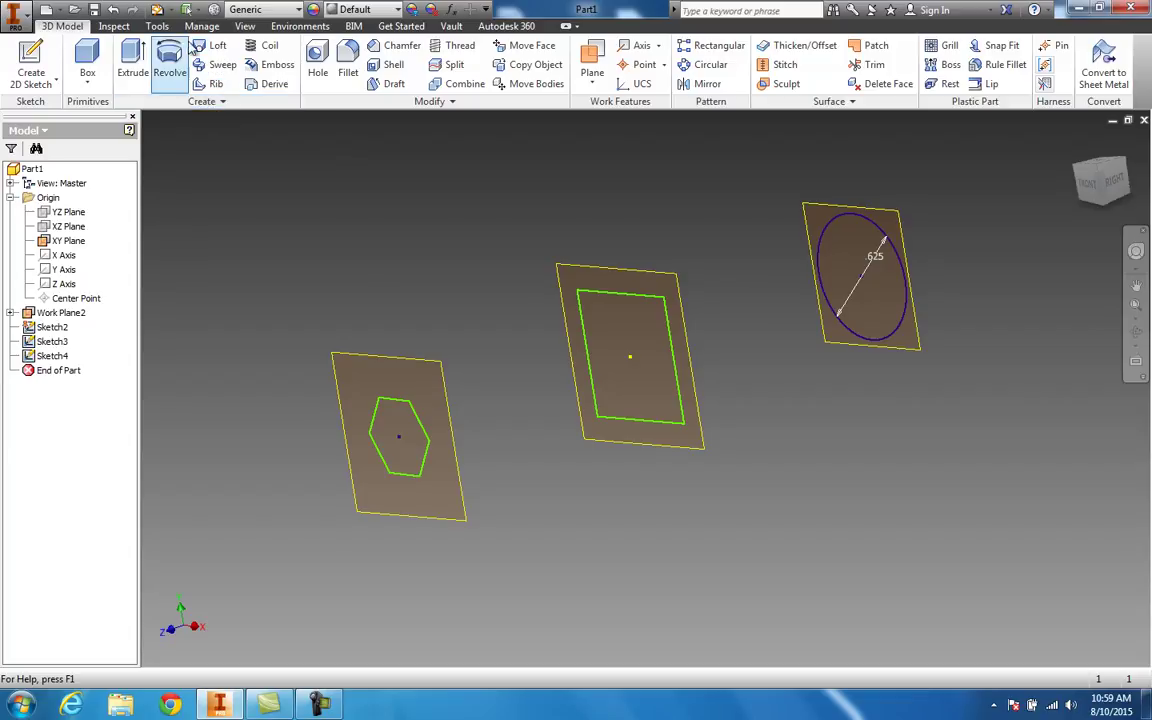
{"action": "left_click", "coordinate": [829, 228]}
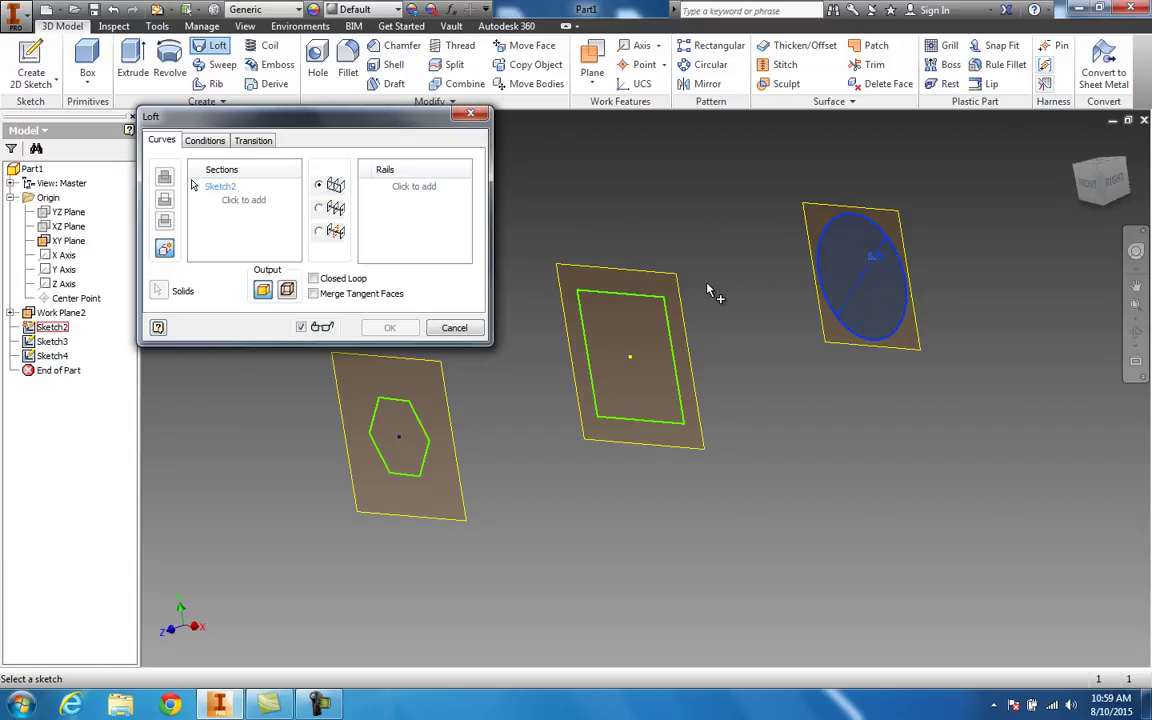
{"action": "left_click", "coordinate": [640, 300]}
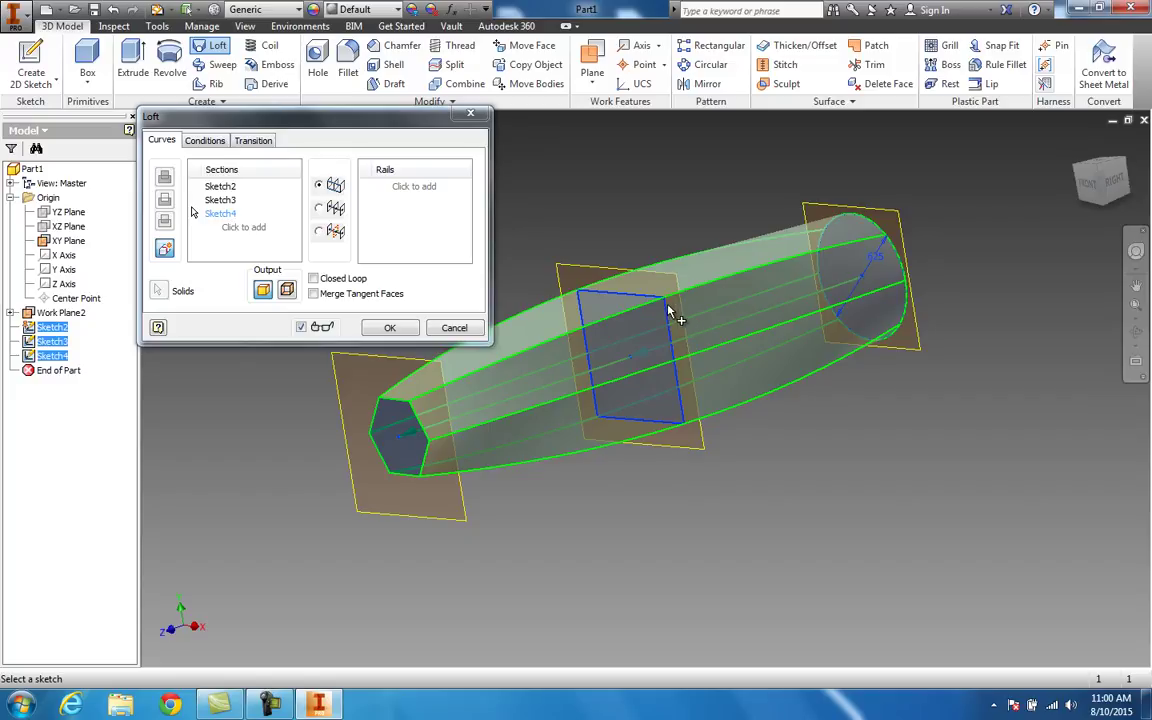
{"action": "left_click", "coordinate": [402, 334]}
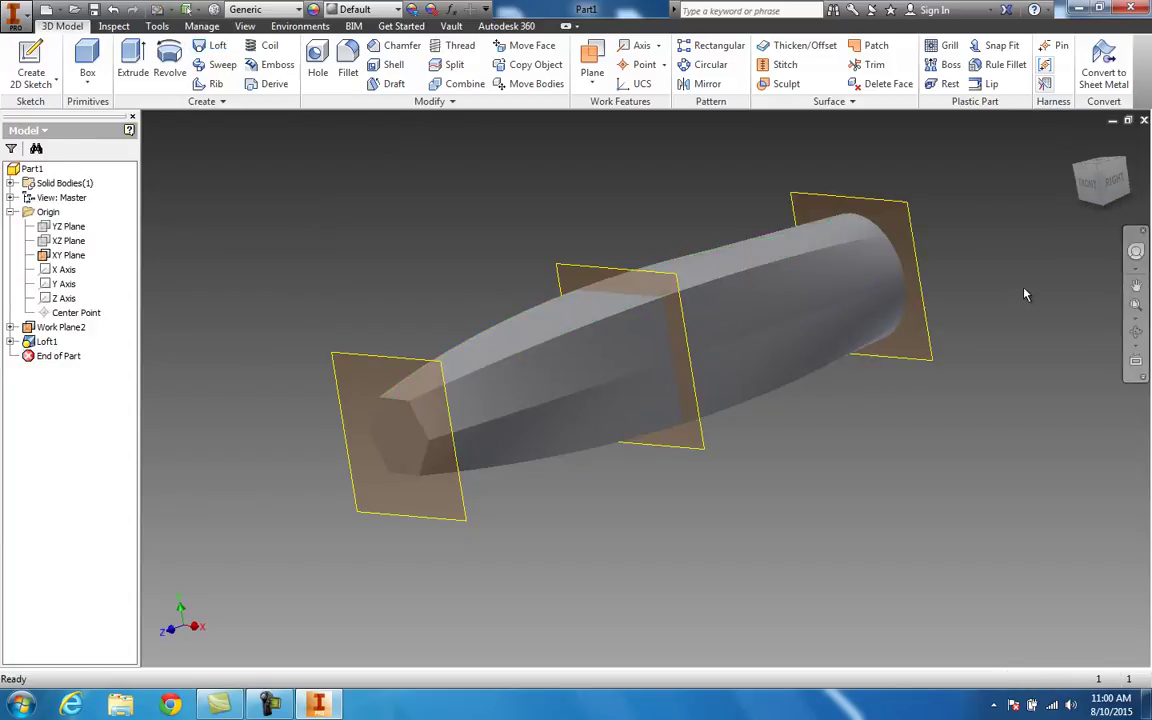
Examine the lofted solid from another angle, along with the midplane's parent planes and available options.
{"action": "left_click_drag", "start_coordinate": [1073, 165], "coordinate": [884, 387]}
{"action": "key", "text": "Escape"}
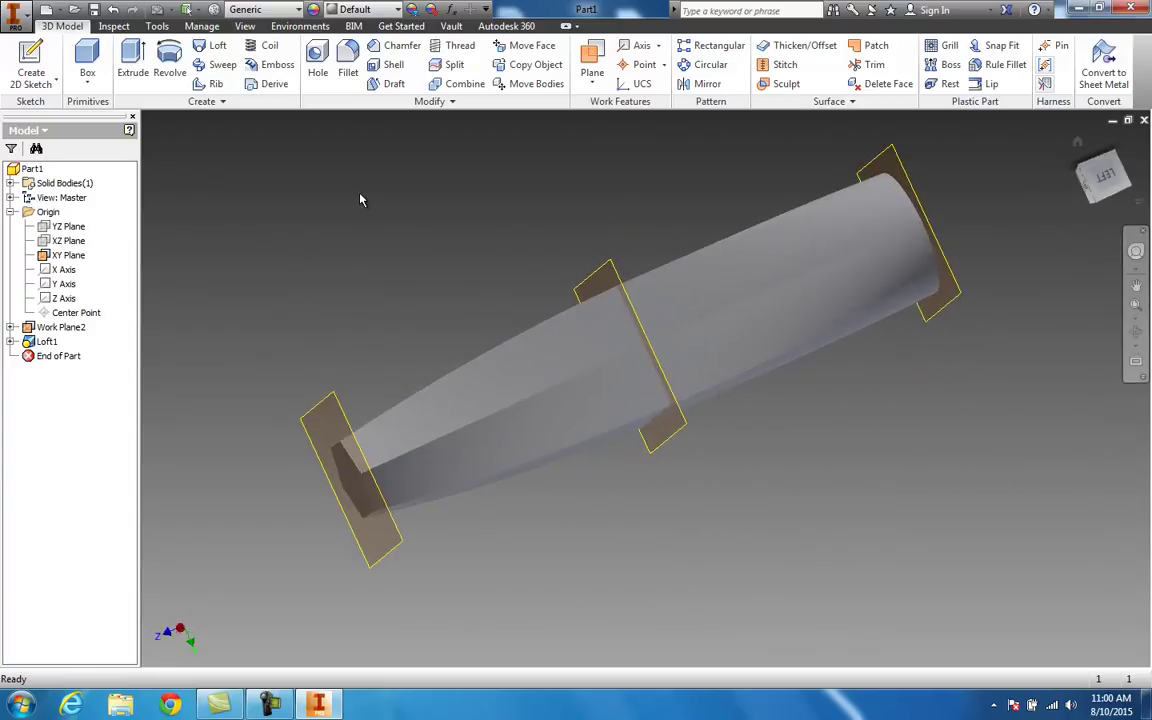
{"action": "left_click", "coordinate": [61, 327]}
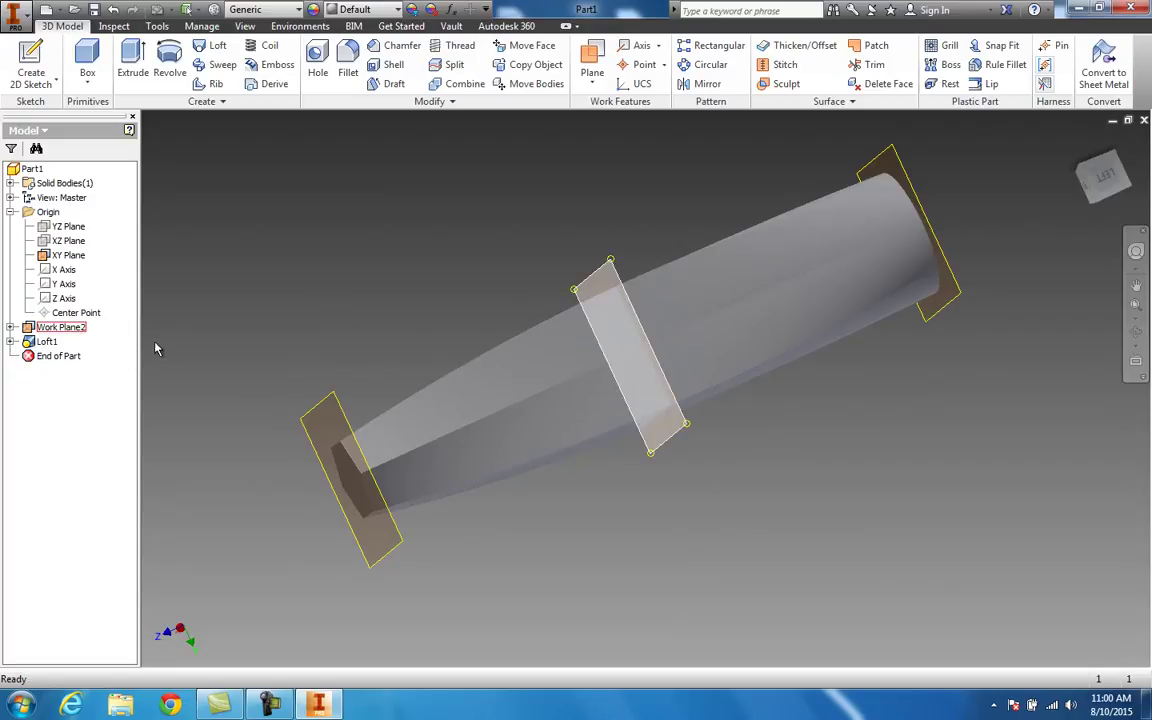
{"action": "left_click", "coordinate": [234, 410]}
{"action": "middle_click_drag", "start_coordinate": [234, 410], "coordinate": [321, 277], "text": "shift"}
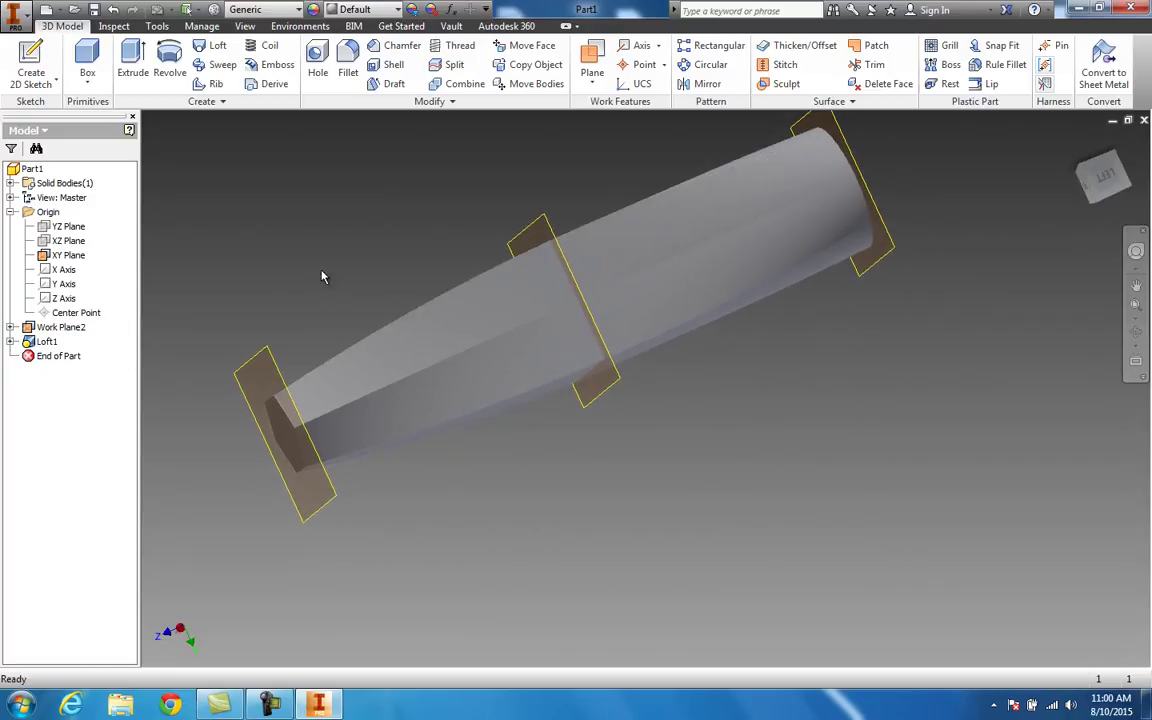
{"action": "left_click", "coordinate": [60, 333]}
{"action": "left_click", "coordinate": [10, 327]}
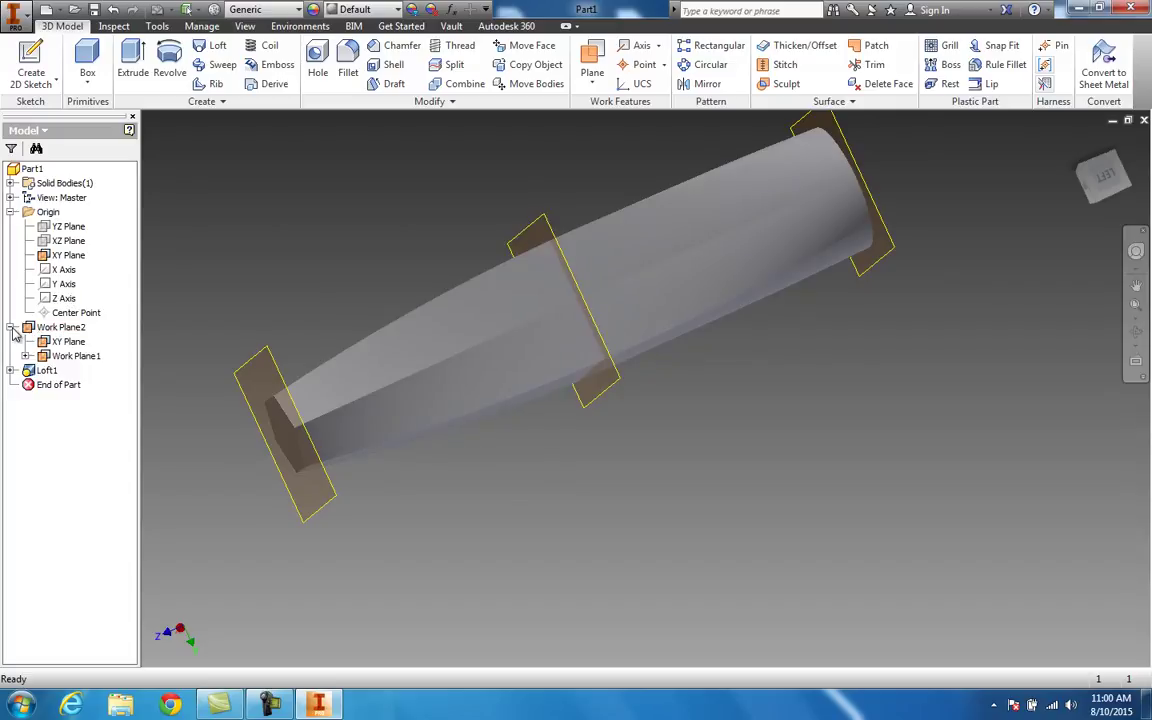
{"action": "right_click", "coordinate": [66, 333]}
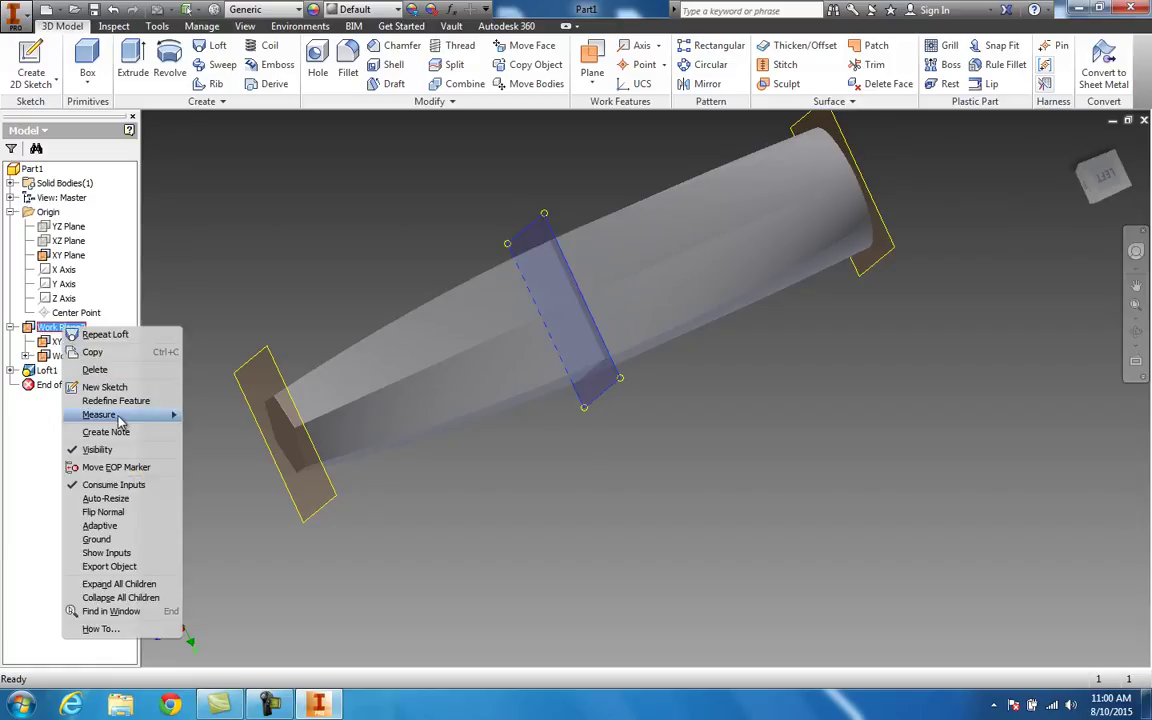
{"action": "left_click", "coordinate": [231, 511]}
{"action": "left_click", "coordinate": [423, 273]}
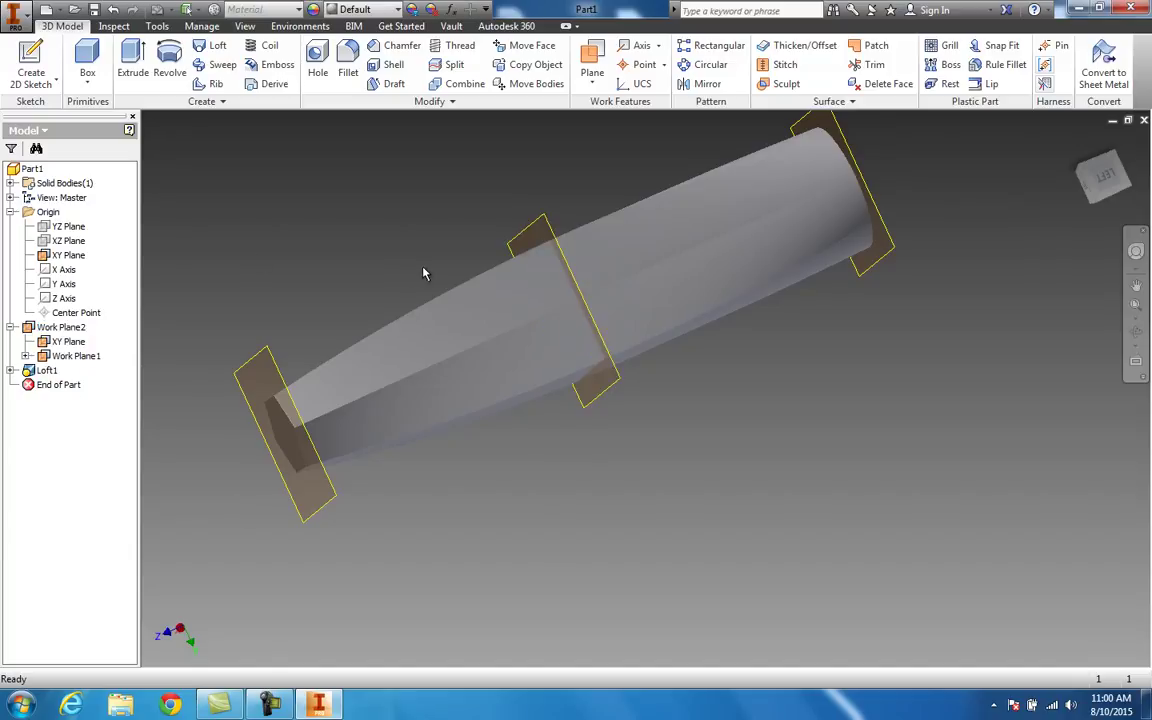
{"action": "right_click", "coordinate": [61, 330]}
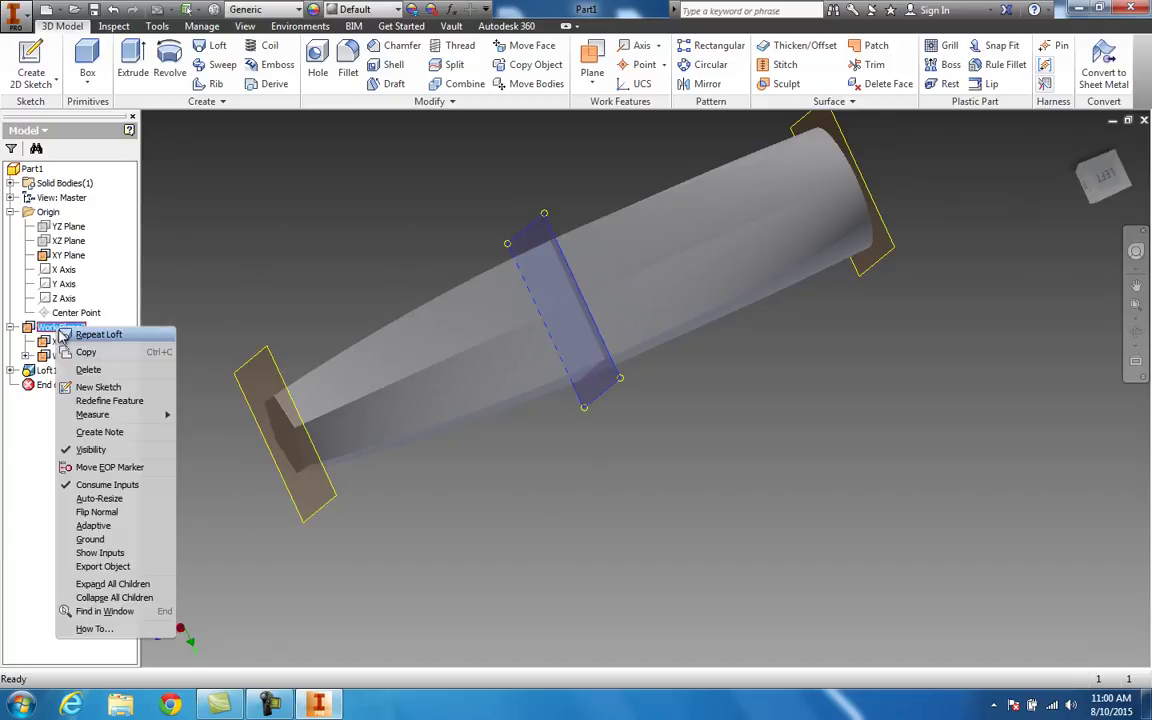
{"action": "left_click", "coordinate": [225, 267]}
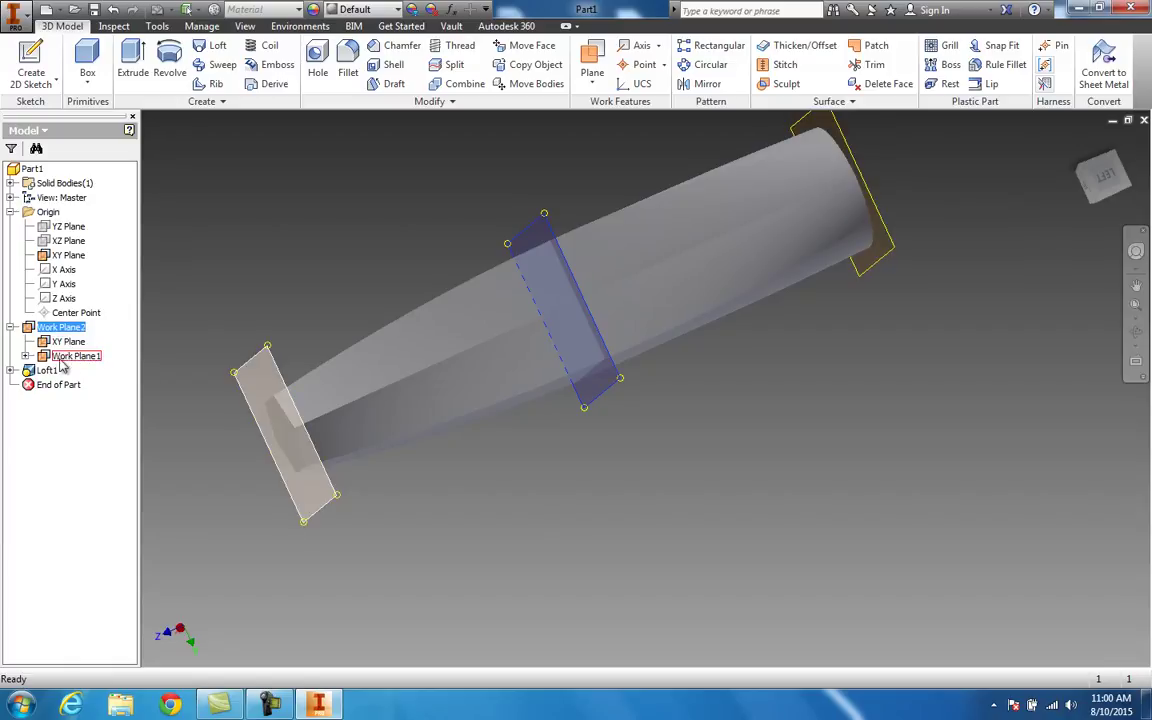
Edit the loft's rectangle sketch, stretching its lower edge down and its upper edge well above the work planes, and finish the sketch.
{"action": "left_click", "coordinate": [10, 371]}
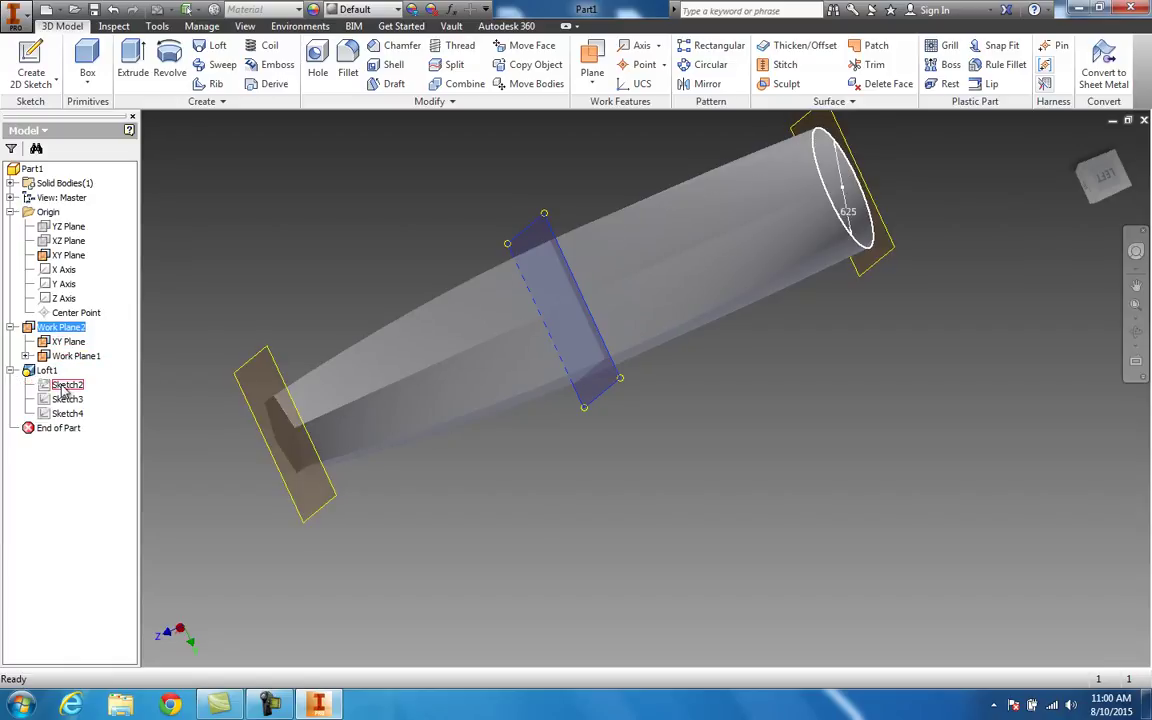
{"action": "right_click", "coordinate": [65, 400]}
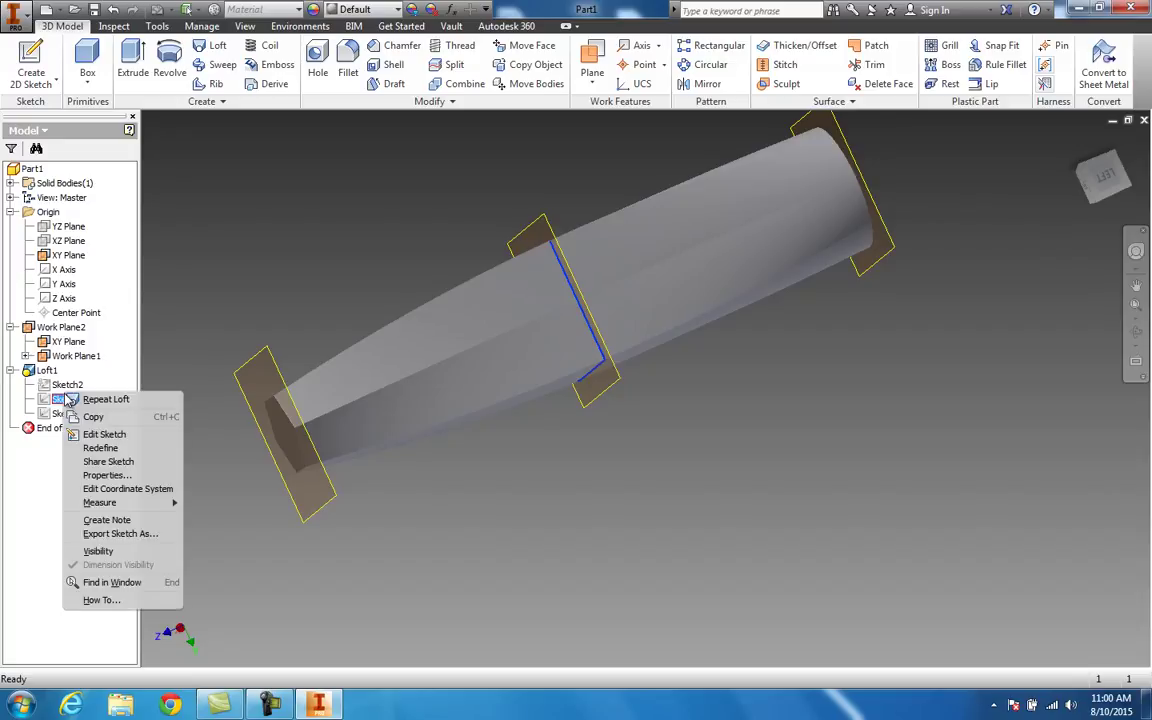
{"action": "left_click", "coordinate": [108, 434]}
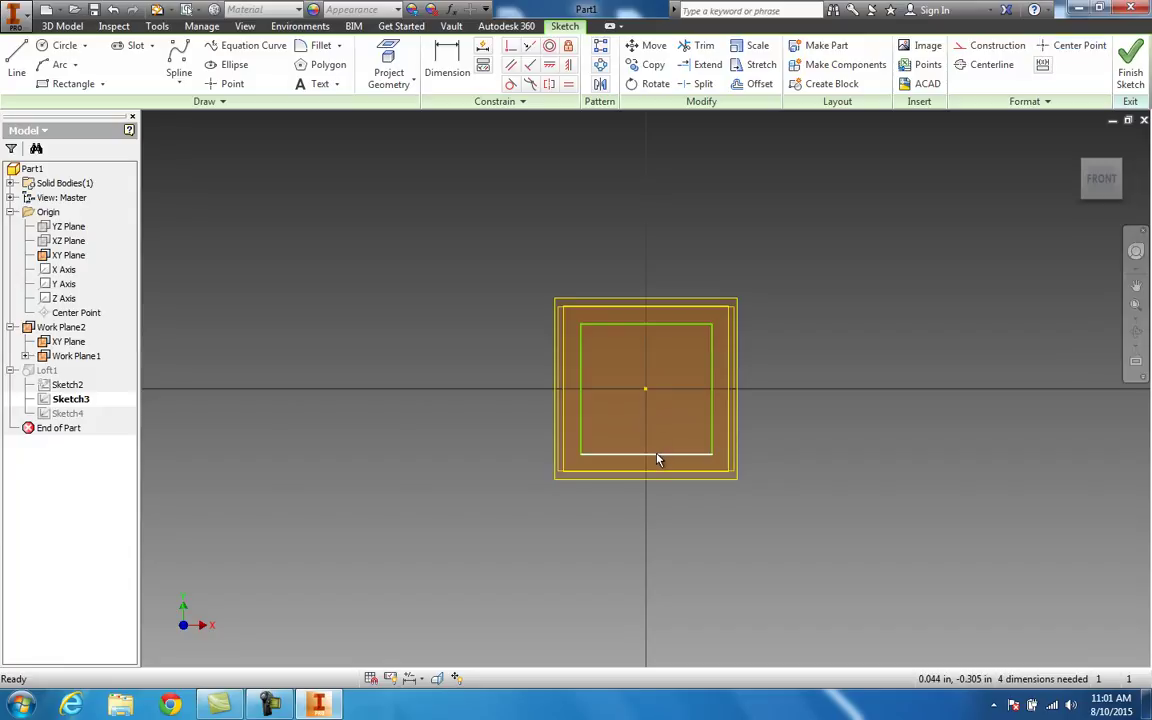
{"action": "left_click_drag", "start_coordinate": [654, 475], "coordinate": [630, 421]}
{"action": "mouse_move", "coordinate": [703, 308]}
{"action": "left_mouse_down"}
{"action": "mouse_move", "coordinate": [653, 285]}
{"action": "mouse_move", "coordinate": [652, 203]}
{"action": "left_mouse_up"}
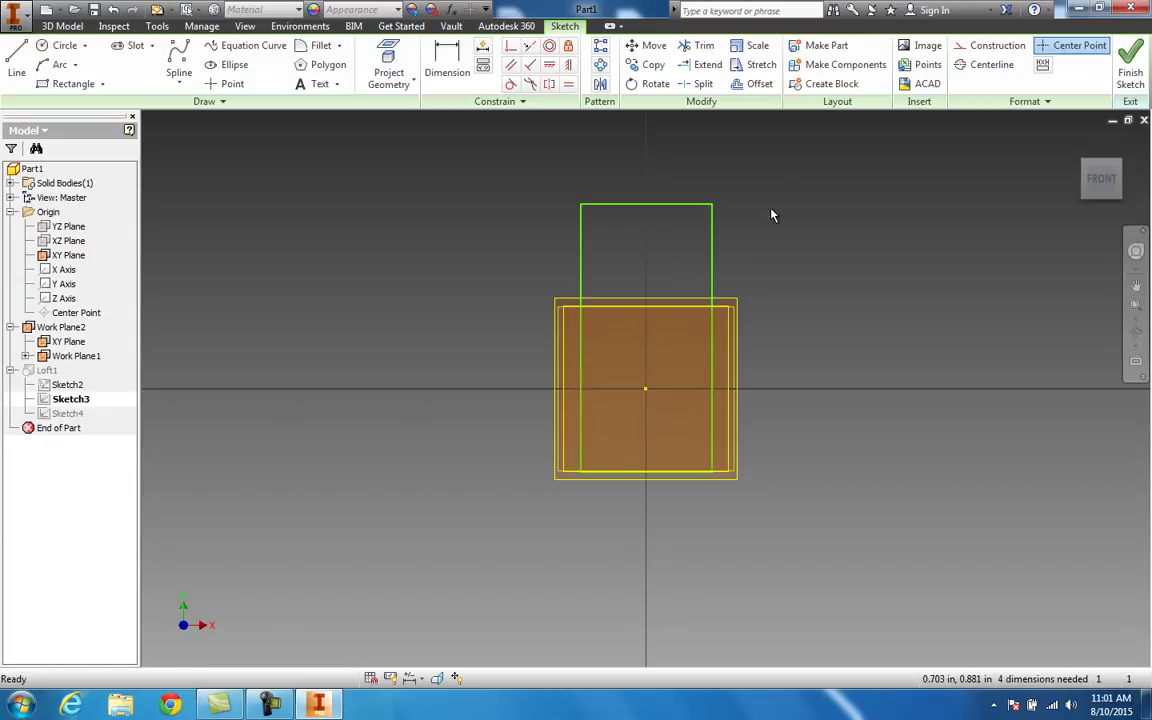
{"action": "left_click", "coordinate": [1130, 66]}
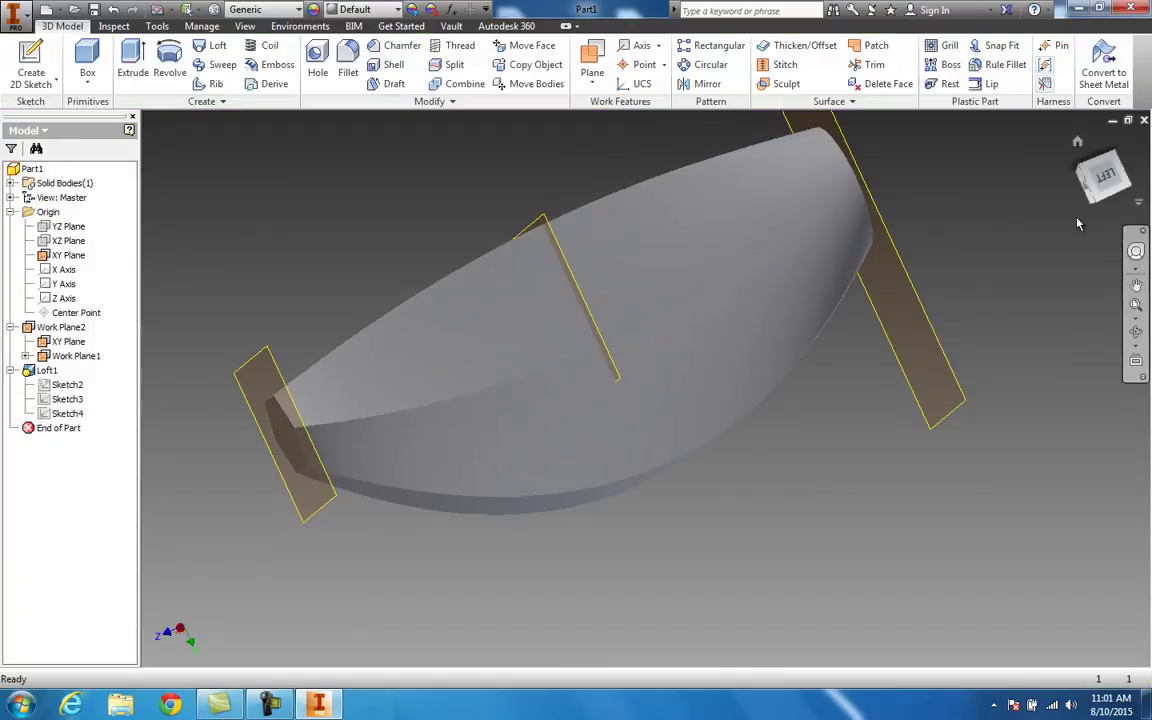
Start a new sketch on the XY plane, with empty space beside the reshaped loft in view.
{"action": "mouse_move", "coordinate": [1040, 520]}
{"action": "middle_mouse_down", "text": "shift"}
{"action": "mouse_move", "coordinate": [990, 643]}
{"action": "mouse_move", "coordinate": [877, 463]}
{"action": "mouse_move", "coordinate": [771, 483]}
{"action": "mouse_move", "coordinate": [915, 409]}
{"action": "mouse_move", "coordinate": [990, 395]}
{"action": "middle_mouse_up", "text": "shift"}
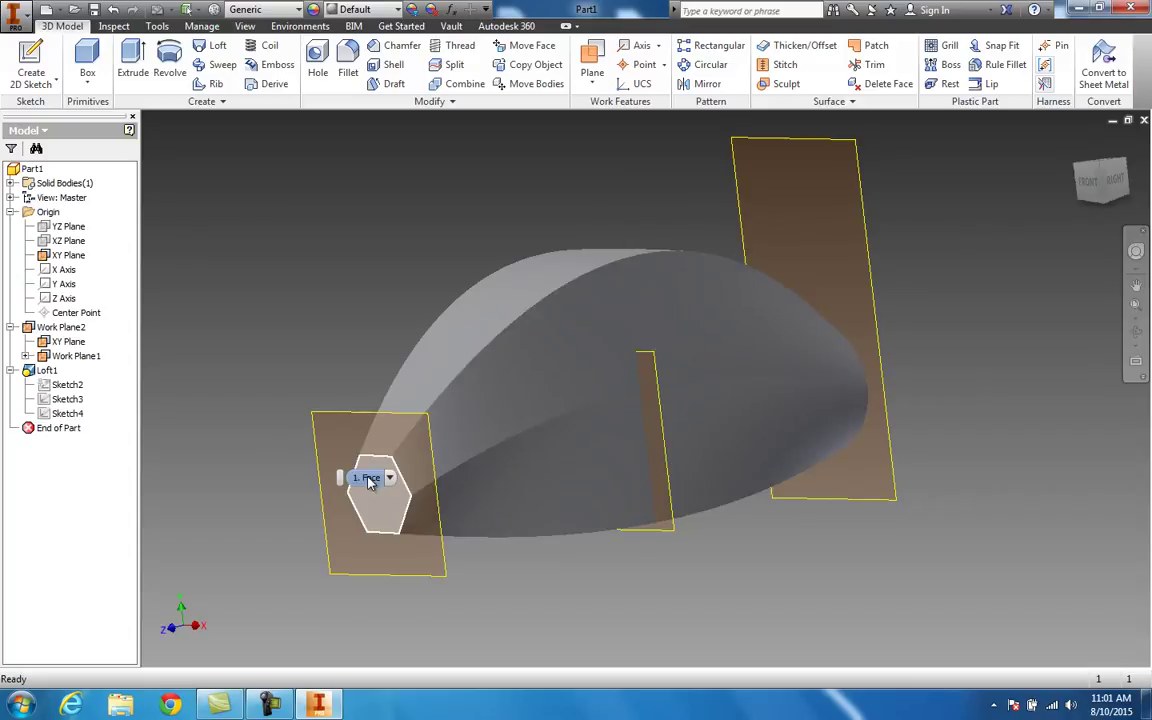
{"action": "scroll", "coordinate": [550, 457], "scroll_direction": "down", "scroll_amount": 5}
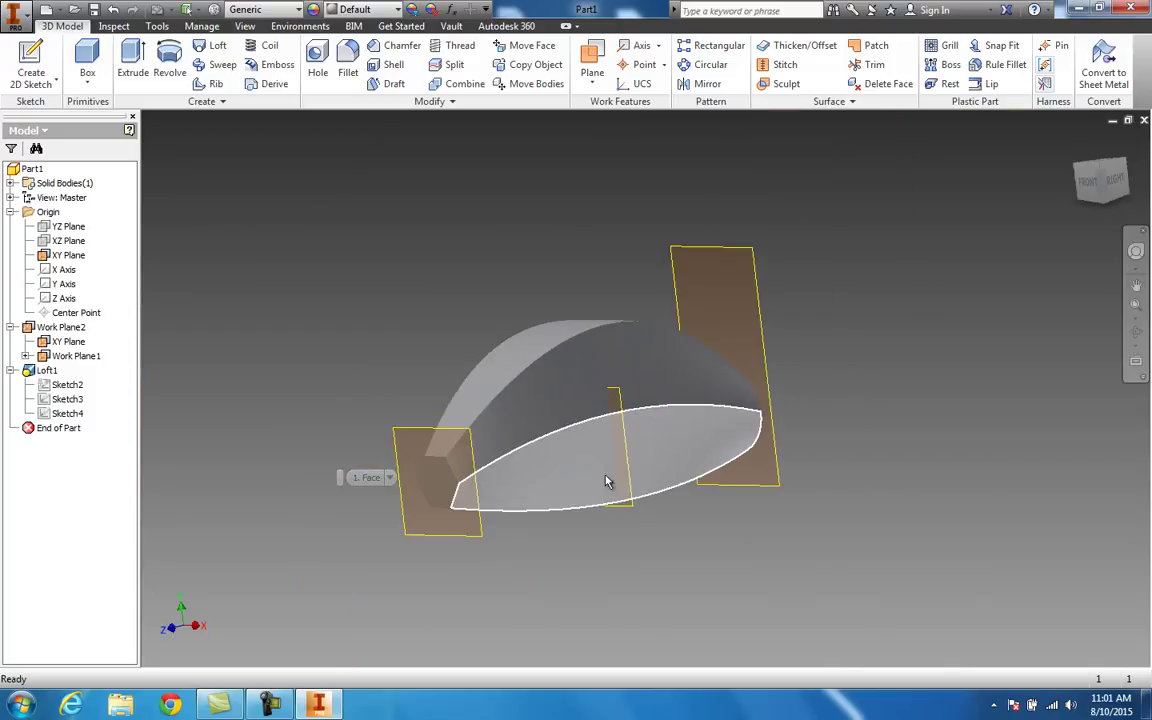
{"action": "middle_click_drag", "start_coordinate": [763, 507], "coordinate": [306, 365]}
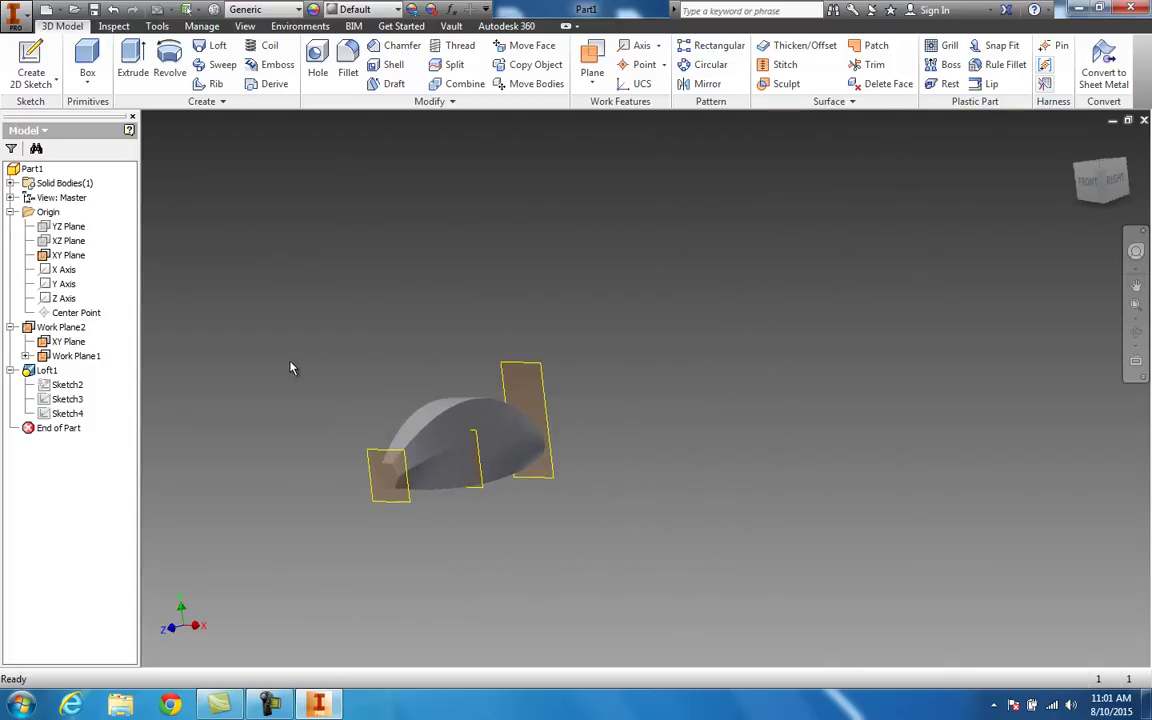
{"action": "middle_click_drag", "start_coordinate": [517, 445], "coordinate": [298, 405]}
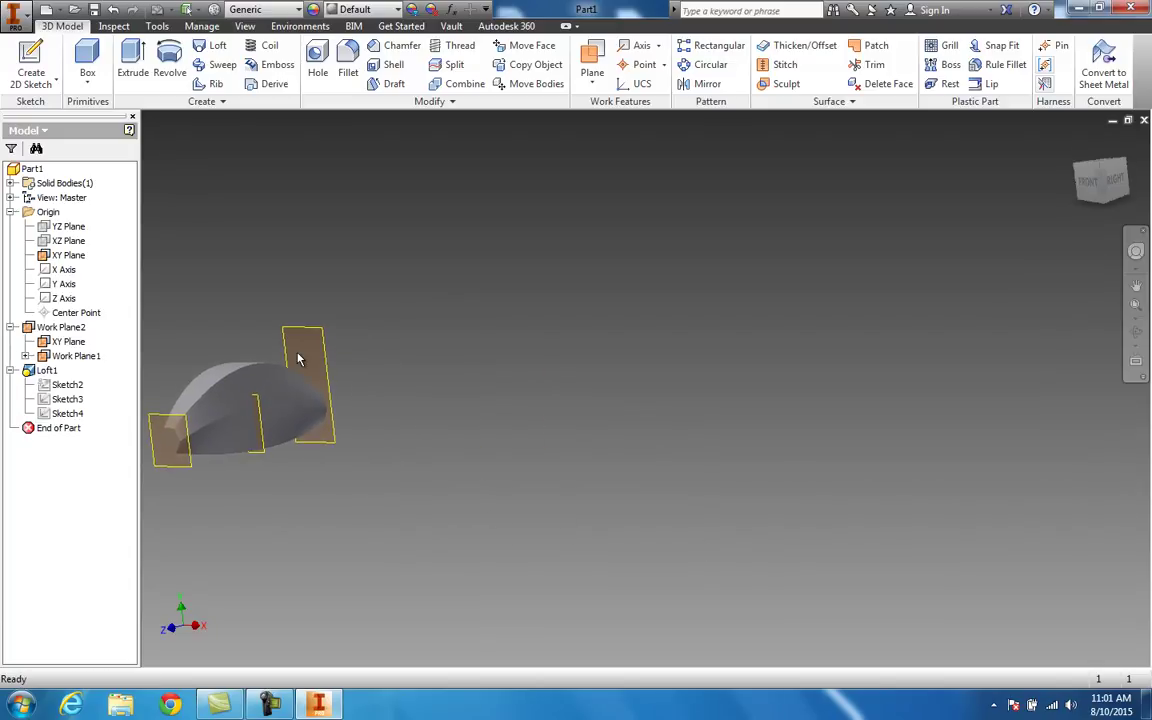
{"action": "left_click", "coordinate": [68, 255]}
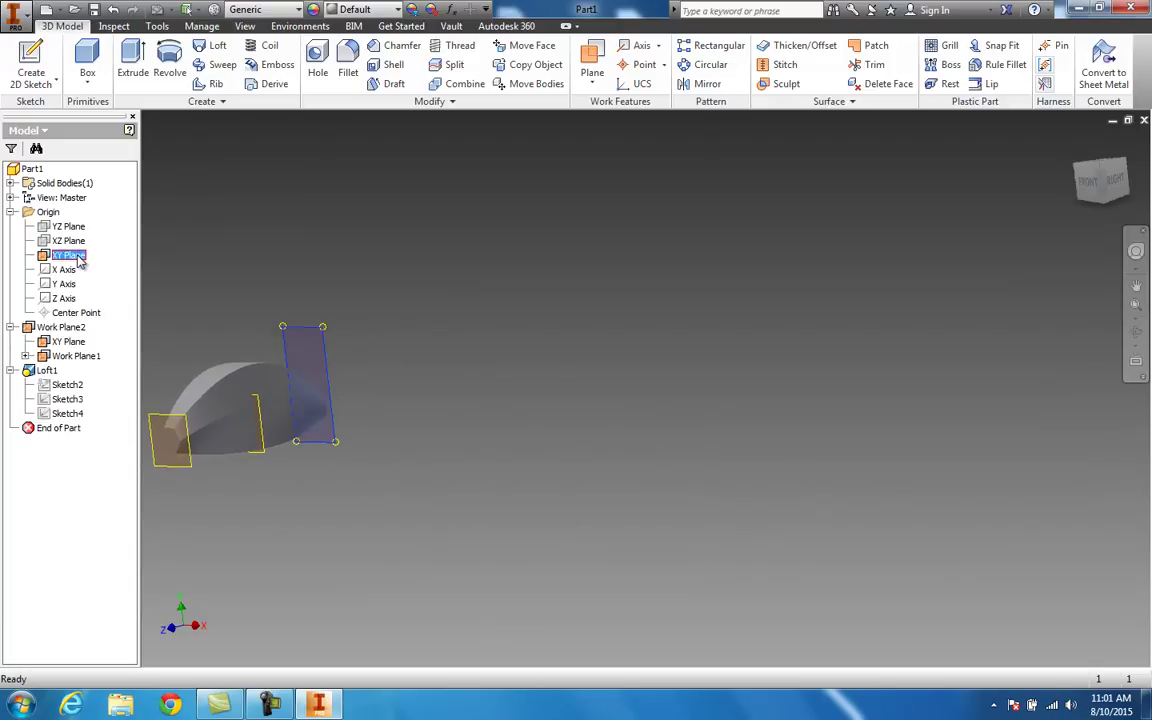
{"action": "right_click", "coordinate": [68, 255]}
{"action": "left_click", "coordinate": [135, 300]}
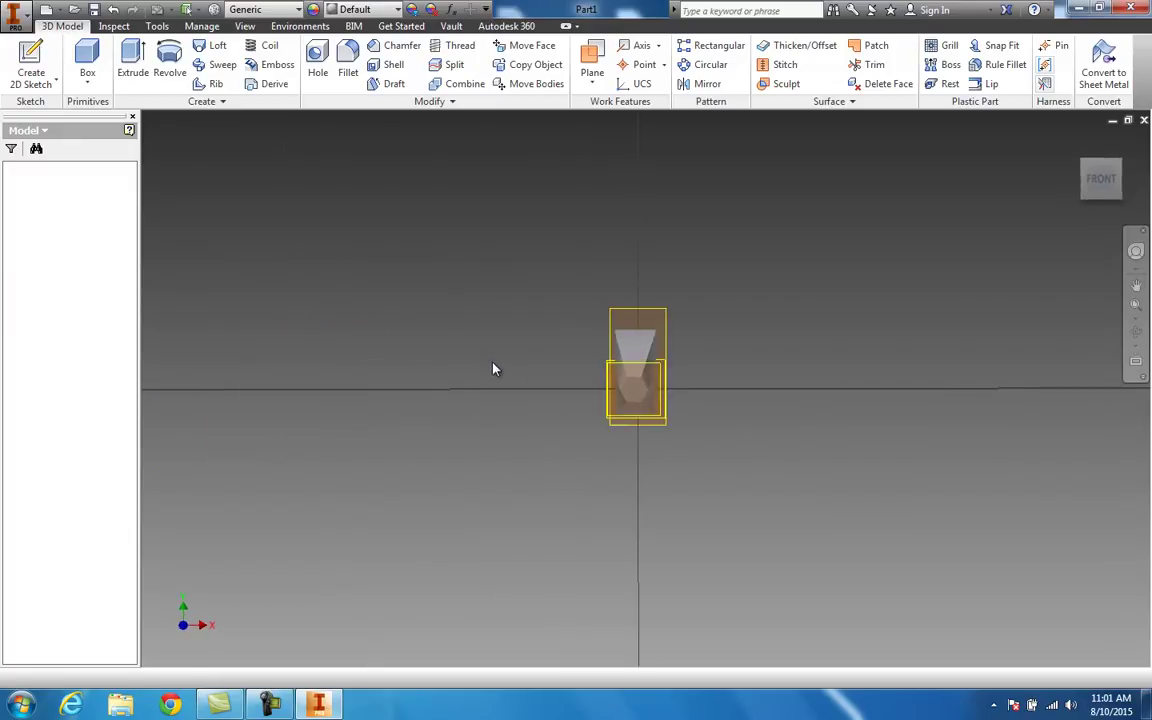
{"action": "middle_click_drag", "start_coordinate": [512, 407], "coordinate": [150, 390]}
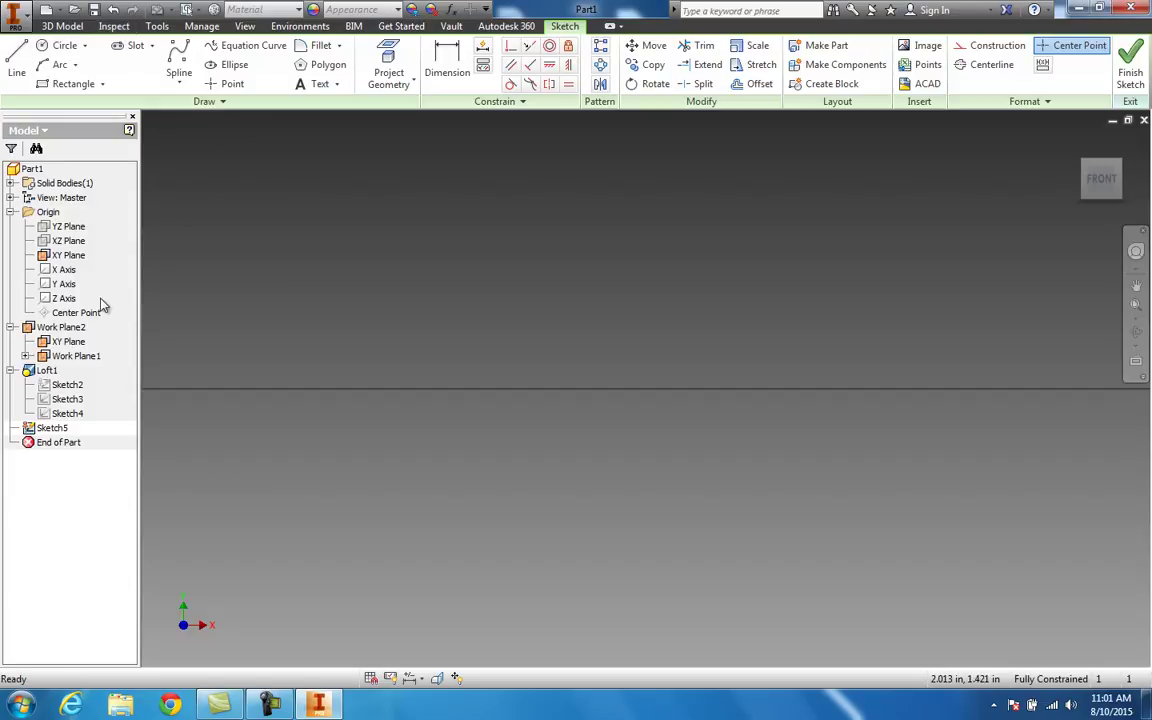
Sketch a closed five-sided line profile with a horizontal base and an inward notch on its side farthest from the loft, and finish the sketch.
{"action": "left_click", "coordinate": [16, 62]}
{"action": "left_click", "coordinate": [292, 313]}
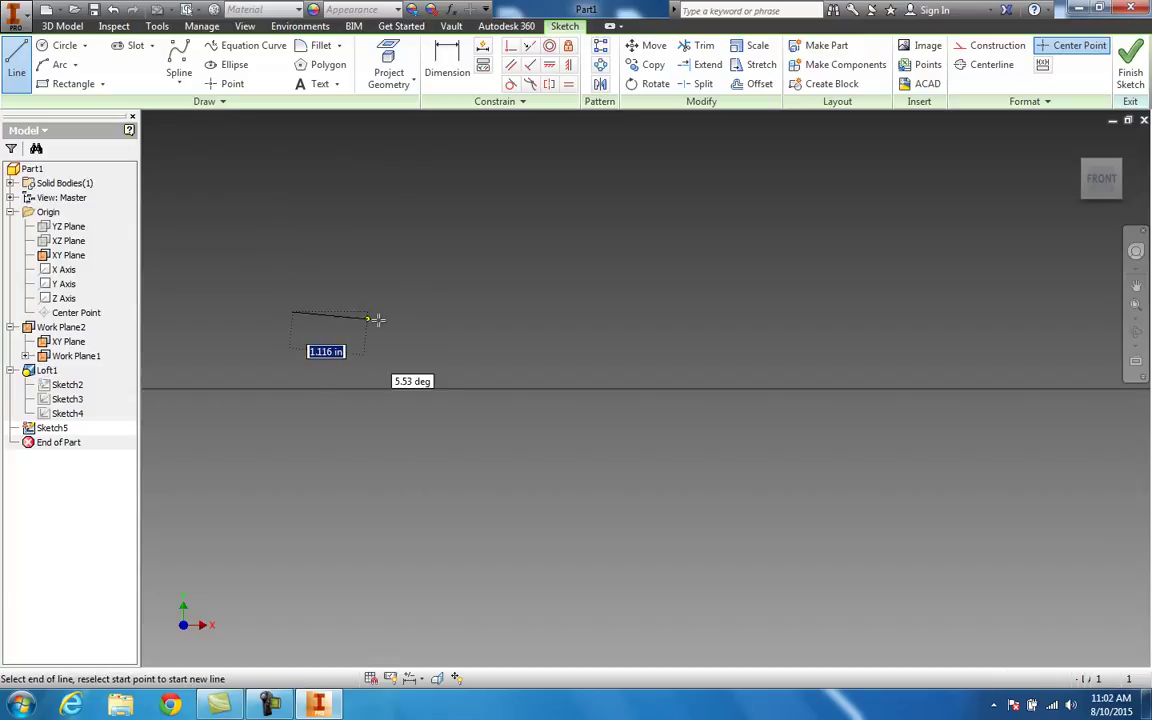
{"action": "left_click", "coordinate": [570, 311]}
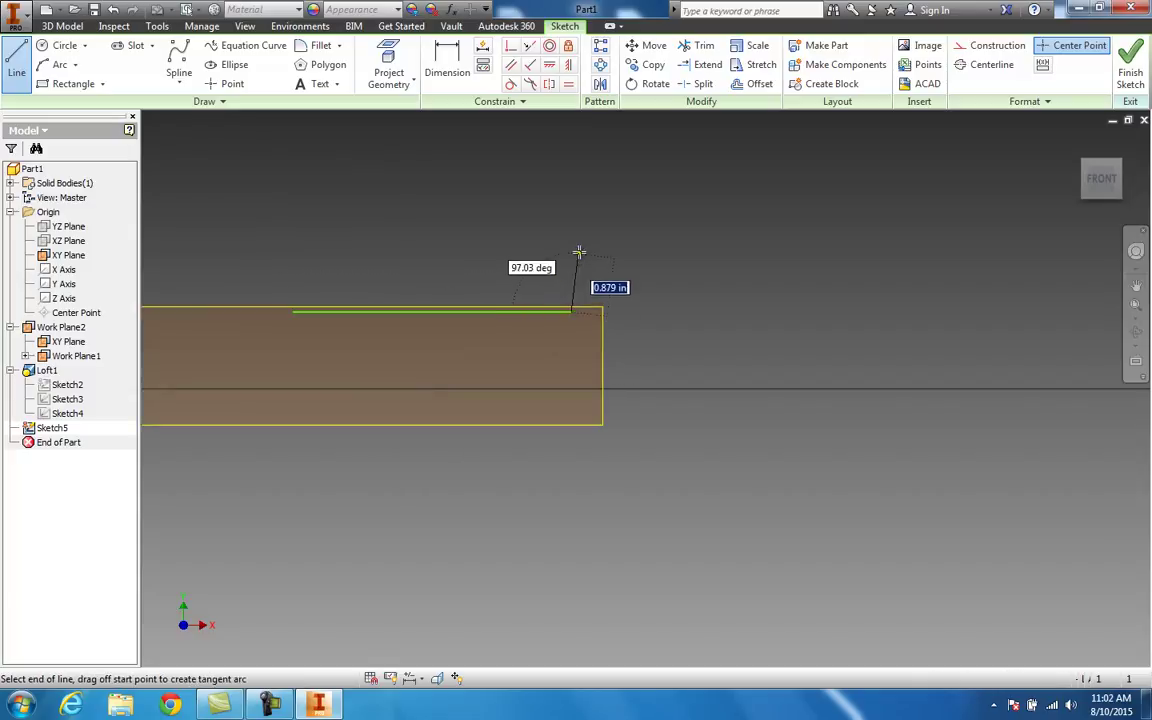
{"action": "left_click", "coordinate": [516, 236]}
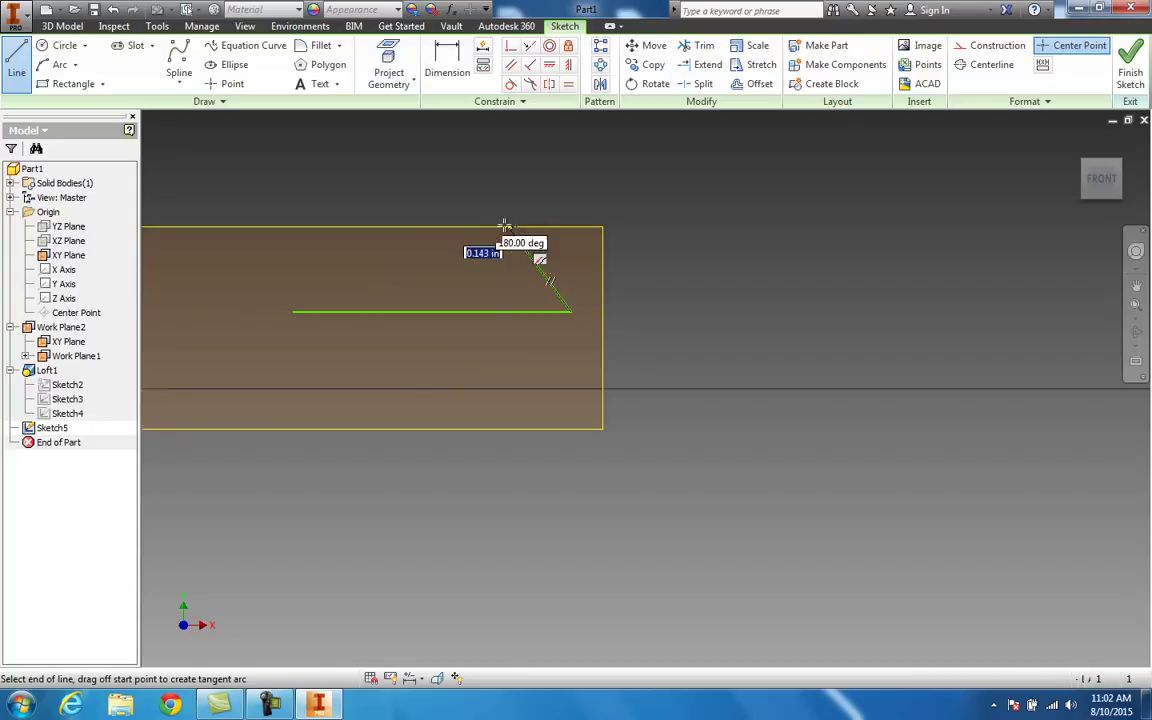
{"action": "left_click", "coordinate": [548, 166]}
{"action": "left_click", "coordinate": [386, 217]}
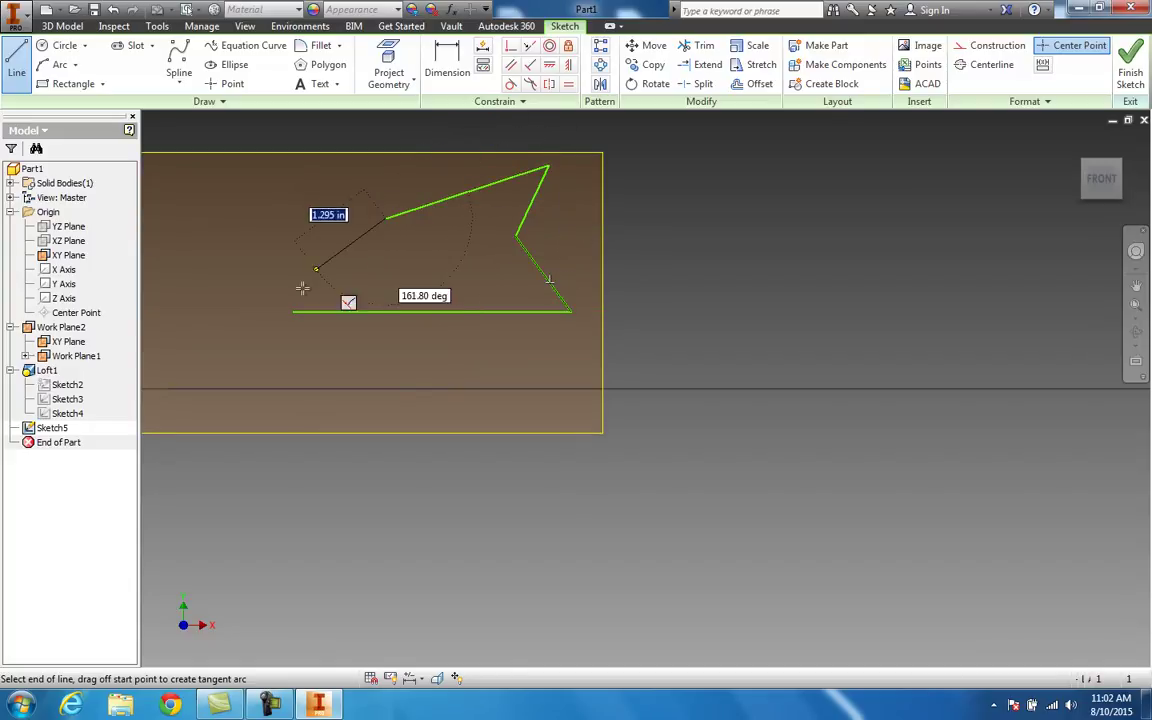
{"action": "left_click", "coordinate": [294, 311]}
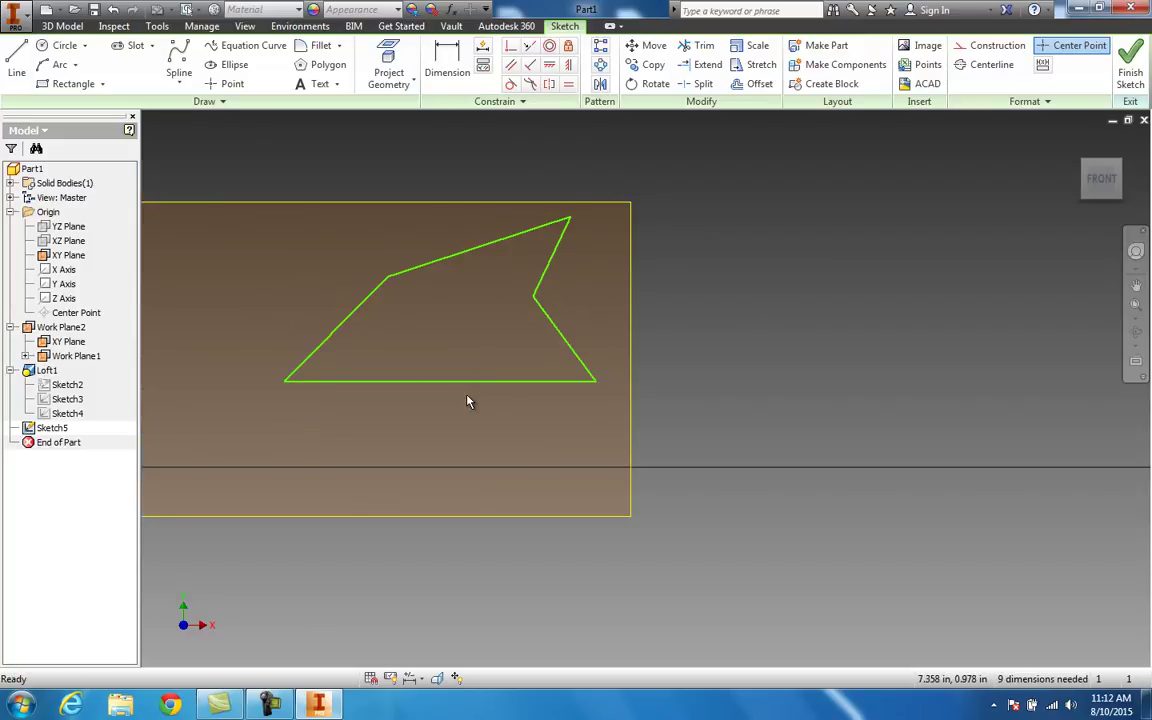
{"action": "left_click", "coordinate": [1130, 72]}
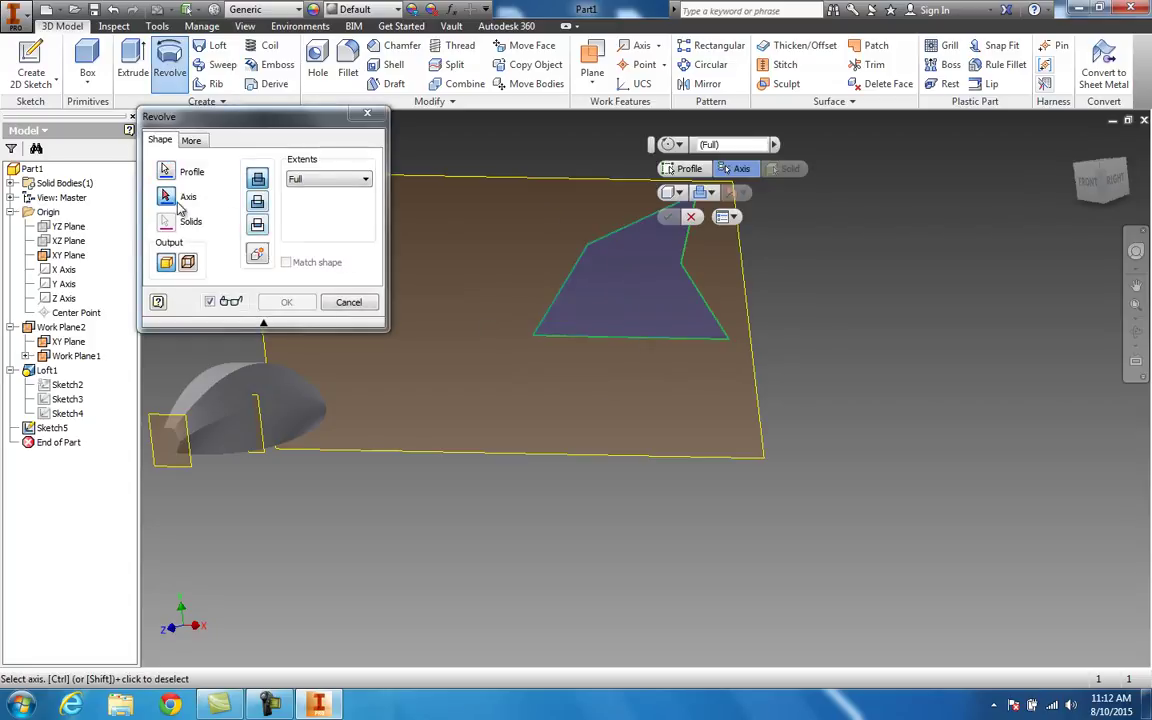
Revolve the five-sided profile a full turn around its horizontal base line as a new solid.
{"action": "left_click", "coordinate": [612, 338]}
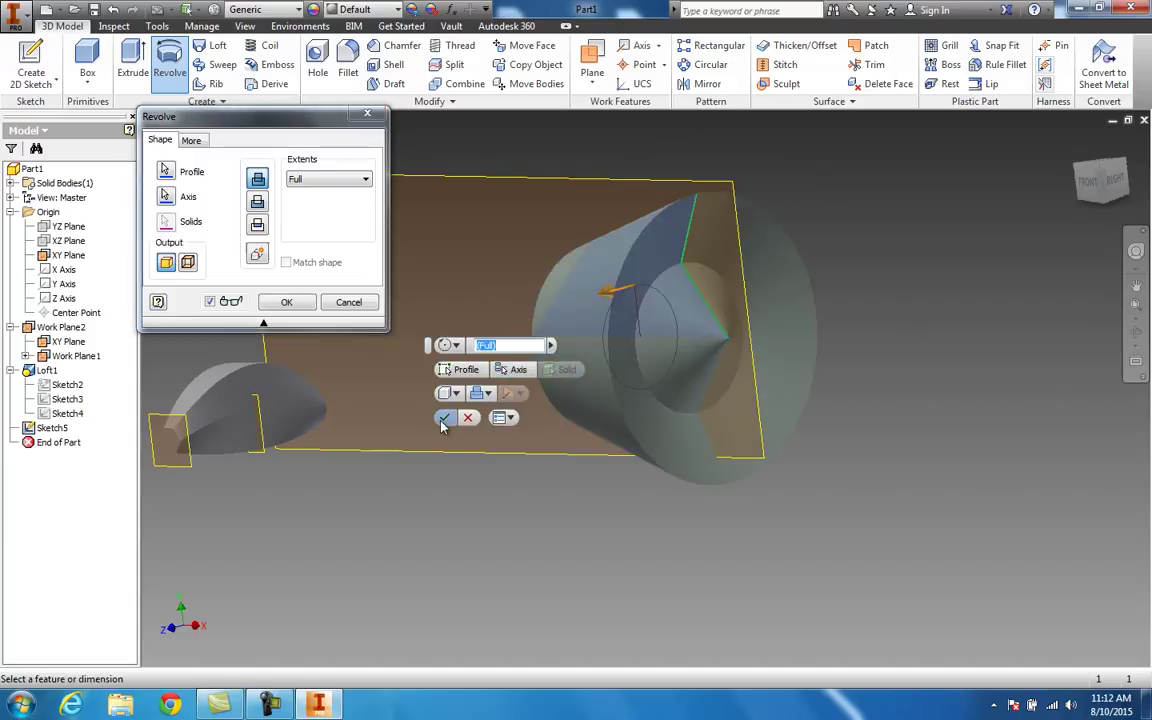
{"action": "left_click", "coordinate": [444, 417]}
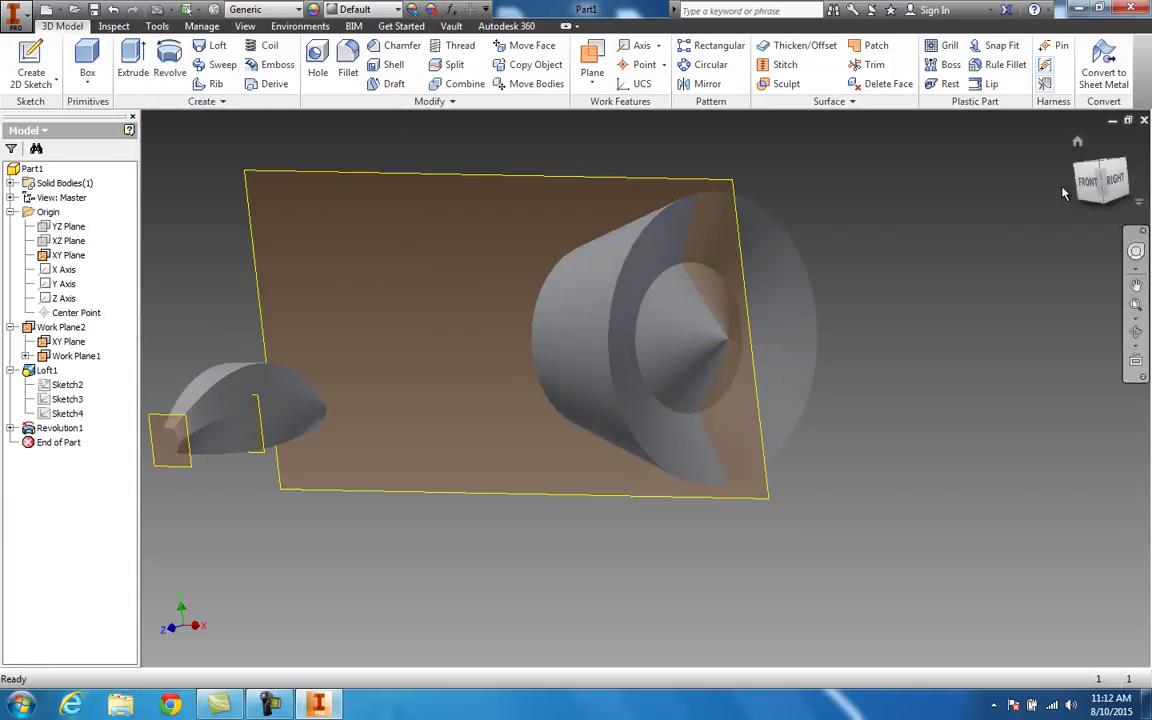
{"action": "mouse_move", "coordinate": [1110, 176]}
{"action": "left_mouse_down"}
{"action": "mouse_move", "coordinate": [1143, 168]}
{"action": "mouse_move", "coordinate": [183, 170]}
{"action": "mouse_move", "coordinate": [277, 158]}
{"action": "mouse_move", "coordinate": [265, 170]}
{"action": "mouse_move", "coordinate": [990, 165]}
{"action": "mouse_move", "coordinate": [1082, 221]}
{"action": "mouse_move", "coordinate": [149, 252]}
{"action": "mouse_move", "coordinate": [219, 252]}
{"action": "mouse_move", "coordinate": [213, 216]}
{"action": "mouse_move", "coordinate": [1097, 219]}
{"action": "mouse_move", "coordinate": [400, 322]}
{"action": "left_mouse_up"}
{"action": "key", "text": "Escape"}
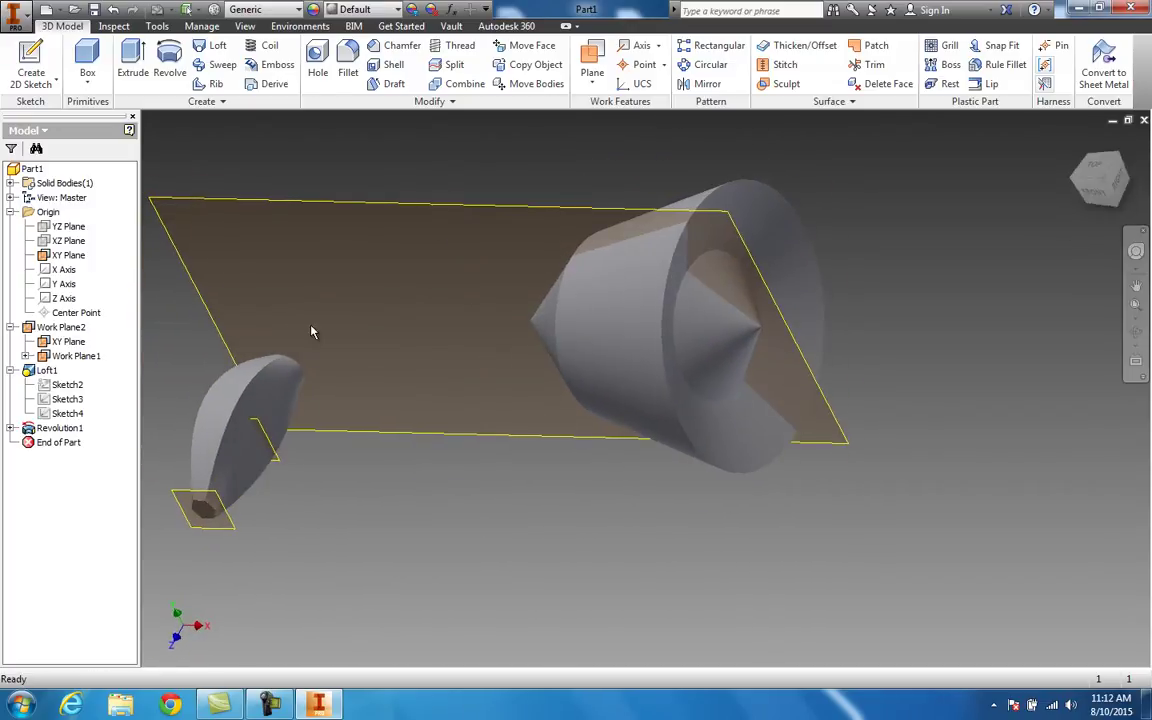
Edit the revolved feature, changing its extents from Full to an angle of 90 degrees.
{"action": "left_click", "coordinate": [10, 428]}
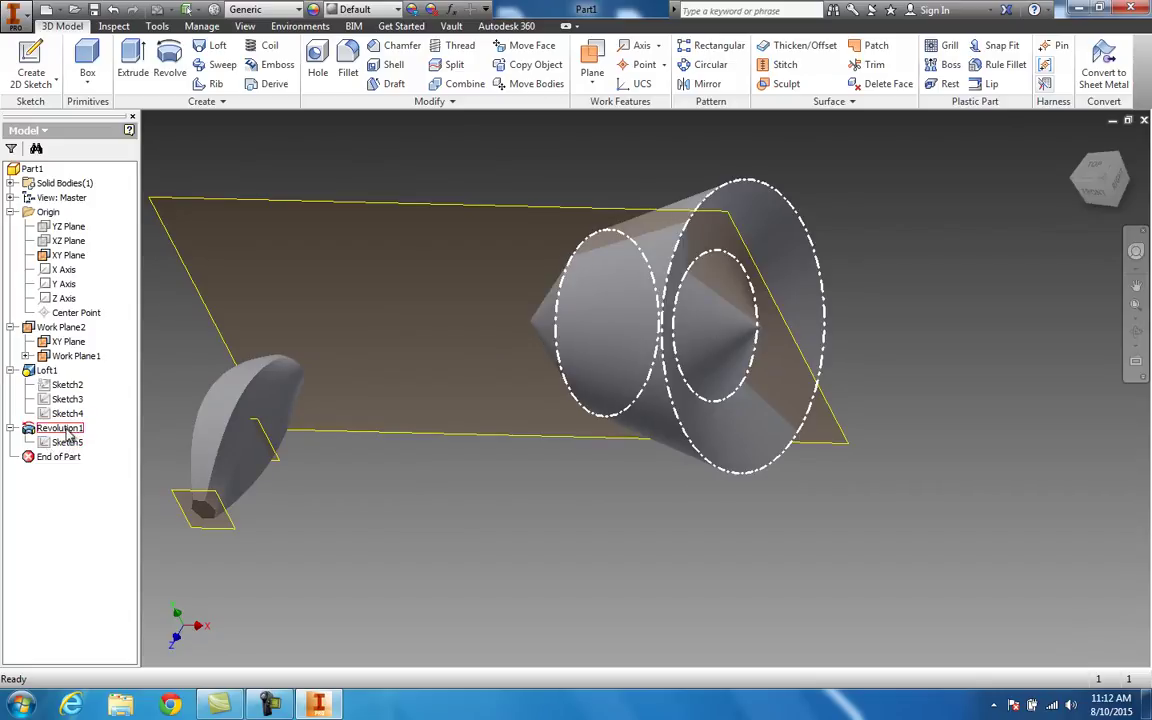
{"action": "right_click", "coordinate": [60, 428]}
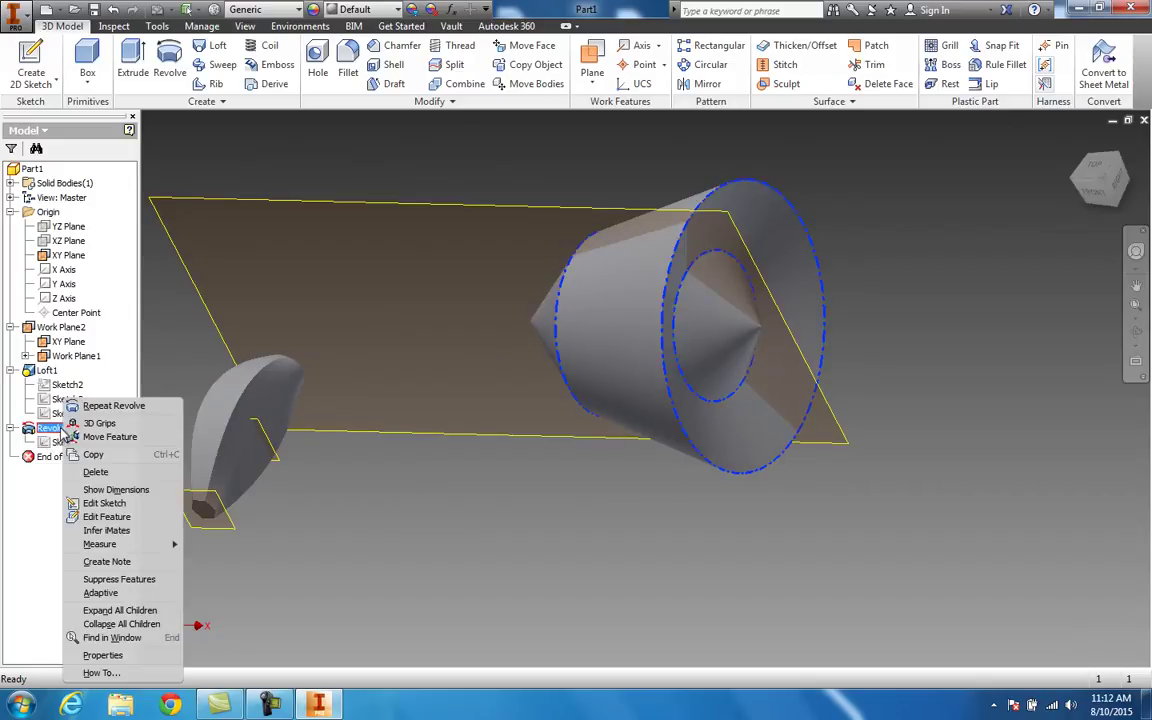
{"action": "left_click", "coordinate": [106, 516]}
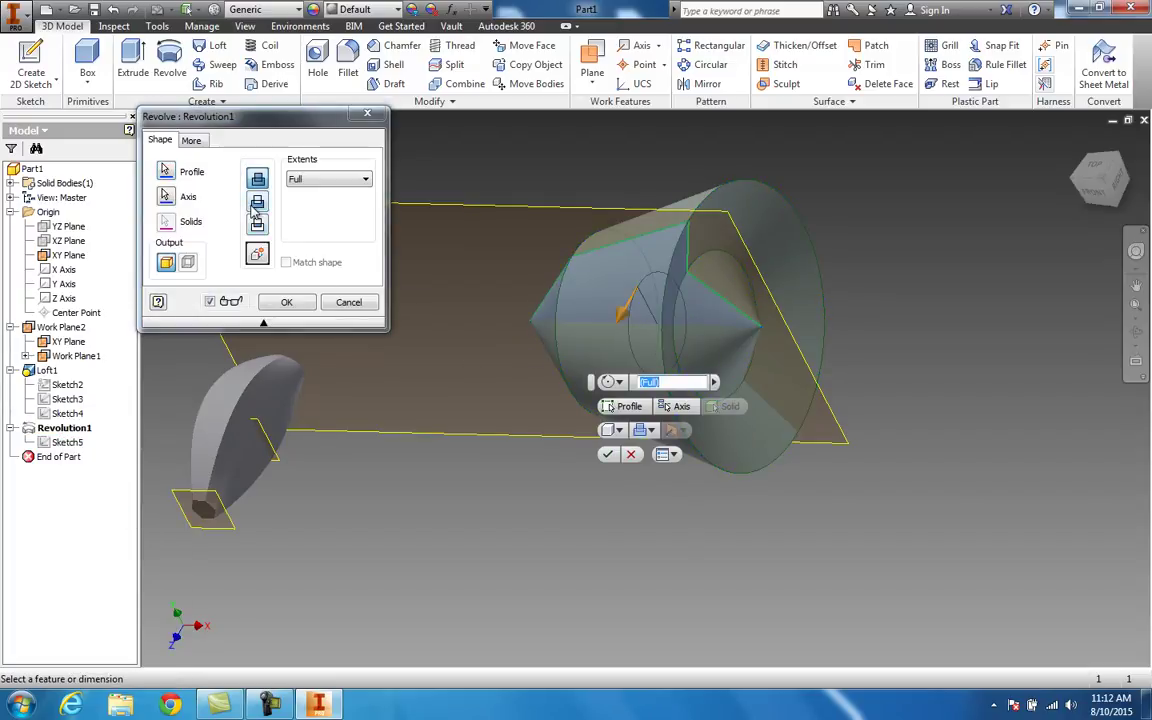
{"action": "left_click", "coordinate": [335, 180]}
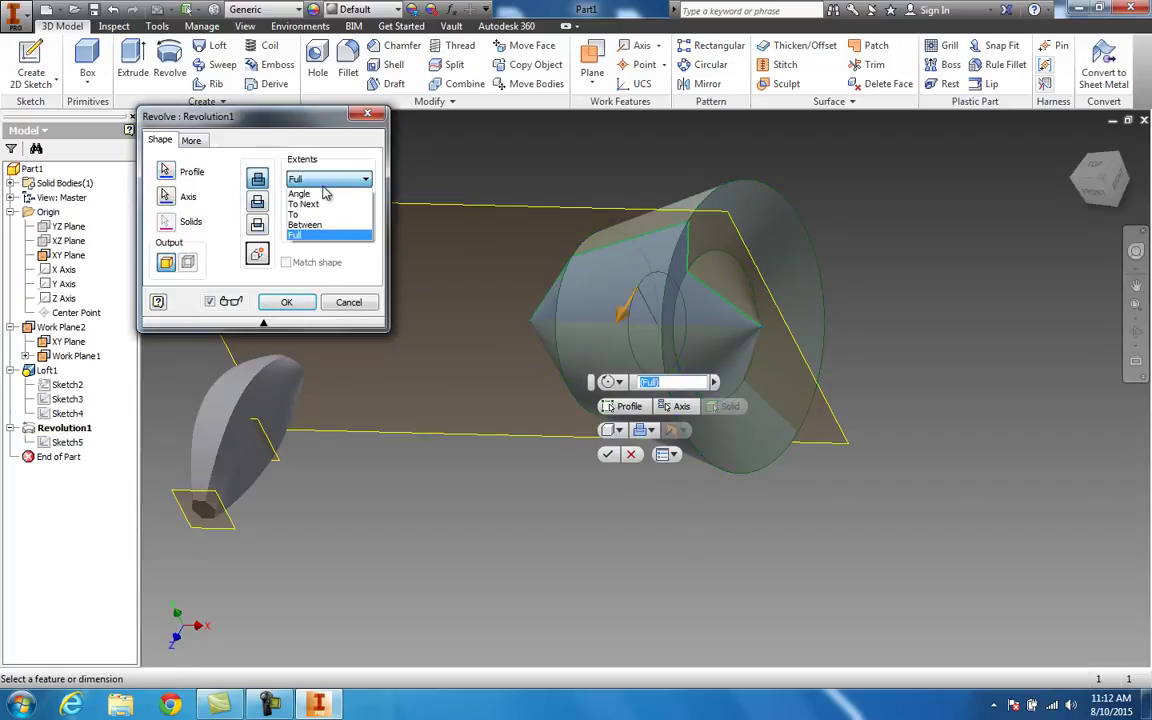
{"action": "left_click", "coordinate": [310, 199]}
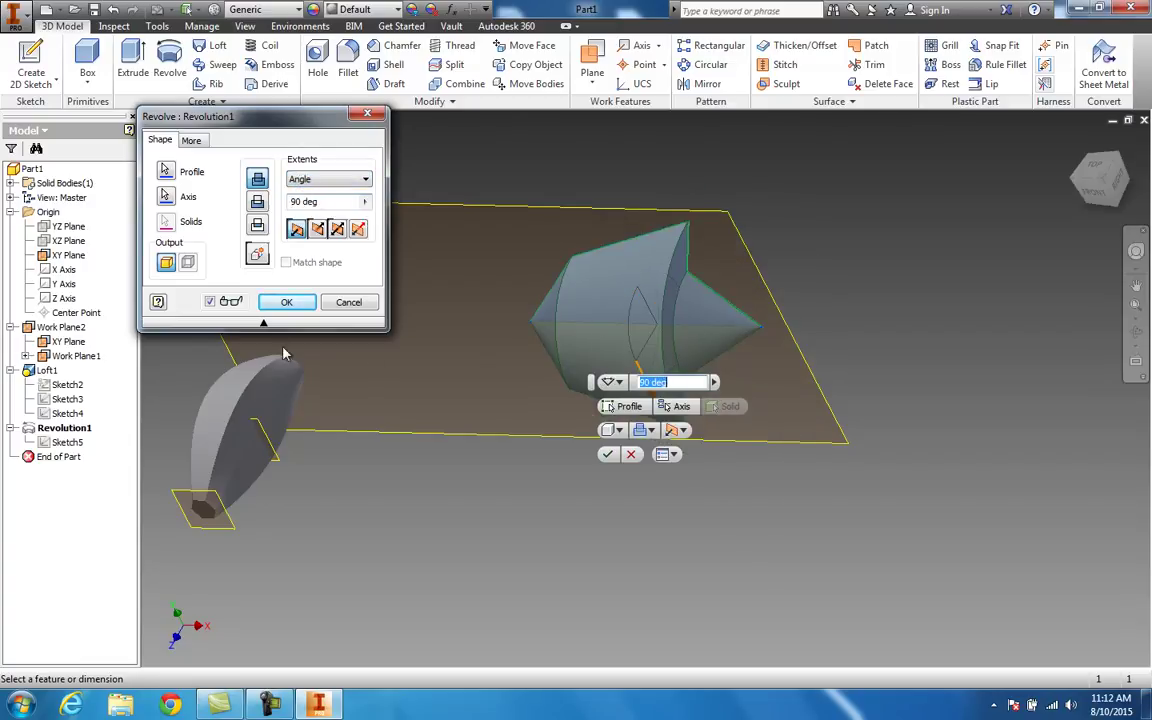
{"action": "left_click", "coordinate": [287, 302]}
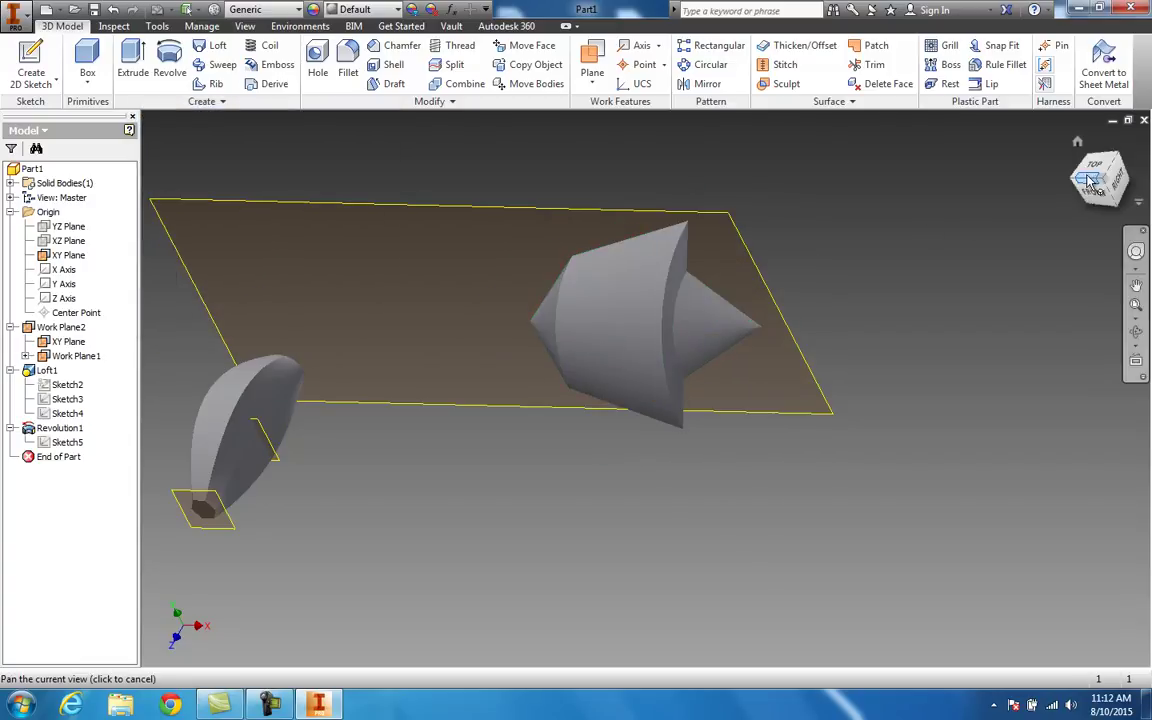
Examine the partially revolved body and the neighbouring loft from several angles and distances.
{"action": "mouse_move", "coordinate": [1083, 183]}
{"action": "left_mouse_down"}
{"action": "mouse_move", "coordinate": [751, 143]}
{"action": "mouse_move", "coordinate": [812, 108]}
{"action": "mouse_move", "coordinate": [853, 654]}
{"action": "left_mouse_up"}
{"action": "left_click_drag", "start_coordinate": [861, 122], "coordinate": [147, 237]}
{"action": "key", "text": "Escape"}
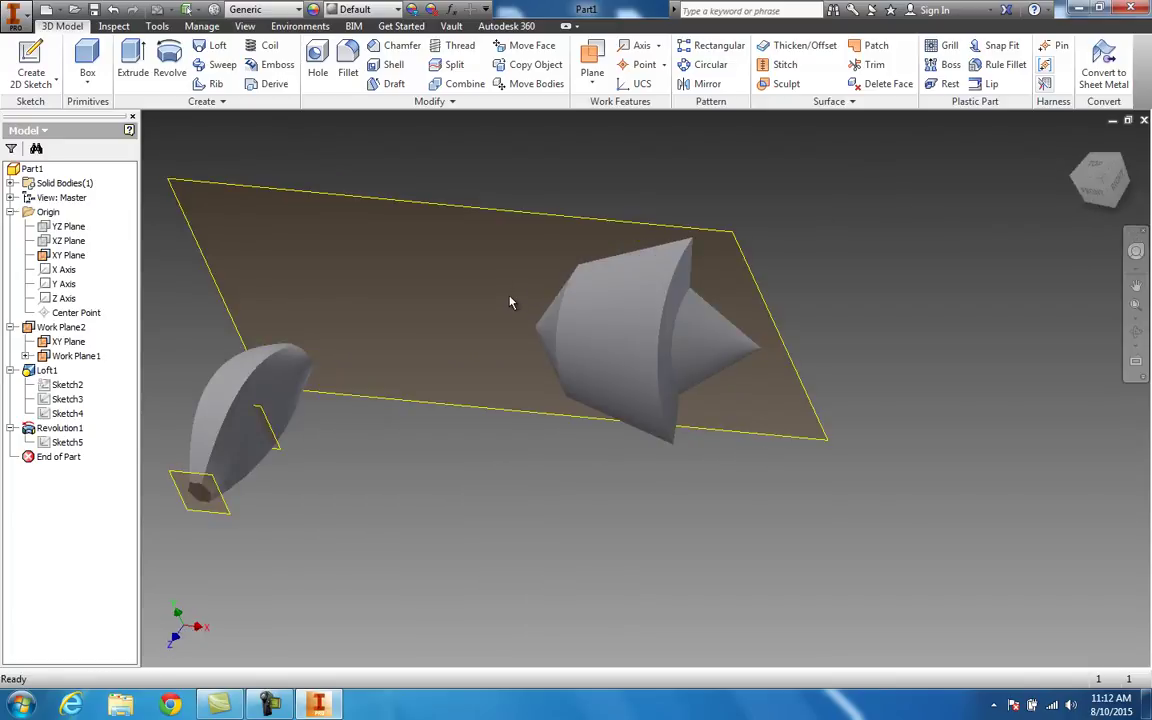
{"action": "scroll", "coordinate": [515, 357], "scroll_direction": "up", "scroll_amount": 5}
{"action": "scroll", "coordinate": [527, 393], "scroll_direction": "down", "scroll_amount": 8}
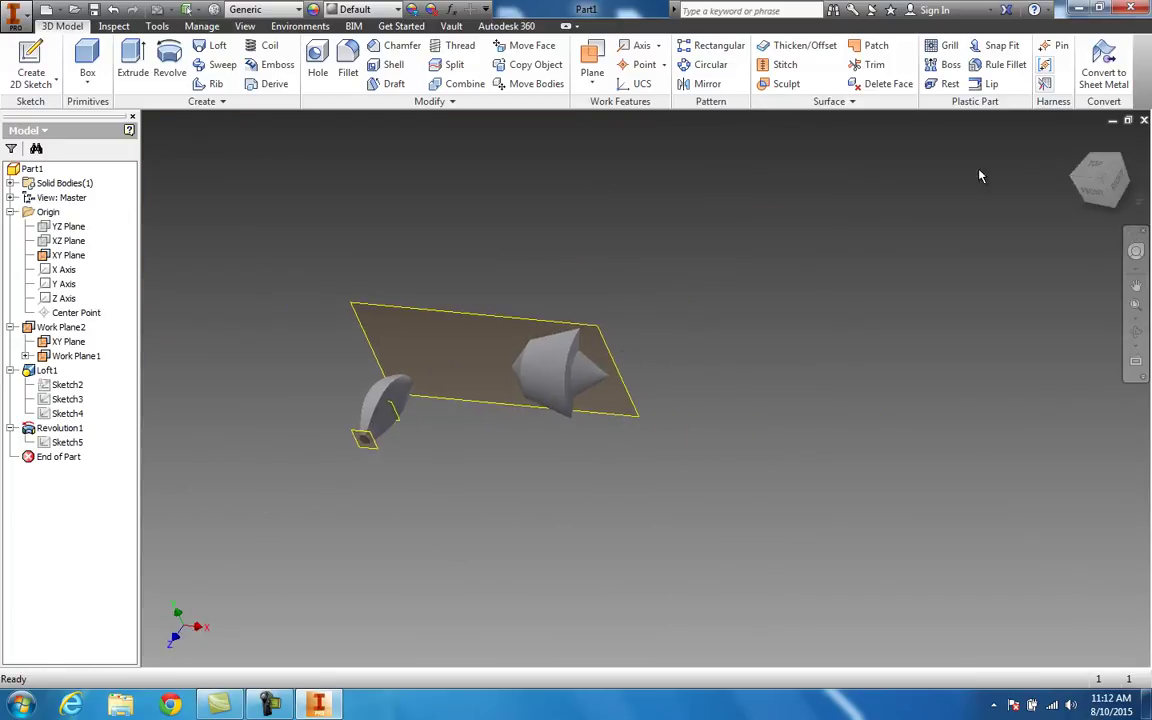
{"action": "left_click_drag", "start_coordinate": [1115, 203], "coordinate": [1013, 206]}
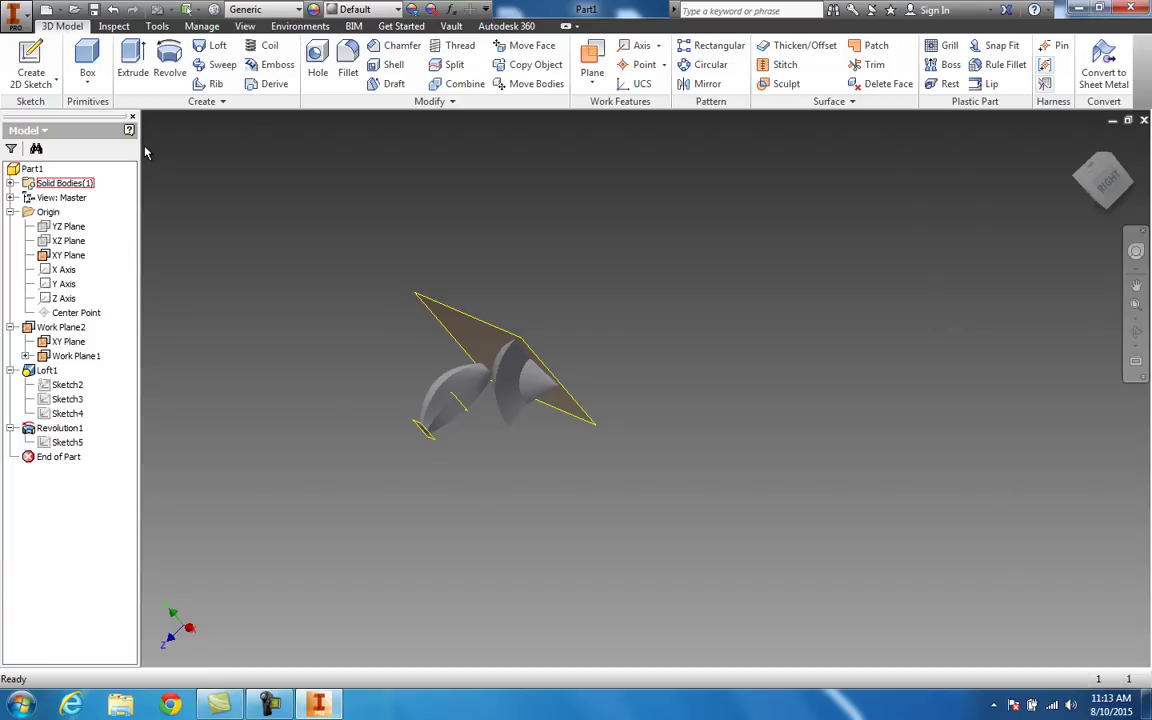
{"action": "scroll", "coordinate": [528, 388], "scroll_direction": "up", "scroll_amount": 2}
{"action": "scroll", "coordinate": [530, 394], "scroll_direction": "down", "scroll_amount": 3}
{"action": "scroll", "coordinate": [527, 396], "scroll_direction": "down", "scroll_amount": 3}
{"action": "scroll", "coordinate": [527, 390], "scroll_direction": "up", "scroll_amount": 3}
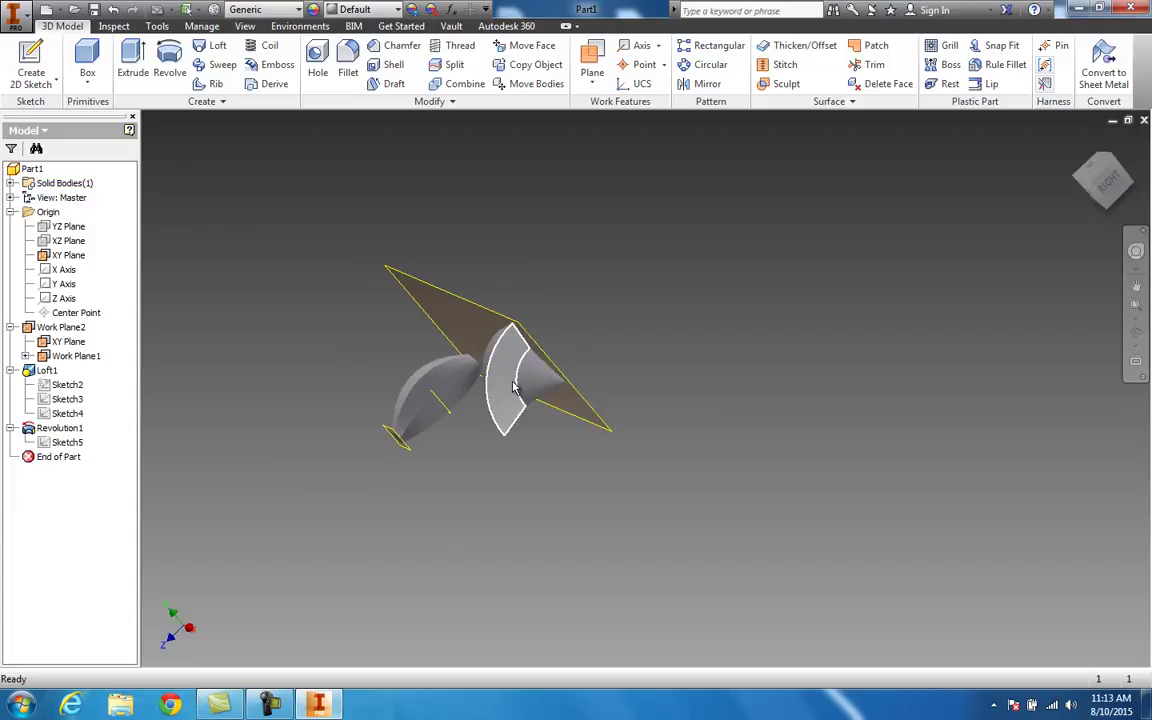
{"action": "mouse_move", "coordinate": [515, 386]}
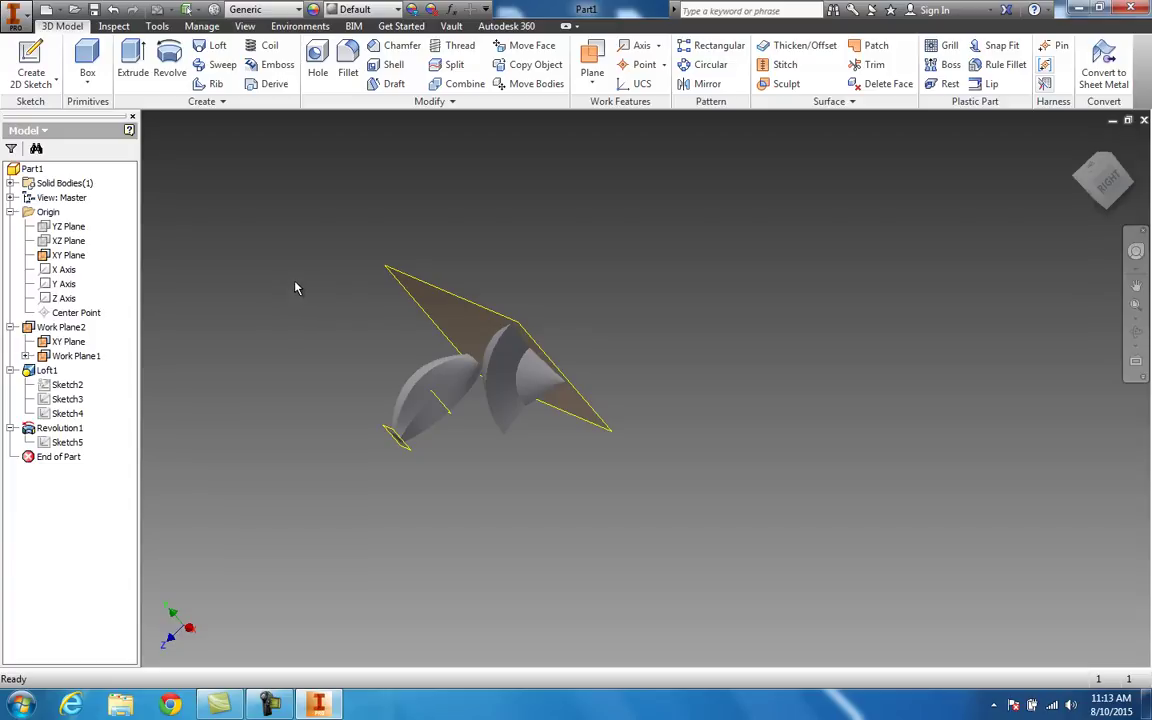
Start a new sketch on the XY plane and draw a circle about 0.5 in across on the horizontal axis, about 11 in left of the origin.
{"action": "middle_click_drag", "start_coordinate": [334, 344], "coordinate": [199, 362]}
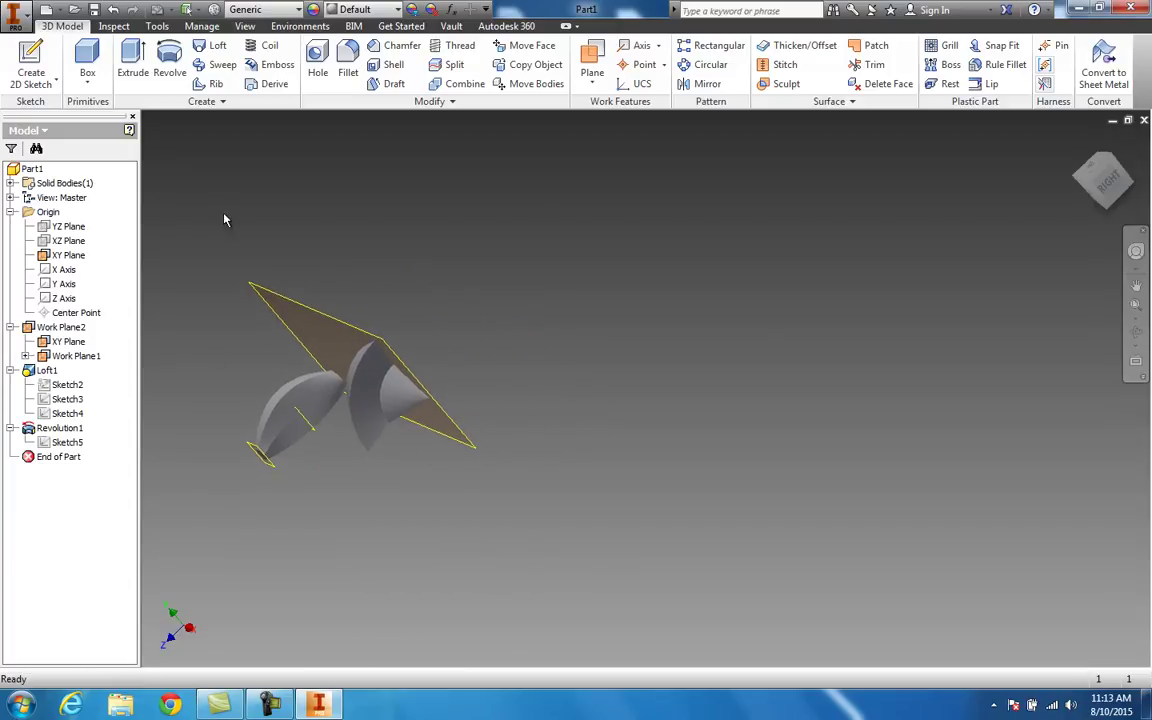
{"action": "right_click", "coordinate": [68, 255]}
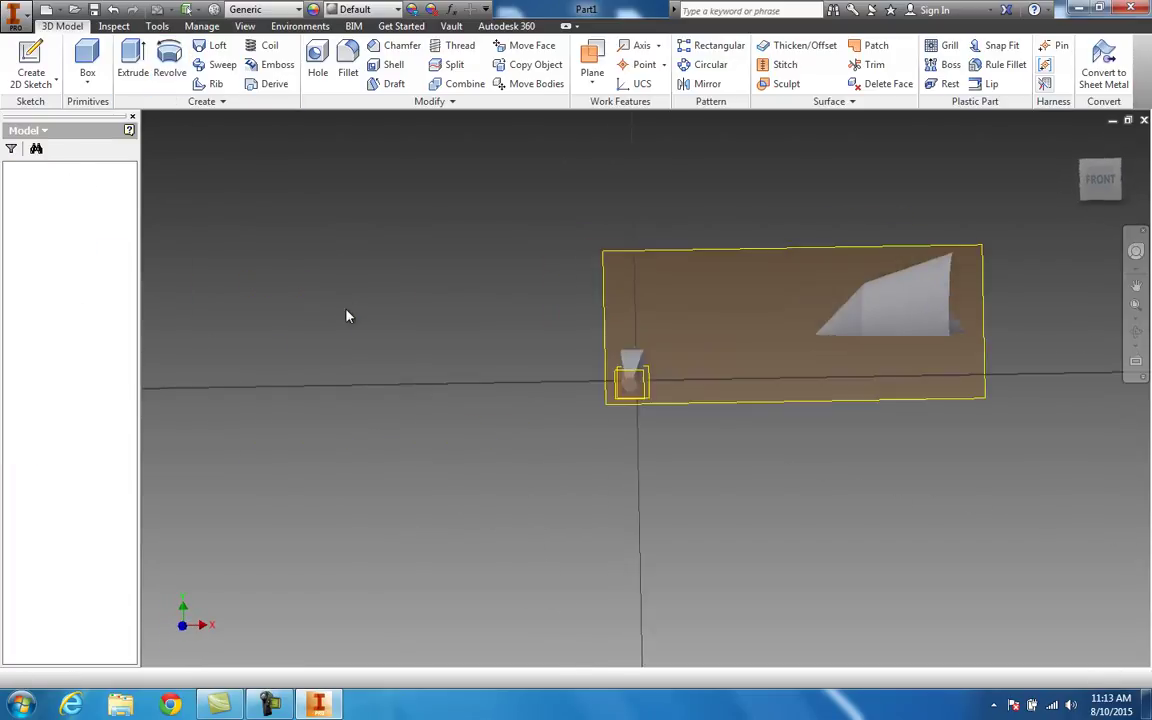
{"action": "left_click", "coordinate": [42, 47]}
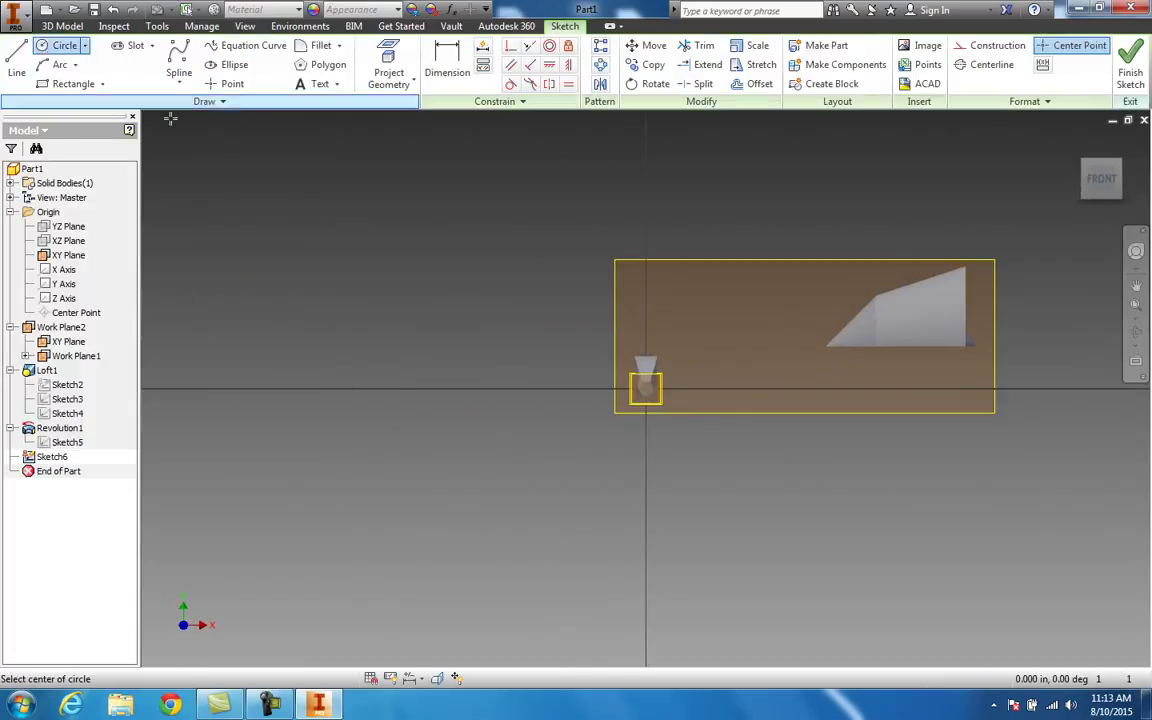
{"action": "left_click", "coordinate": [240, 389]}
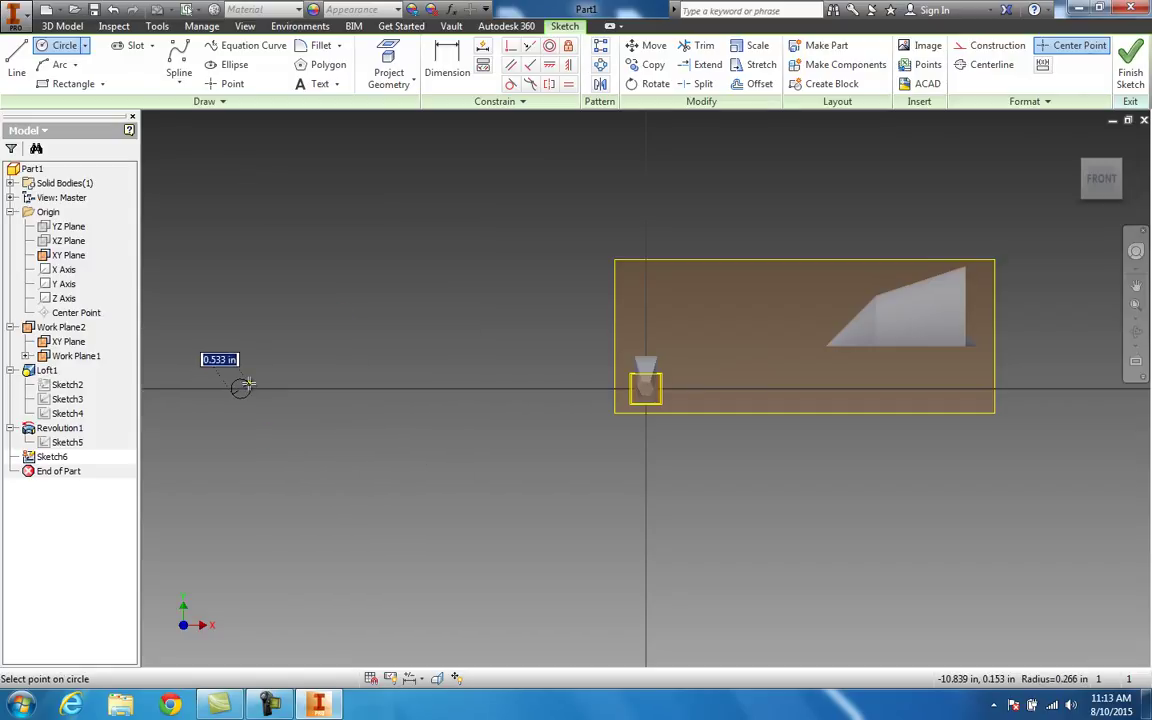
{"action": "left_click", "coordinate": [247, 386]}
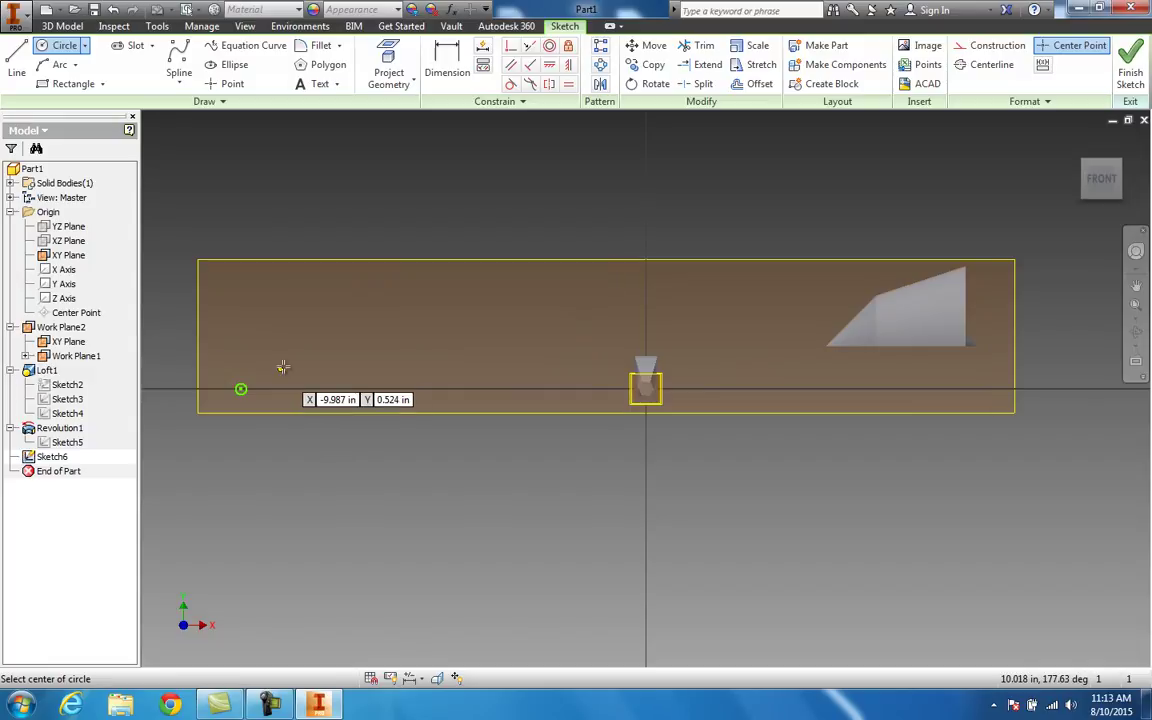
Sketch a vertical line about 11.5 in long between the small circle and the loft, crossing the horizontal axis, and finish the sketch.
{"action": "left_click", "coordinate": [16, 62]}
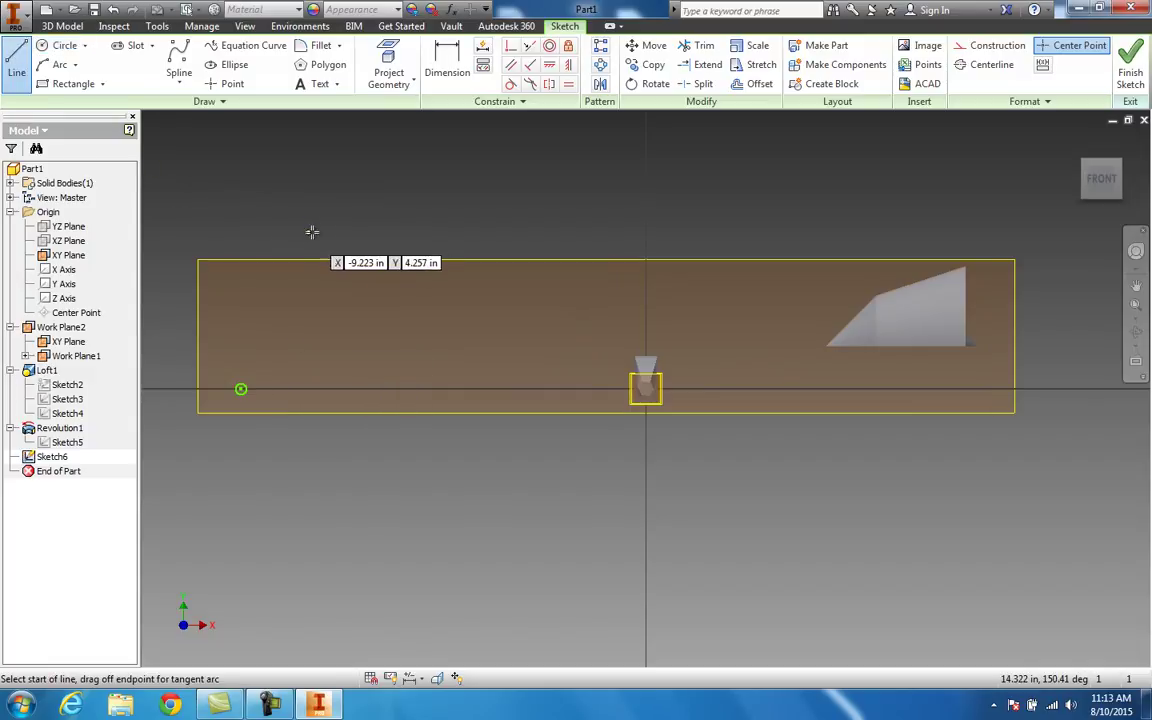
{"action": "left_click", "coordinate": [339, 176]}
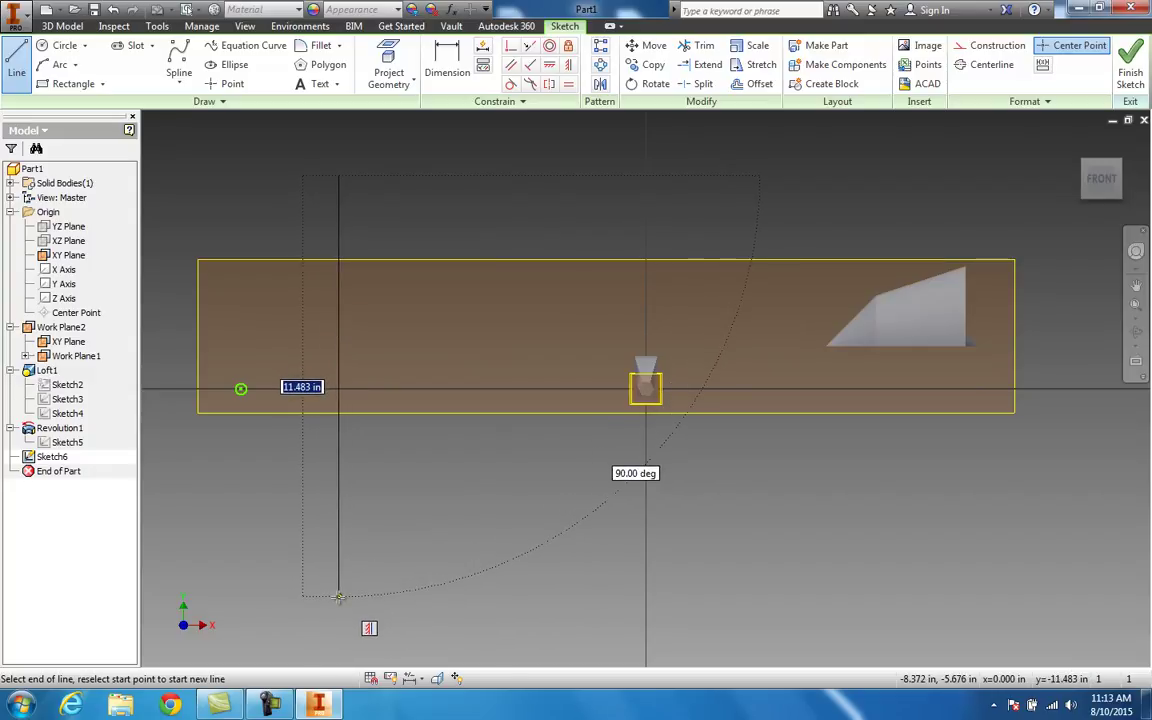
{"action": "left_click", "coordinate": [339, 596]}
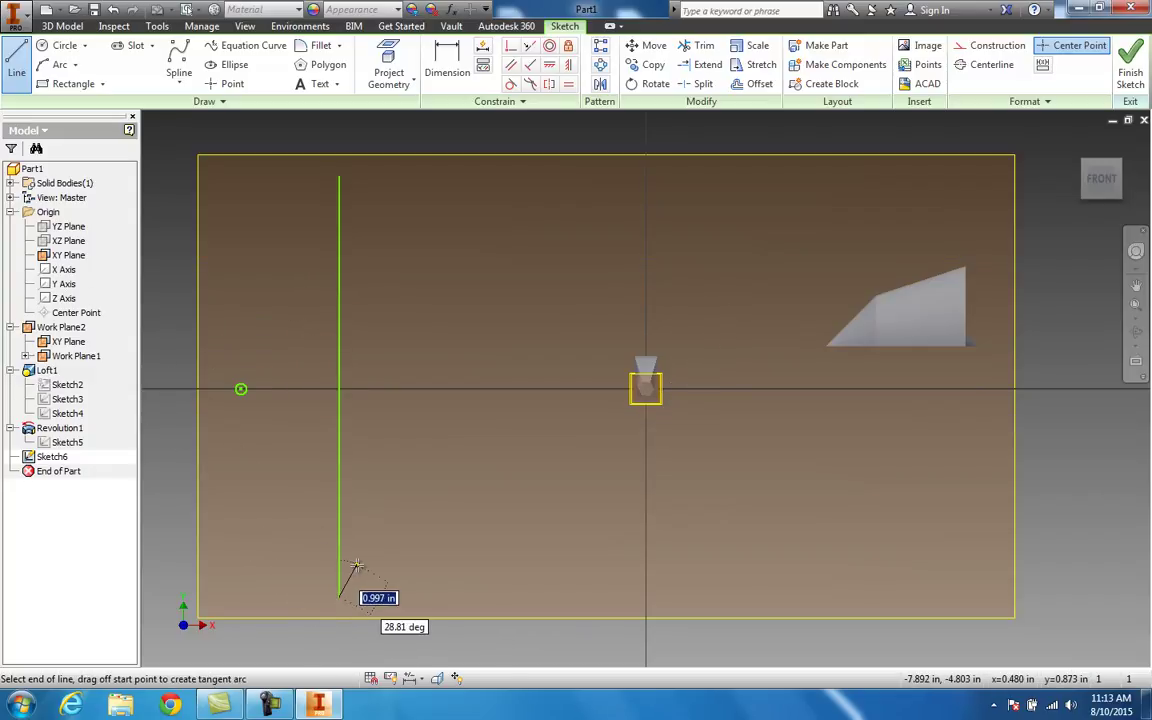
{"action": "key", "text": "Escape"}
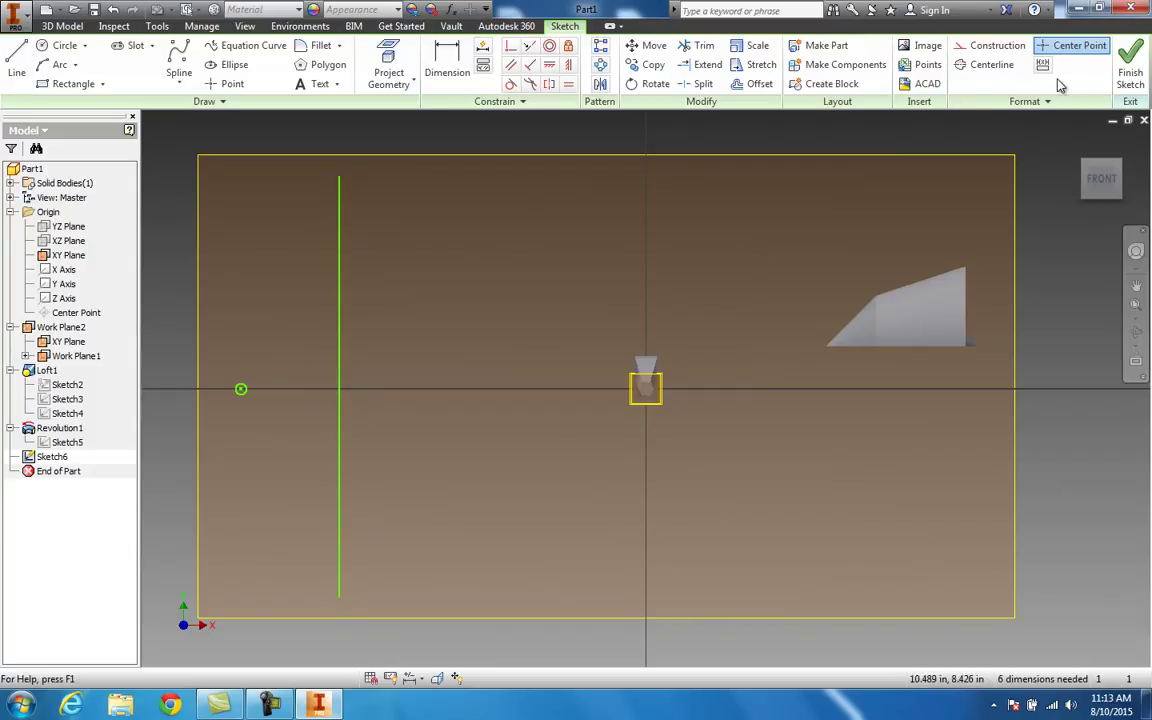
{"action": "left_click", "coordinate": [1132, 68]}
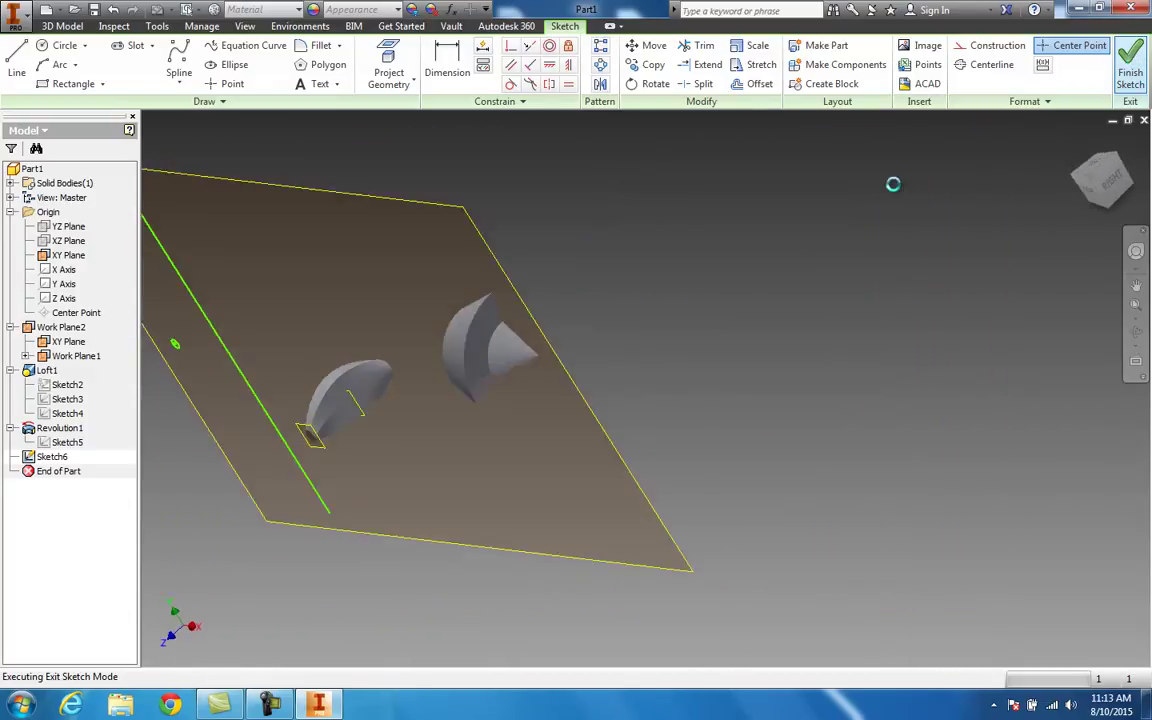
Try to coil the small circle around the vertical line with a 0.25 in pitch and 10 revolutions.
{"action": "key", "text": "F2"}
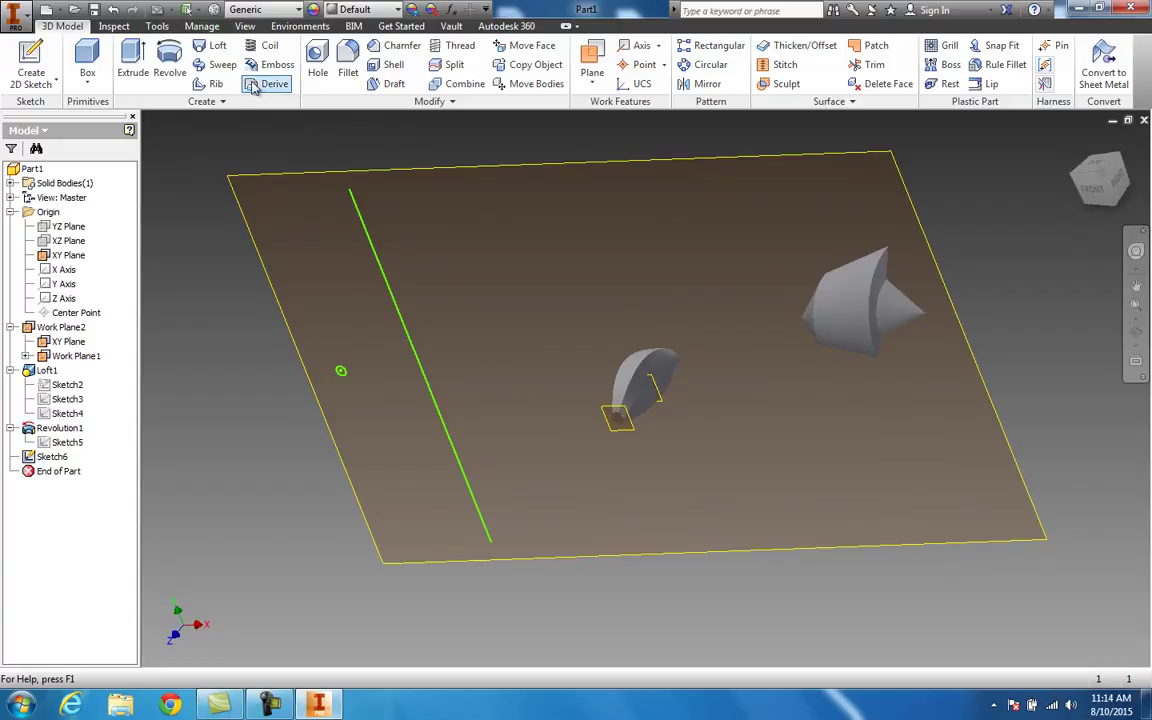
{"action": "left_click", "coordinate": [263, 45]}
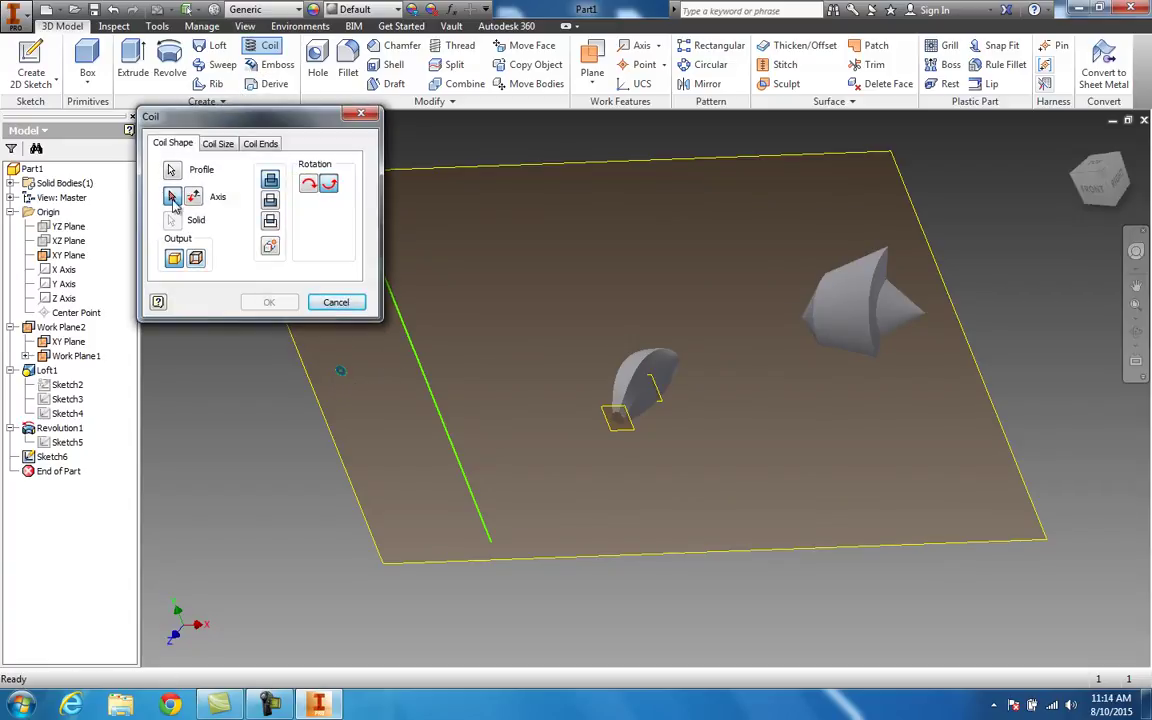
{"action": "left_click", "coordinate": [427, 387]}
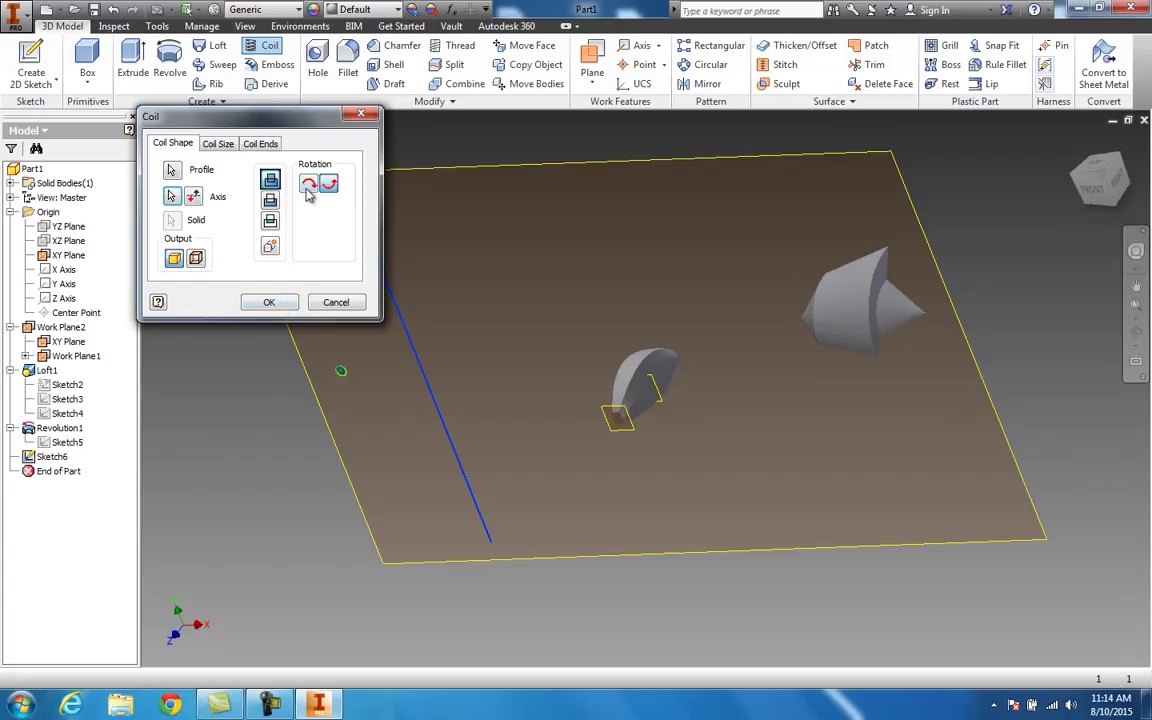
{"action": "left_click", "coordinate": [220, 144]}
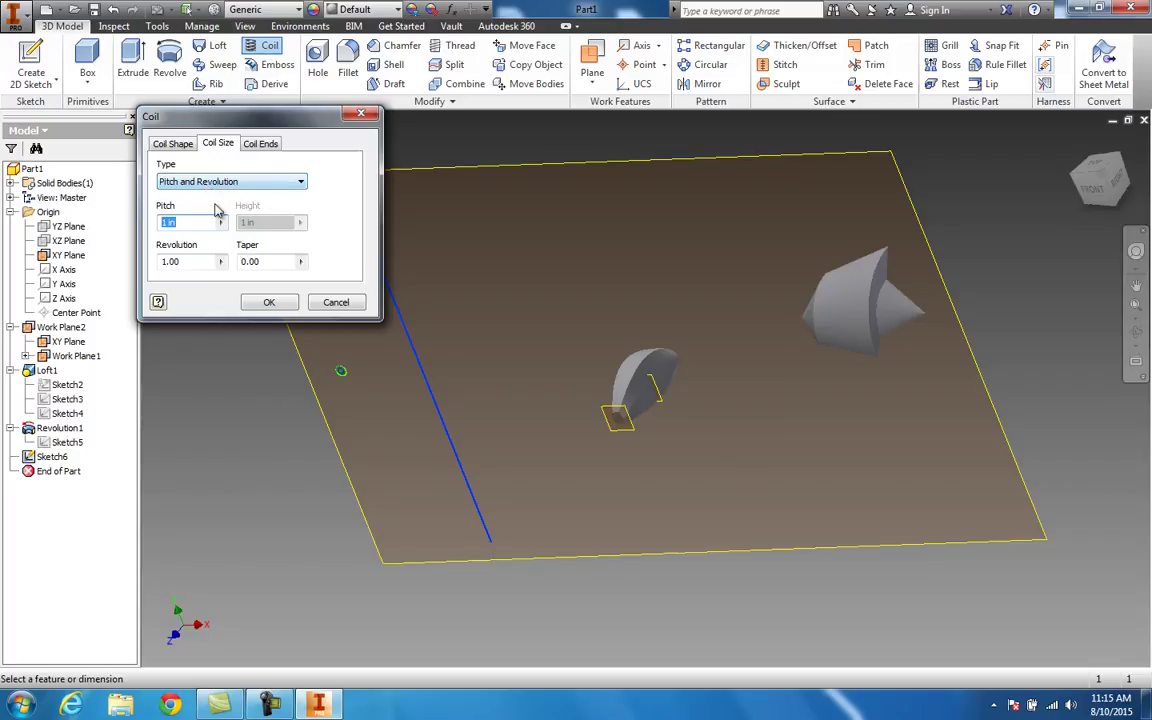
{"action": "left_click", "coordinate": [192, 262]}
{"action": "type", "text": "10"}
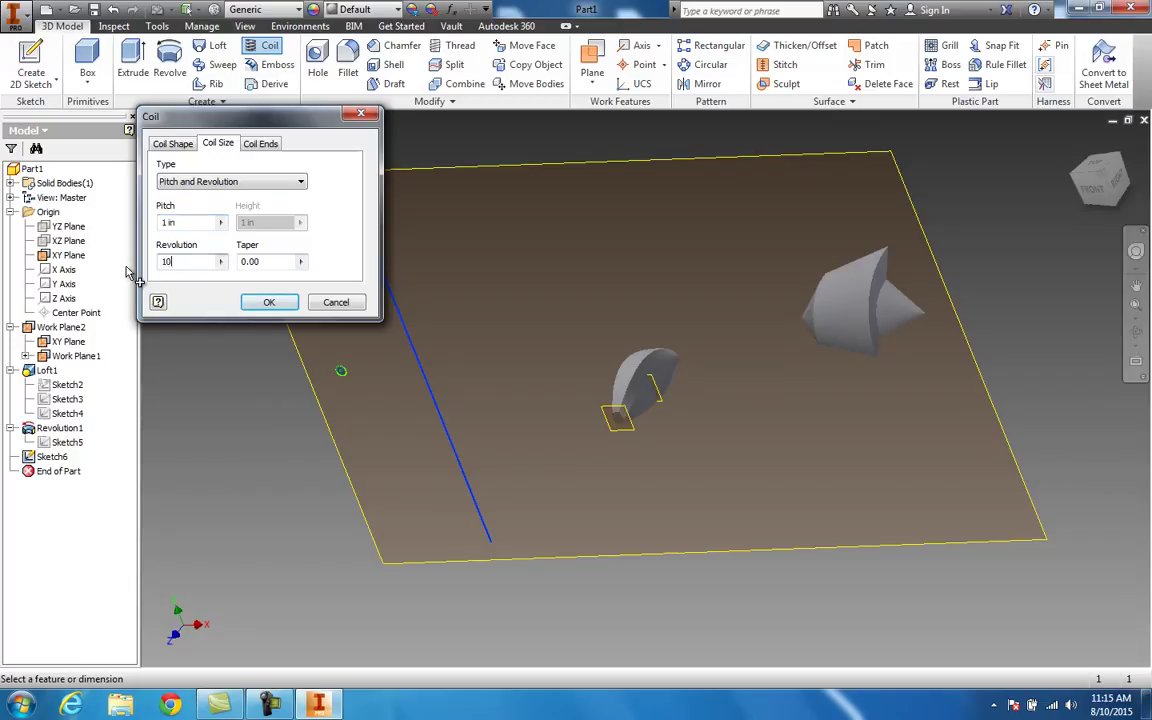
{"action": "left_click", "coordinate": [182, 223]}
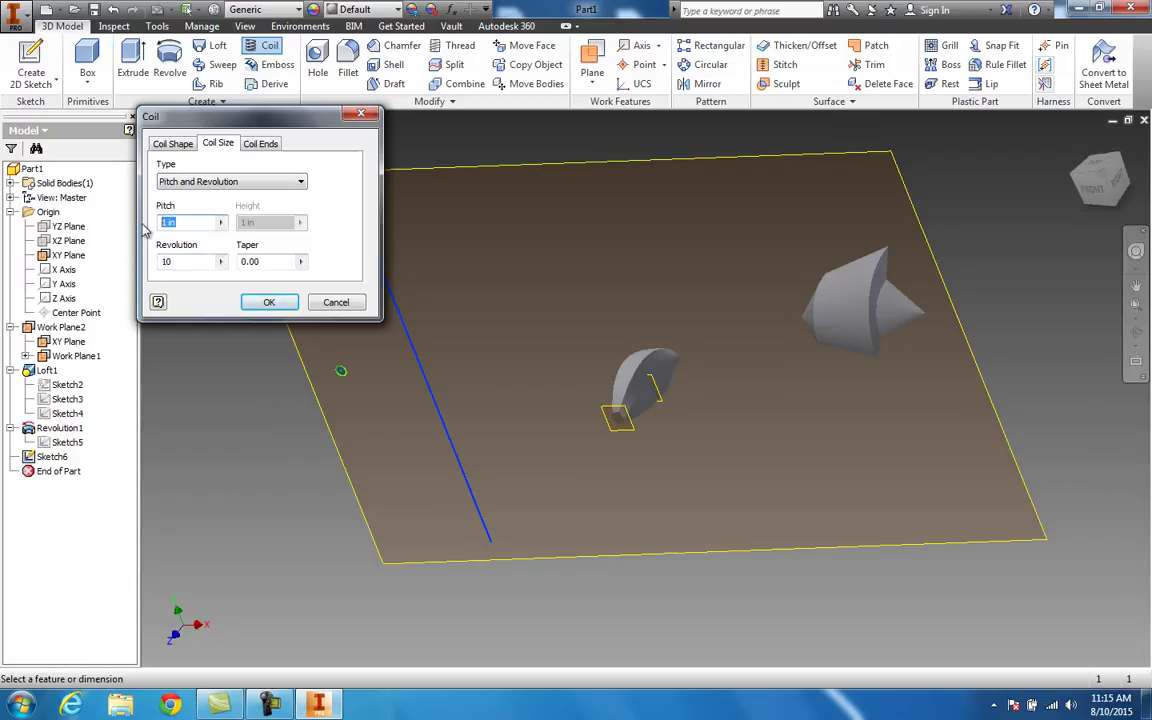
{"action": "type", "text": ".25"}
{"action": "left_click", "coordinate": [269, 302]}
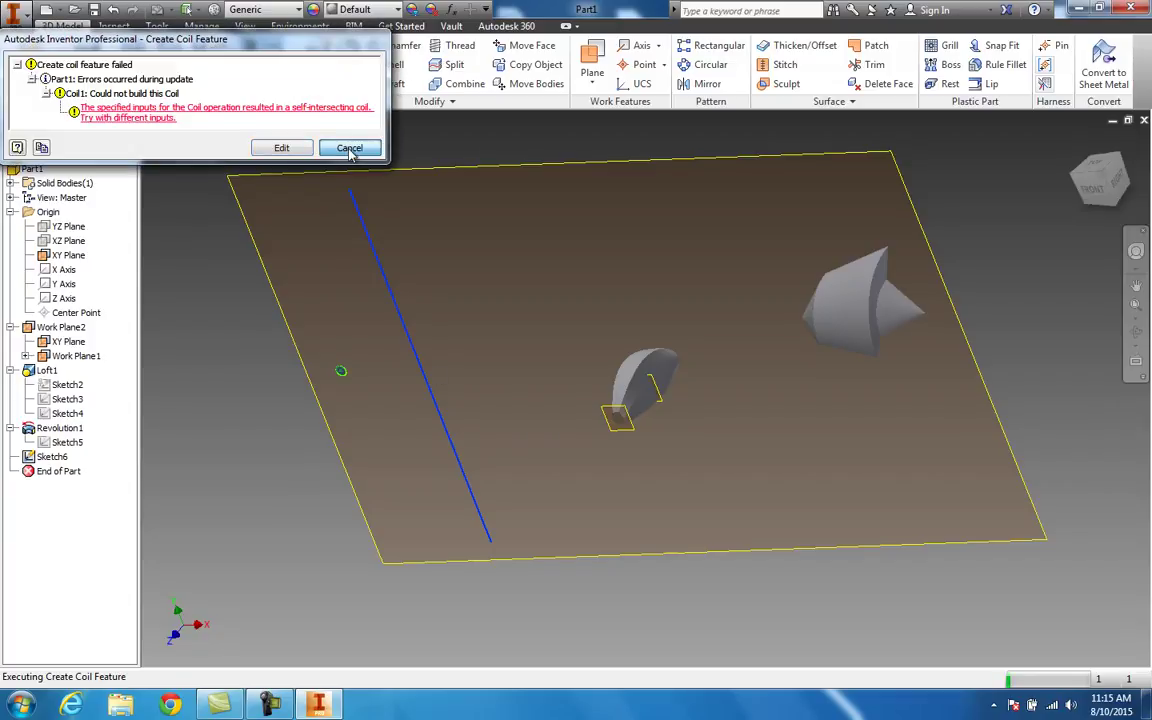
{"action": "left_click", "coordinate": [350, 149]}
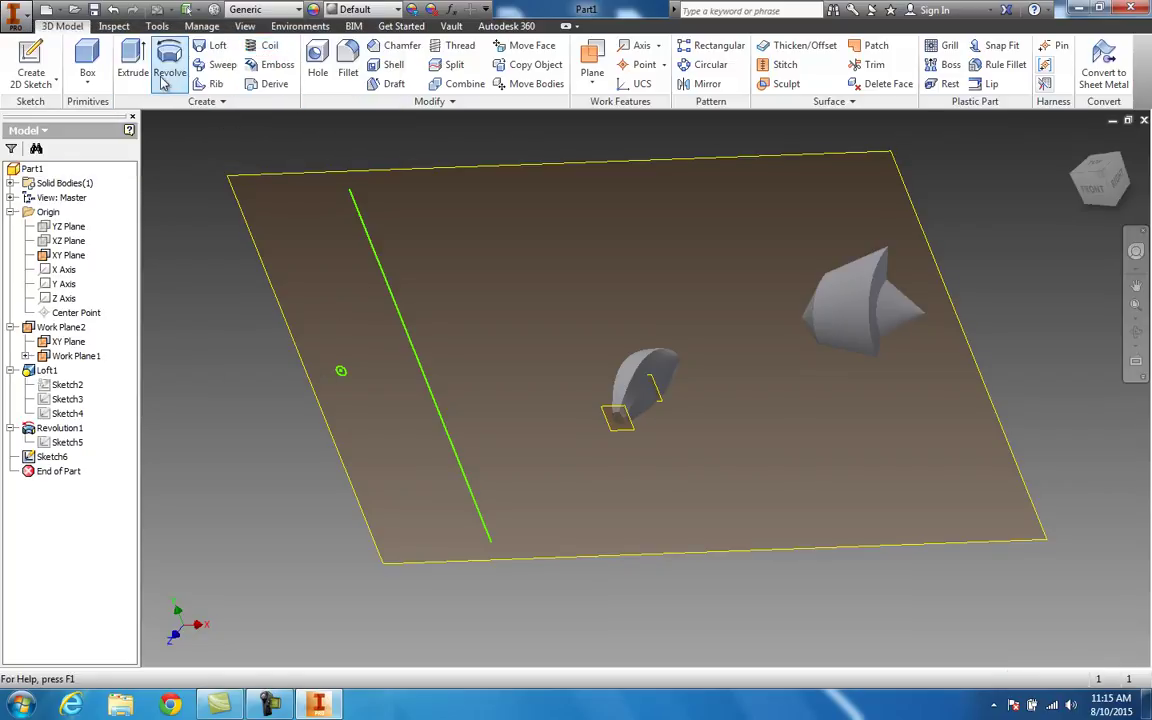
Coil the small circle around the vertical sketch line with a 1 in pitch and 10 revolutions.
{"action": "left_click", "coordinate": [266, 45]}
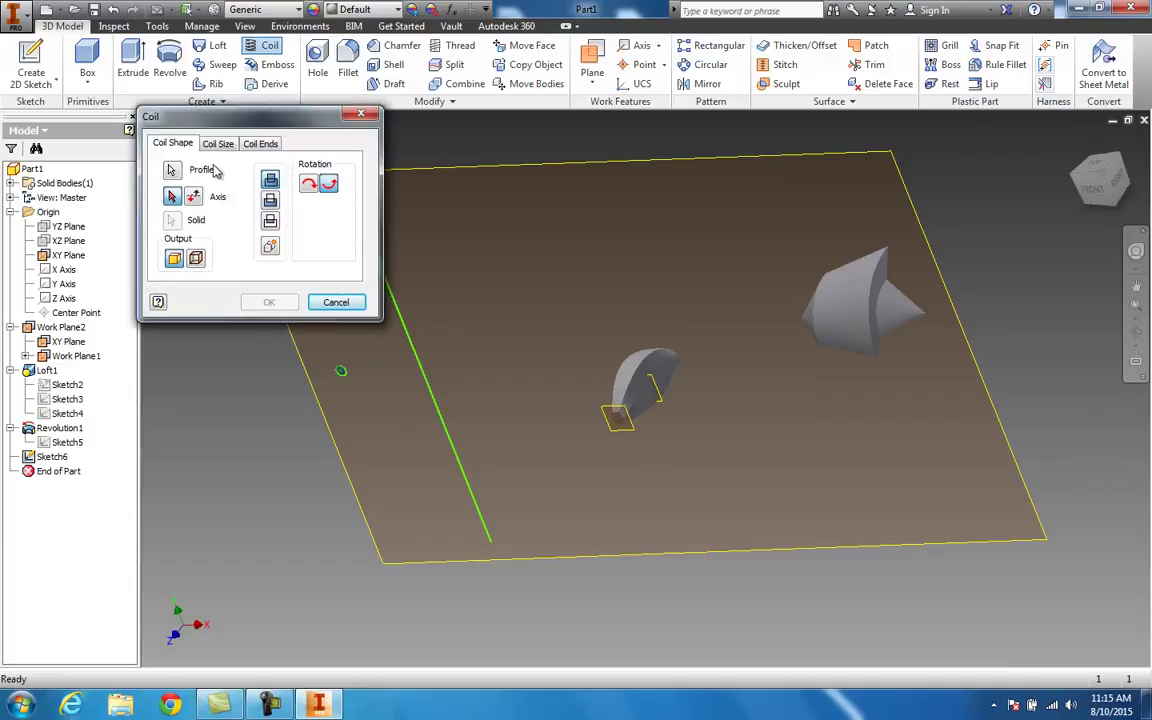
{"action": "left_click", "coordinate": [173, 171]}
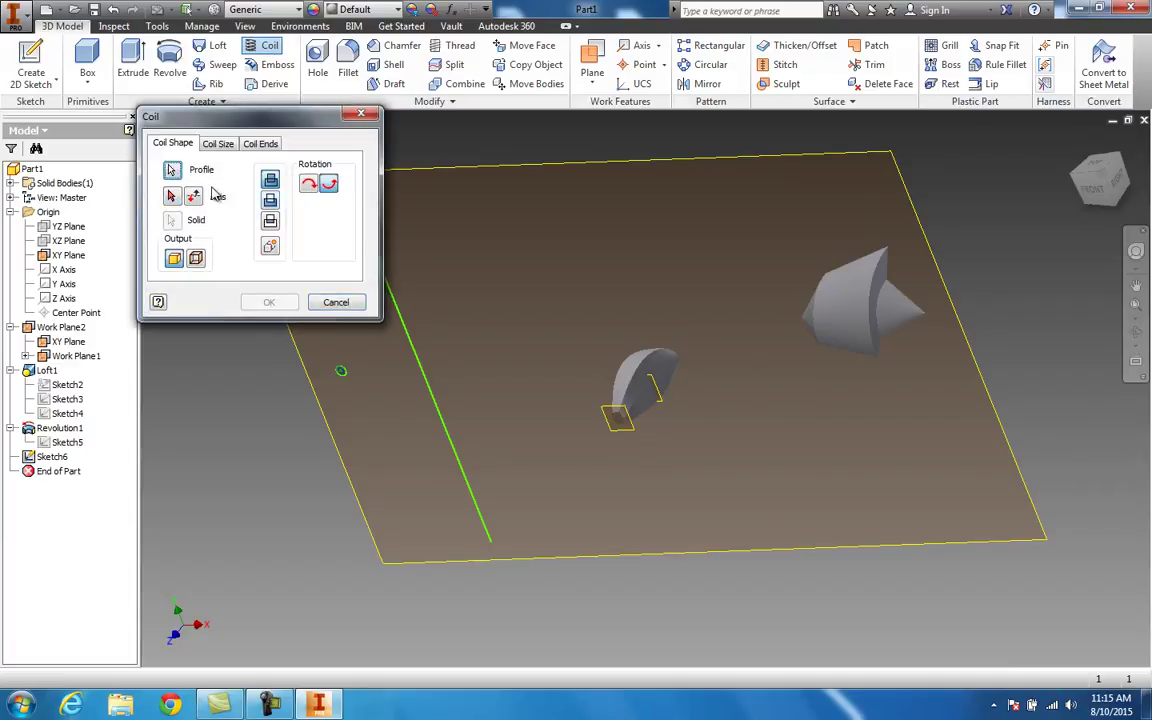
{"action": "left_click", "coordinate": [437, 406]}
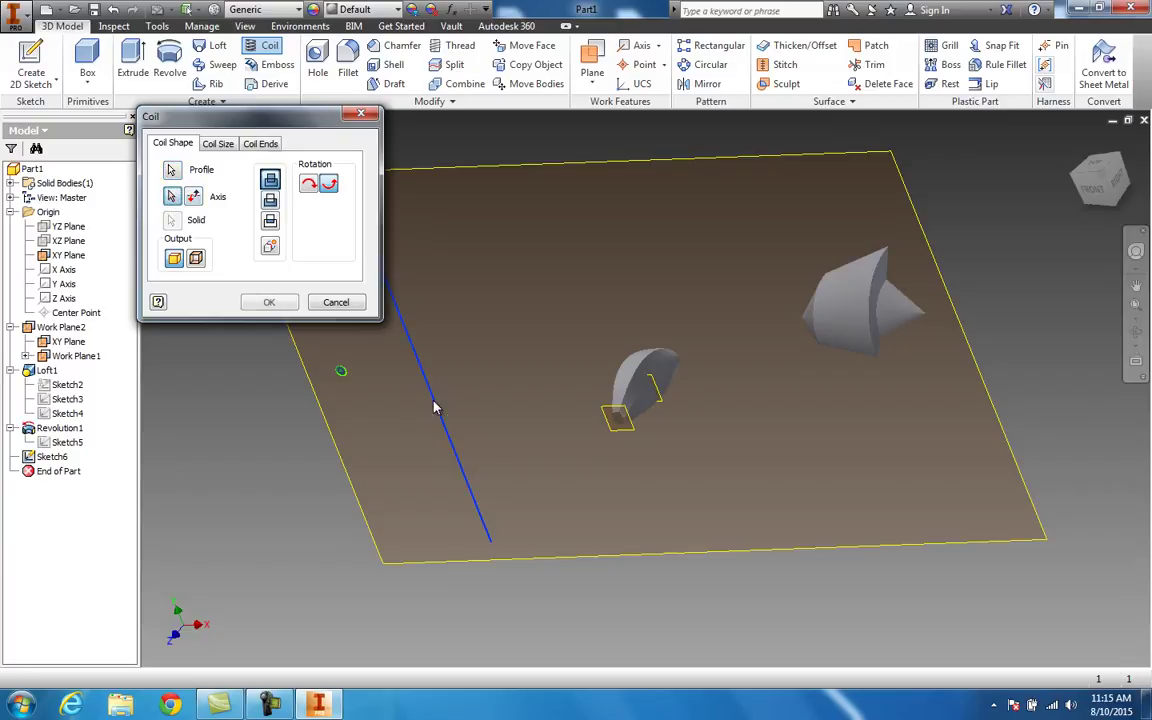
{"action": "left_click", "coordinate": [219, 144]}
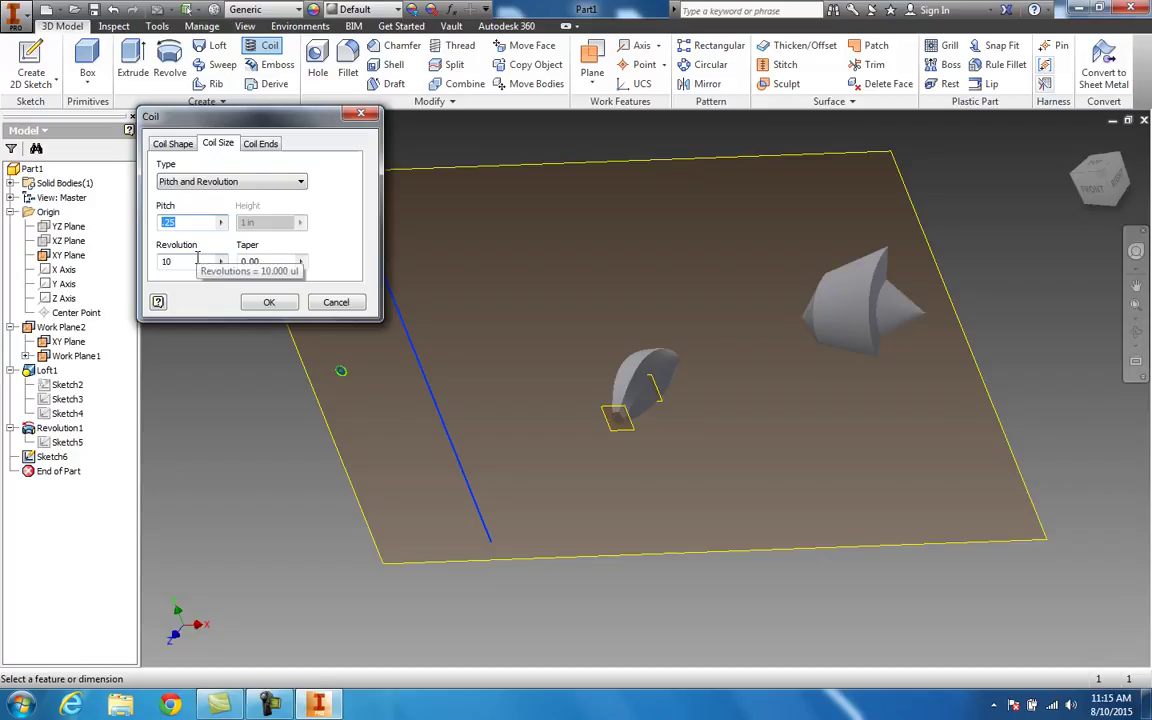
{"action": "type", "text": "1"}
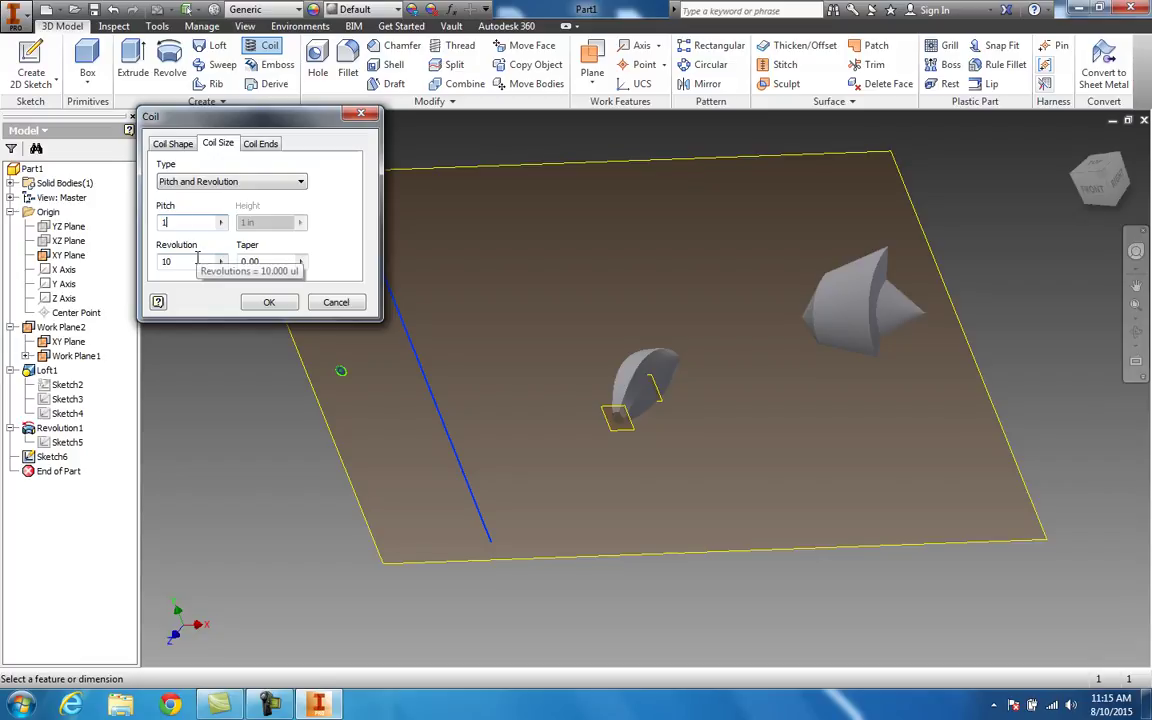
{"action": "left_click", "coordinate": [283, 303]}
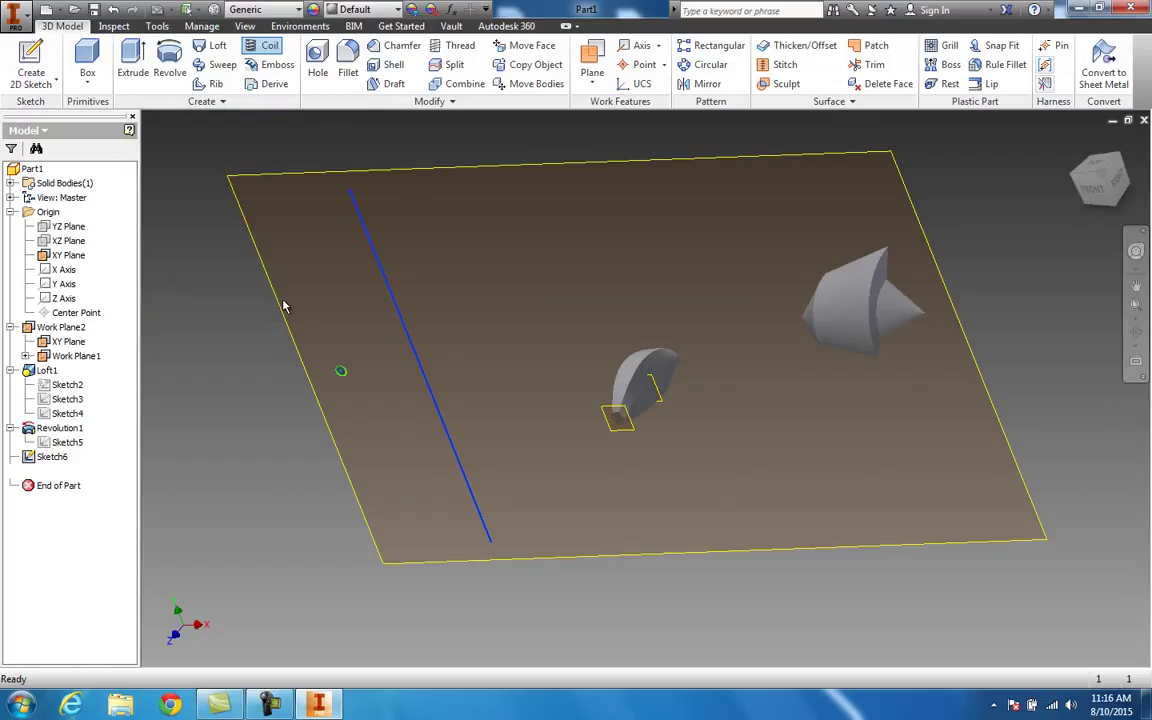
{"action": "middle_click_drag", "start_coordinate": [329, 314], "coordinate": [350, 224]}
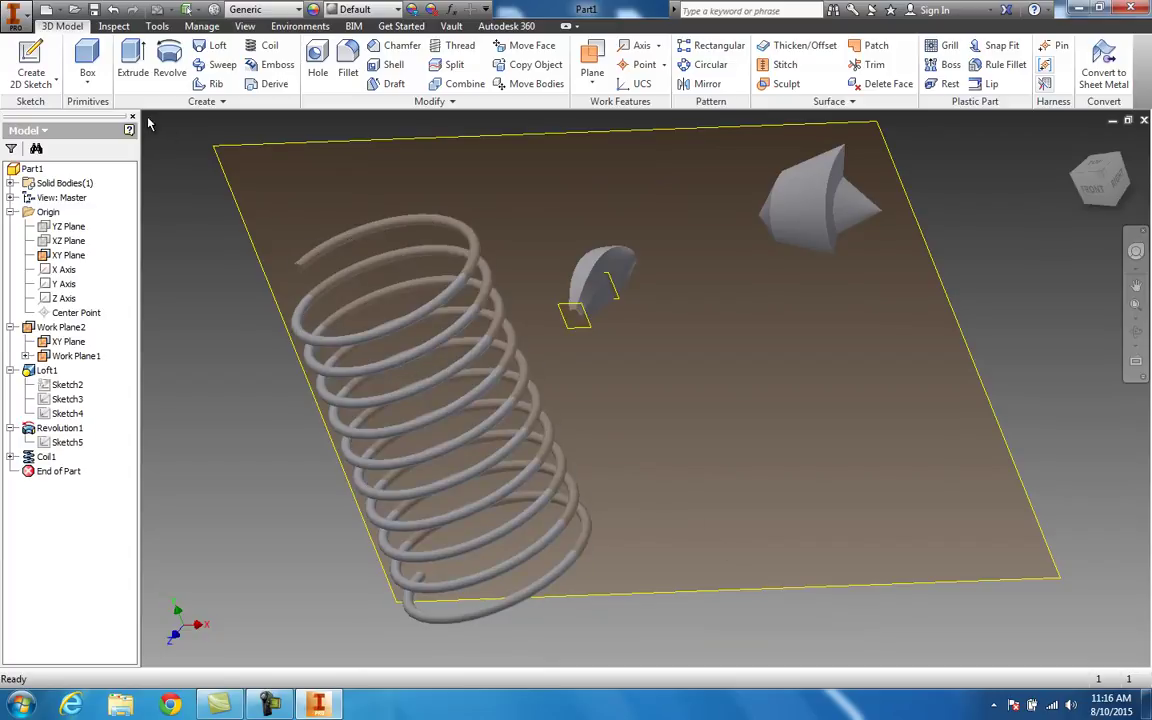
Review the finished coil's pitch and revolution settings.
{"action": "right_click", "coordinate": [48, 455]}
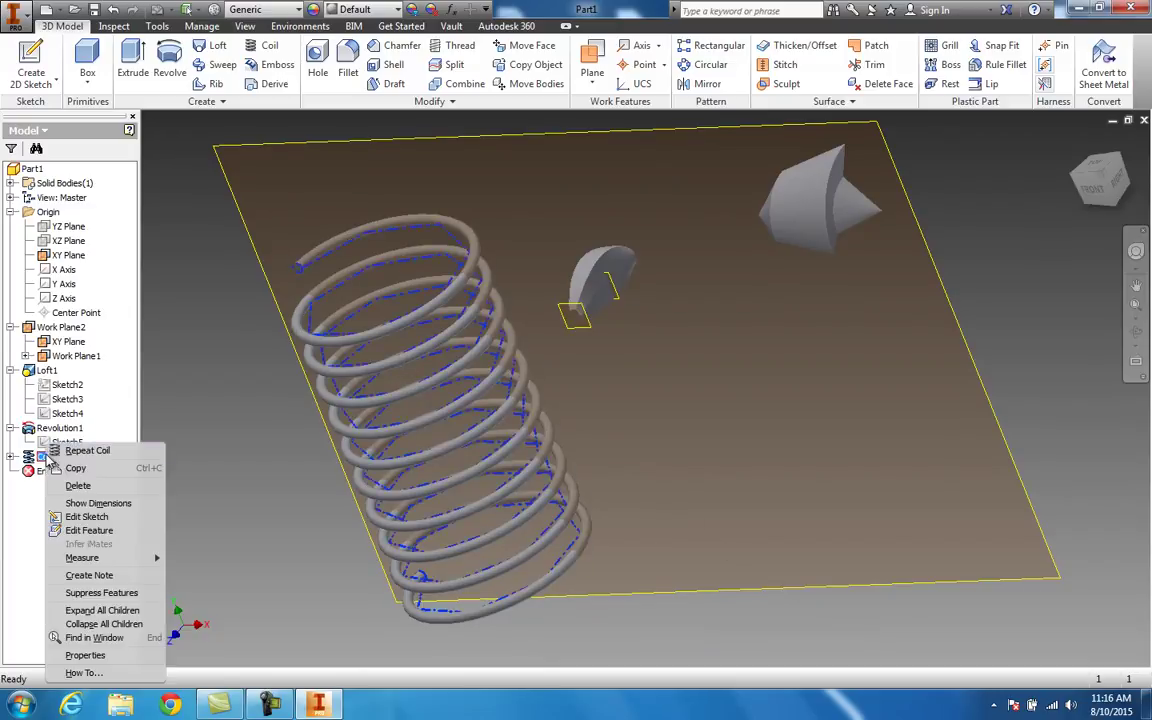
{"action": "left_click", "coordinate": [95, 531]}
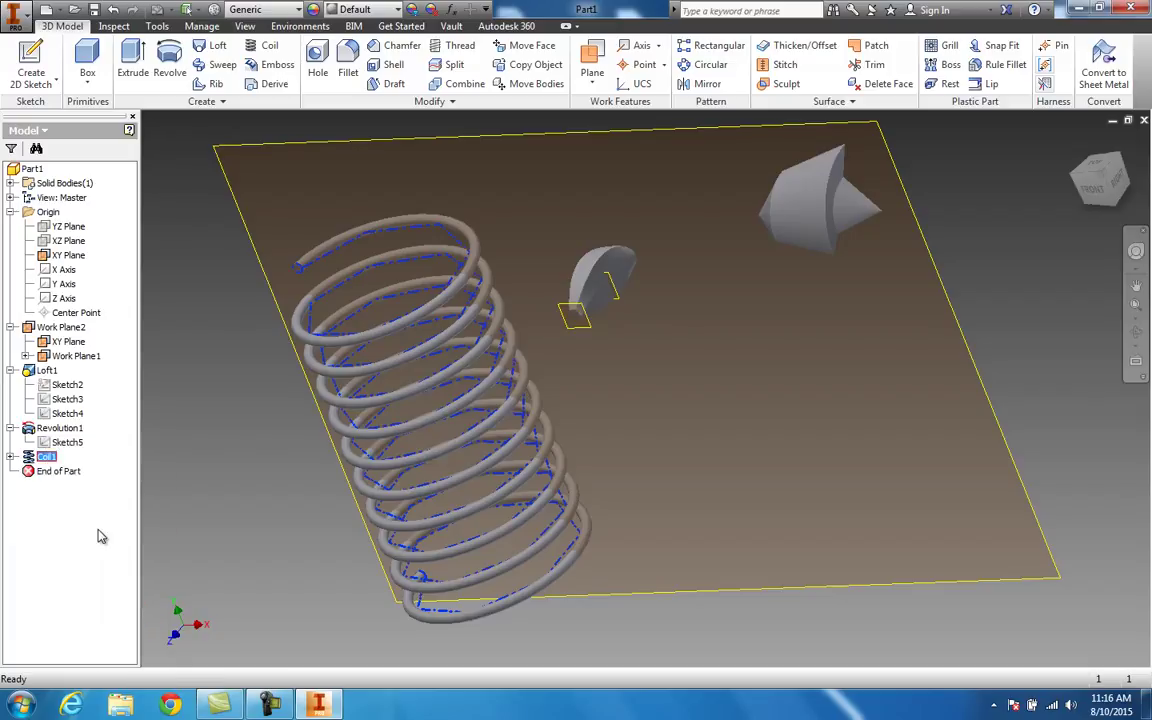
{"action": "left_click", "coordinate": [226, 146]}
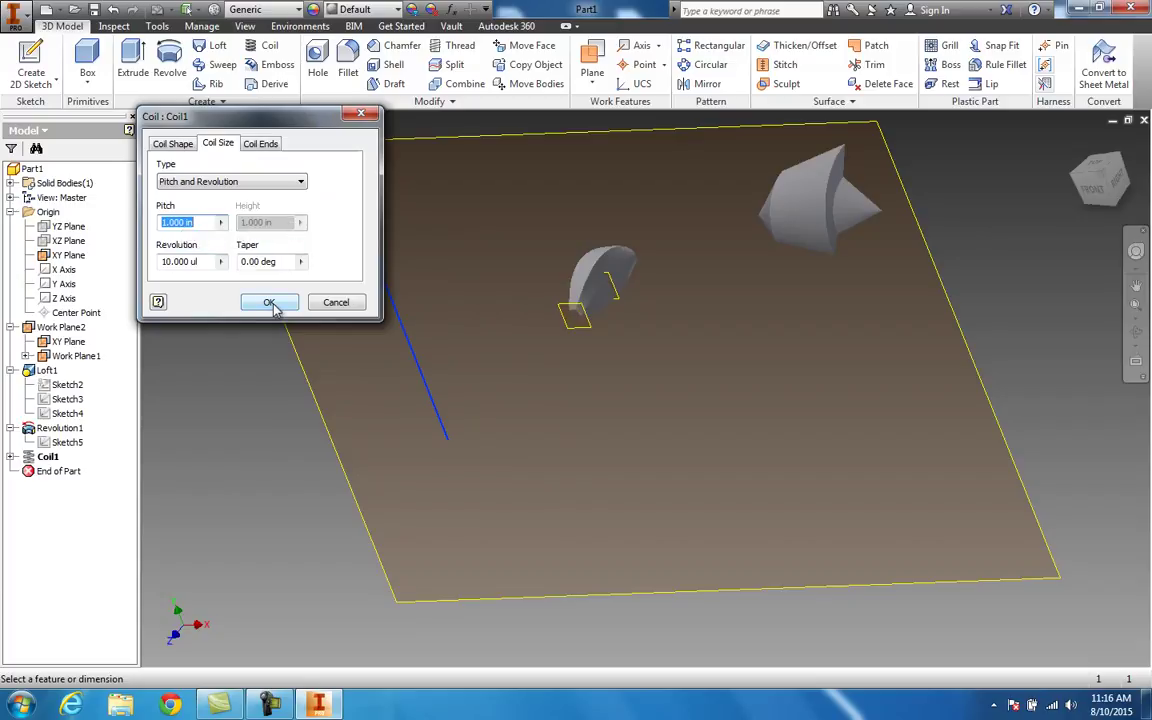
{"action": "left_click", "coordinate": [292, 301]}
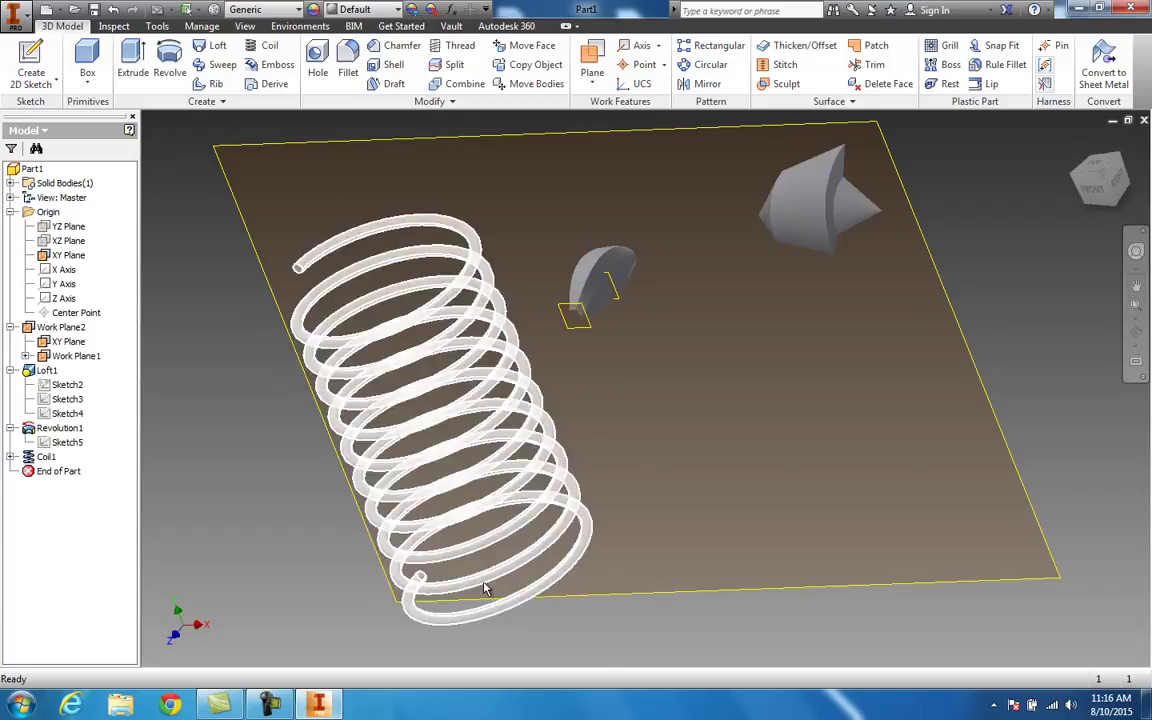
Edit the coil feature, setting both its start and its end to Flat.
{"action": "right_click", "coordinate": [50, 458]}
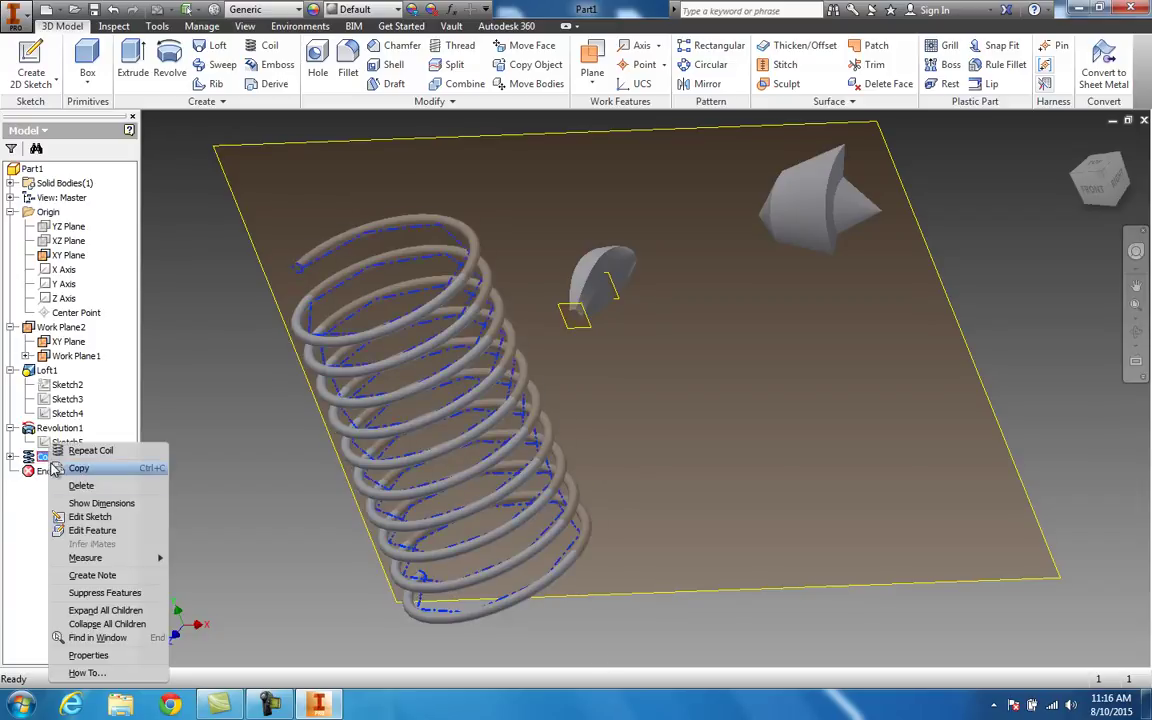
{"action": "left_click", "coordinate": [107, 533]}
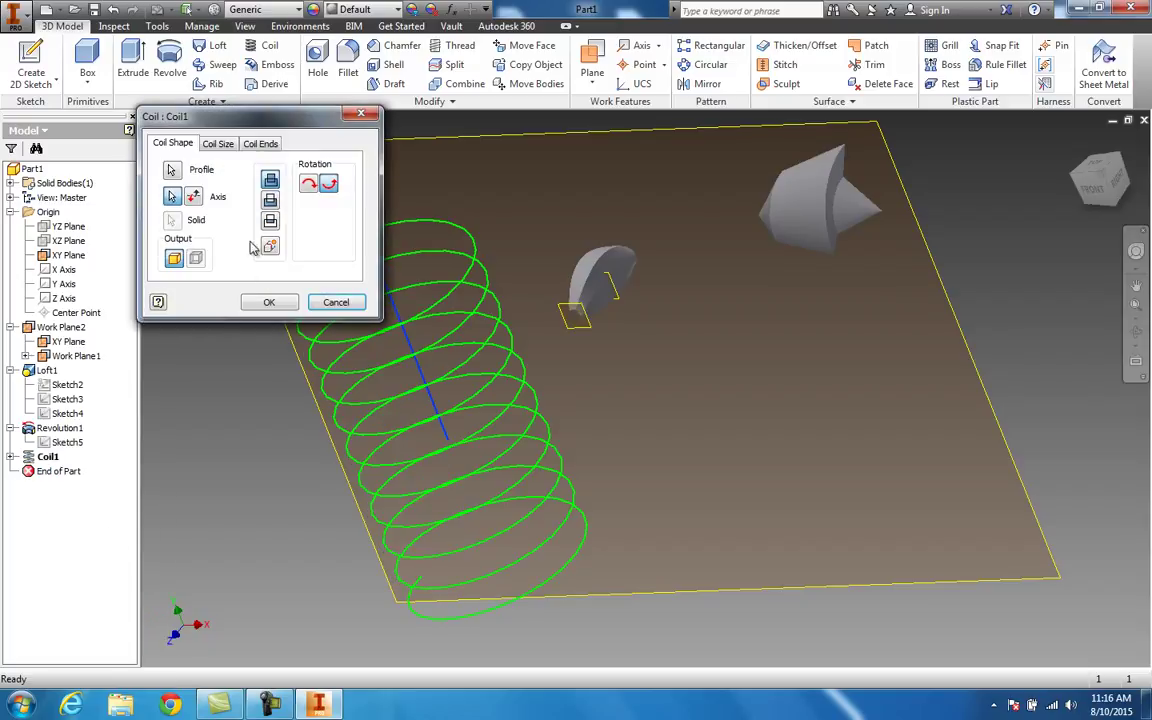
{"action": "left_click", "coordinate": [224, 145]}
{"action": "left_click", "coordinate": [214, 182]}
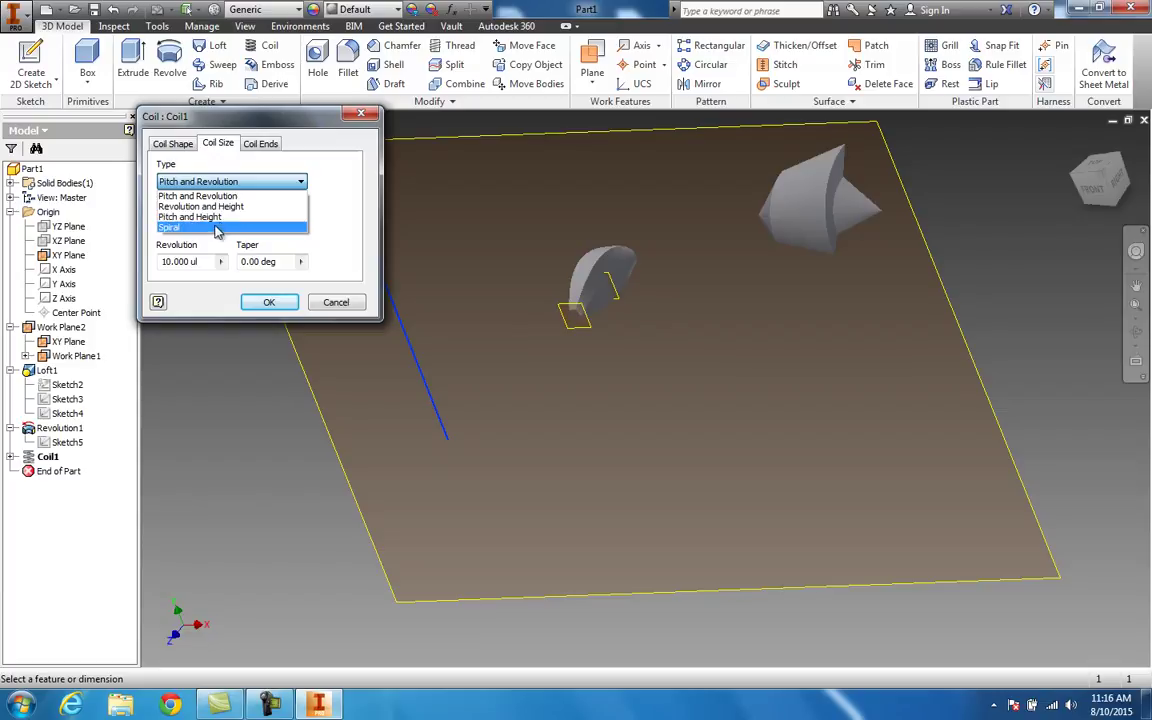
{"action": "left_click", "coordinate": [236, 140]}
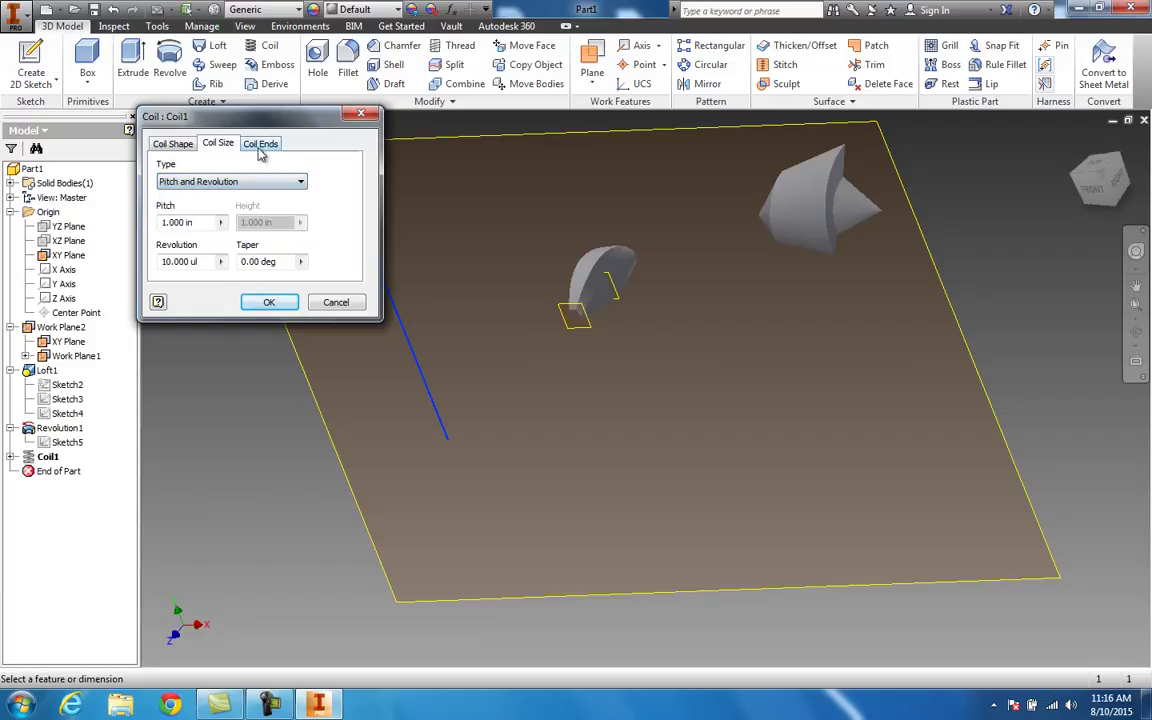
{"action": "left_click", "coordinate": [262, 145]}
{"action": "left_click", "coordinate": [240, 185]}
{"action": "left_click", "coordinate": [224, 207]}
{"action": "left_click", "coordinate": [340, 181]}
{"action": "left_click", "coordinate": [305, 207]}
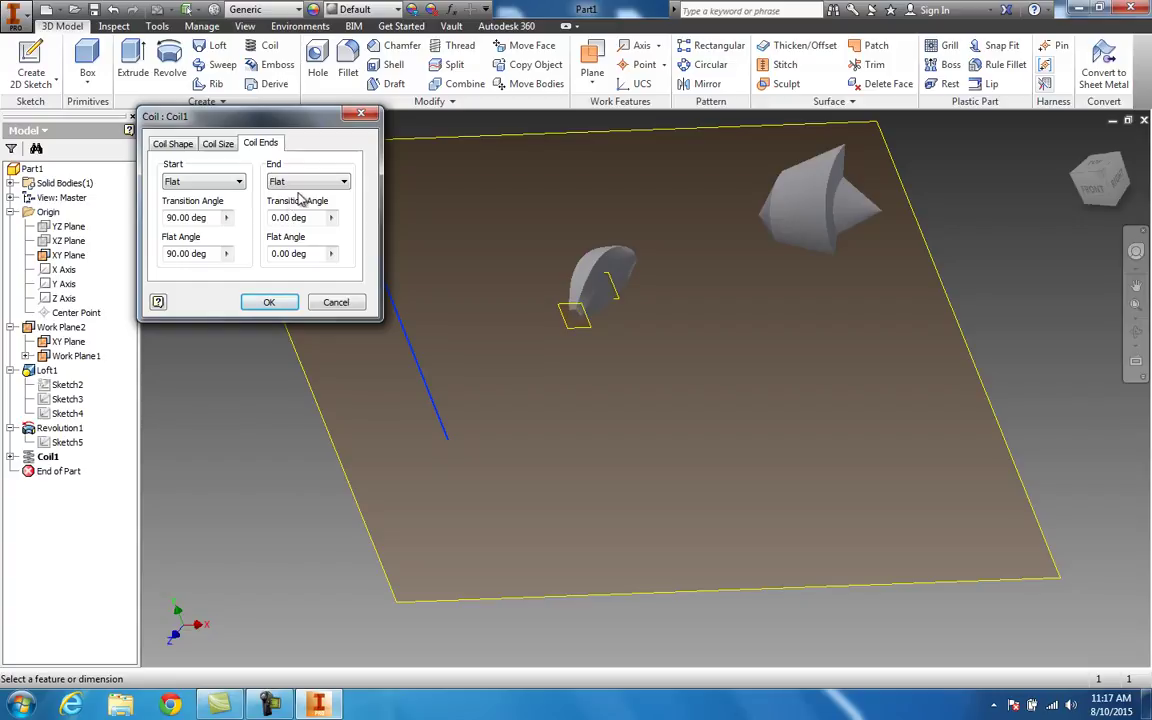
{"action": "left_click", "coordinate": [270, 302]}
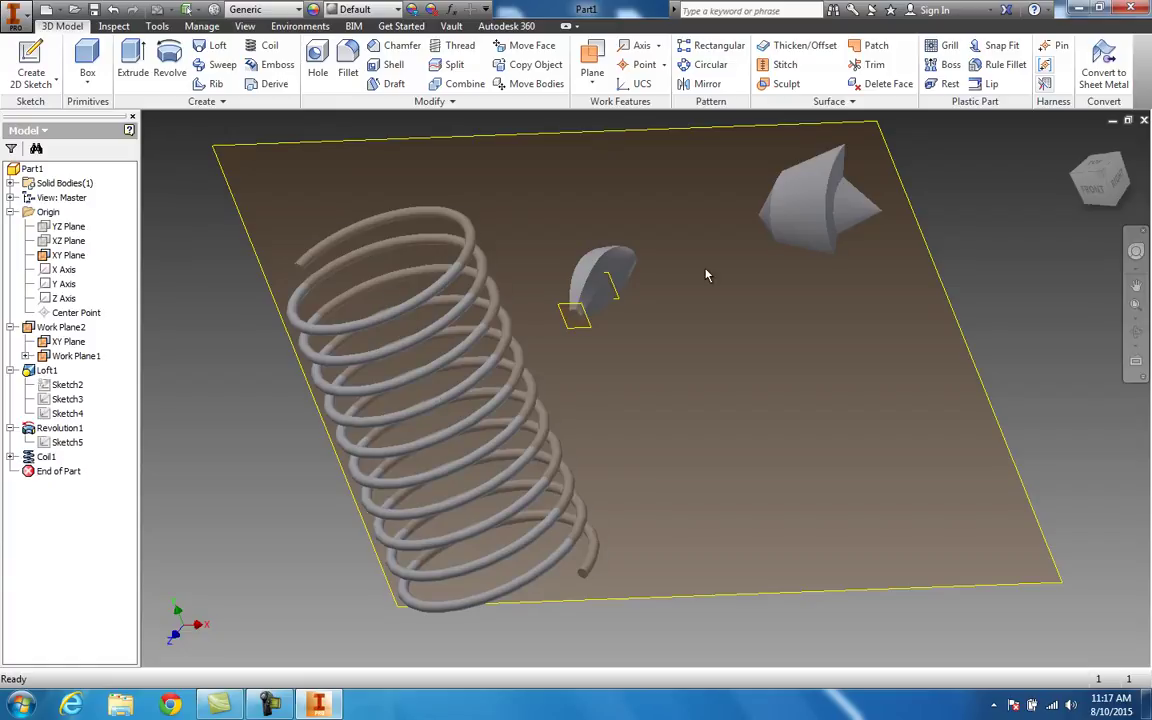
Examine both ends of the coil from the front, and the coil together with the other bodies at an angle.
{"action": "left_click", "coordinate": [1093, 188]}
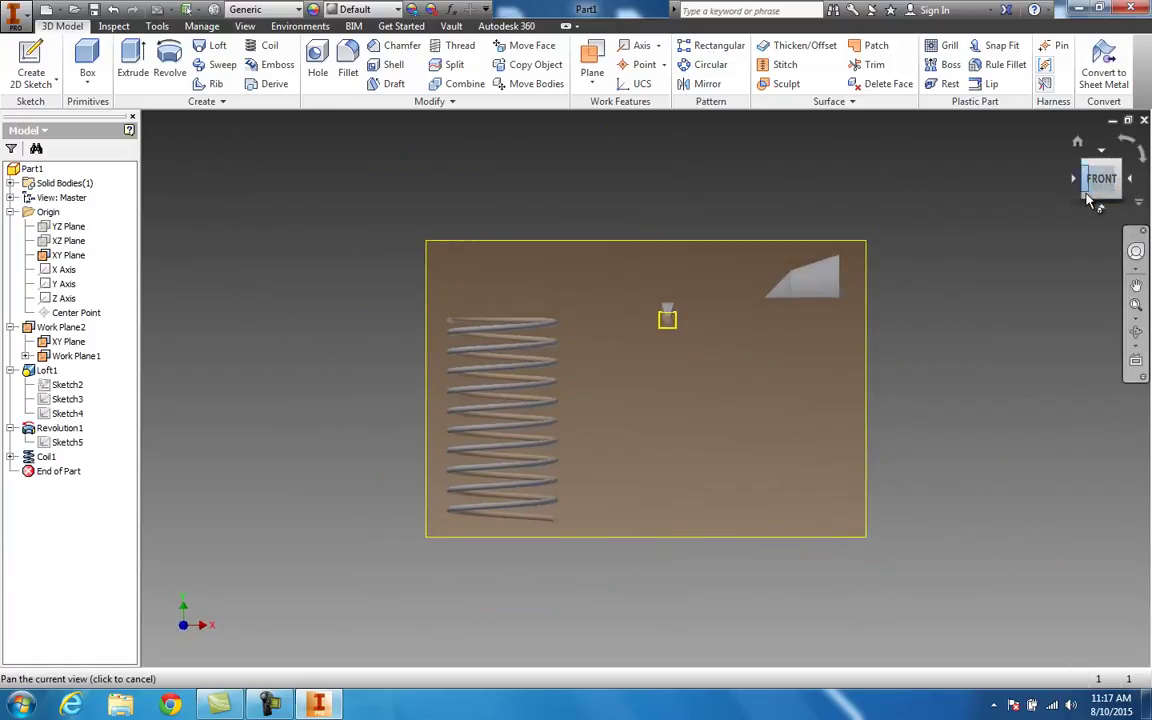
{"action": "scroll", "coordinate": [457, 326], "scroll_direction": "up", "scroll_amount": 3}
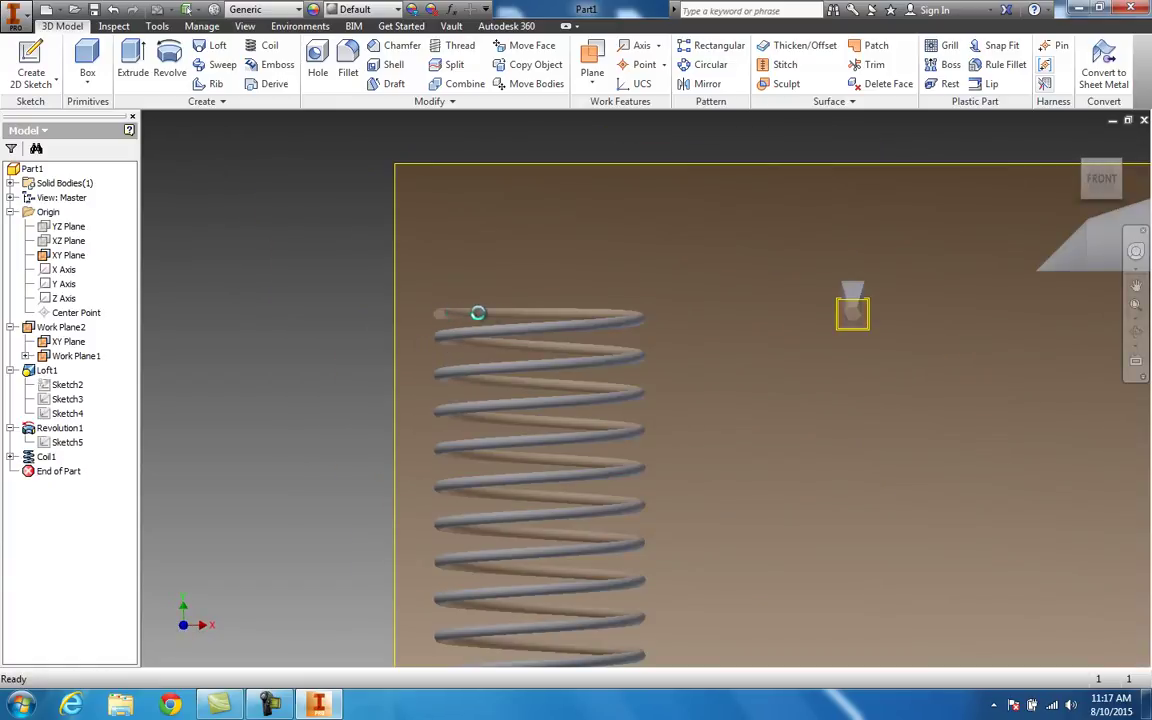
{"action": "scroll", "coordinate": [575, 473], "scroll_direction": "up", "scroll_amount": 1}
{"action": "middle_click_drag", "start_coordinate": [575, 473], "coordinate": [500, 231]}
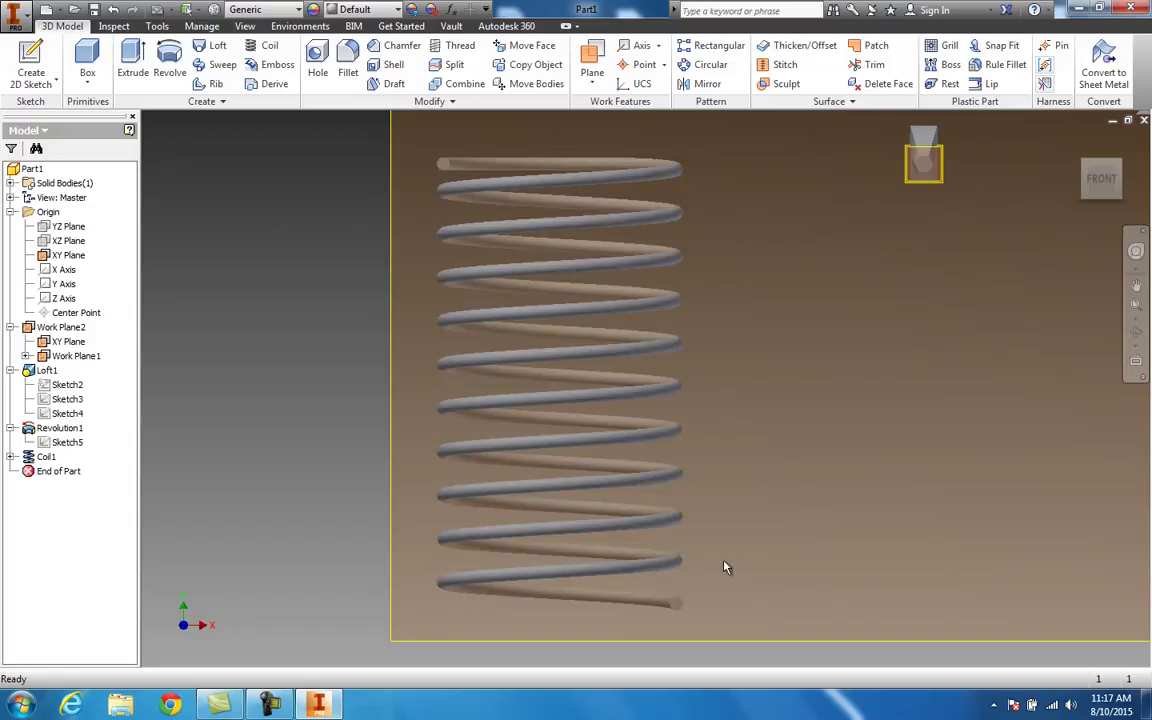
{"action": "scroll", "coordinate": [733, 545], "scroll_direction": "up", "scroll_amount": 3}
{"action": "scroll", "coordinate": [715, 586], "scroll_direction": "down", "scroll_amount": 5}
{"action": "scroll", "coordinate": [667, 505], "scroll_direction": "up", "scroll_amount": 3}
{"action": "scroll", "coordinate": [795, 496], "scroll_direction": "up", "scroll_amount": 3}
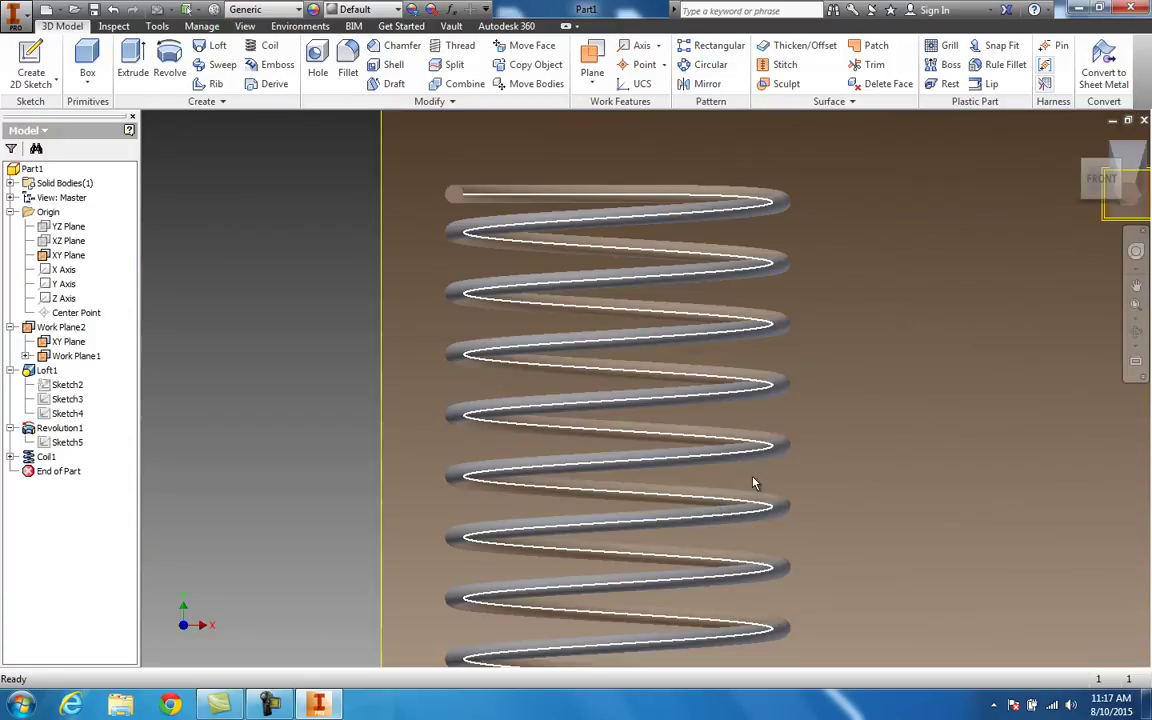
{"action": "scroll", "coordinate": [586, 458], "scroll_direction": "down", "scroll_amount": 5}
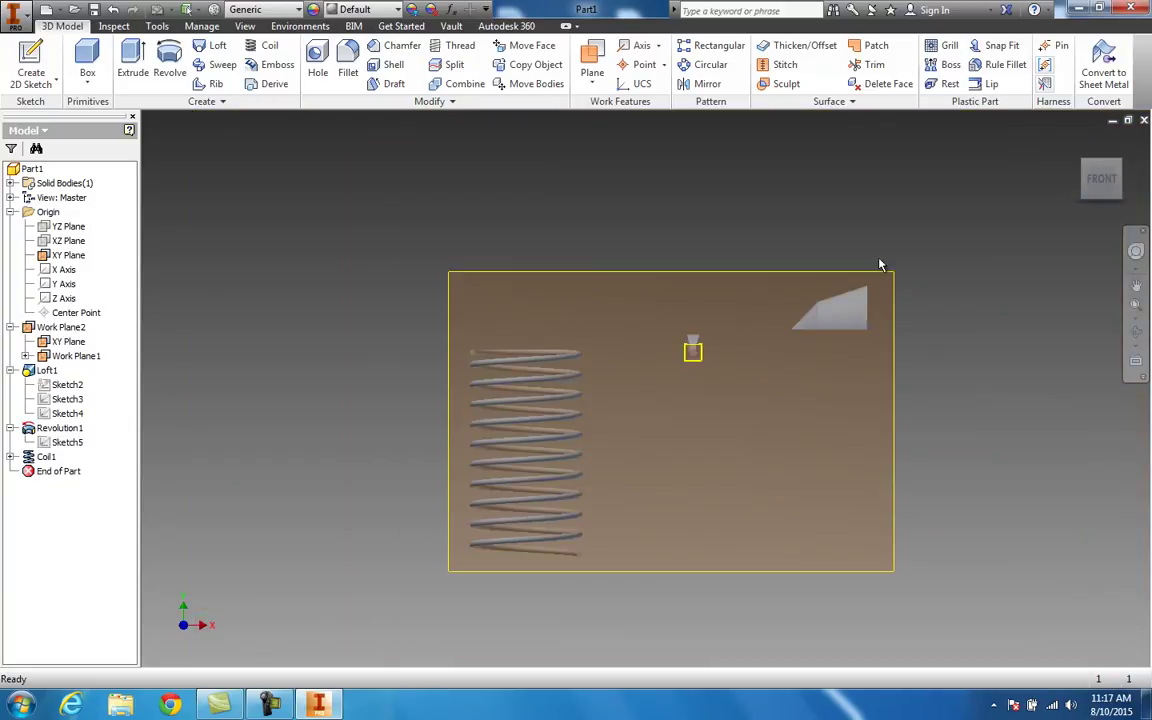
{"action": "mouse_move", "coordinate": [957, 190]}
{"action": "middle_mouse_down", "text": "shift"}
{"action": "mouse_move", "coordinate": [972, 224]}
{"action": "mouse_move", "coordinate": [960, 225]}
{"action": "middle_mouse_up", "text": "shift"}
{"action": "middle_click_drag", "start_coordinate": [855, 243], "coordinate": [732, 279]}
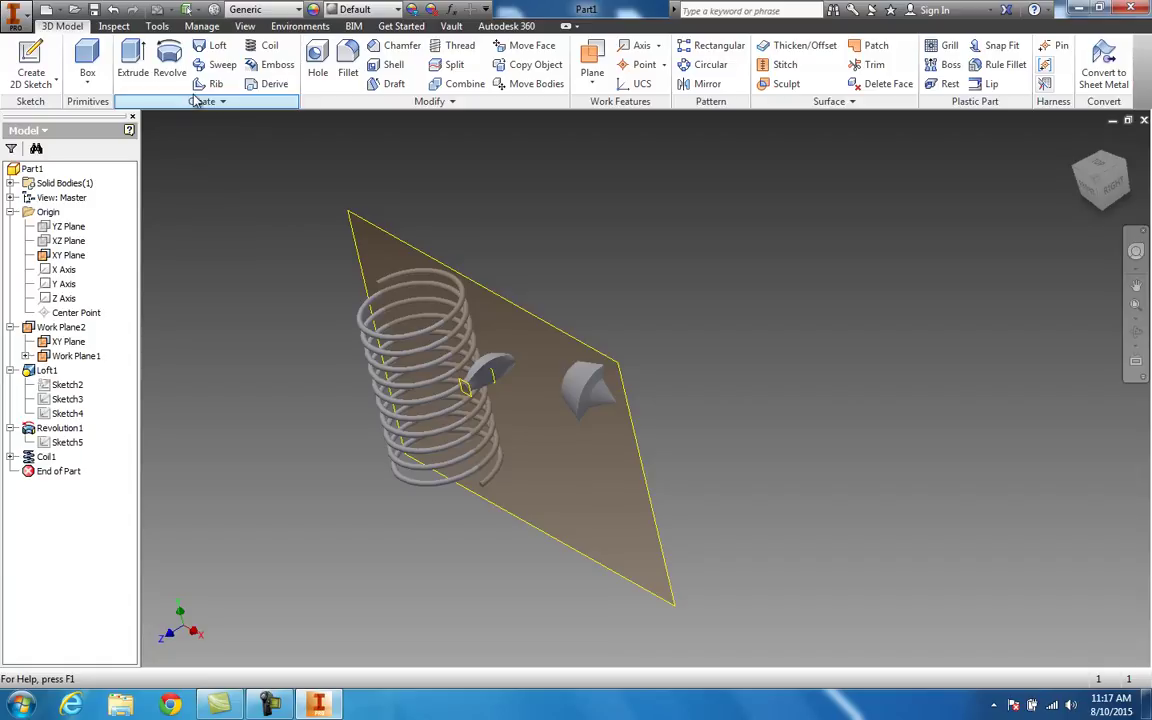
{"action": "middle_click_drag", "start_coordinate": [328, 253], "coordinate": [244, 249]}
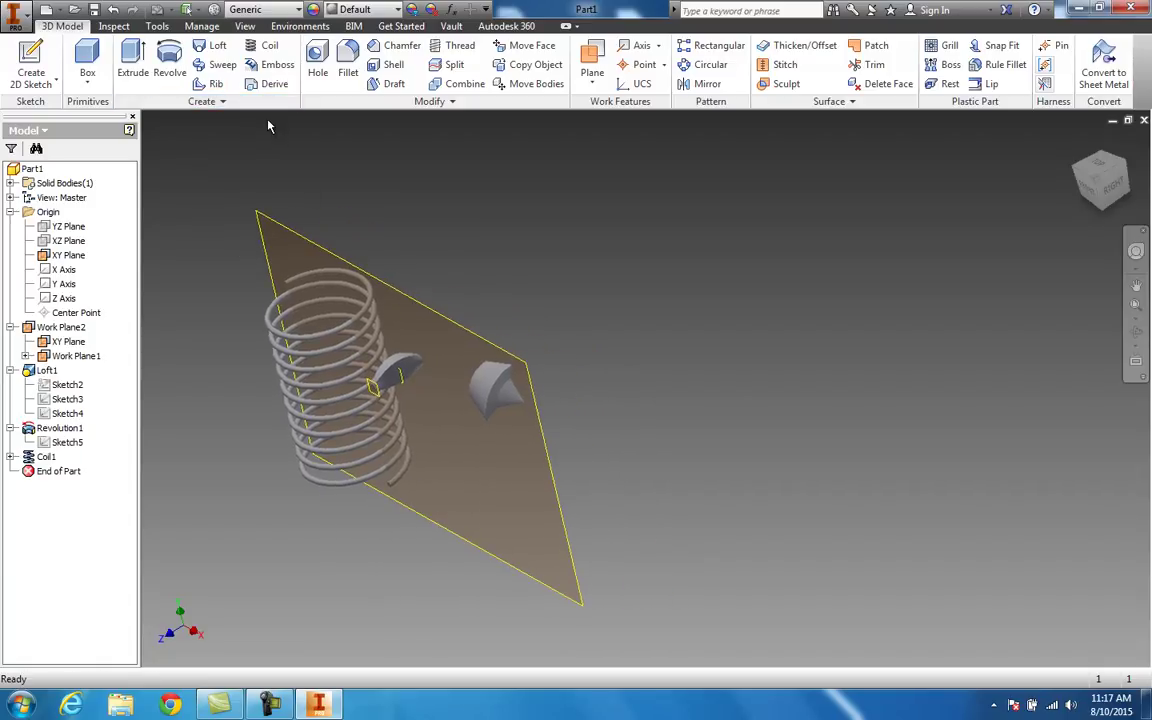
{"action": "middle_click_drag", "start_coordinate": [420, 289], "coordinate": [458, 257]}
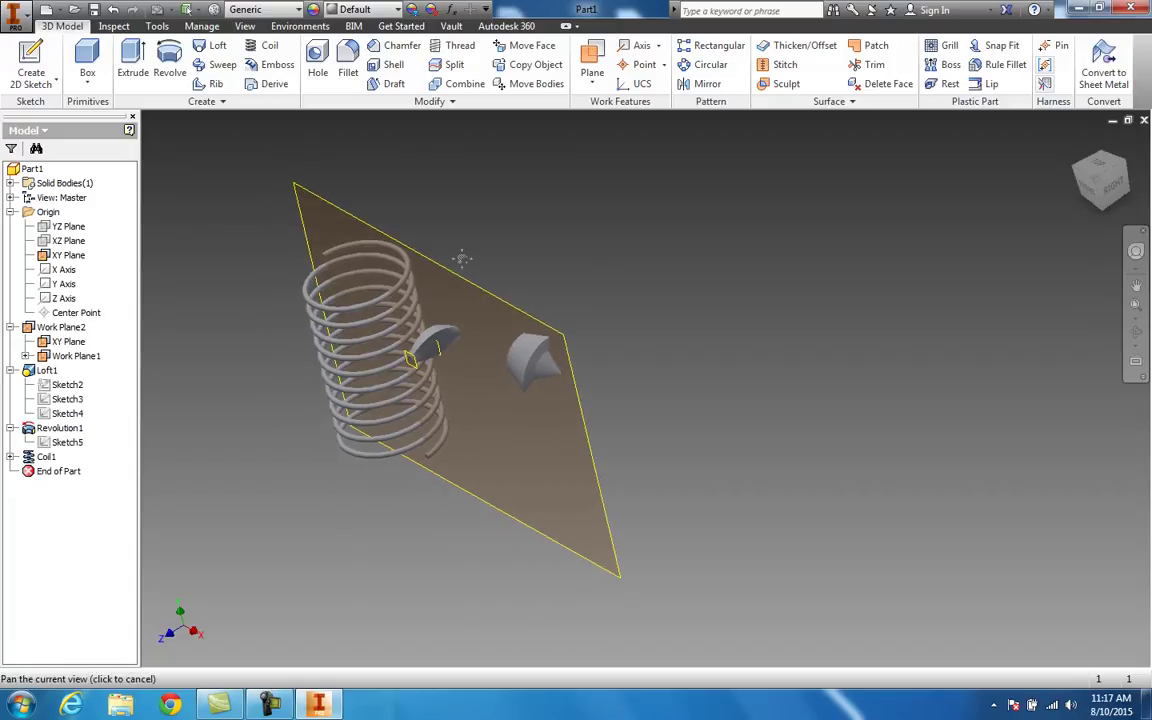
{"action": "middle_click_drag", "start_coordinate": [619, 246], "coordinate": [565, 223]}
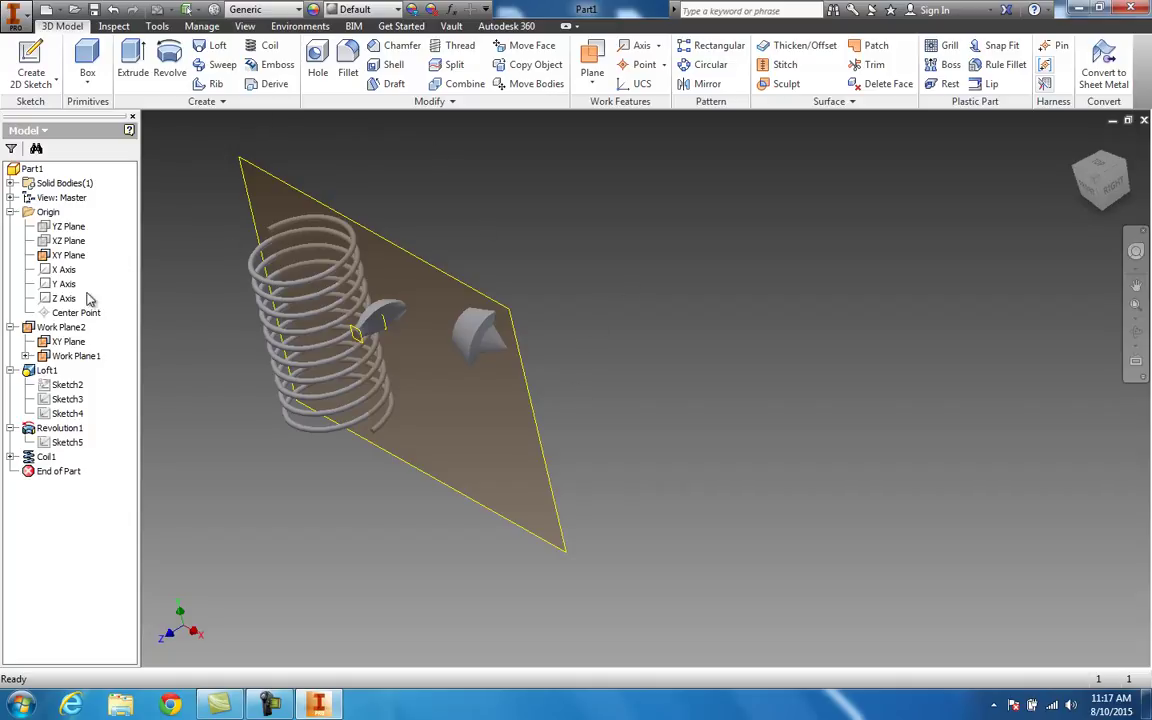
Sketch a circle about 7 in in diameter on the XY plane, centered on the horizontal axis about 120 in from the origin, and finish the sketch.
{"action": "right_click", "coordinate": [62, 255]}
{"action": "key", "text": "Escape"}
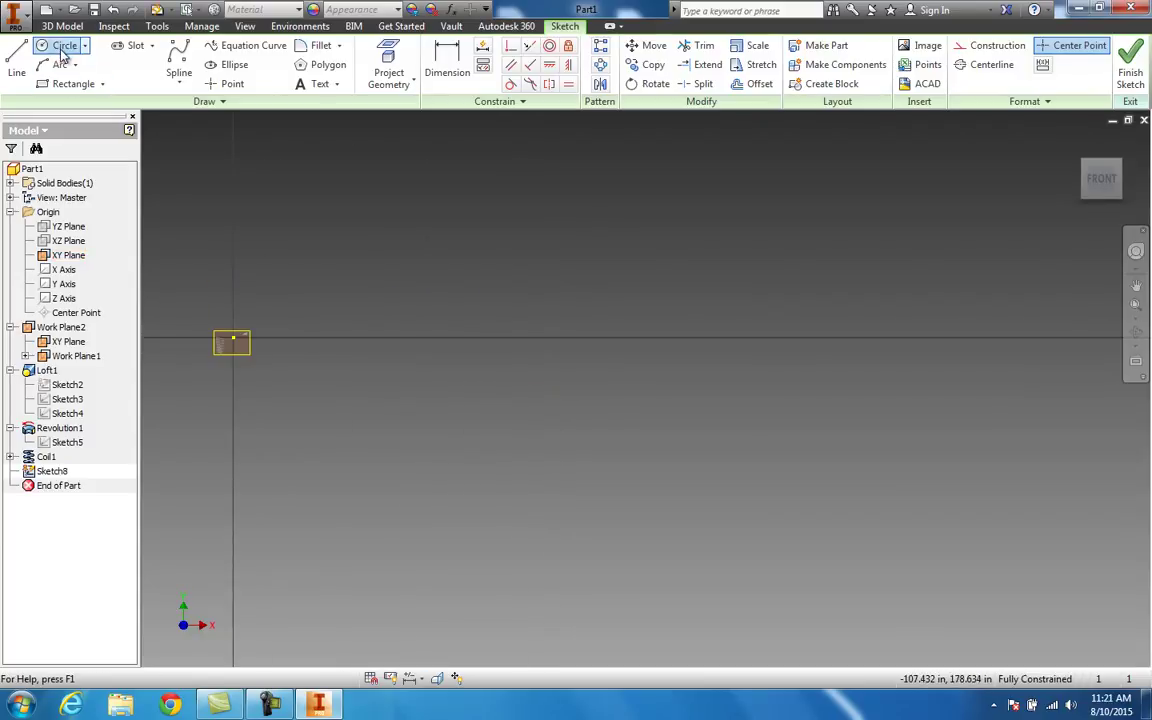
{"action": "left_click", "coordinate": [63, 46]}
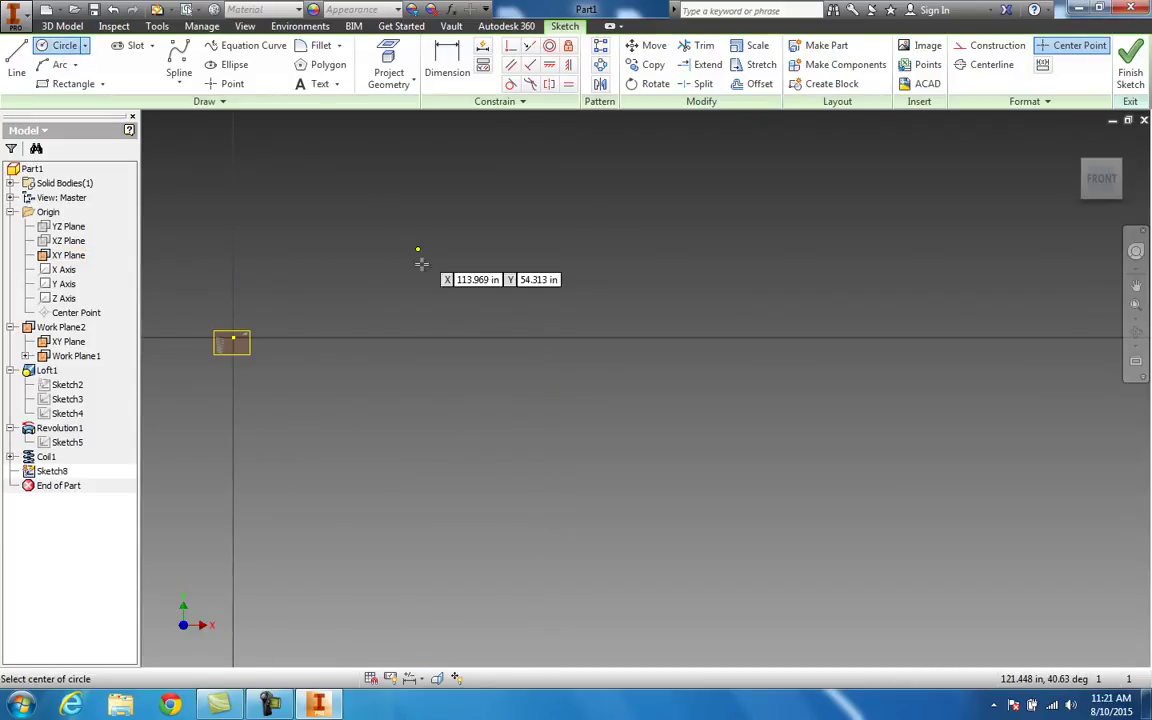
{"action": "left_click", "coordinate": [427, 337]}
{"action": "scroll", "coordinate": [427, 337], "scroll_direction": "down", "scroll_amount": 2}
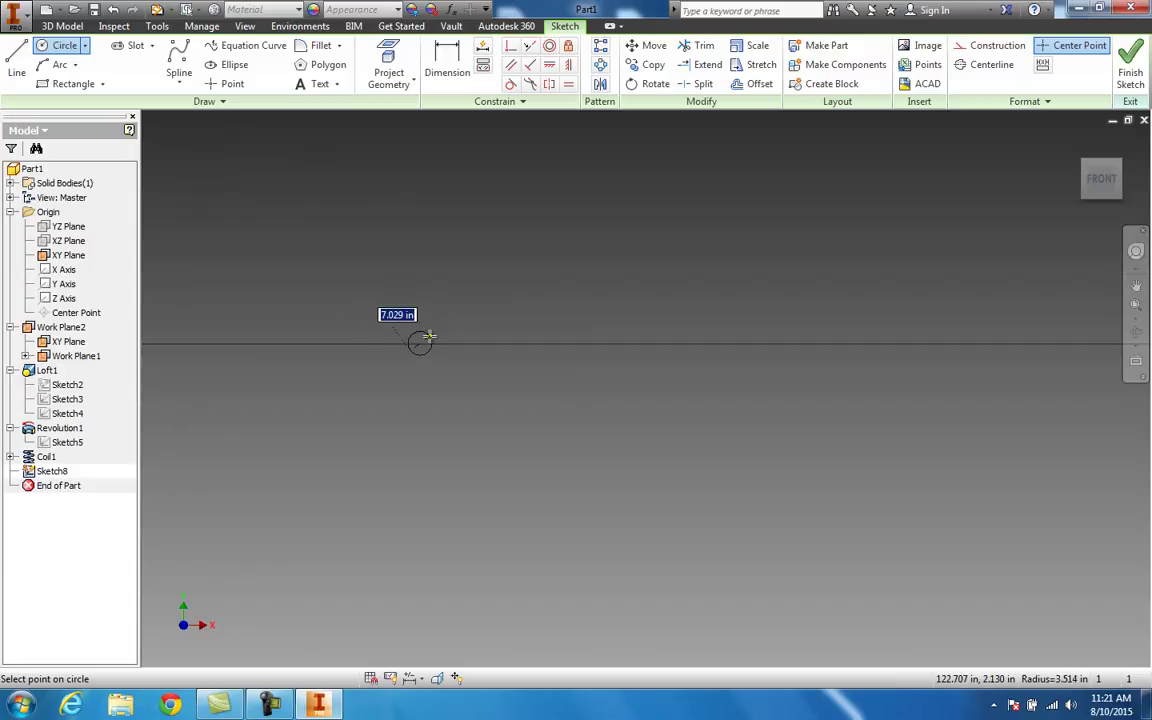
{"action": "left_click", "coordinate": [427, 337]}
{"action": "scroll", "coordinate": [625, 300], "scroll_direction": "down", "scroll_amount": 1}
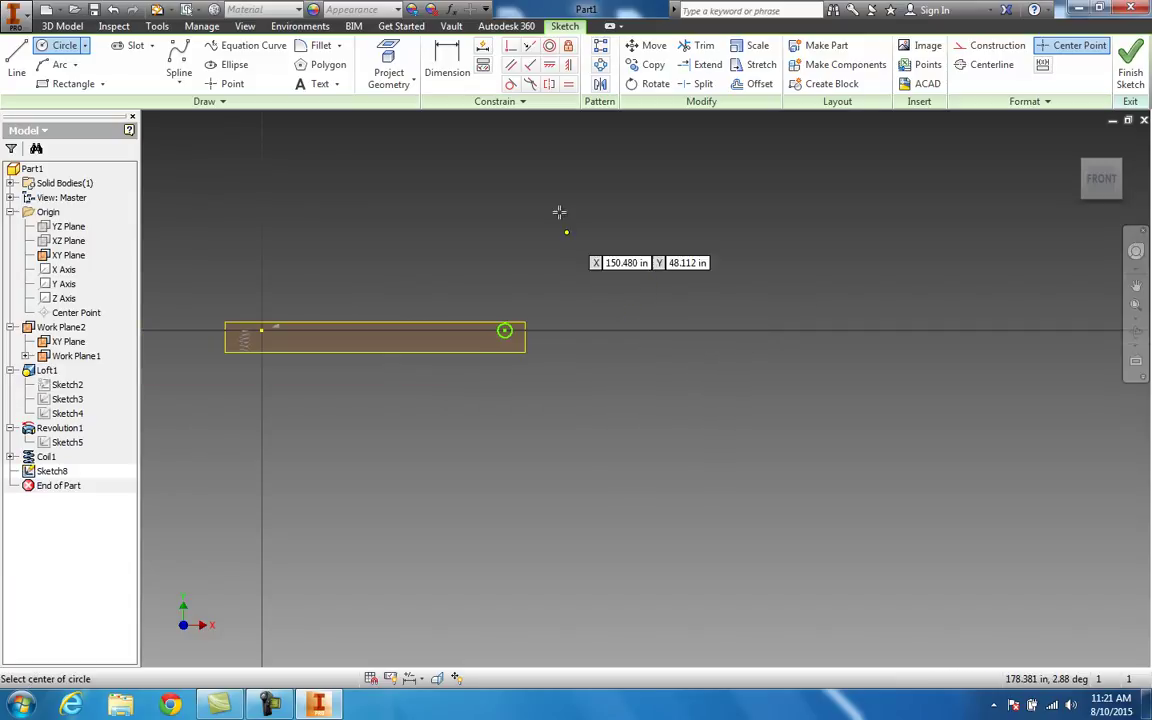
{"action": "left_click", "coordinate": [1131, 72]}
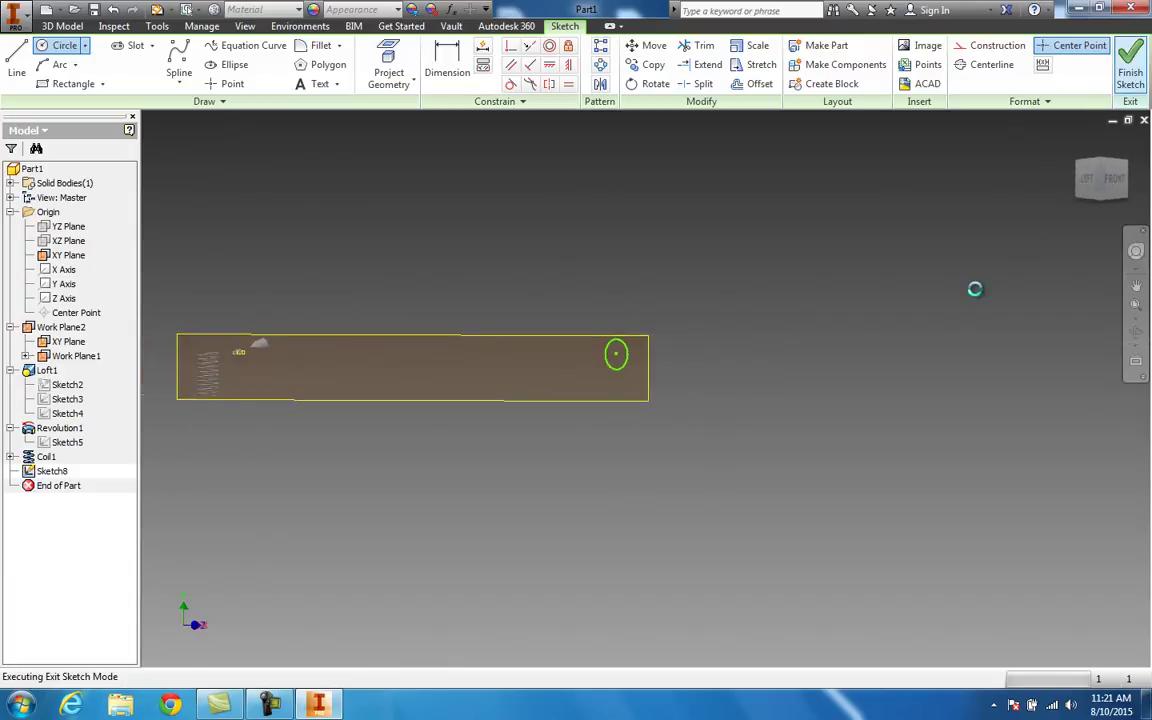
Create a work plane parallel to the YZ plane through the center of the new circle.
{"action": "left_click_drag", "start_coordinate": [1081, 208], "coordinate": [1106, 232]}
{"action": "scroll", "coordinate": [945, 358], "scroll_direction": "down", "scroll_amount": 3}
{"action": "middle_click_drag", "start_coordinate": [945, 358], "coordinate": [738, 329]}
{"action": "scroll", "coordinate": [620, 406], "scroll_direction": "up", "scroll_amount": 3}
{"action": "scroll", "coordinate": [603, 413], "scroll_direction": "up", "scroll_amount": 3}
{"action": "left_click", "coordinate": [625, 391]}
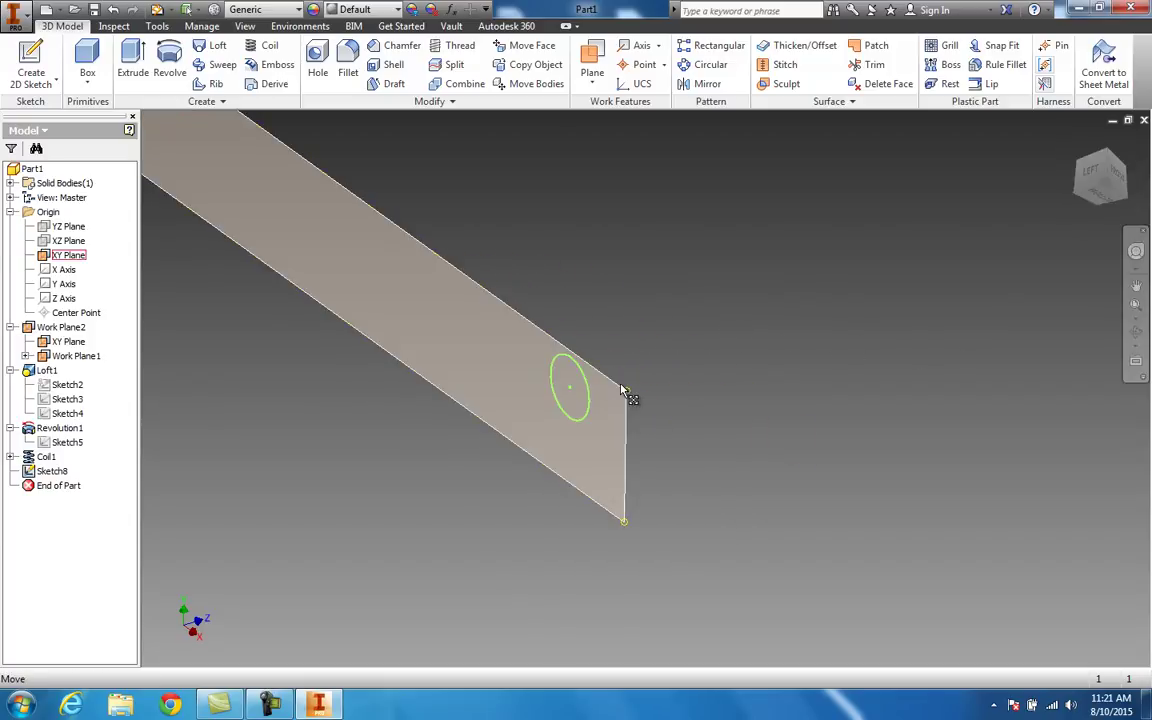
{"action": "left_click", "coordinate": [630, 415]}
{"action": "scroll", "coordinate": [583, 418], "scroll_direction": "down", "scroll_amount": 2}
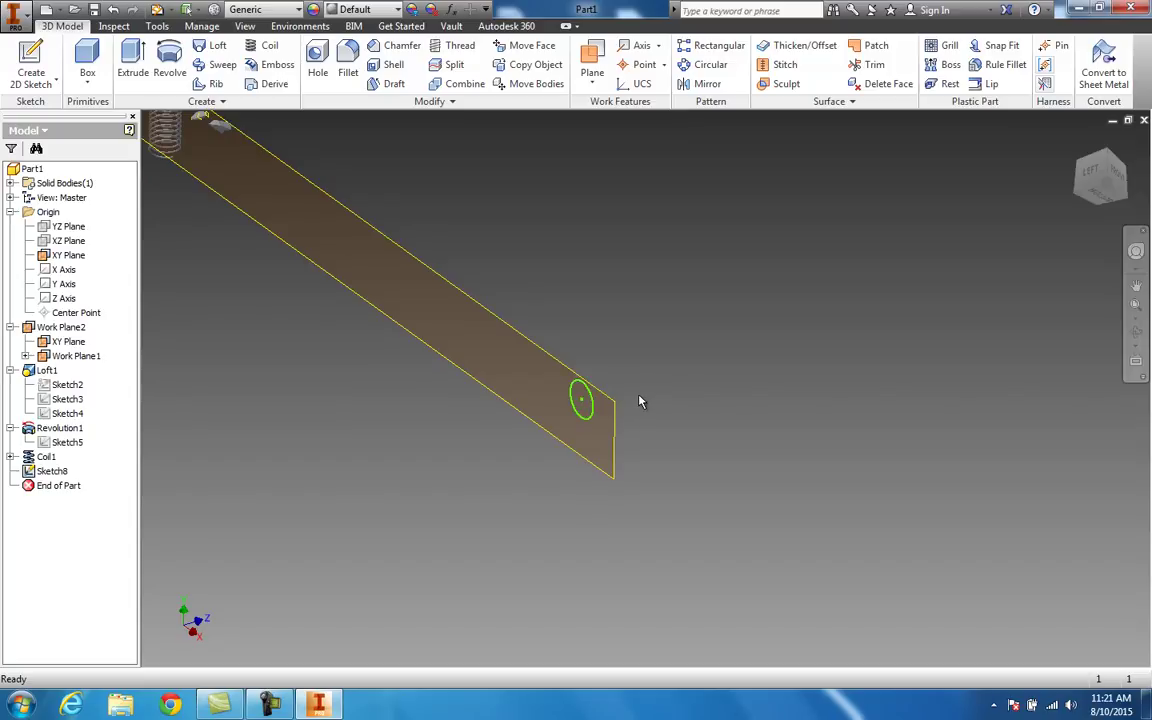
{"action": "scroll", "coordinate": [632, 403], "scroll_direction": "up", "scroll_amount": 2}
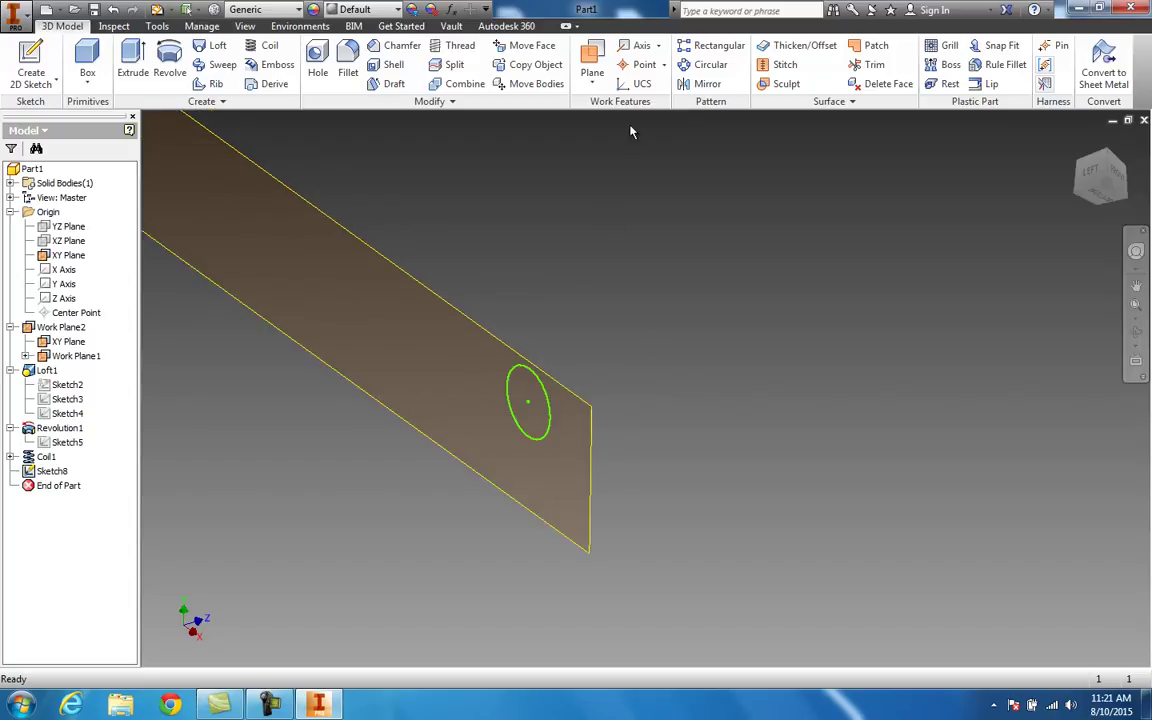
{"action": "scroll", "coordinate": [196, 337], "scroll_direction": "down", "scroll_amount": 5}
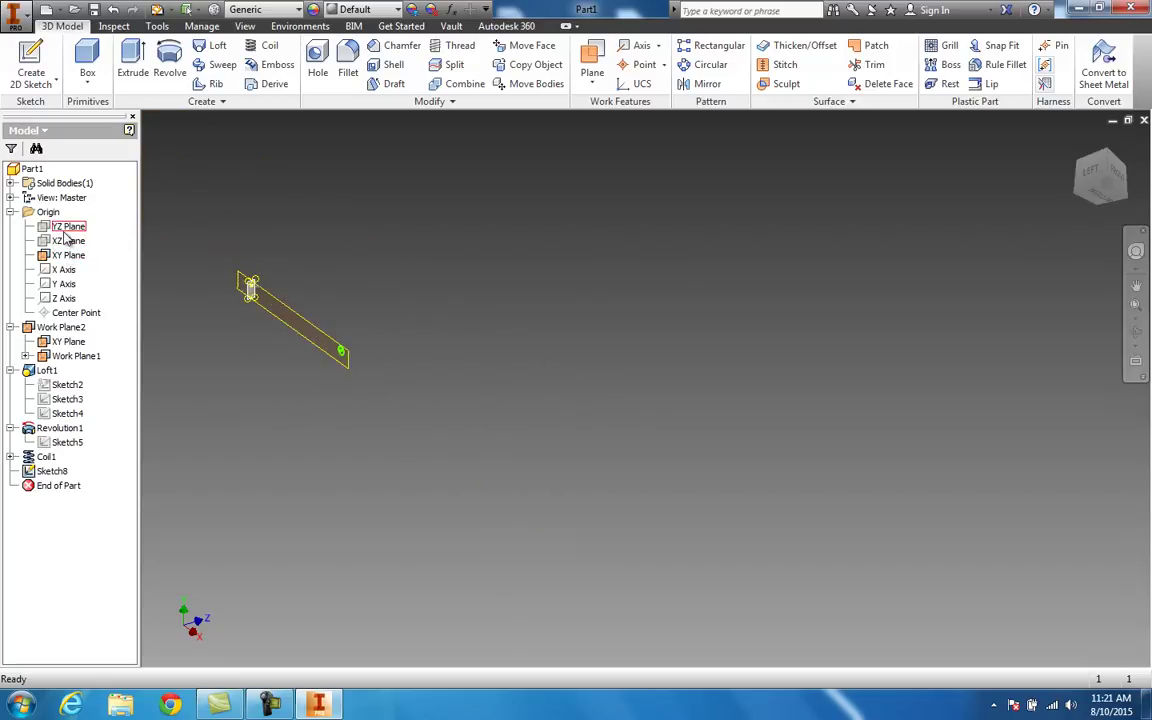
{"action": "scroll", "coordinate": [240, 283], "scroll_direction": "up", "scroll_amount": 5}
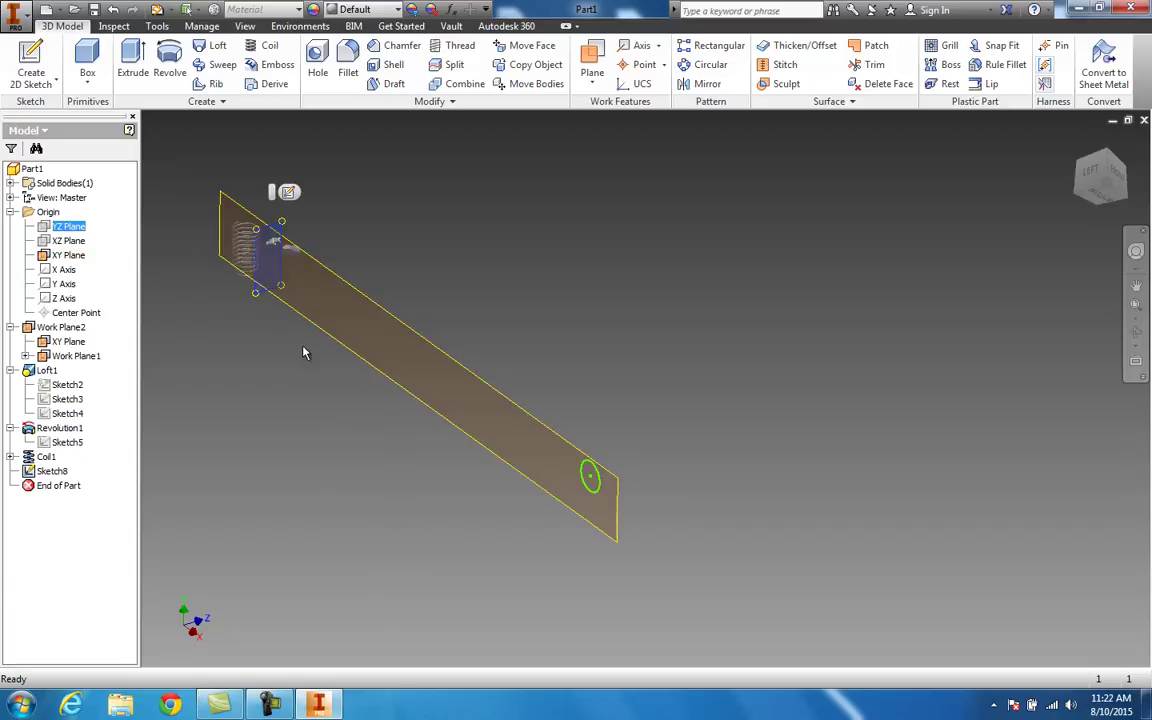
{"action": "left_click", "coordinate": [591, 58]}
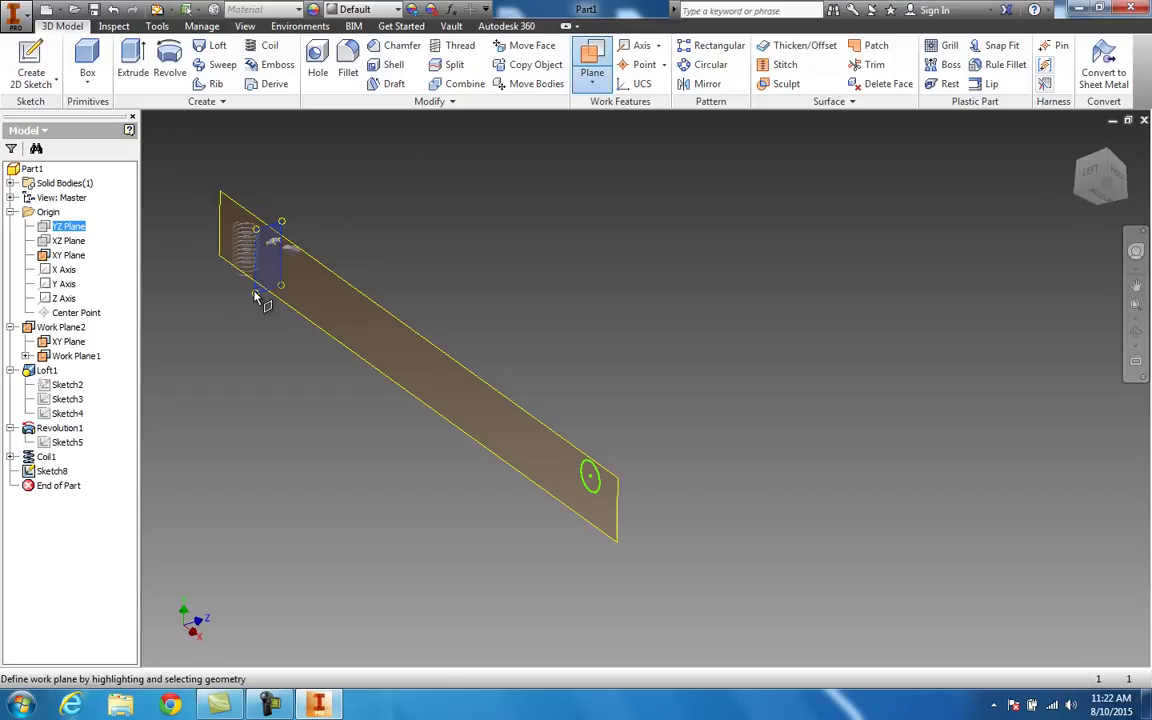
{"action": "left_click", "coordinate": [590, 477]}
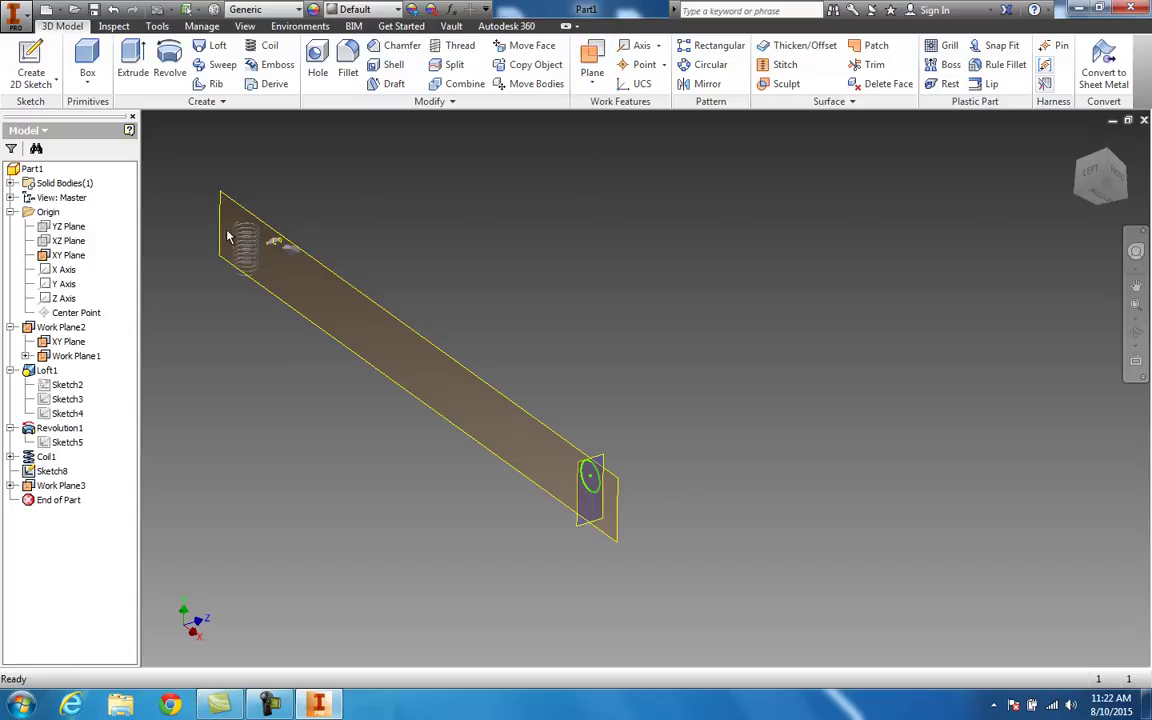
Examine how the new work plane cuts through the circle and the XY plane from the side, at an angle and from the back.
{"action": "left_click", "coordinate": [53, 258]}
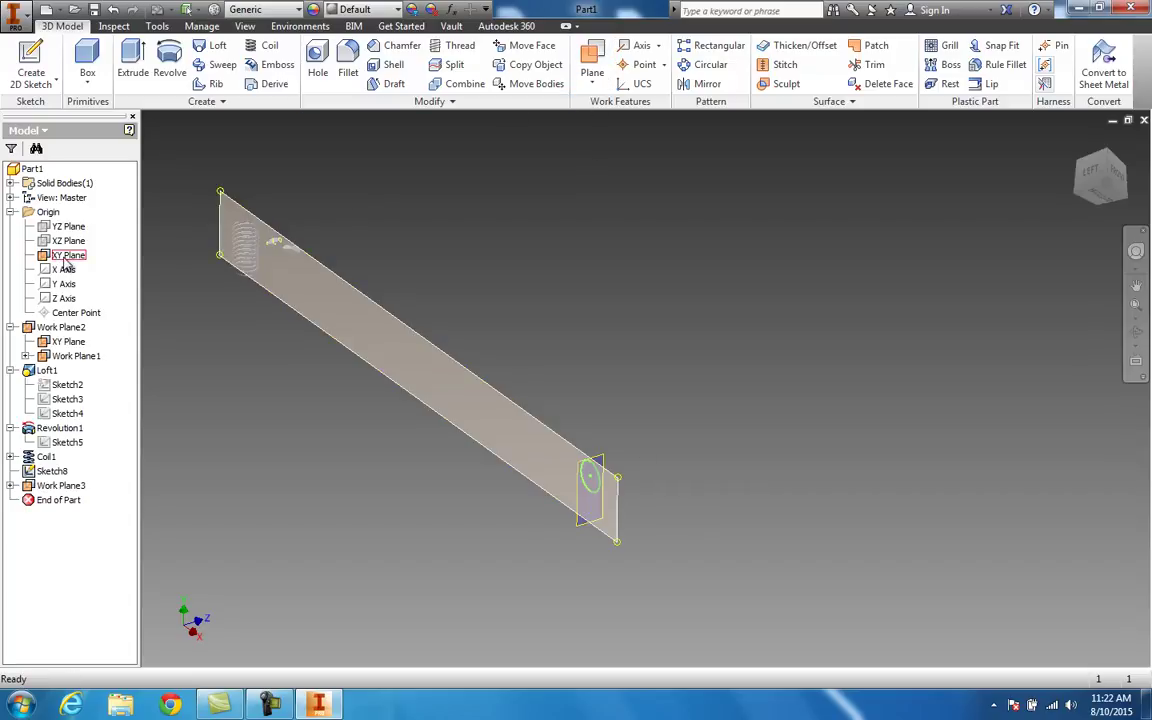
{"action": "left_click", "coordinate": [516, 534]}
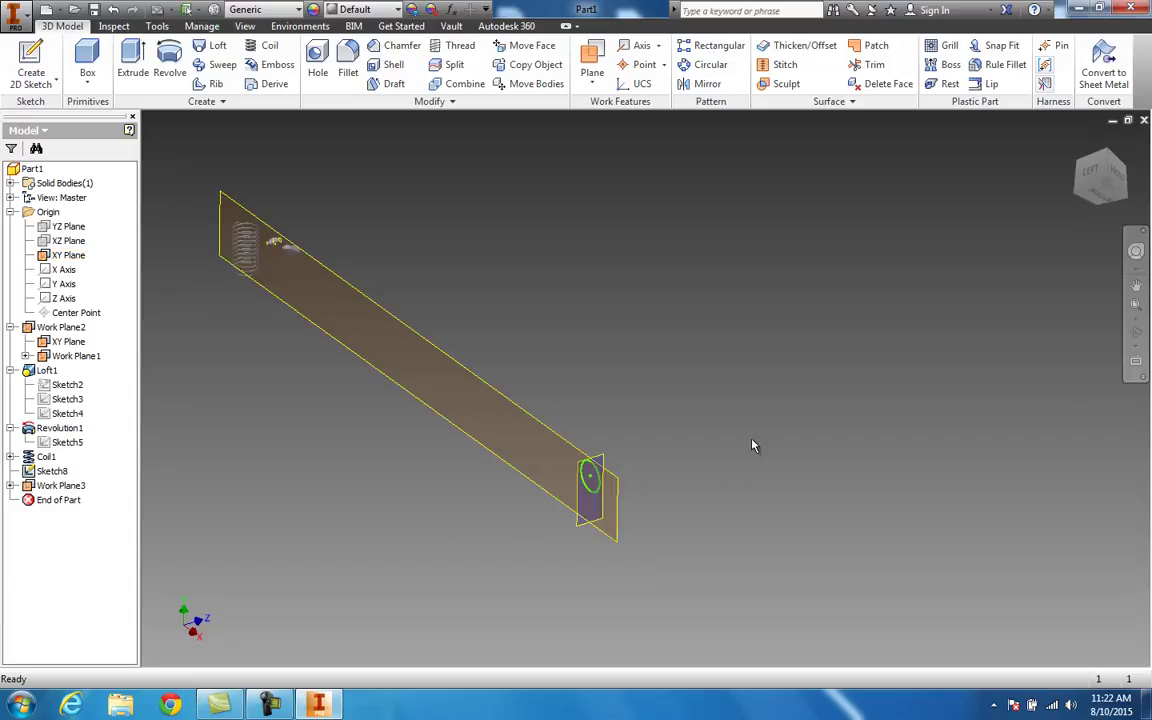
{"action": "scroll", "coordinate": [605, 495], "scroll_direction": "up", "scroll_amount": 5}
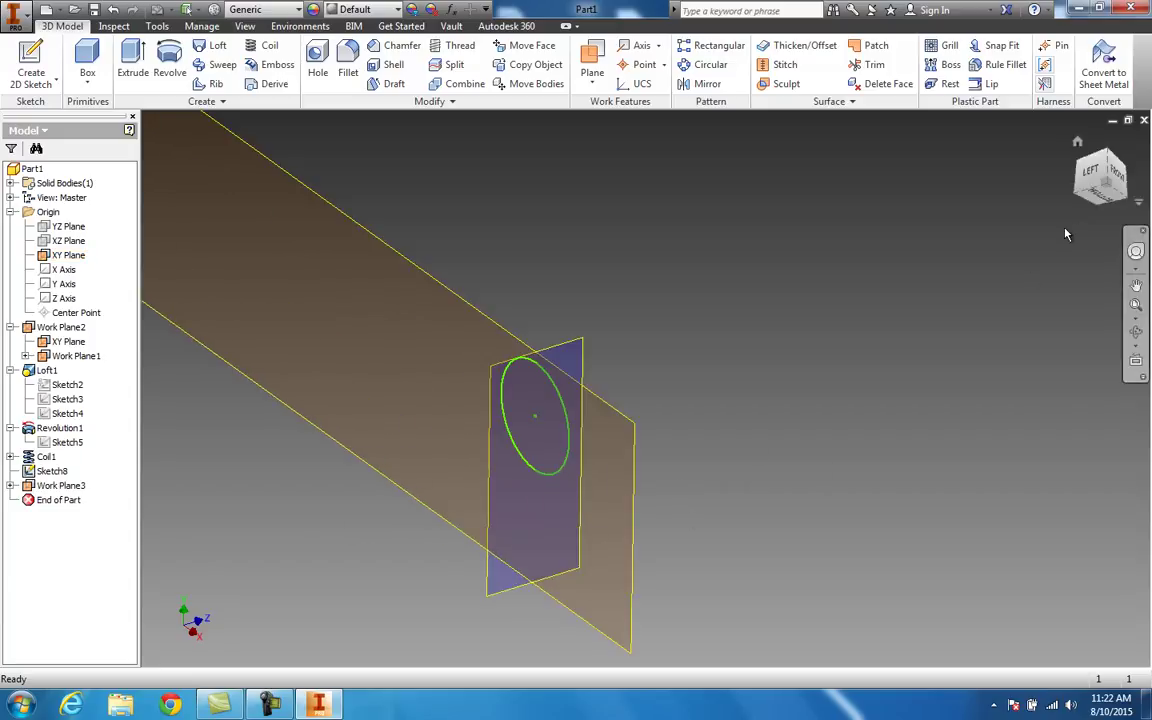
{"action": "left_click", "coordinate": [1090, 172]}
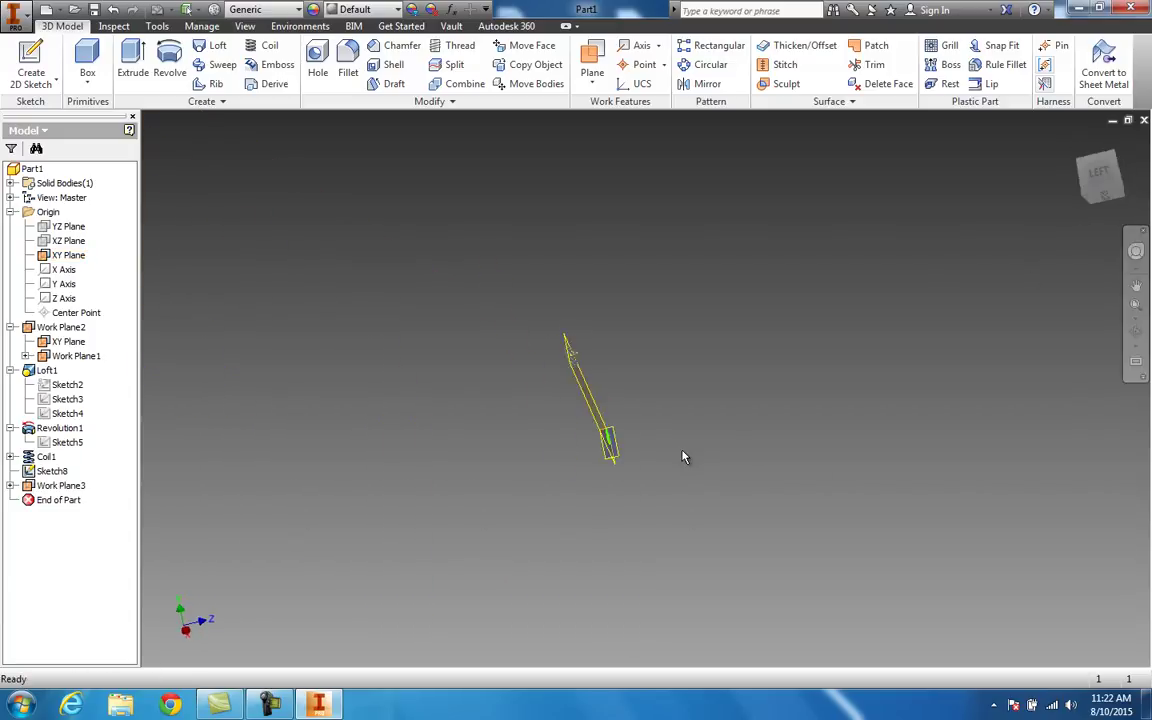
{"action": "left_click", "coordinate": [1143, 178]}
{"action": "left_click_drag", "start_coordinate": [1143, 178], "coordinate": [1057, 135]}
{"action": "left_click_drag", "start_coordinate": [995, 185], "coordinate": [868, 249]}
{"action": "scroll", "coordinate": [663, 455], "scroll_direction": "down", "scroll_amount": 5}
{"action": "left_click", "coordinate": [1100, 174]}
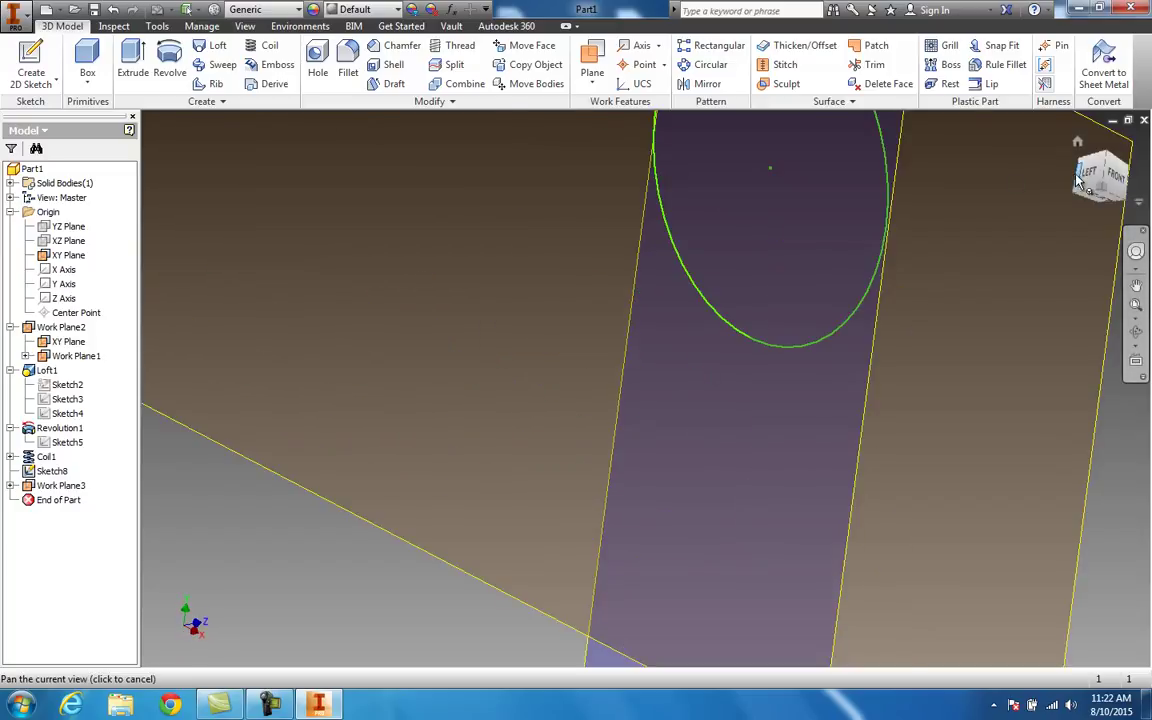
{"action": "scroll", "coordinate": [880, 381], "scroll_direction": "down", "scroll_amount": 6}
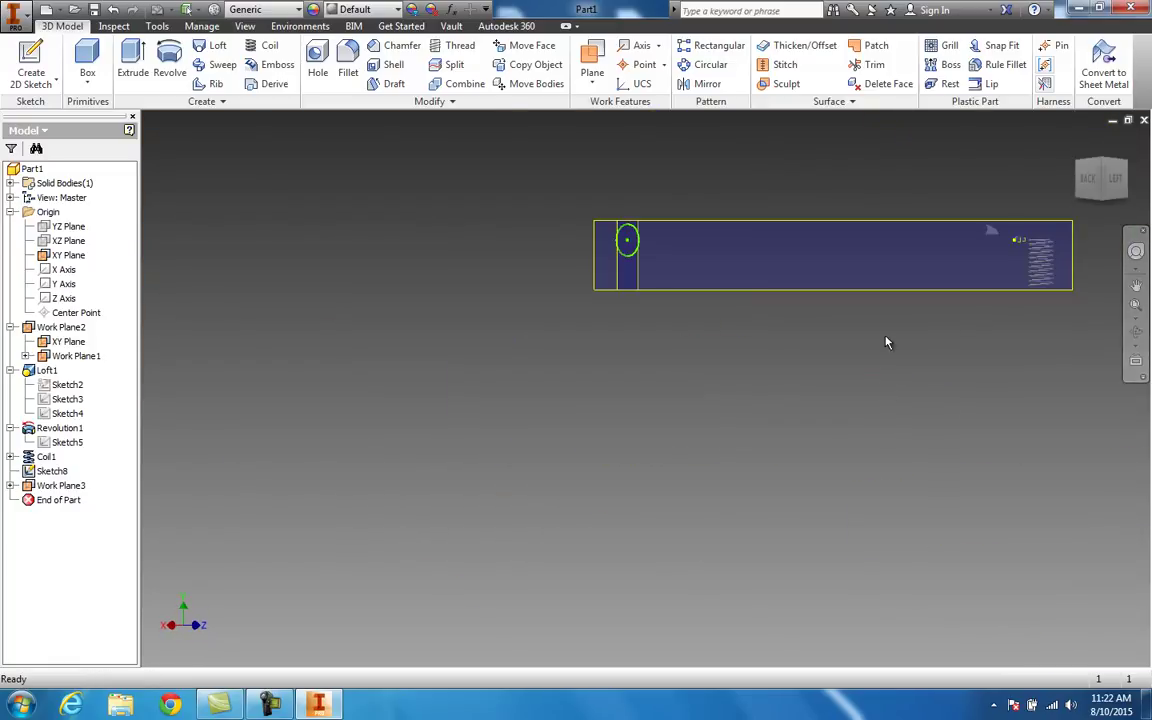
{"action": "left_click", "coordinate": [1088, 179]}
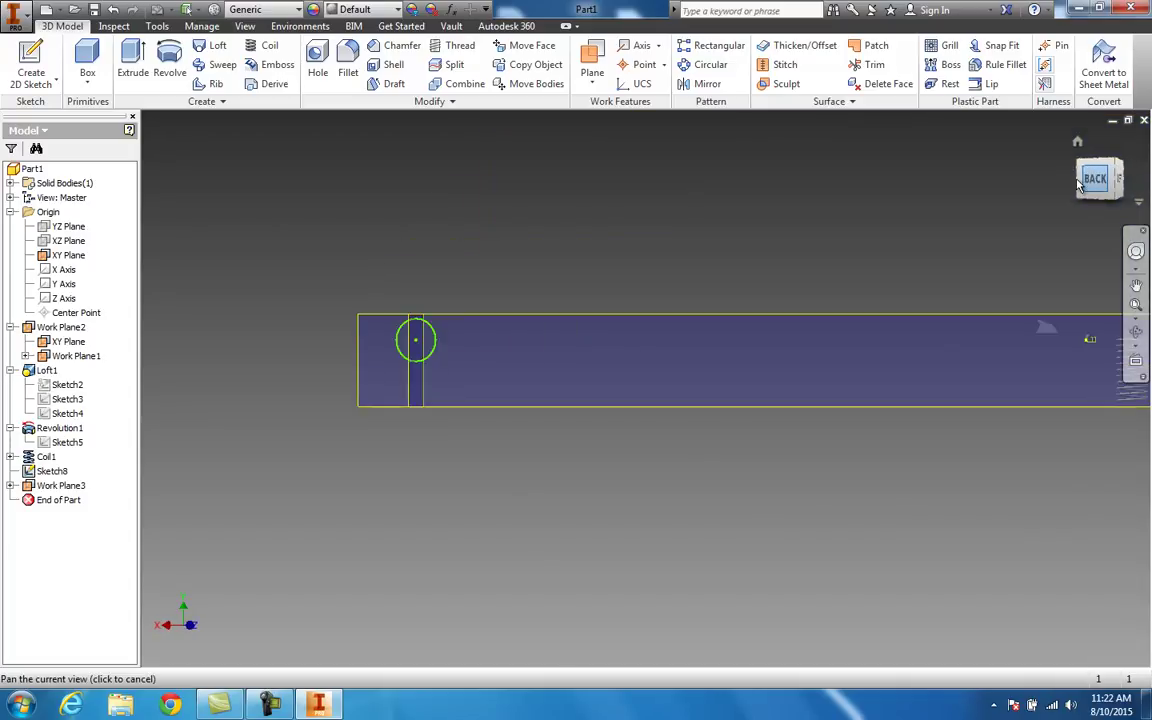
{"action": "scroll", "coordinate": [410, 380], "scroll_direction": "down", "scroll_amount": 4}
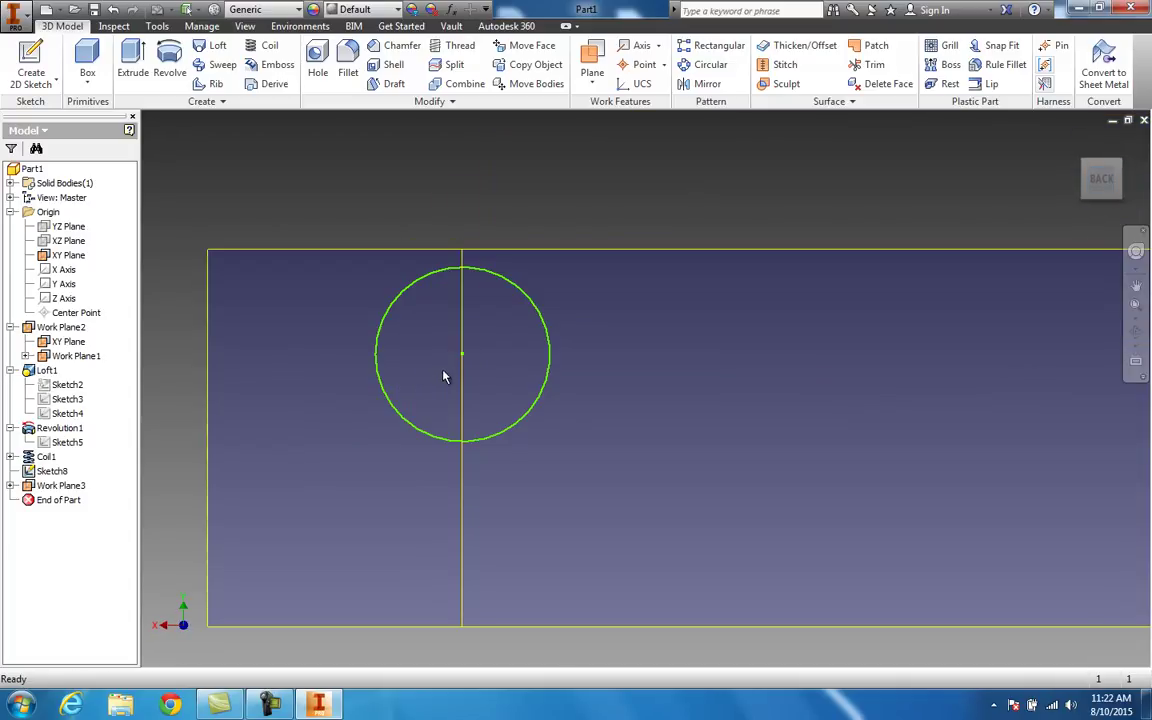
{"action": "scroll", "coordinate": [443, 376], "scroll_direction": "up", "scroll_amount": 5}
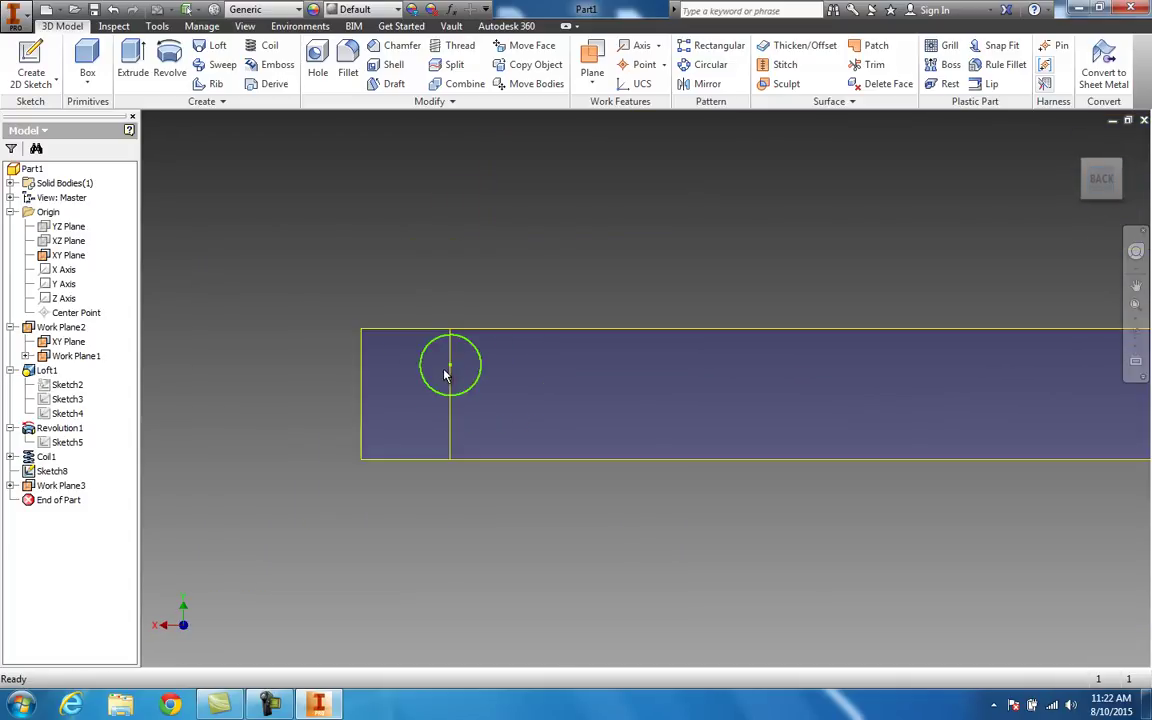
Start a new sketch on the work plane that passes through the circle's center.
{"action": "left_click", "coordinate": [1057, 181]}
{"action": "scroll", "coordinate": [655, 333], "scroll_direction": "down", "scroll_amount": 6}
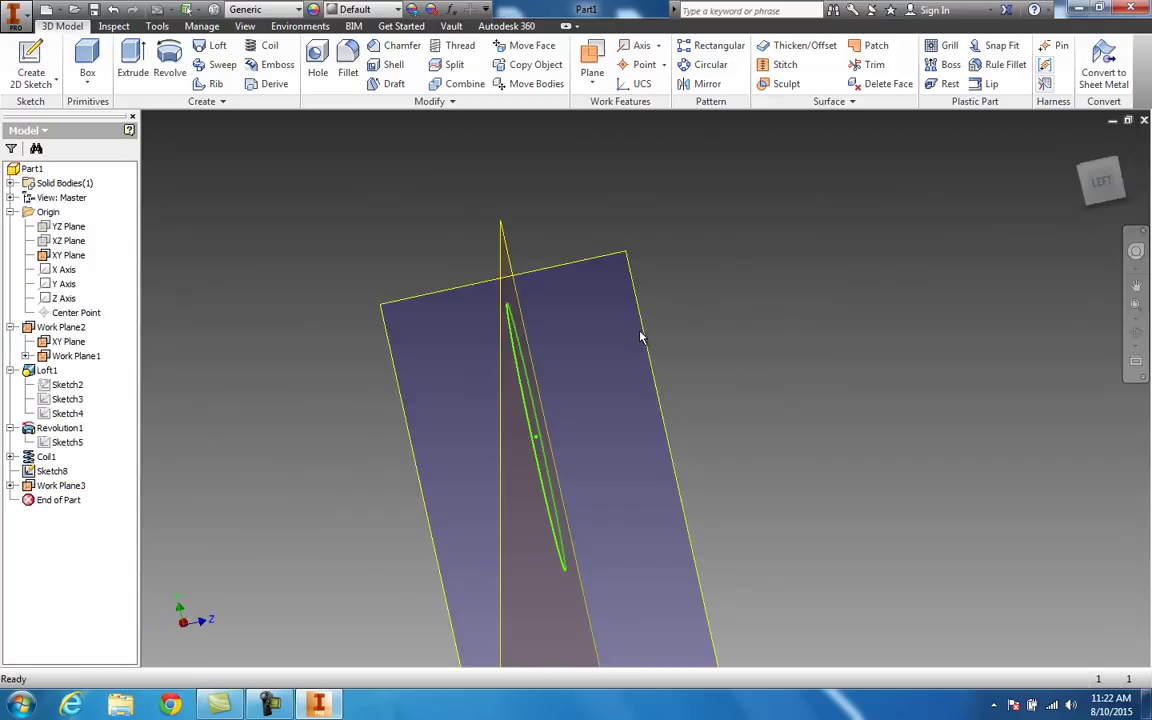
{"action": "left_click", "coordinate": [631, 296]}
{"action": "right_click", "coordinate": [632, 297]}
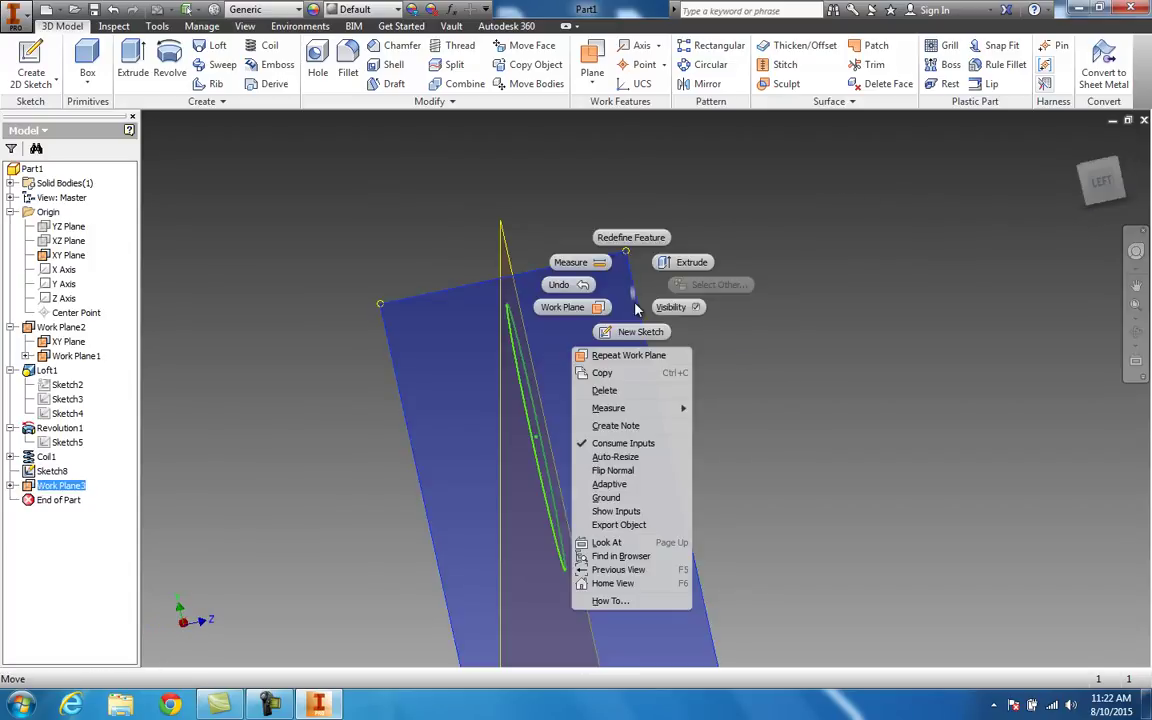
{"action": "left_click", "coordinate": [638, 330]}
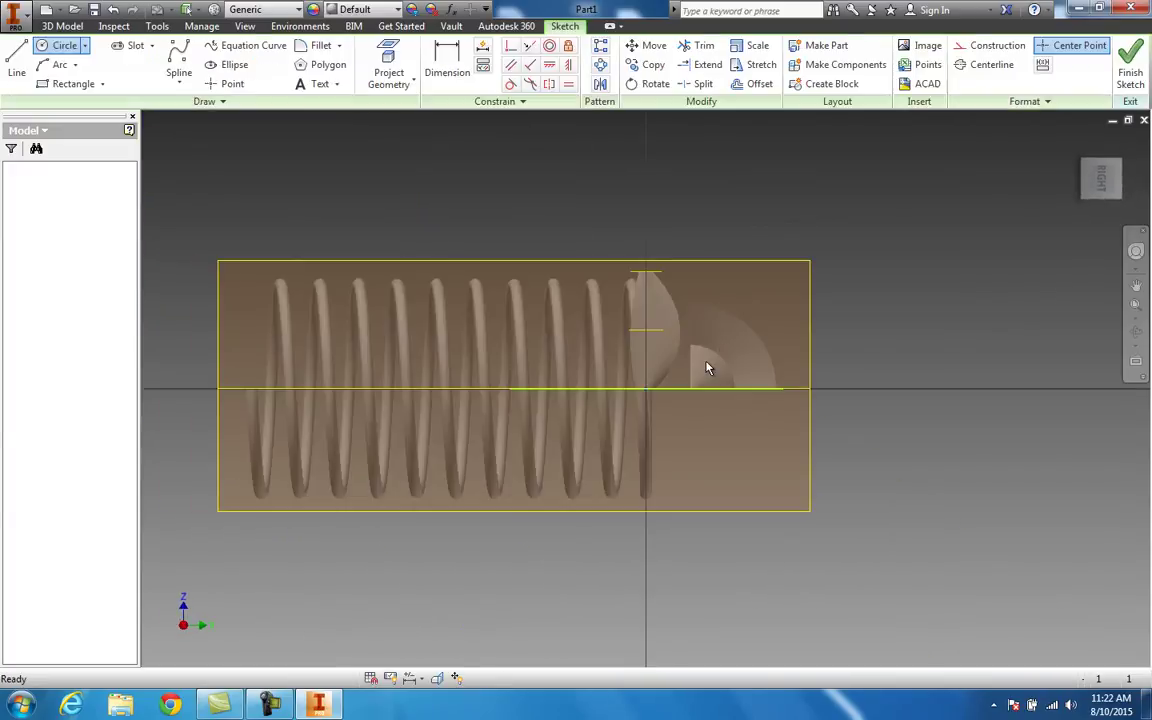
Project the edge-on geometry through the circle's center into the new sketch.
{"action": "left_click", "coordinate": [1102, 182]}
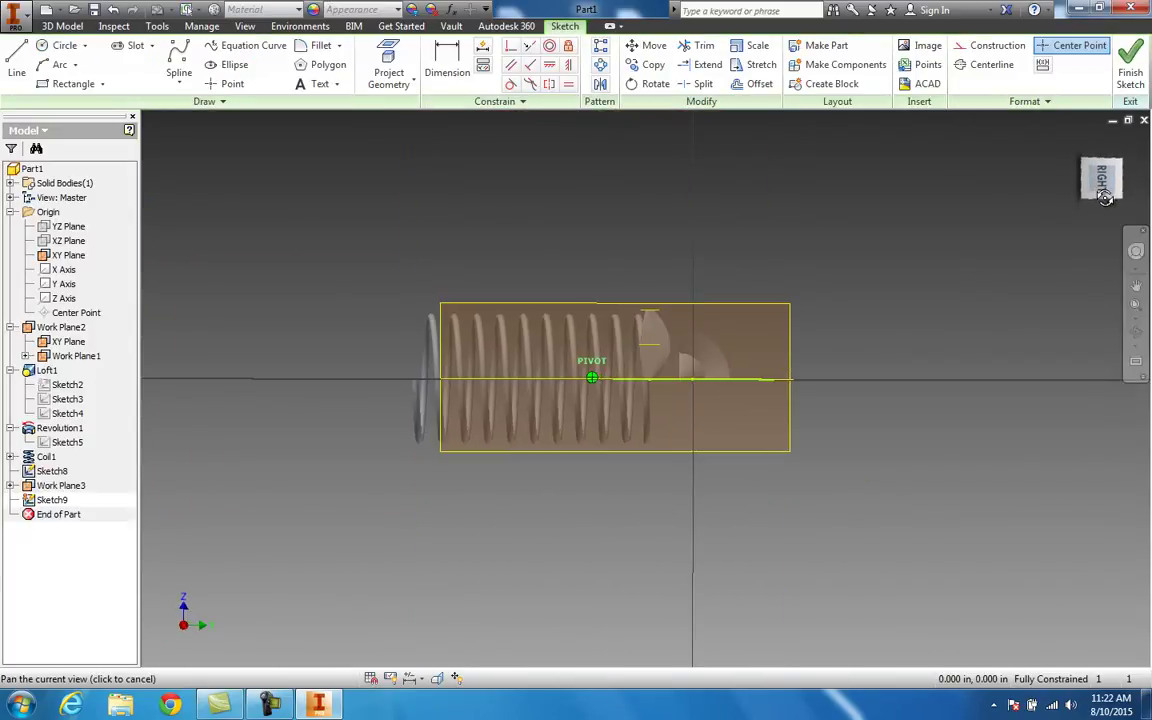
{"action": "scroll", "coordinate": [649, 390], "scroll_direction": "down", "scroll_amount": 8}
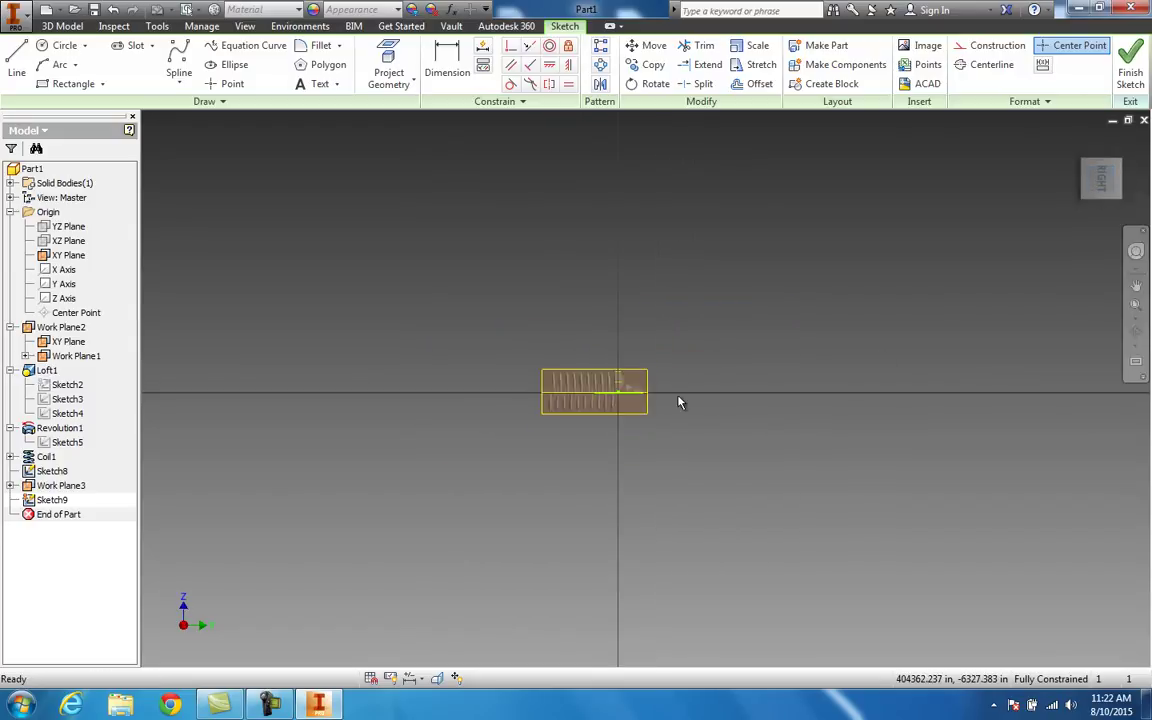
{"action": "scroll", "coordinate": [671, 396], "scroll_direction": "up", "scroll_amount": 8}
{"action": "scroll", "coordinate": [700, 393], "scroll_direction": "up", "scroll_amount": 3}
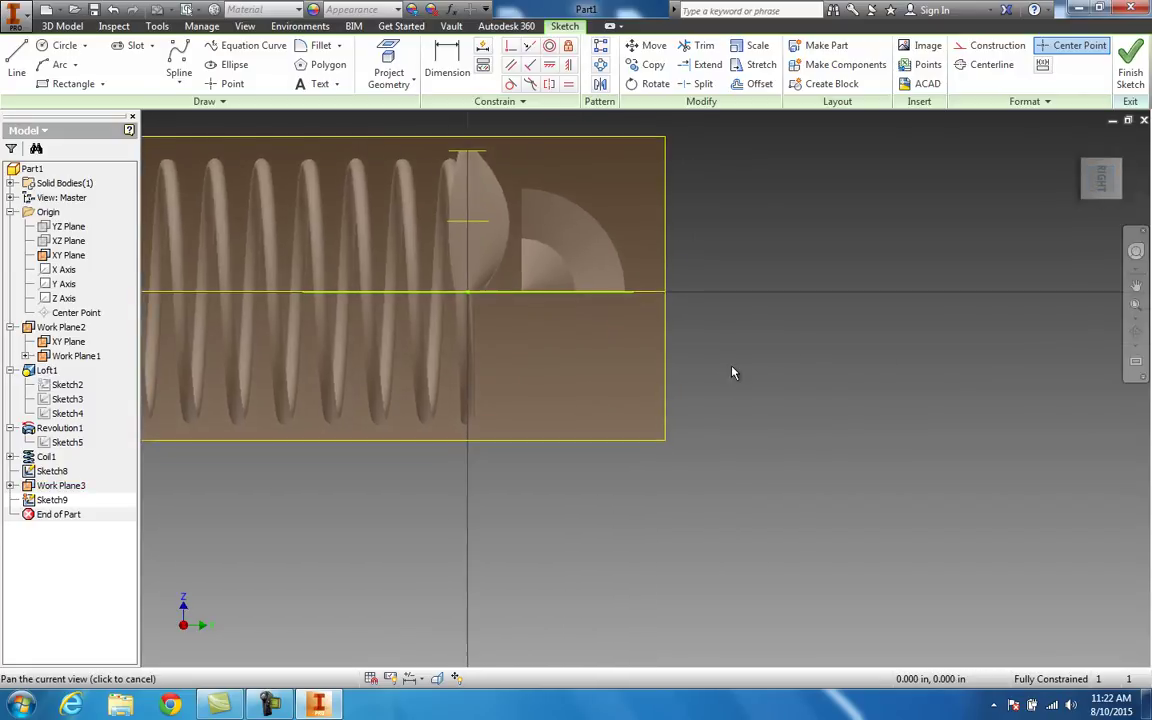
{"action": "left_click", "coordinate": [16, 65]}
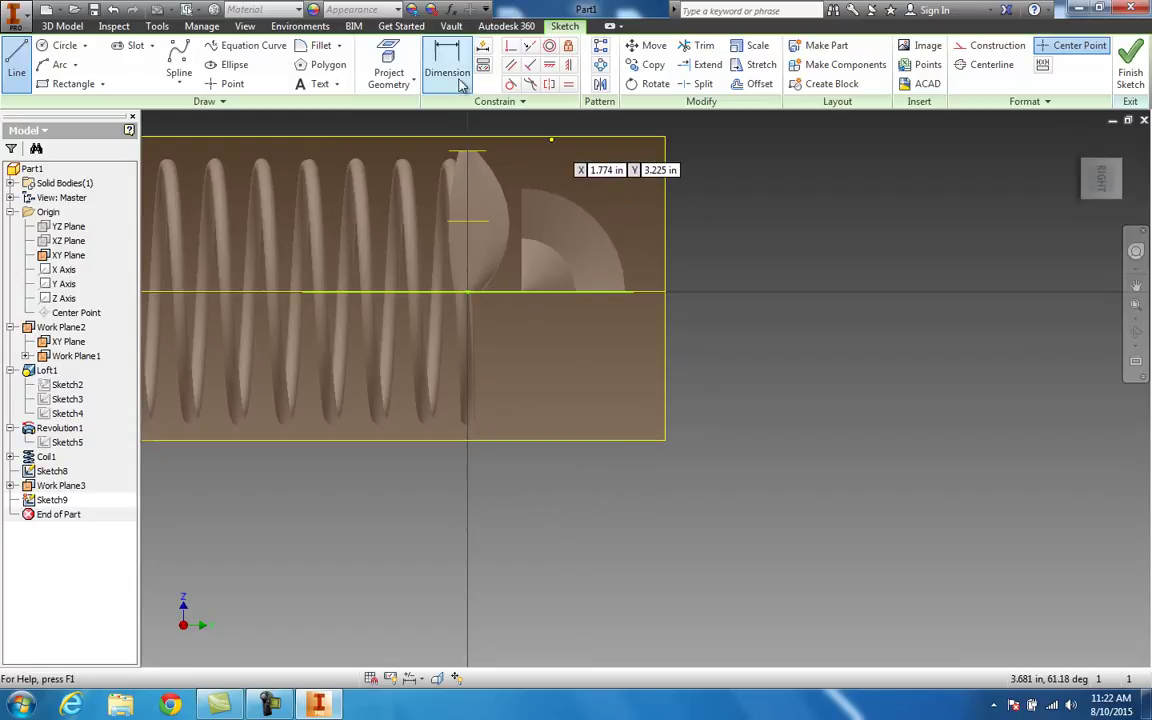
{"action": "left_click", "coordinate": [388, 65]}
{"action": "left_click", "coordinate": [494, 291]}
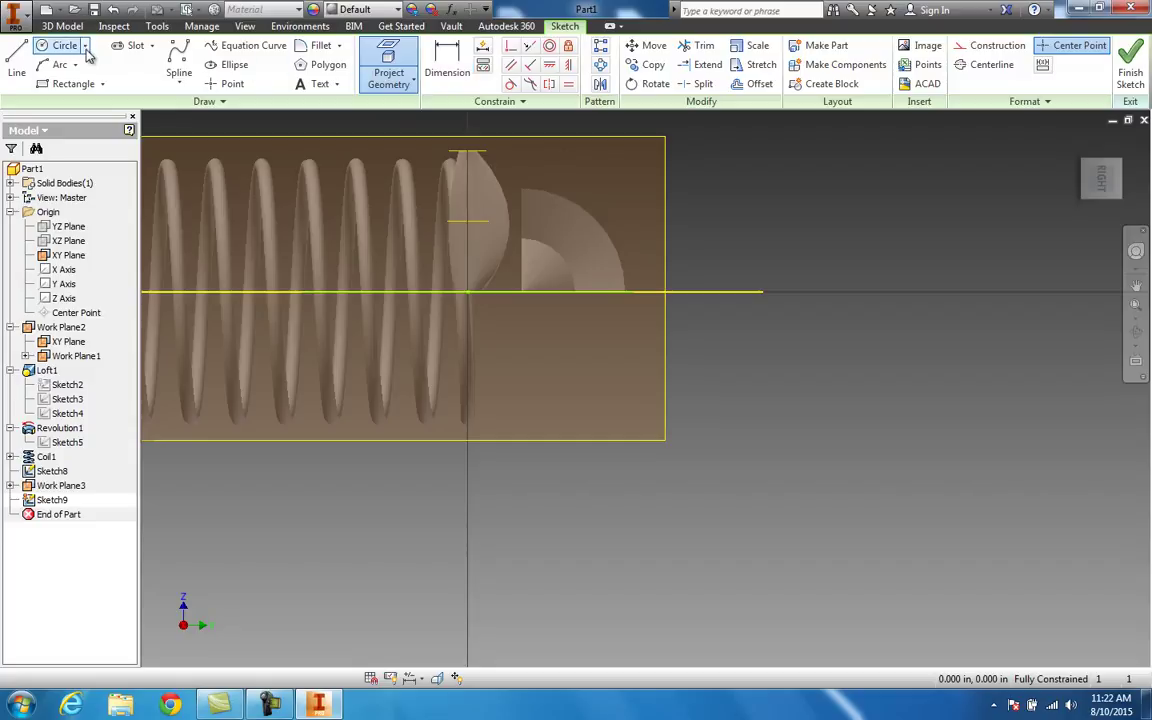
Draw a straight line about 8 in long from the circle's center, perpendicular to the projected line.
{"action": "left_click", "coordinate": [16, 62]}
{"action": "left_click", "coordinate": [468, 291]}
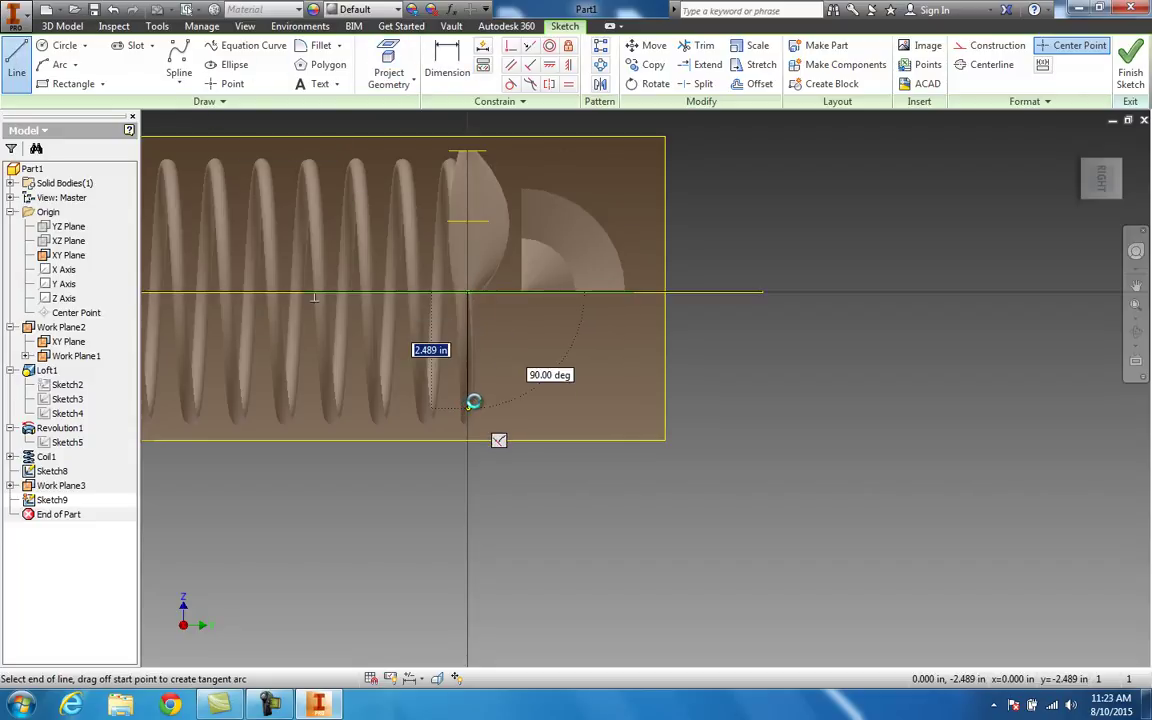
{"action": "middle_click_drag", "start_coordinate": [511, 356], "coordinate": [530, 300]}
{"action": "scroll", "coordinate": [506, 329], "scroll_direction": "down", "scroll_amount": 2}
{"action": "scroll", "coordinate": [510, 335], "scroll_direction": "up", "scroll_amount": 8}
{"action": "scroll", "coordinate": [530, 365], "scroll_direction": "down", "scroll_amount": 10}
{"action": "middle_click_drag", "start_coordinate": [543, 381], "coordinate": [507, 291]}
{"action": "scroll", "coordinate": [507, 291], "scroll_direction": "up", "scroll_amount": 3}
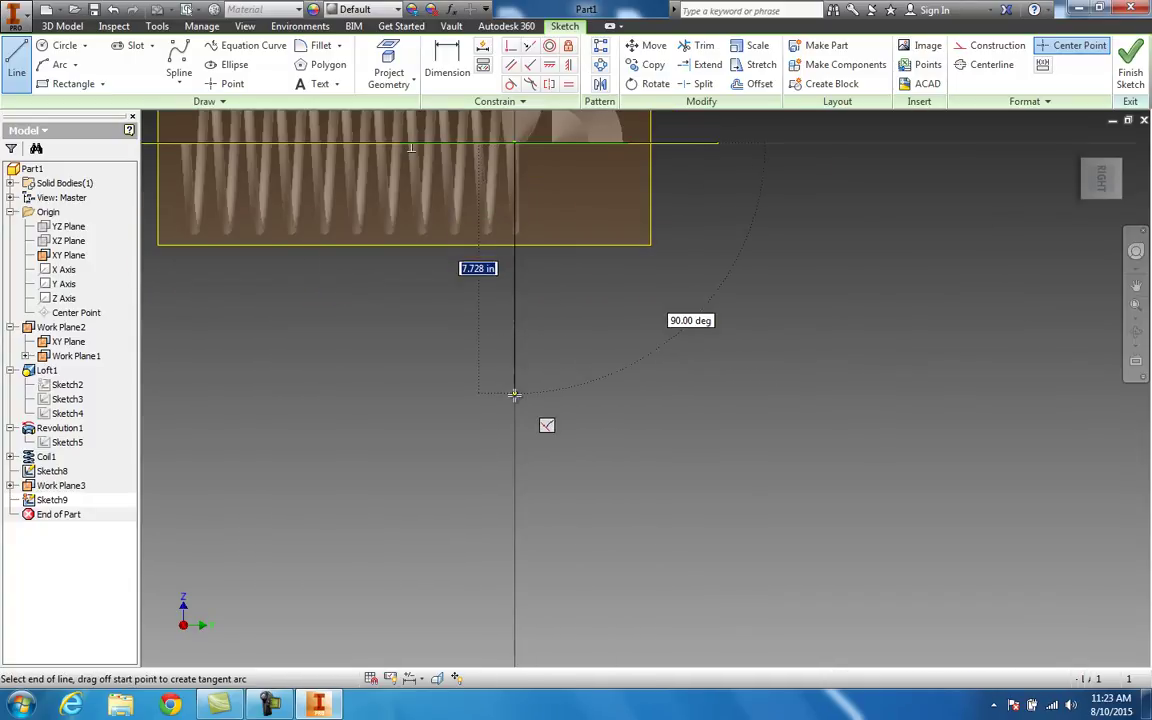
{"action": "middle_click_drag", "start_coordinate": [689, 483], "coordinate": [543, 373]}
{"action": "scroll", "coordinate": [645, 407], "scroll_direction": "up", "scroll_amount": 3}
Continue the path from the perpendicular line's end with five connected straight segments at varying angles, the third and last each about 22 in long.
{"action": "left_click", "coordinate": [684, 421]}
{"action": "scroll", "coordinate": [686, 420], "scroll_direction": "down", "scroll_amount": 5}
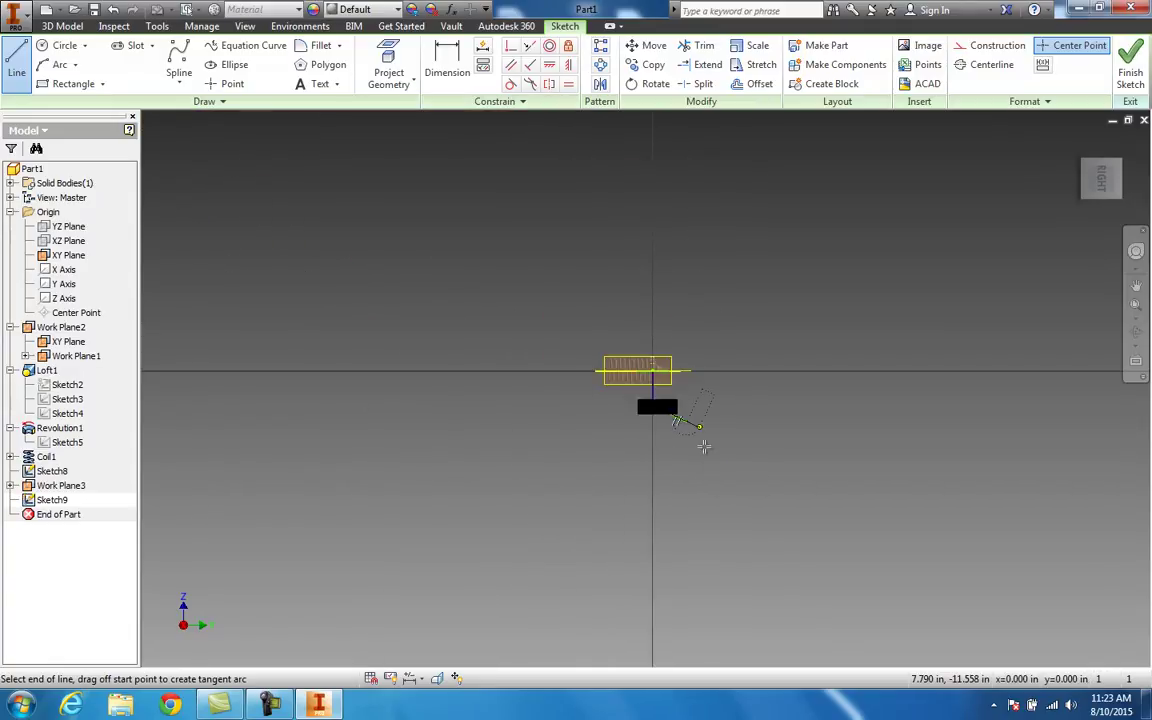
{"action": "left_click", "coordinate": [697, 491]}
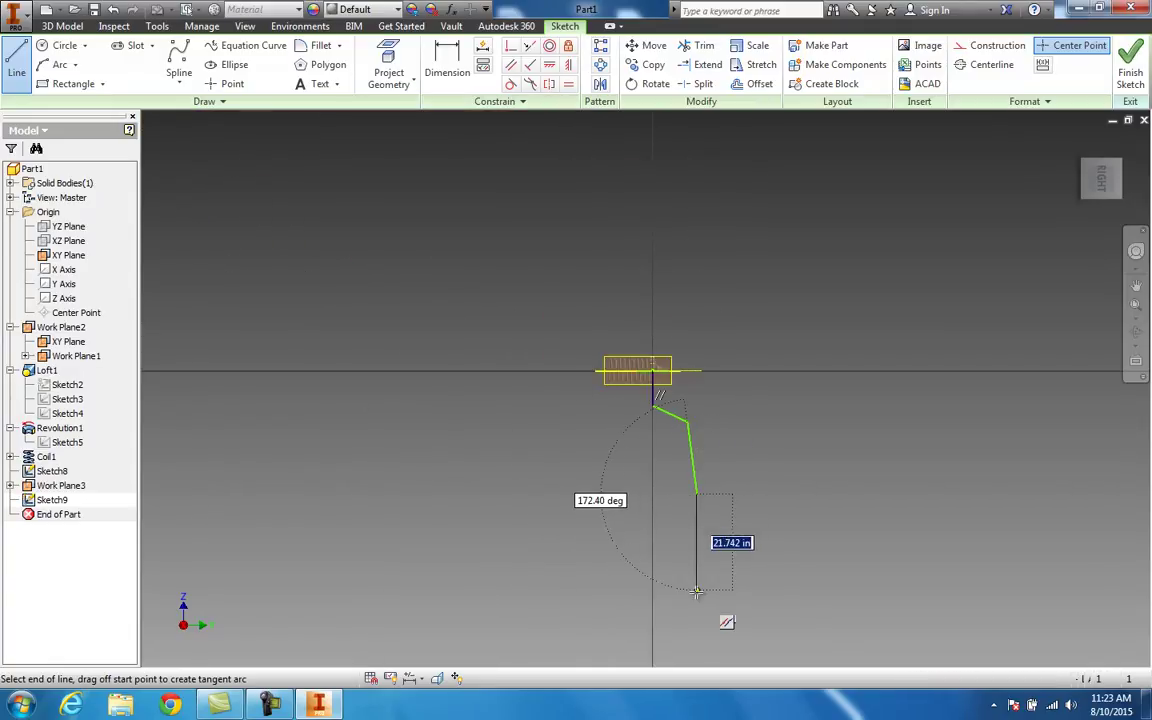
{"action": "left_click", "coordinate": [697, 592]}
{"action": "scroll", "coordinate": [695, 490], "scroll_direction": "up", "scroll_amount": 3}
{"action": "scroll", "coordinate": [723, 494], "scroll_direction": "down", "scroll_amount": 4}
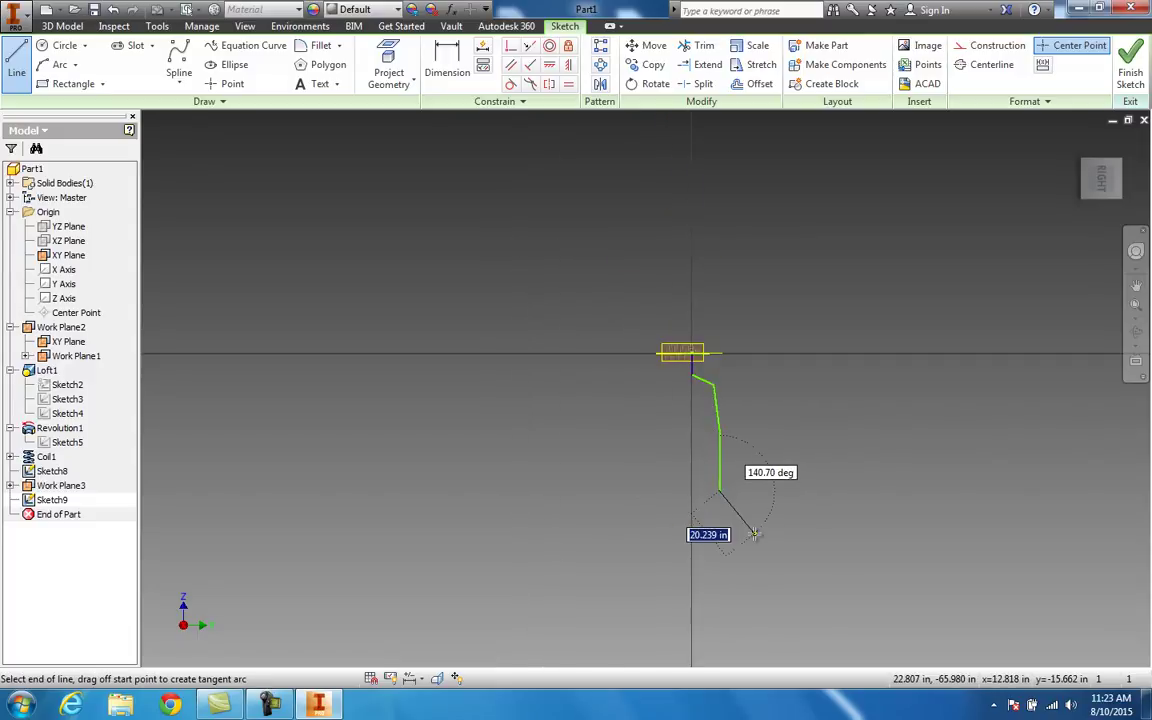
{"action": "left_click", "coordinate": [741, 514]}
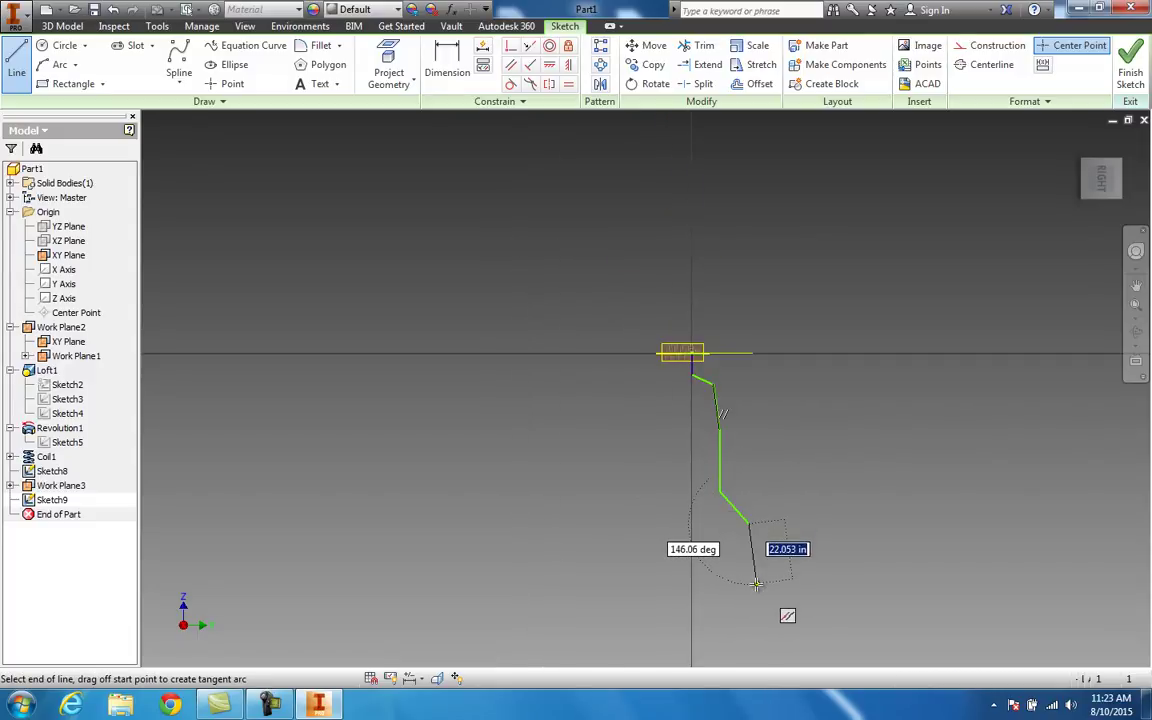
{"action": "left_click", "coordinate": [746, 592]}
{"action": "key", "text": "Escape"}
Fillet the path's first corner, between the perpendicular line and the adjoining slanted segment, with an 8 in radius.
{"action": "scroll", "coordinate": [707, 393], "scroll_direction": "up", "scroll_amount": 3}
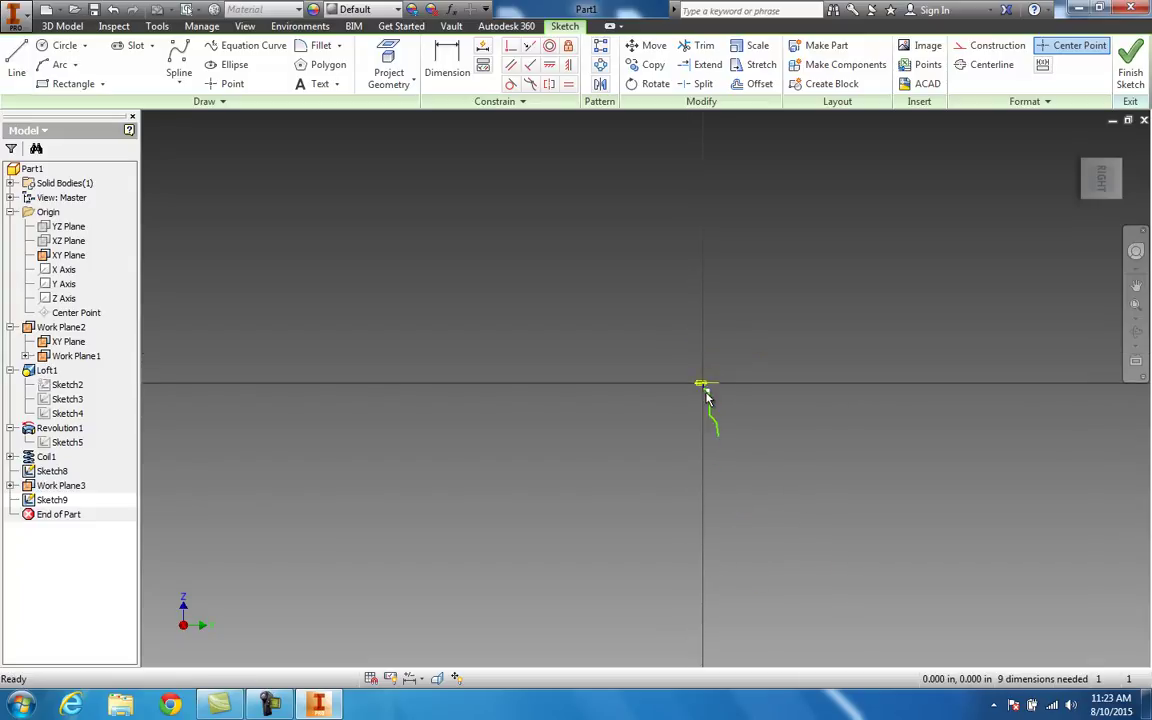
{"action": "scroll", "coordinate": [707, 395], "scroll_direction": "up", "scroll_amount": 3}
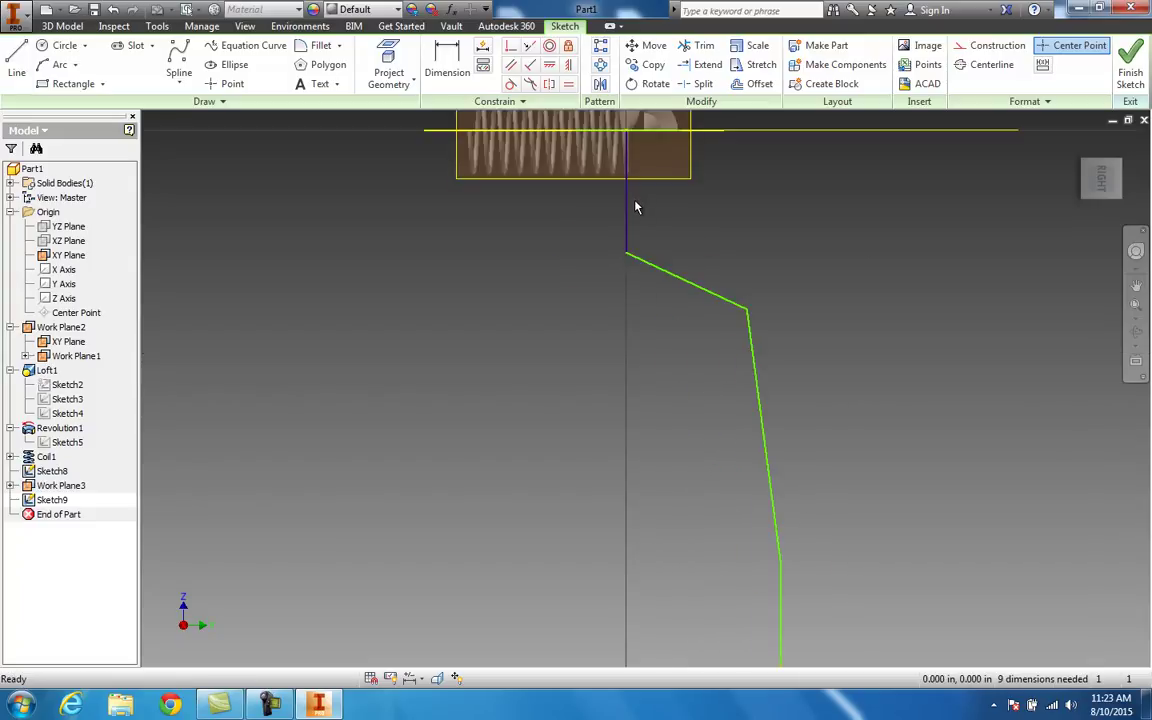
{"action": "left_click", "coordinate": [631, 150]}
{"action": "middle_click_drag", "start_coordinate": [620, 227], "coordinate": [590, 370]}
{"action": "scroll", "coordinate": [590, 345], "scroll_direction": "up", "scroll_amount": 2}
{"action": "scroll", "coordinate": [578, 314], "scroll_direction": "up", "scroll_amount": 3}
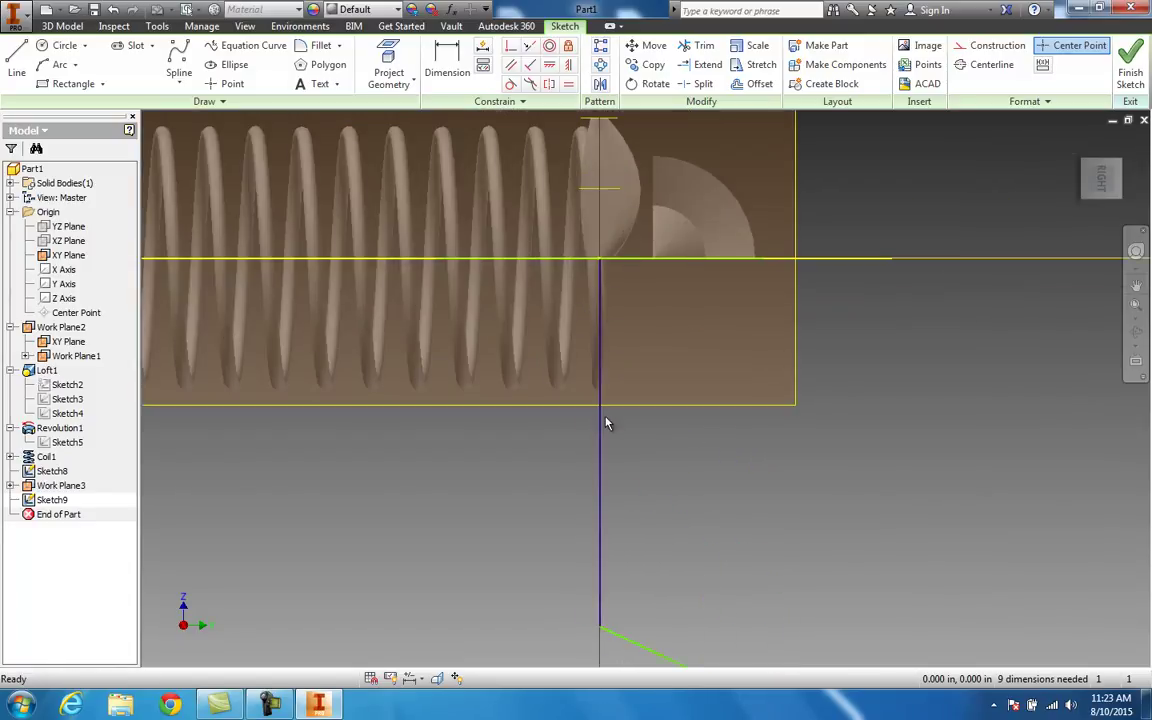
{"action": "scroll", "coordinate": [606, 421], "scroll_direction": "down", "scroll_amount": 3}
{"action": "scroll", "coordinate": [640, 496], "scroll_direction": "up", "scroll_amount": 3}
{"action": "left_click", "coordinate": [318, 45]}
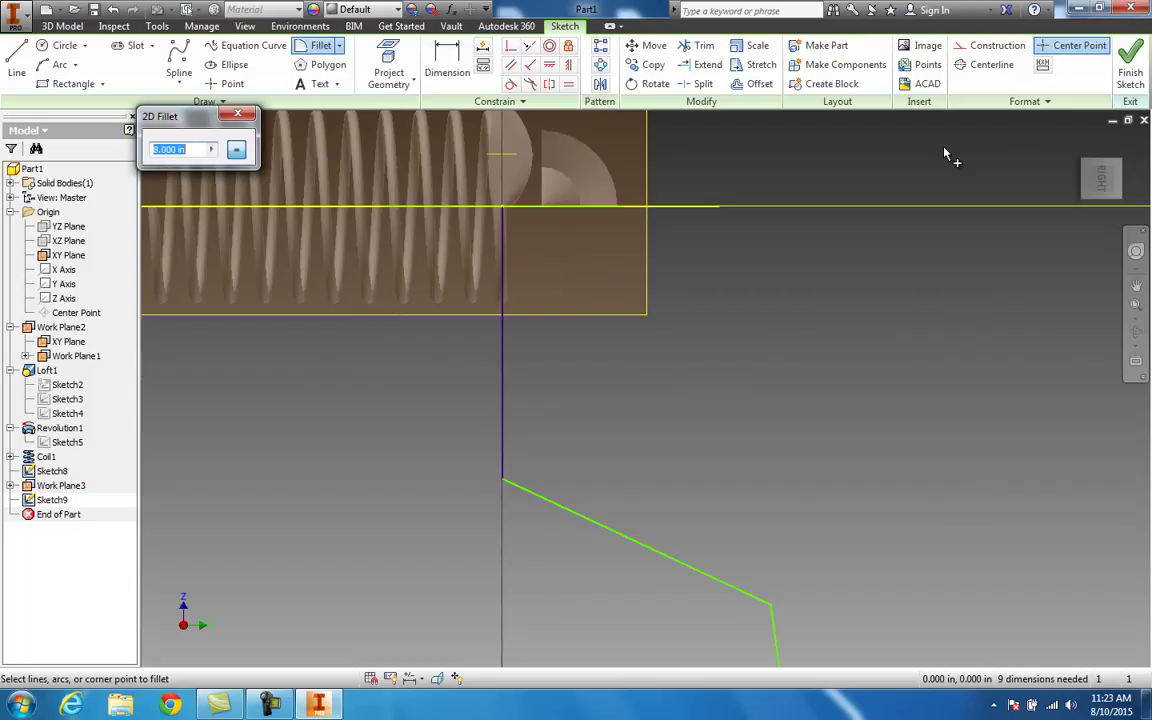
{"action": "left_click", "coordinate": [1136, 285]}
{"action": "left_click_drag", "start_coordinate": [1042, 560], "coordinate": [1103, 197]}
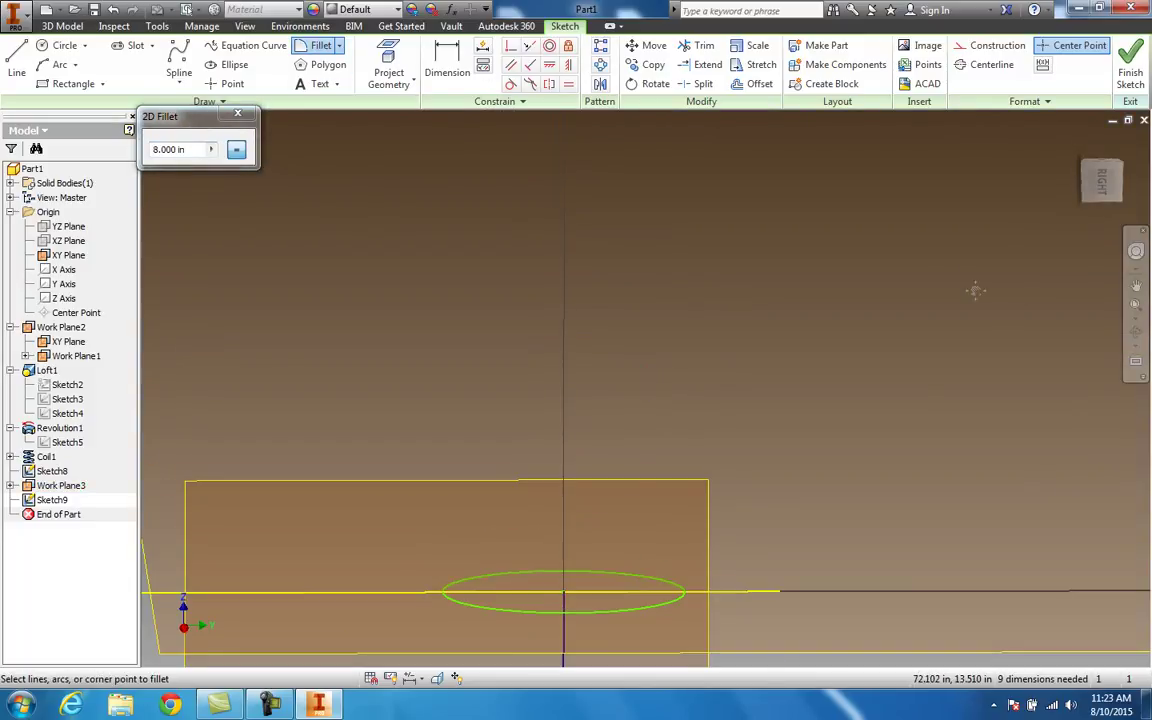
{"action": "middle_click_drag", "start_coordinate": [913, 314], "coordinate": [799, 114]}
{"action": "scroll", "coordinate": [856, 244], "scroll_direction": "down", "scroll_amount": 5}
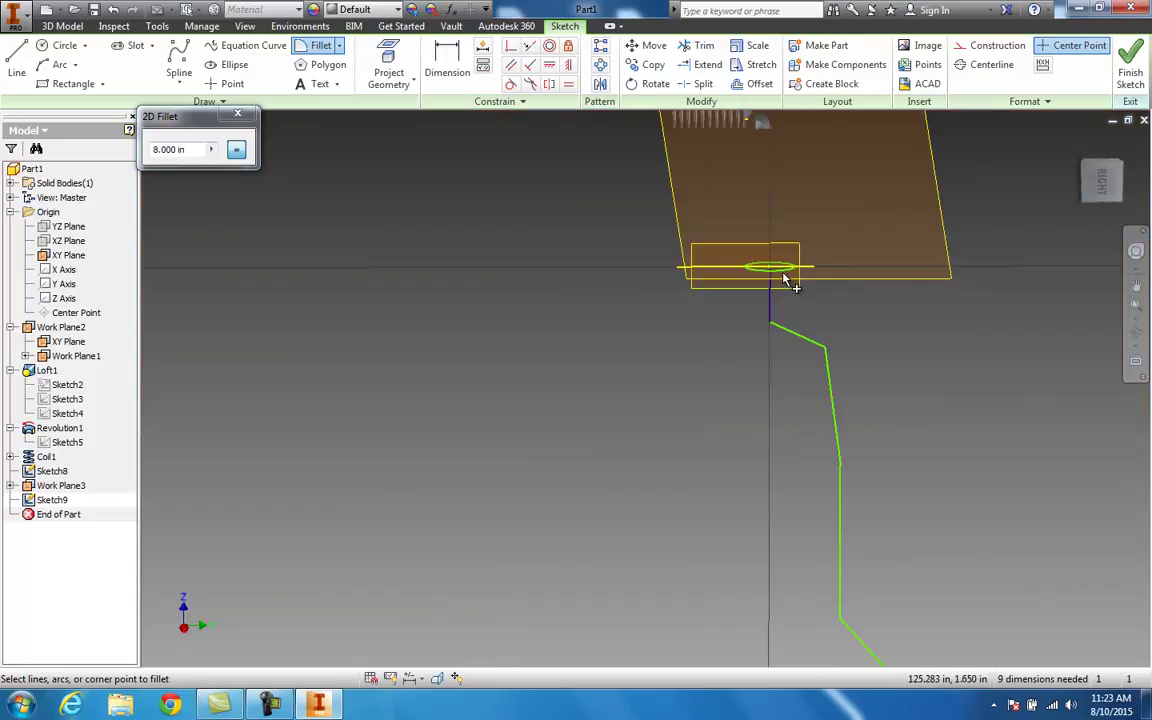
{"action": "left_click", "coordinate": [769, 314]}
{"action": "left_click", "coordinate": [792, 328]}
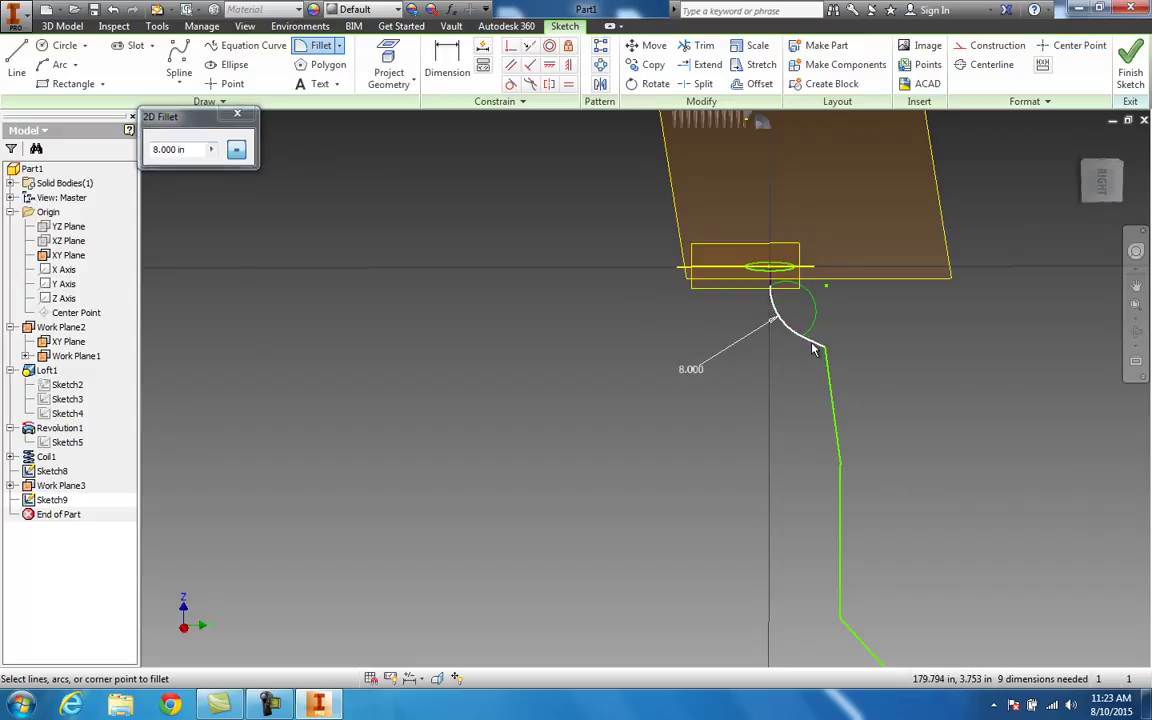
{"action": "key", "text": "Escape"}
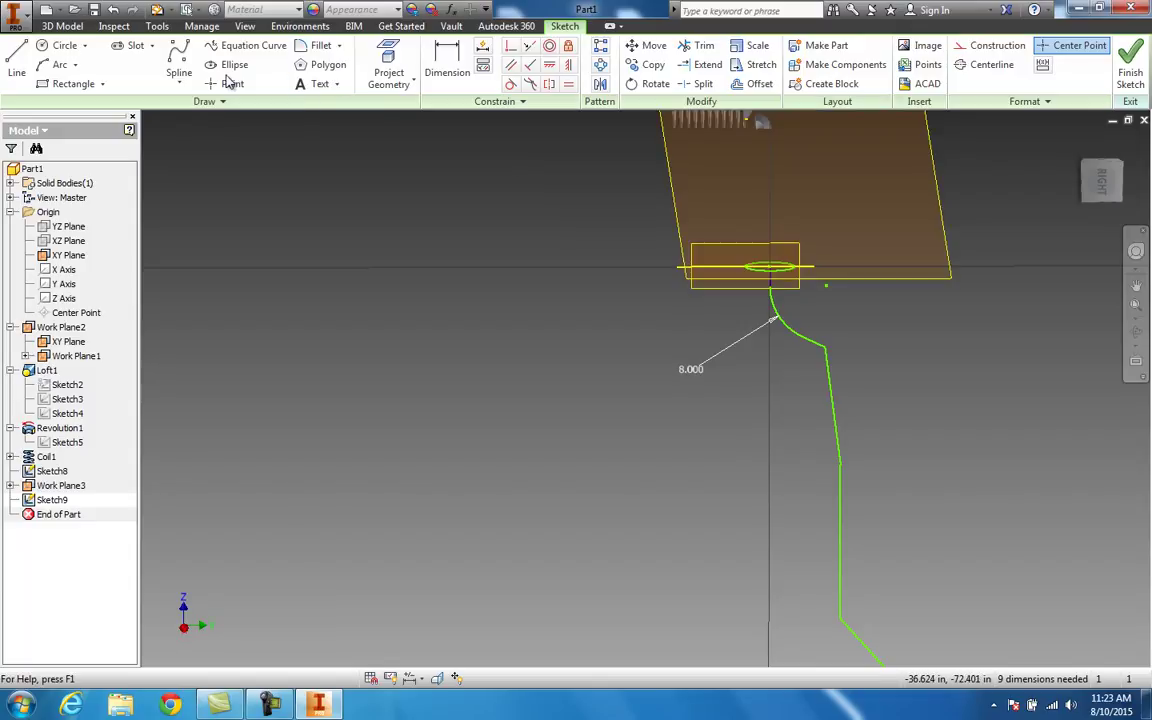
Round the remaining four corners of the path with 8 in fillets.
{"action": "left_click", "coordinate": [318, 45]}
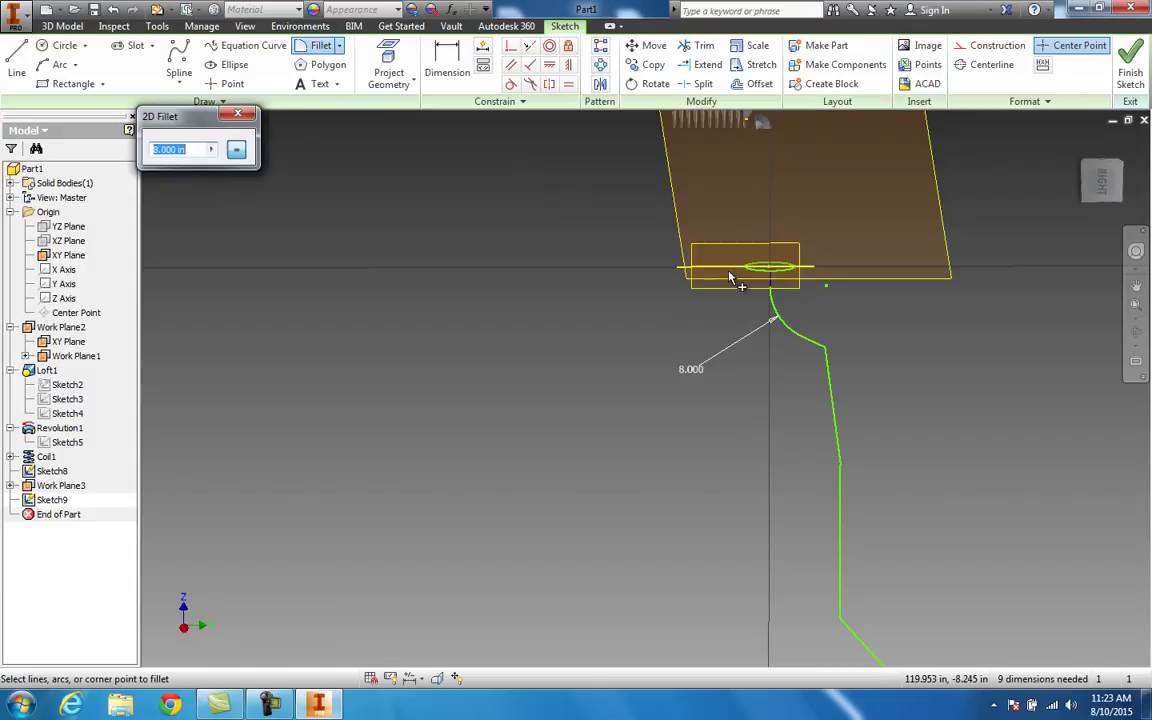
{"action": "left_click", "coordinate": [818, 350]}
{"action": "left_click", "coordinate": [836, 377]}
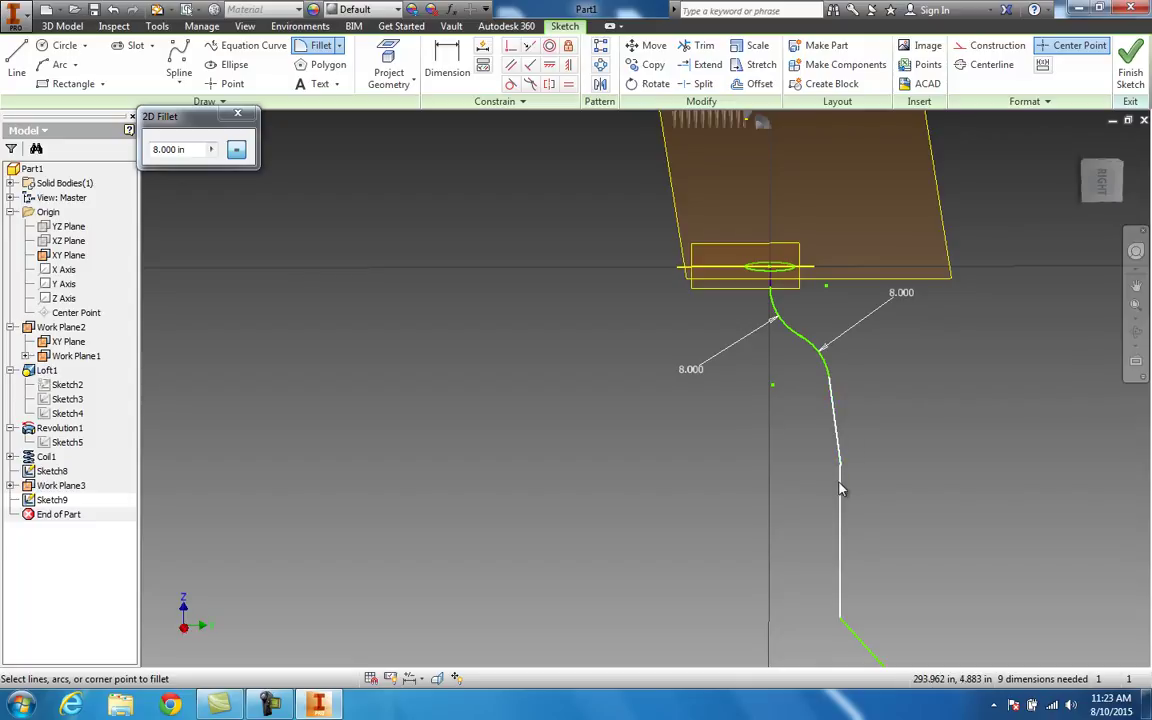
{"action": "scroll", "coordinate": [890, 468], "scroll_direction": "down", "scroll_amount": 2}
{"action": "mouse_move", "coordinate": [890, 468]}
{"action": "middle_mouse_down"}
{"action": "mouse_move", "coordinate": [828, 384]}
{"action": "mouse_move", "coordinate": [747, 322]}
{"action": "middle_mouse_up"}
{"action": "left_click", "coordinate": [734, 421]}
{"action": "left_click", "coordinate": [749, 452]}
{"action": "left_click", "coordinate": [773, 481]}
{"action": "left_click", "coordinate": [784, 507]}
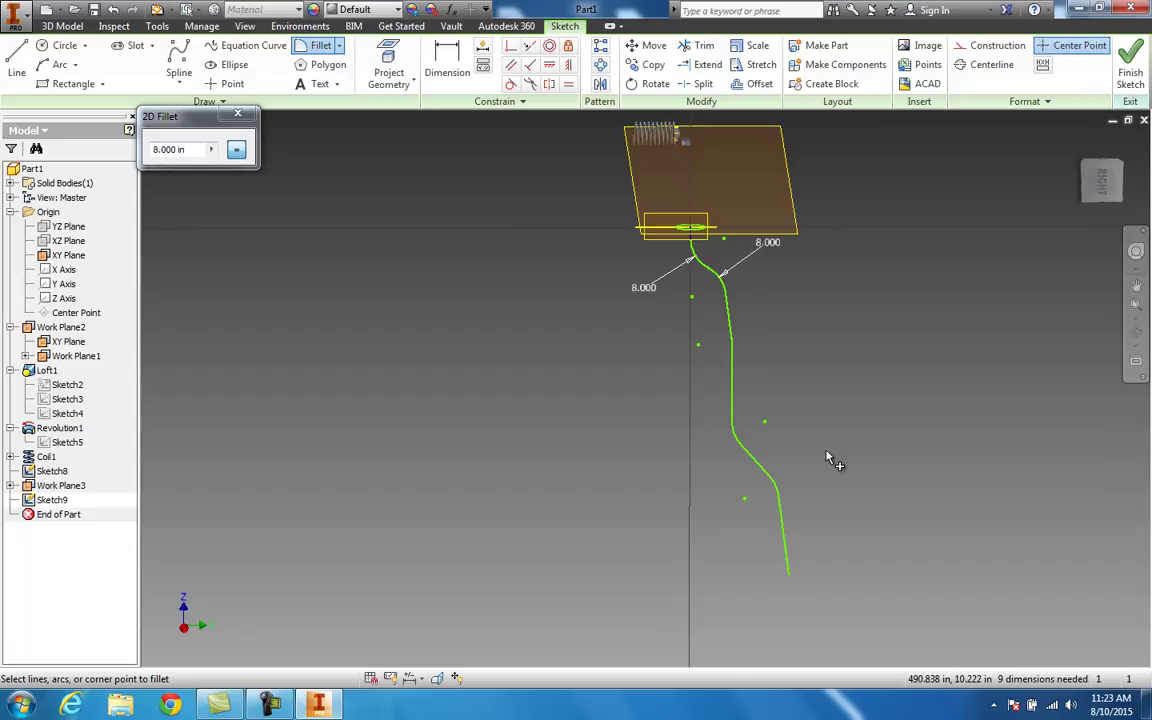
{"action": "left_click", "coordinate": [238, 113]}
Check the path's start at the circle's center and finish the path sketch.
{"action": "scroll", "coordinate": [692, 258], "scroll_direction": "up", "scroll_amount": 3}
{"action": "scroll", "coordinate": [692, 213], "scroll_direction": "up", "scroll_amount": 3}
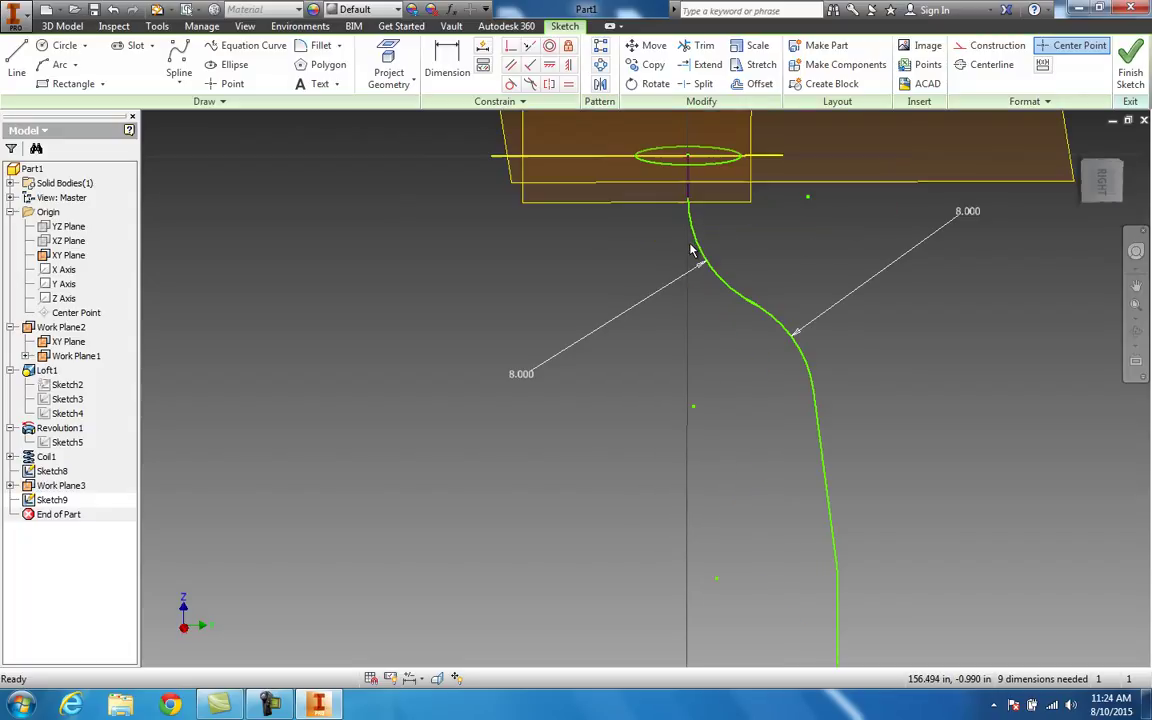
{"action": "middle_click_drag", "start_coordinate": [692, 213], "coordinate": [715, 333]}
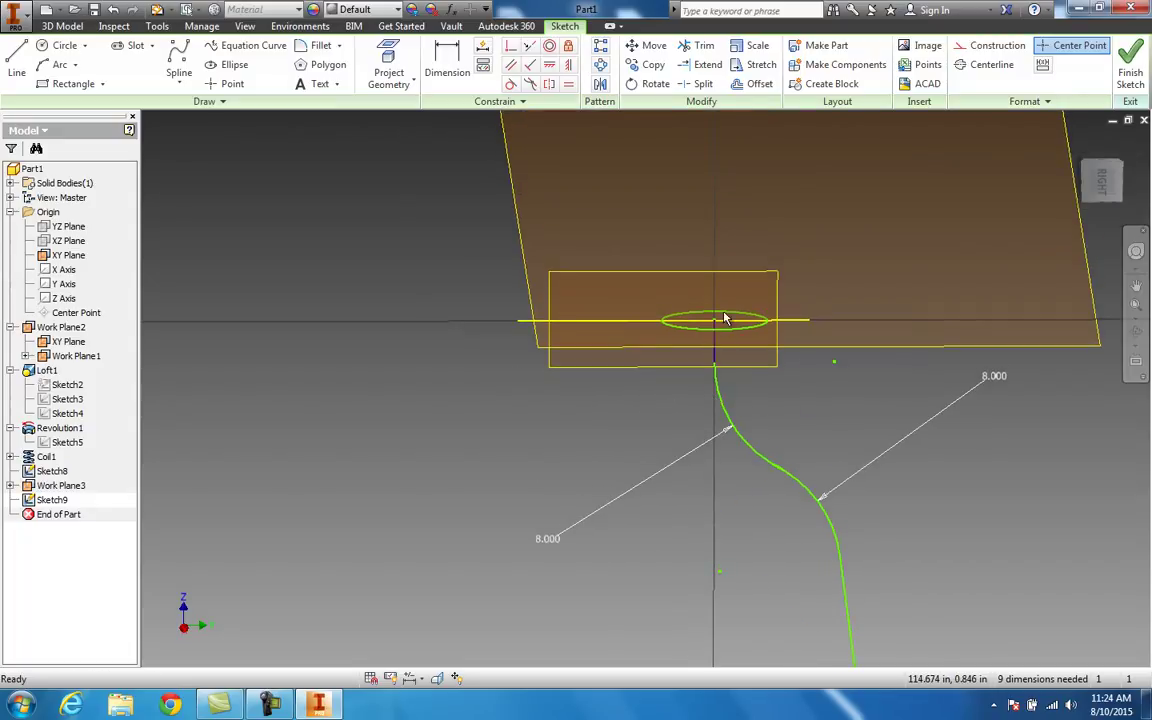
{"action": "scroll", "coordinate": [727, 314], "scroll_direction": "up", "scroll_amount": 4}
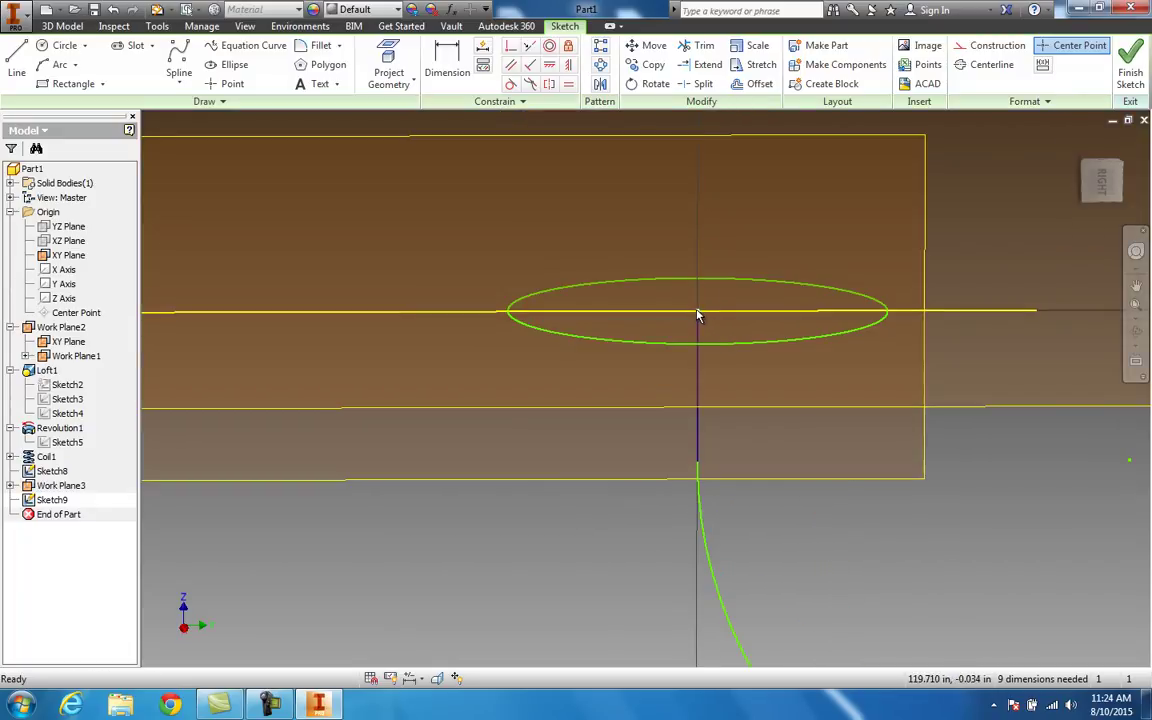
{"action": "scroll", "coordinate": [698, 316], "scroll_direction": "down", "scroll_amount": 4}
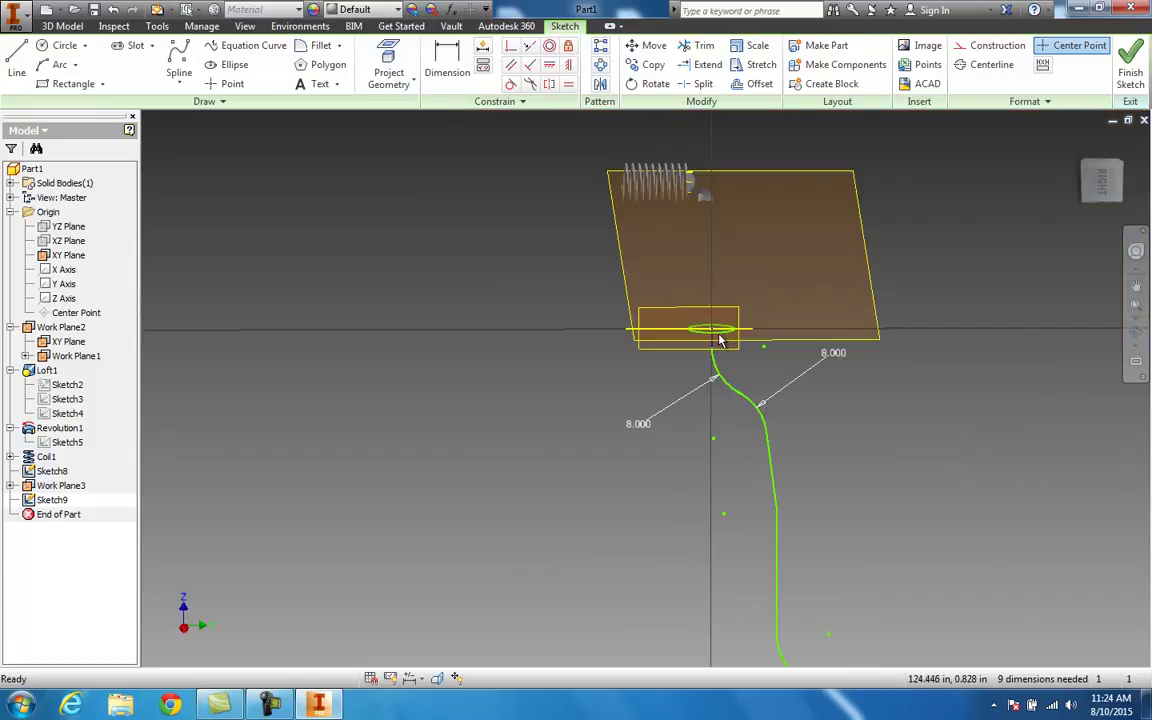
{"action": "scroll", "coordinate": [719, 341], "scroll_direction": "down", "scroll_amount": 4}
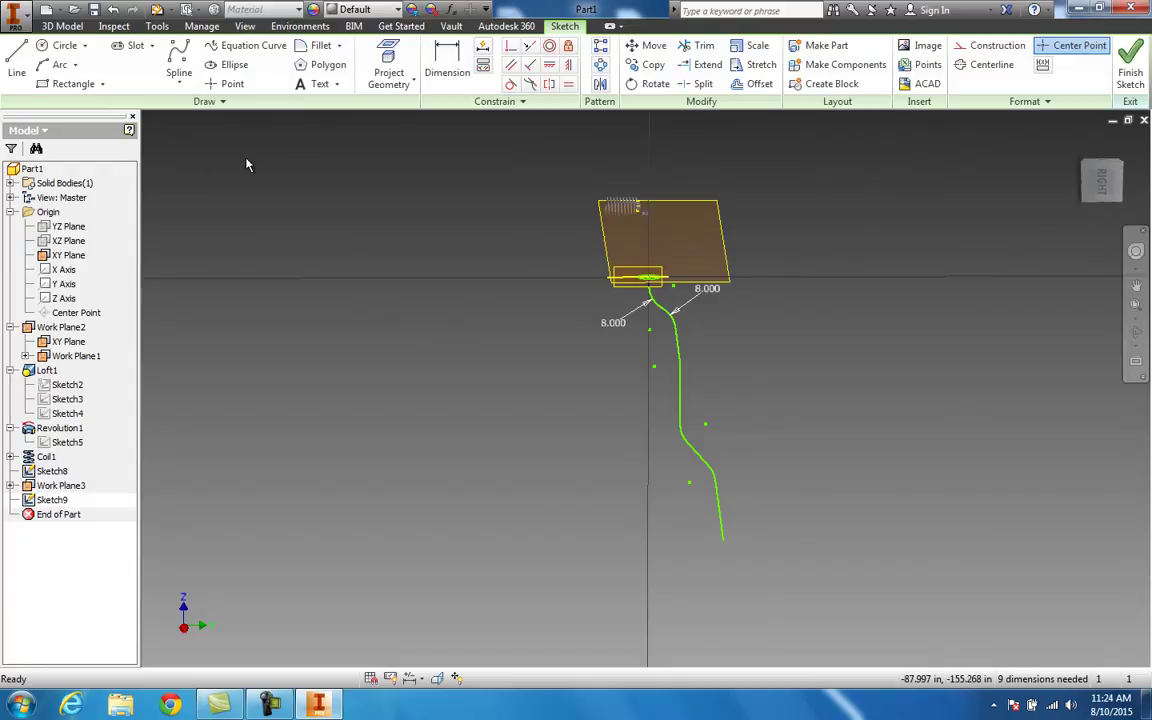
{"action": "left_click", "coordinate": [1131, 70]}
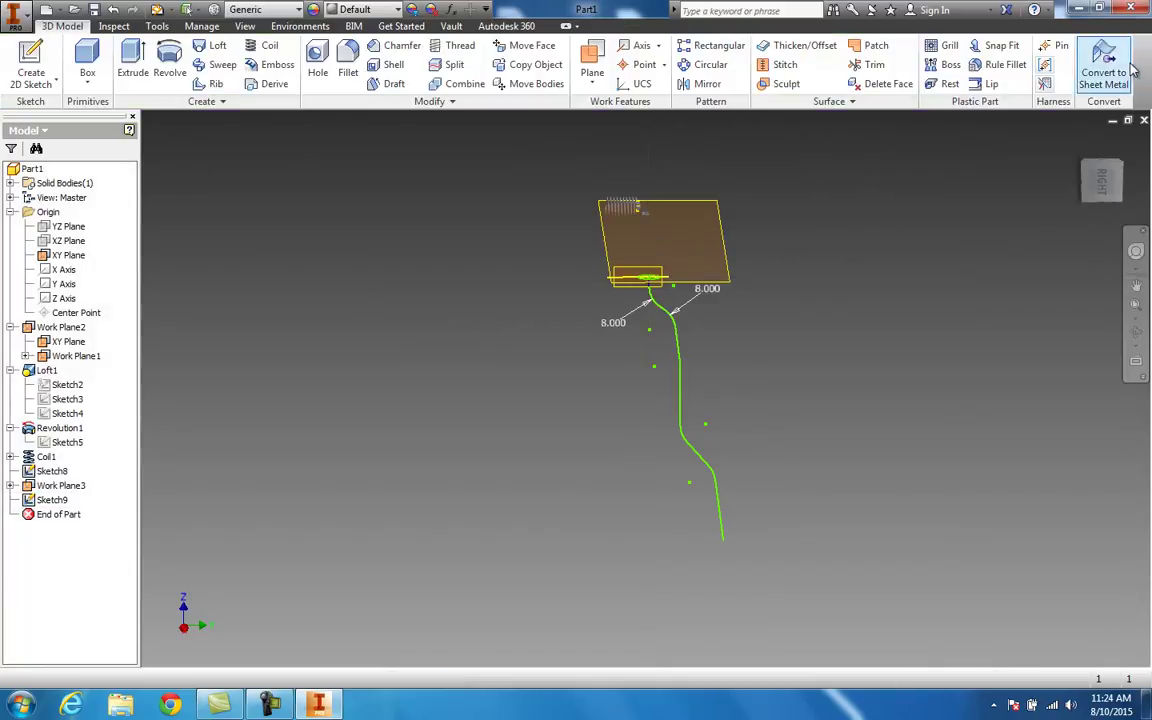
Try to sweep the circle as a solid along the filleted path, using the Path type and orientation with zero taper.
{"action": "left_click", "coordinate": [217, 65]}
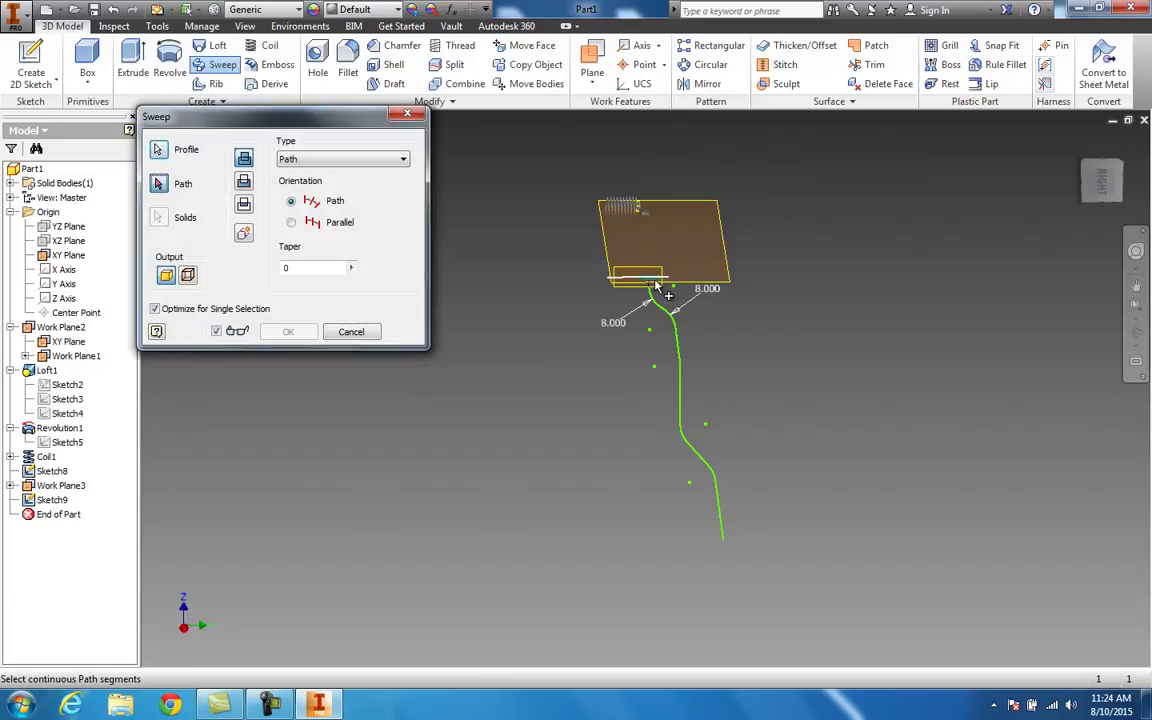
{"action": "scroll", "coordinate": [656, 285], "scroll_direction": "up", "scroll_amount": 5}
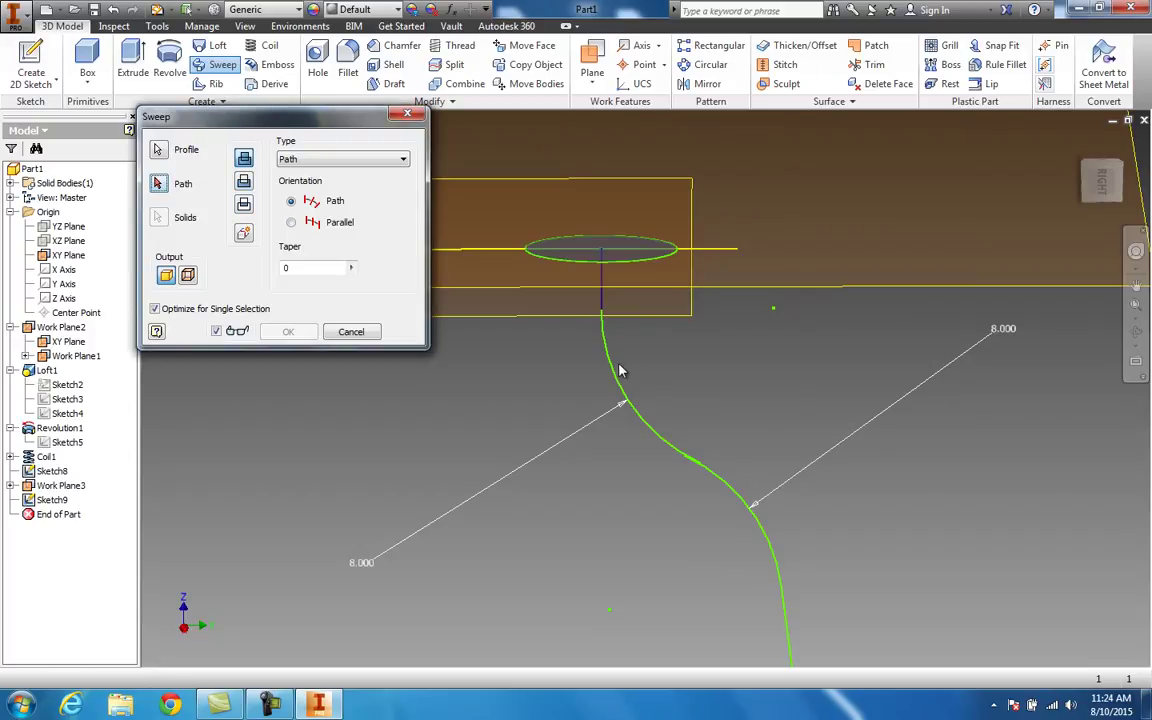
{"action": "left_click", "coordinate": [157, 183]}
{"action": "left_click", "coordinate": [602, 340]}
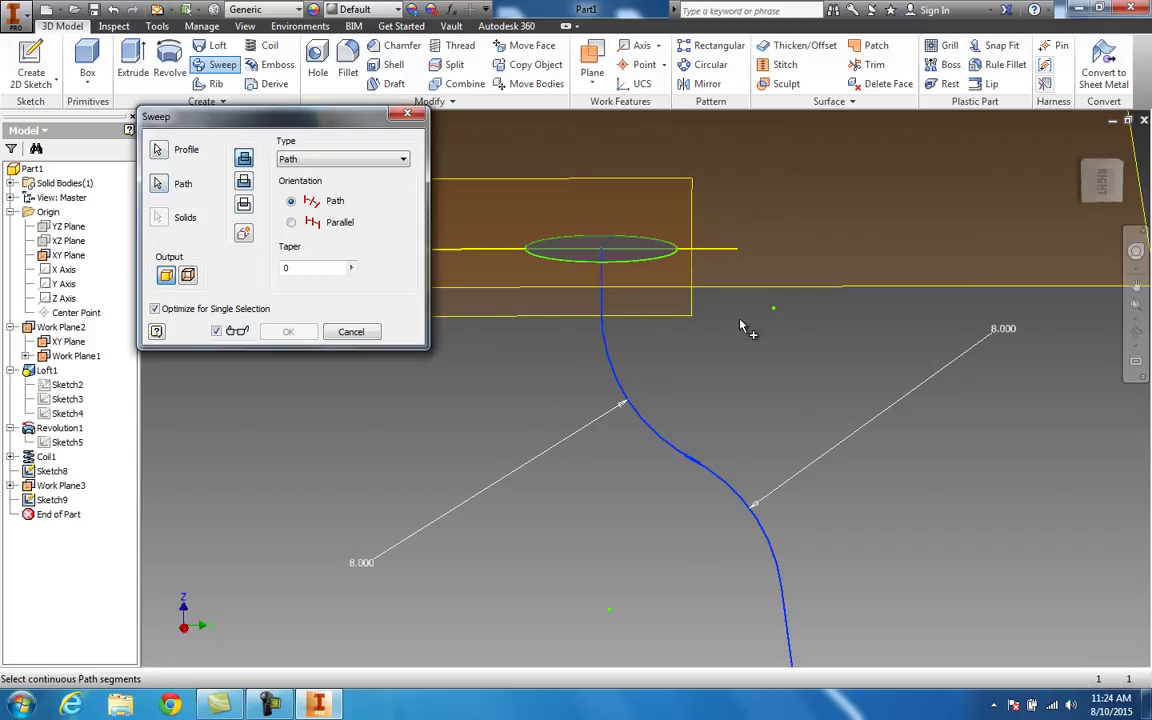
{"action": "scroll", "coordinate": [778, 372], "scroll_direction": "up", "scroll_amount": 3}
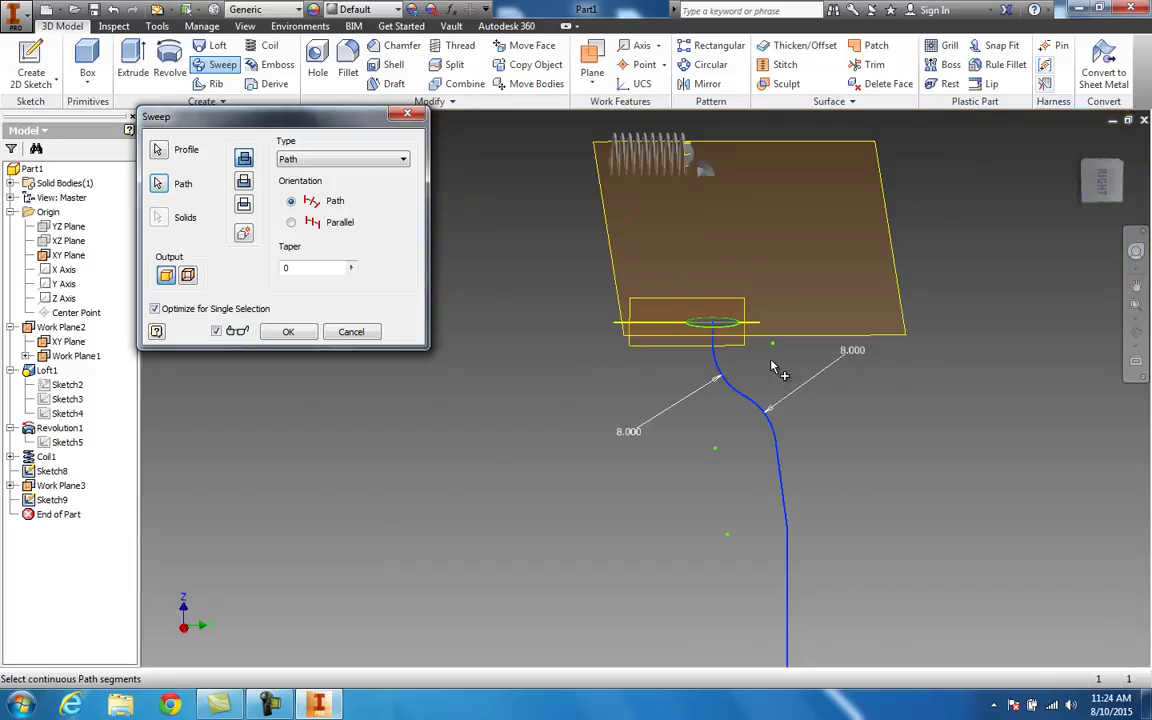
{"action": "middle_click_drag", "start_coordinate": [838, 393], "coordinate": [693, 320]}
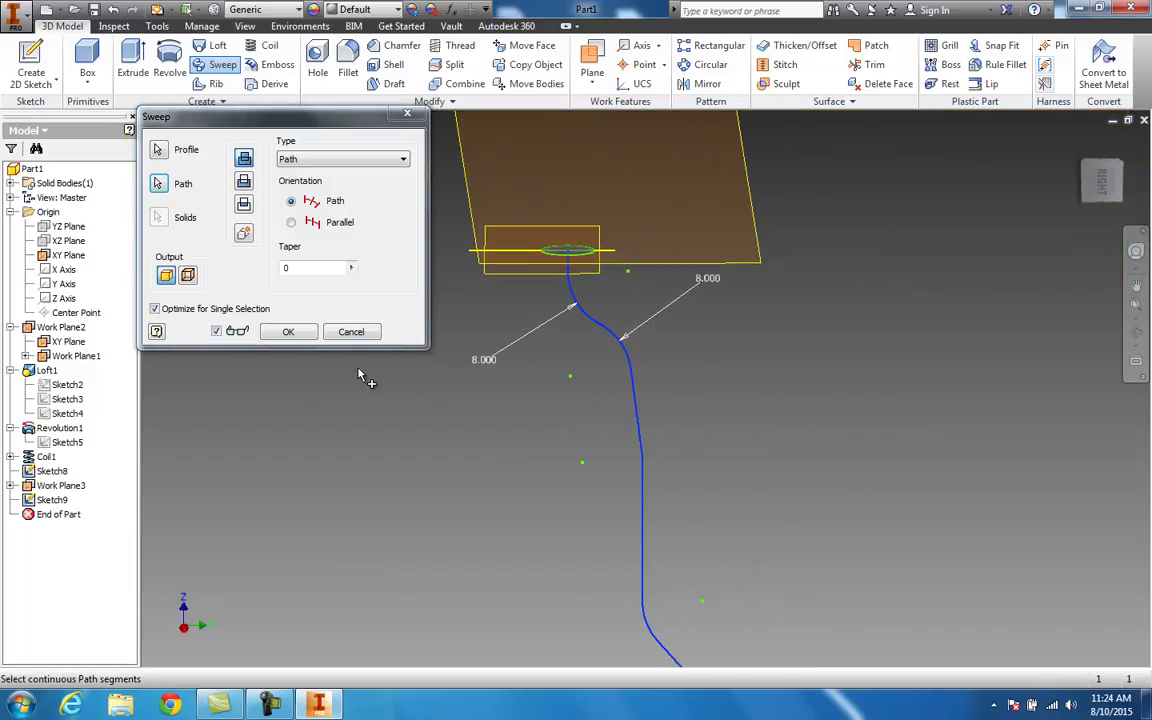
{"action": "left_click", "coordinate": [288, 333]}
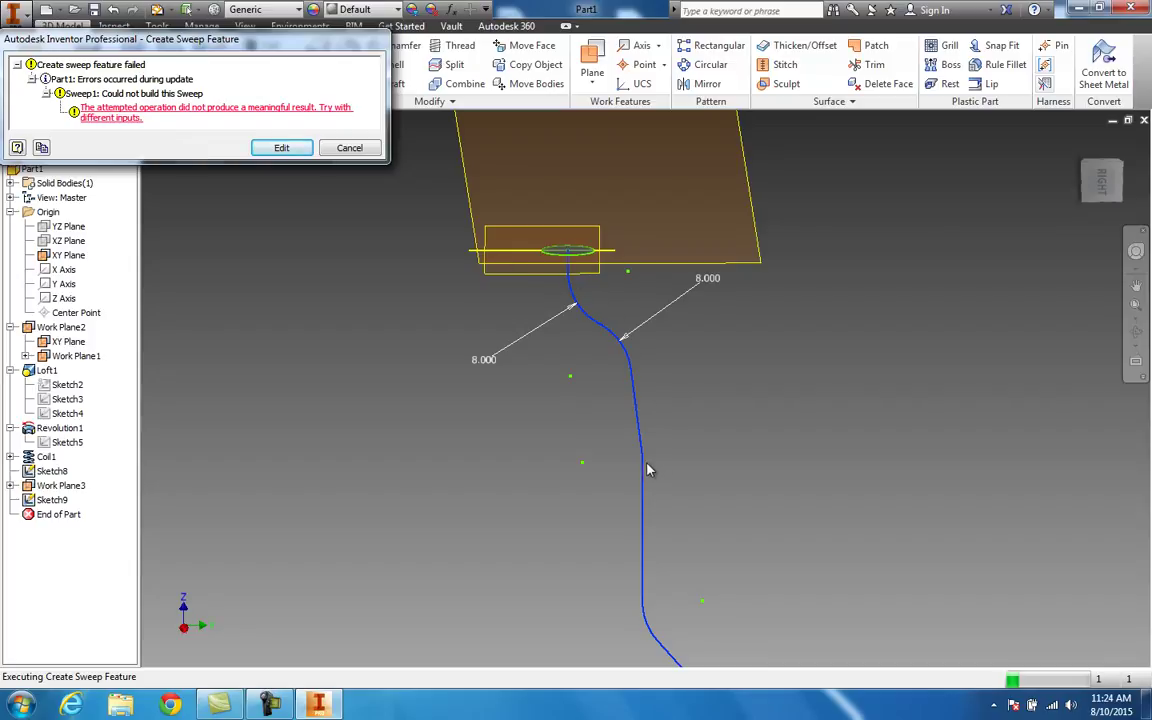
{"action": "left_click", "coordinate": [349, 147]}
{"action": "scroll", "coordinate": [586, 281], "scroll_direction": "up", "scroll_amount": 2}
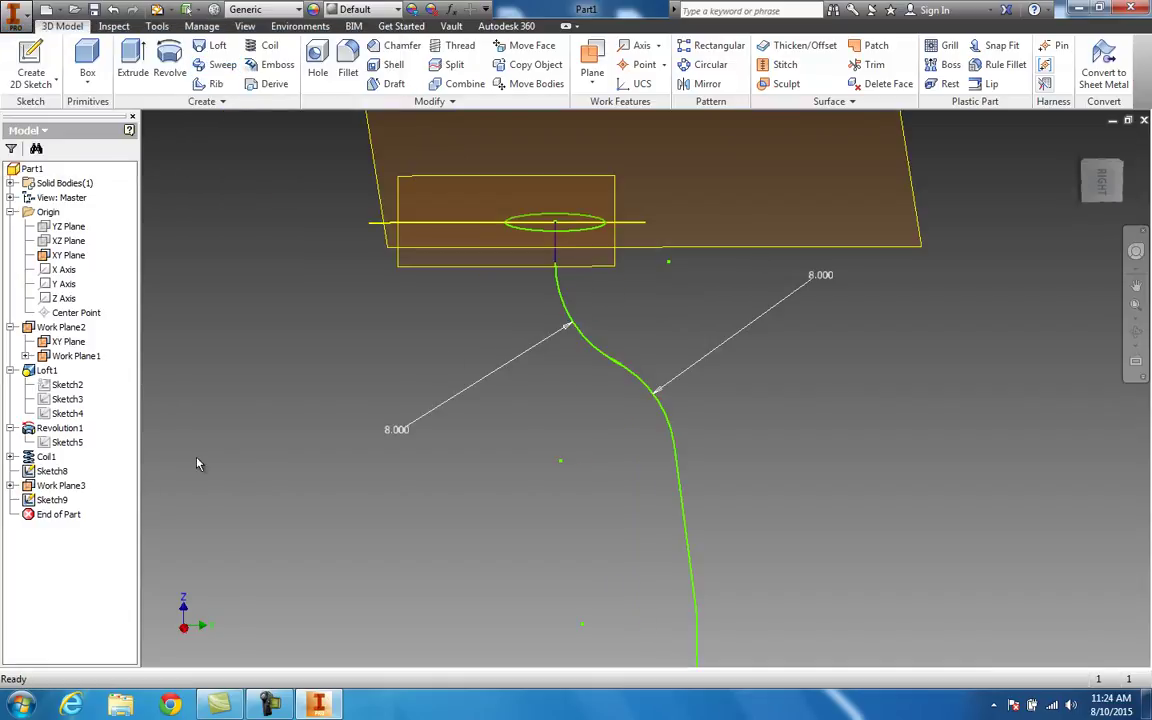
{"action": "left_click", "coordinate": [85, 507]}
{"action": "double_click", "coordinate": [53, 501]}
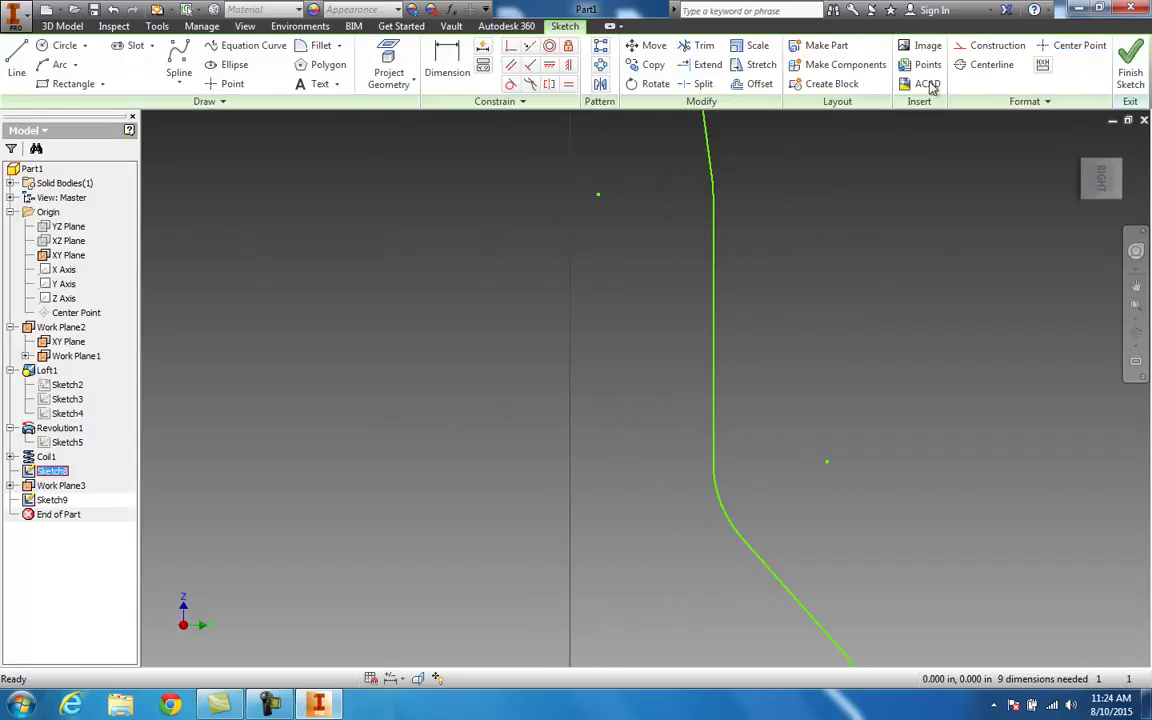
{"action": "left_click", "coordinate": [1130, 72]}
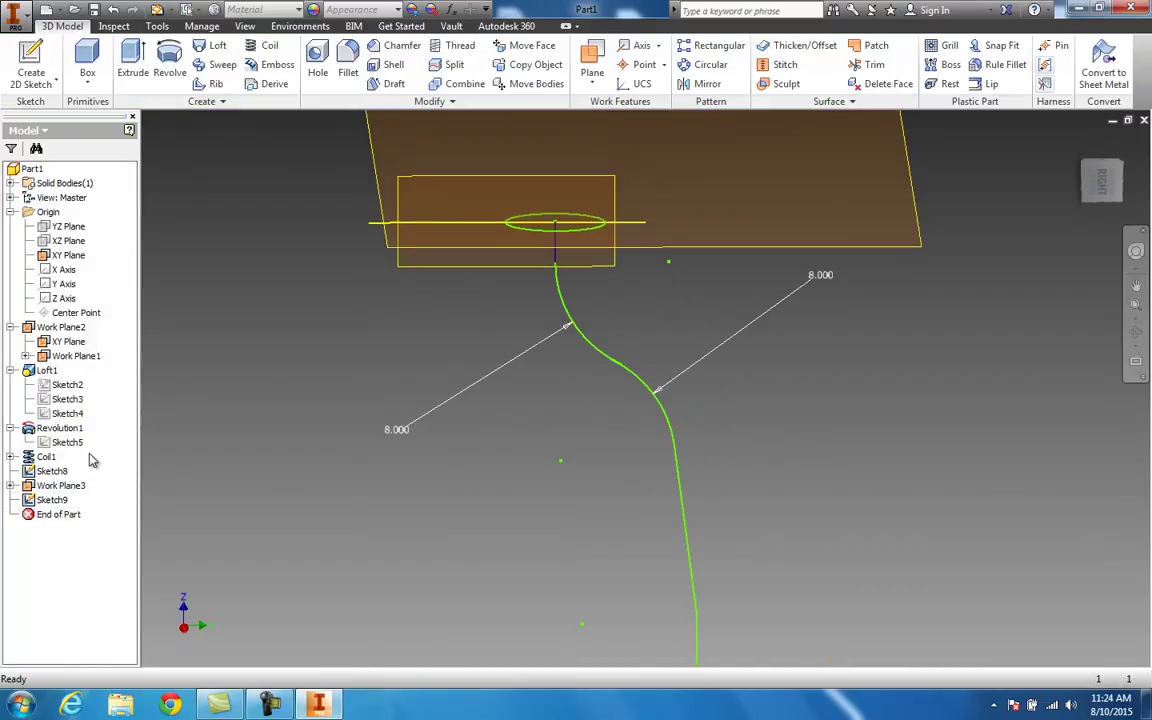
Reopen the circle's sketch, dimension the circle's diameter to 3 in and finish the sketch.
{"action": "left_click", "coordinate": [55, 470]}
{"action": "double_click", "coordinate": [55, 473]}
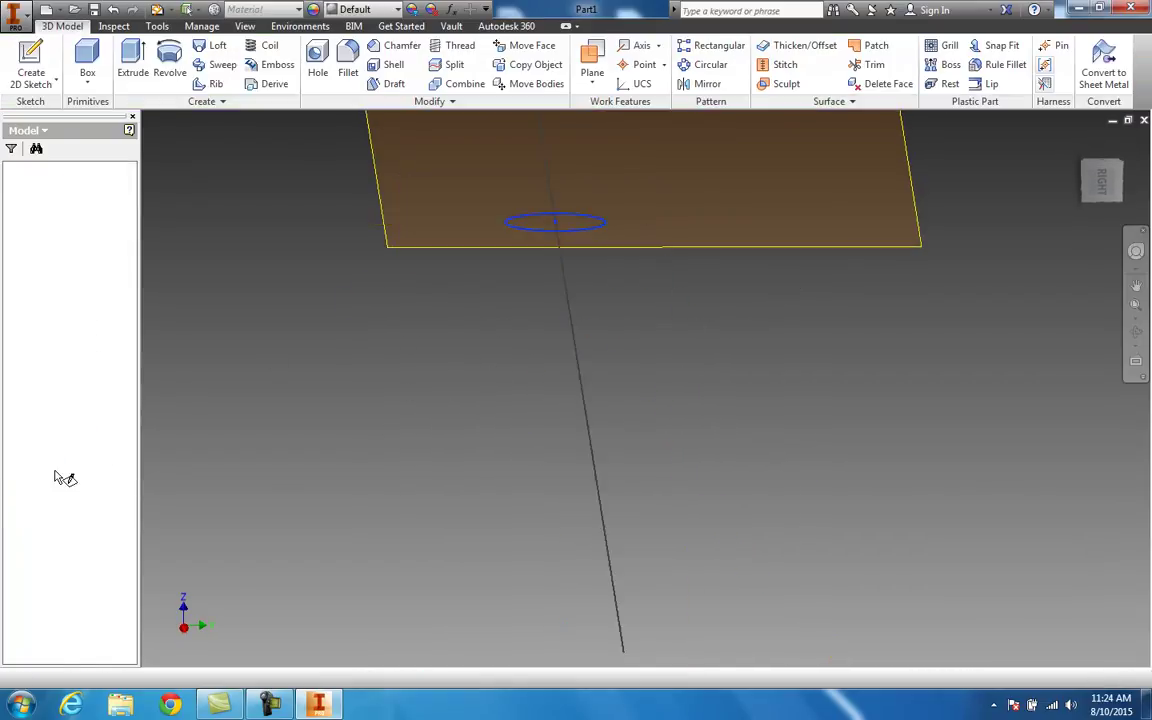
{"action": "scroll", "coordinate": [744, 463], "scroll_direction": "down", "scroll_amount": 10}
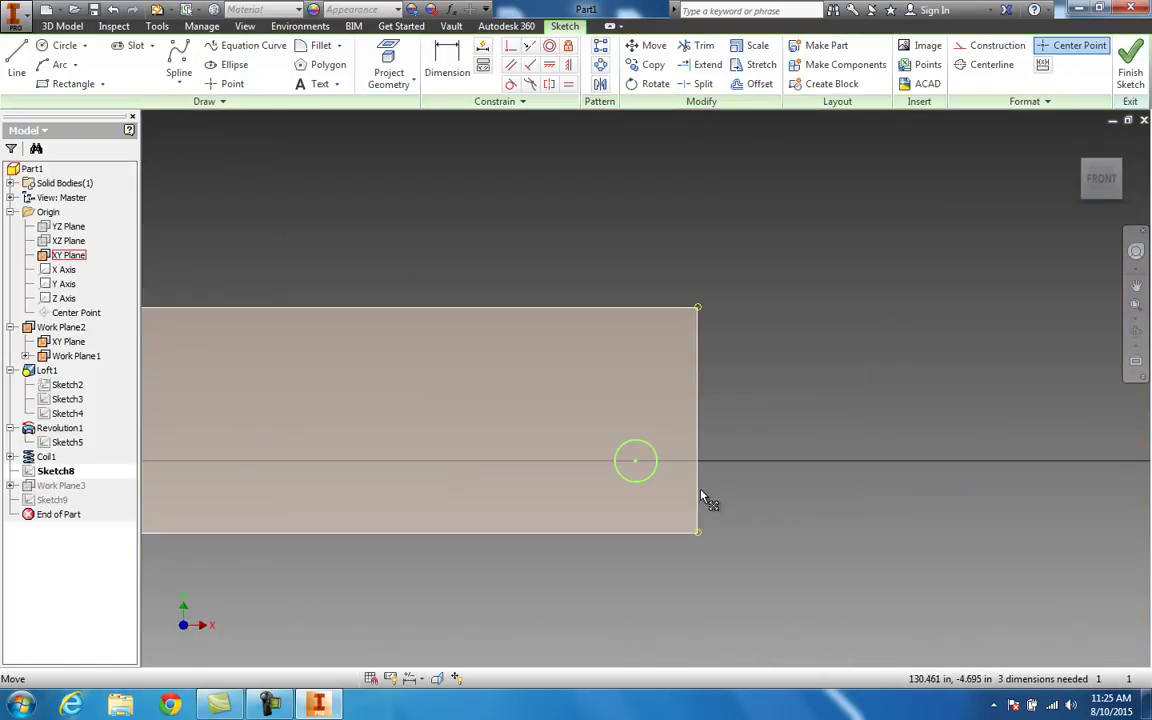
{"action": "left_click", "coordinate": [447, 65]}
{"action": "left_click", "coordinate": [621, 354]}
{"action": "left_click", "coordinate": [697, 356]}
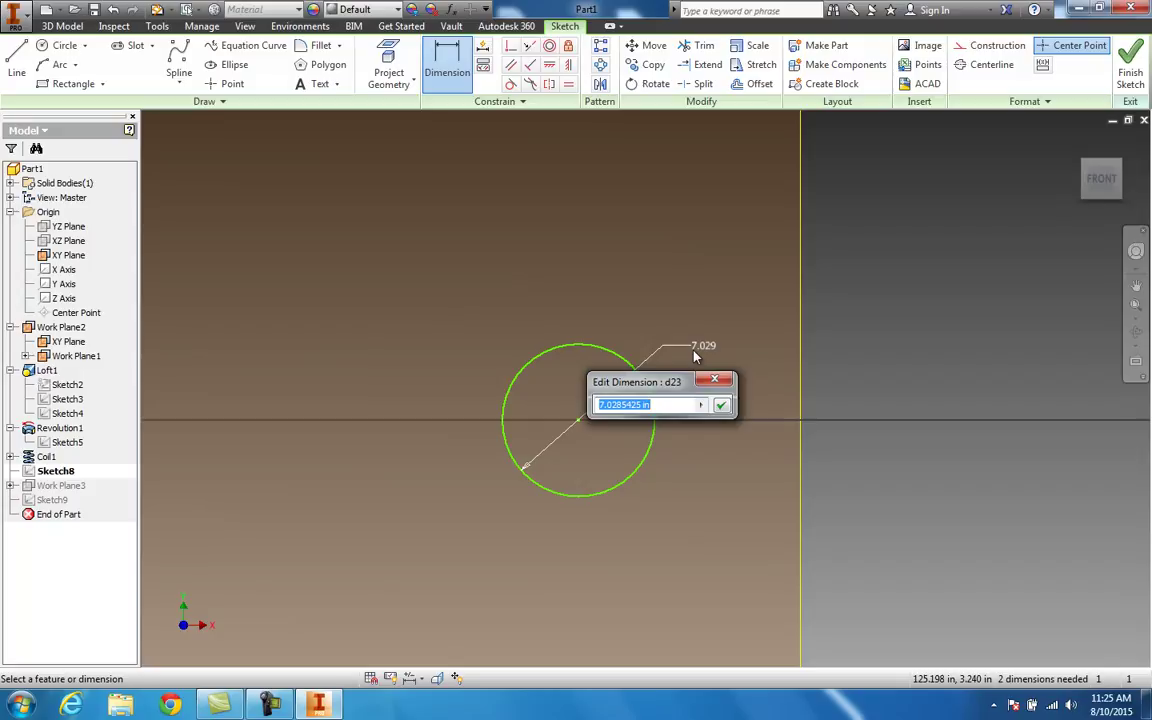
{"action": "type", "text": "3"}
{"action": "left_click", "coordinate": [721, 404]}
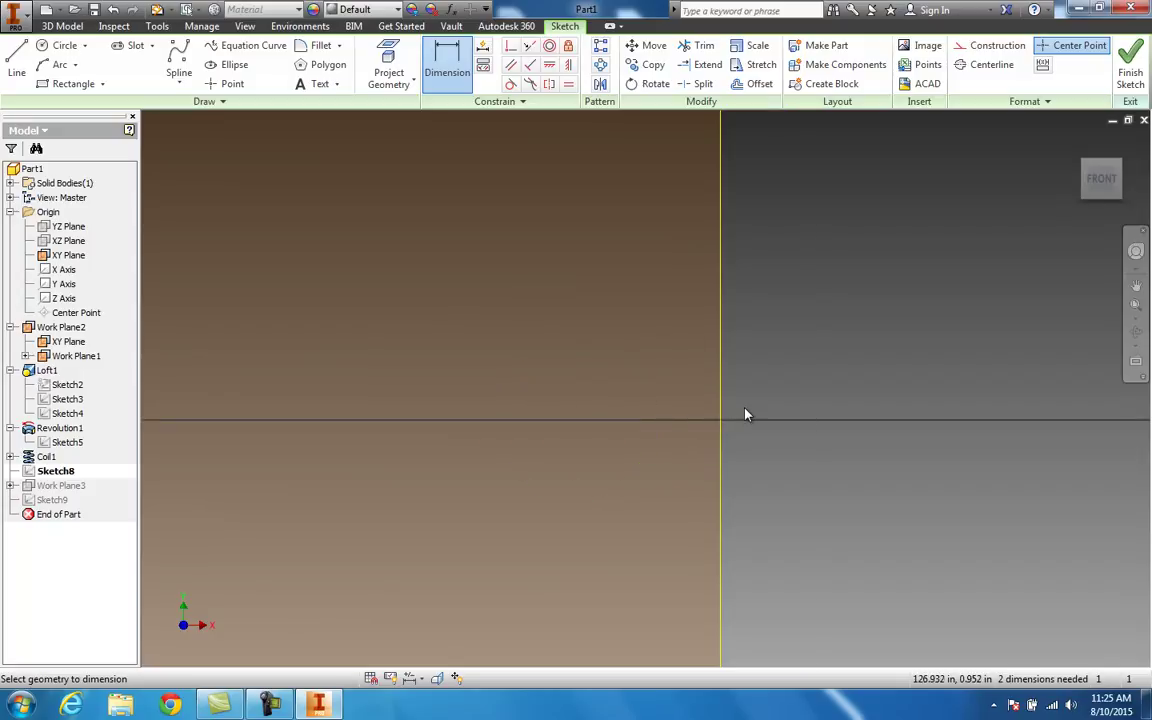
{"action": "left_click", "coordinate": [1130, 70]}
{"action": "scroll", "coordinate": [864, 386], "scroll_direction": "down", "scroll_amount": 3}
{"action": "scroll", "coordinate": [864, 386], "scroll_direction": "up", "scroll_amount": 3}
{"action": "scroll", "coordinate": [590, 214], "scroll_direction": "up", "scroll_amount": 3}
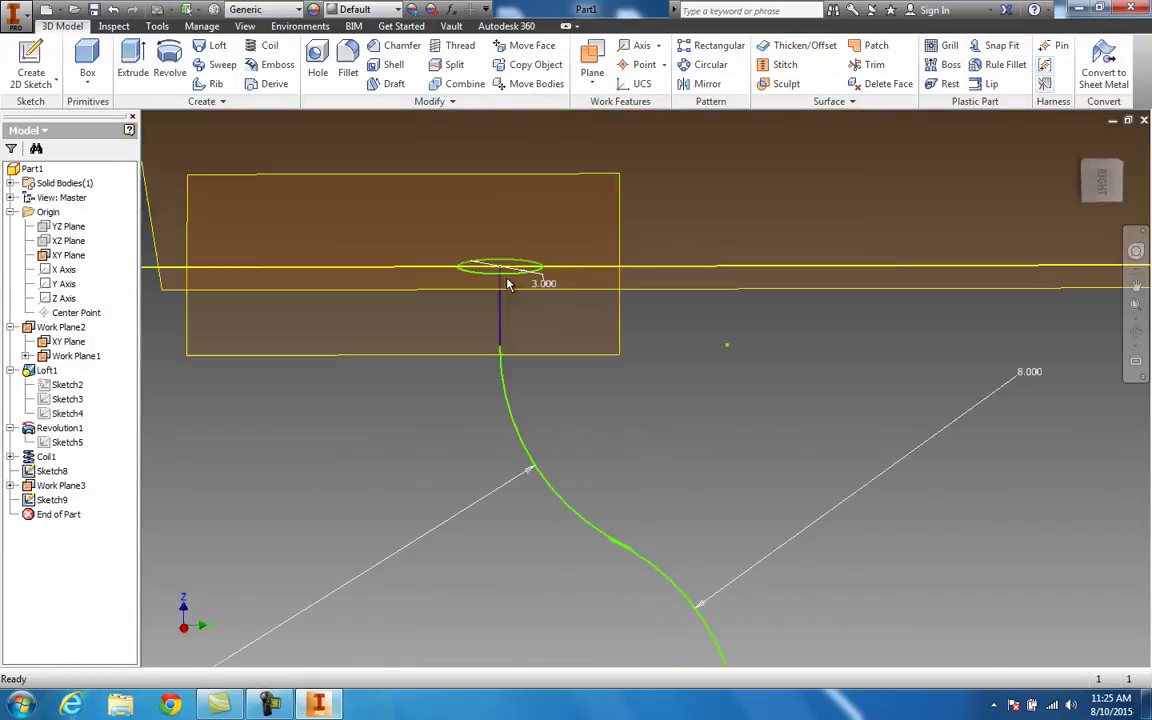
Try again to sweep the 3 in circle as a solid along the whole filleted path, using Path type and zero taper.
{"action": "left_click", "coordinate": [223, 65]}
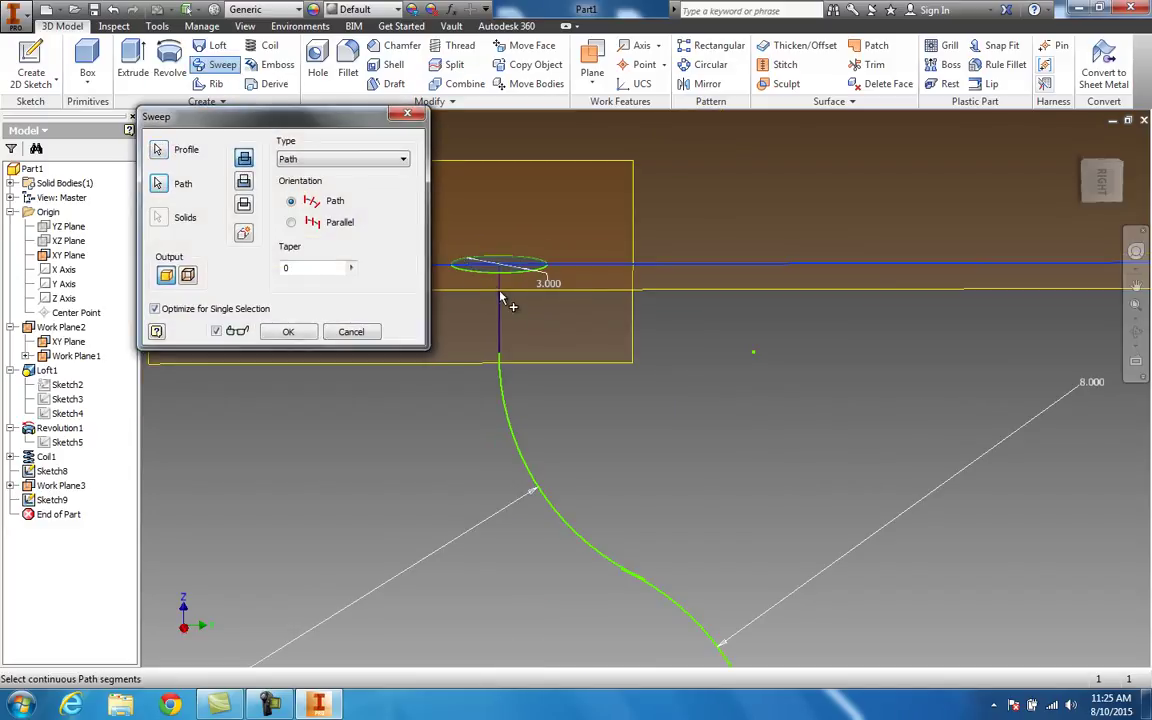
{"action": "key", "text": "Escape"}
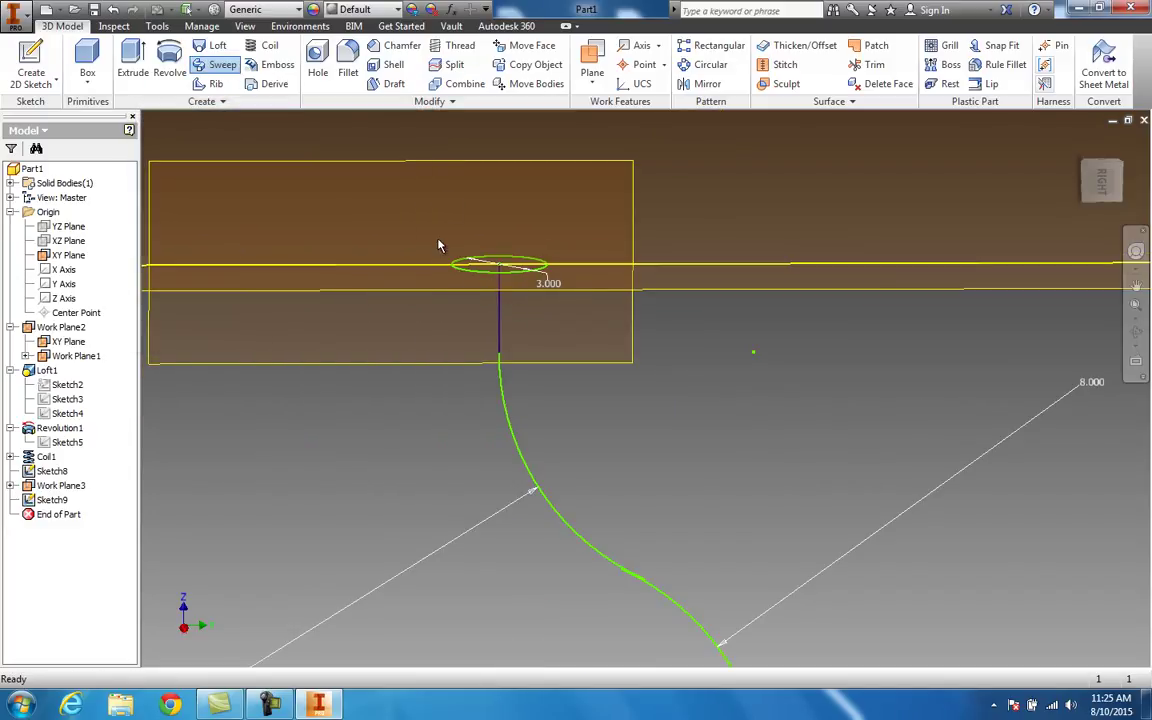
{"action": "left_click", "coordinate": [223, 65]}
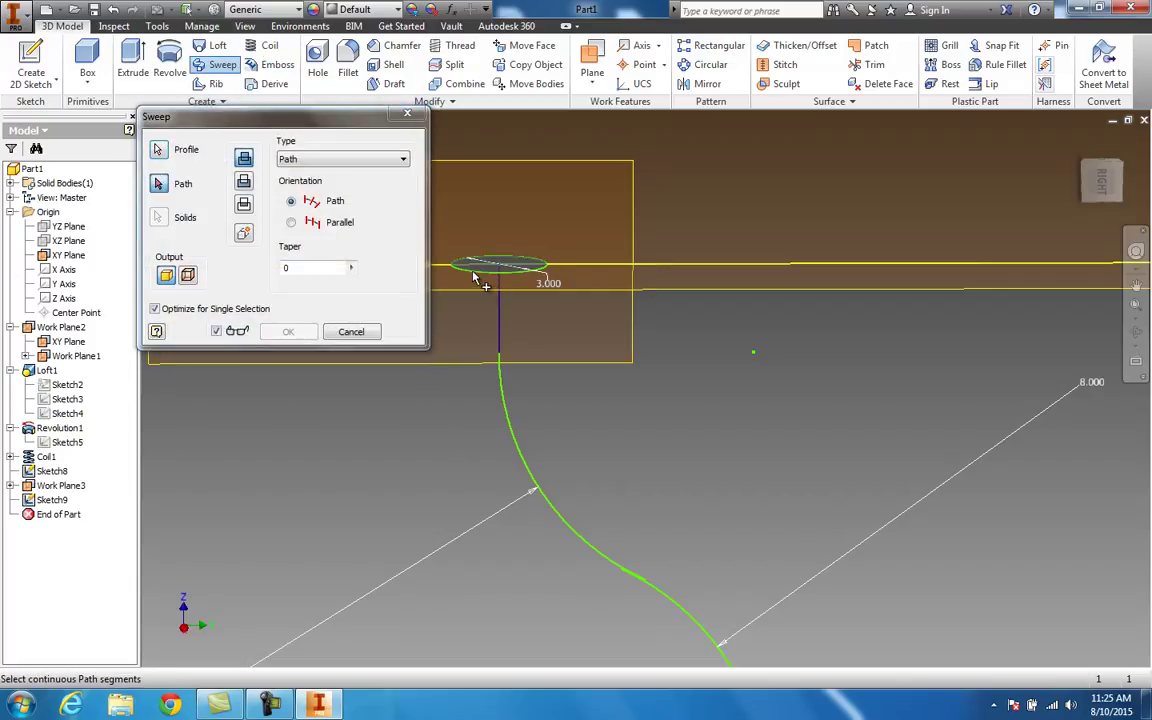
{"action": "left_click", "coordinate": [506, 391]}
{"action": "scroll", "coordinate": [620, 413], "scroll_direction": "down", "scroll_amount": 2}
{"action": "scroll", "coordinate": [620, 413], "scroll_direction": "down", "scroll_amount": 3}
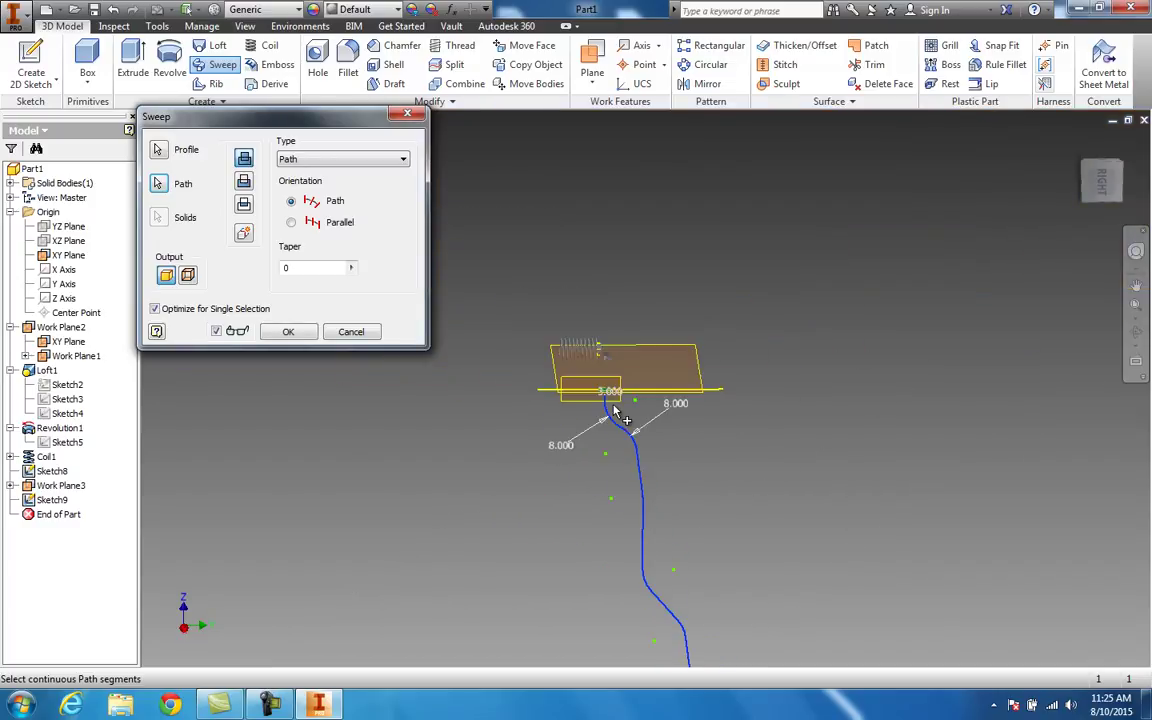
{"action": "left_click", "coordinate": [288, 333]}
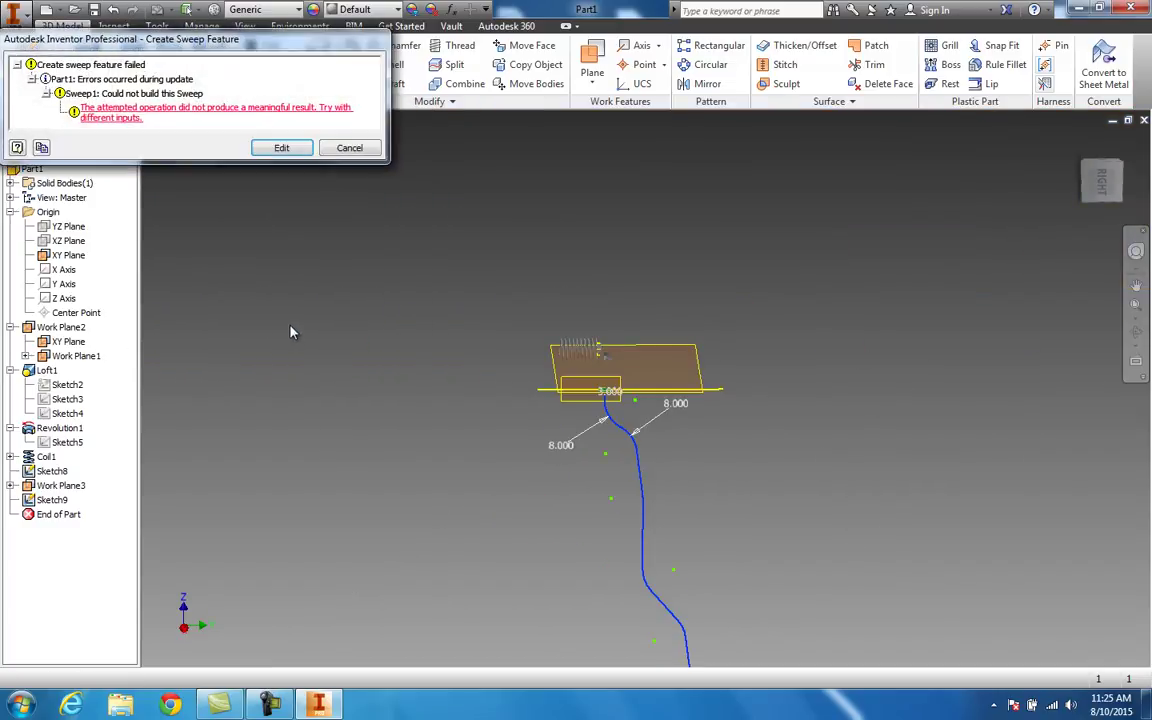
{"action": "left_click", "coordinate": [349, 148]}
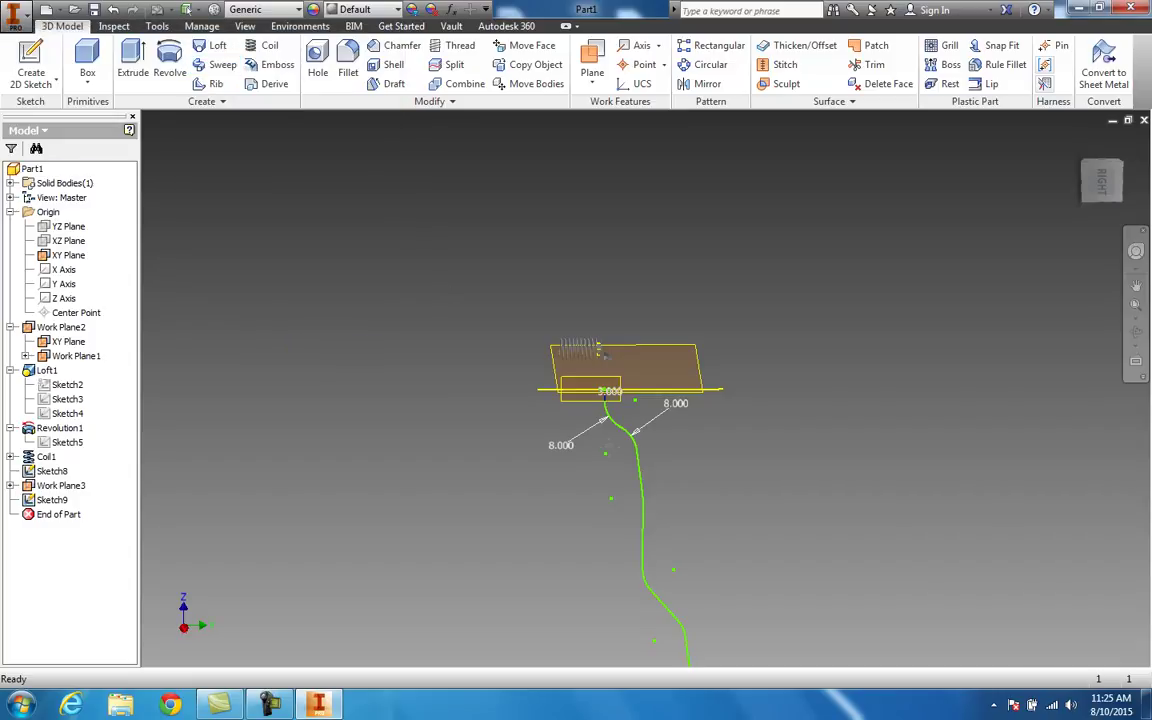
Examine up close where the first two 8 in fillets of the path meet.
{"action": "scroll", "coordinate": [465, 341], "scroll_direction": "up", "scroll_amount": 3}
{"action": "scroll", "coordinate": [465, 341], "scroll_direction": "up", "scroll_amount": 3}
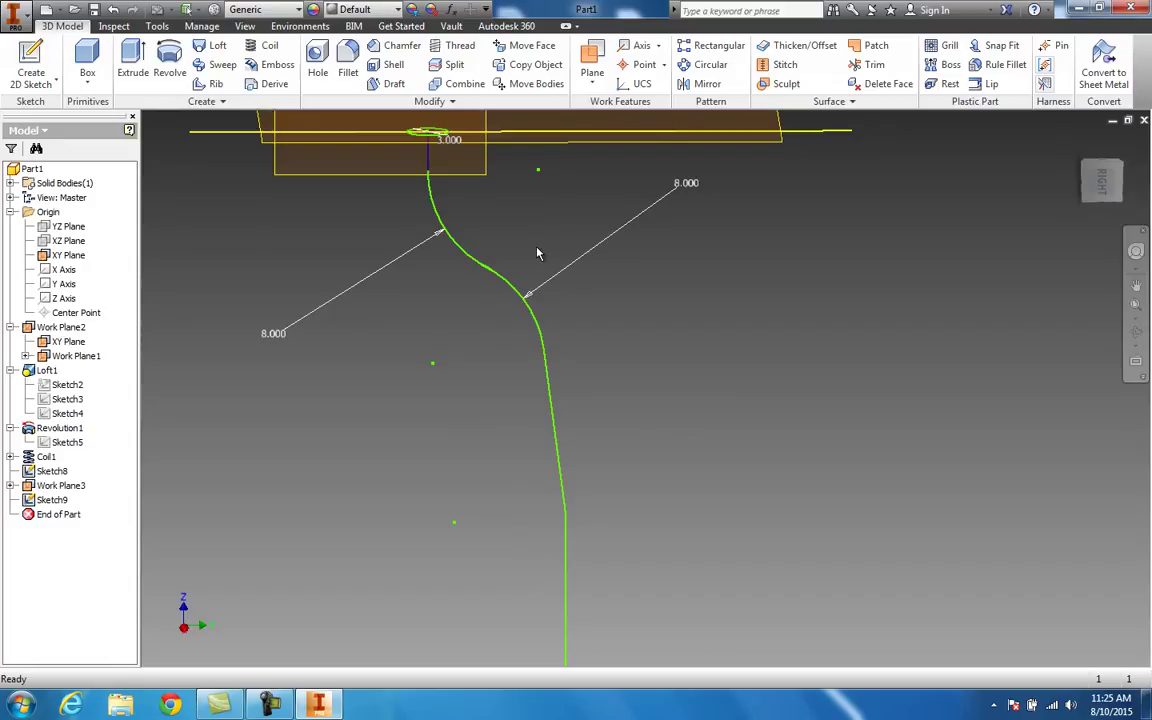
{"action": "scroll", "coordinate": [470, 260], "scroll_direction": "up", "scroll_amount": 3}
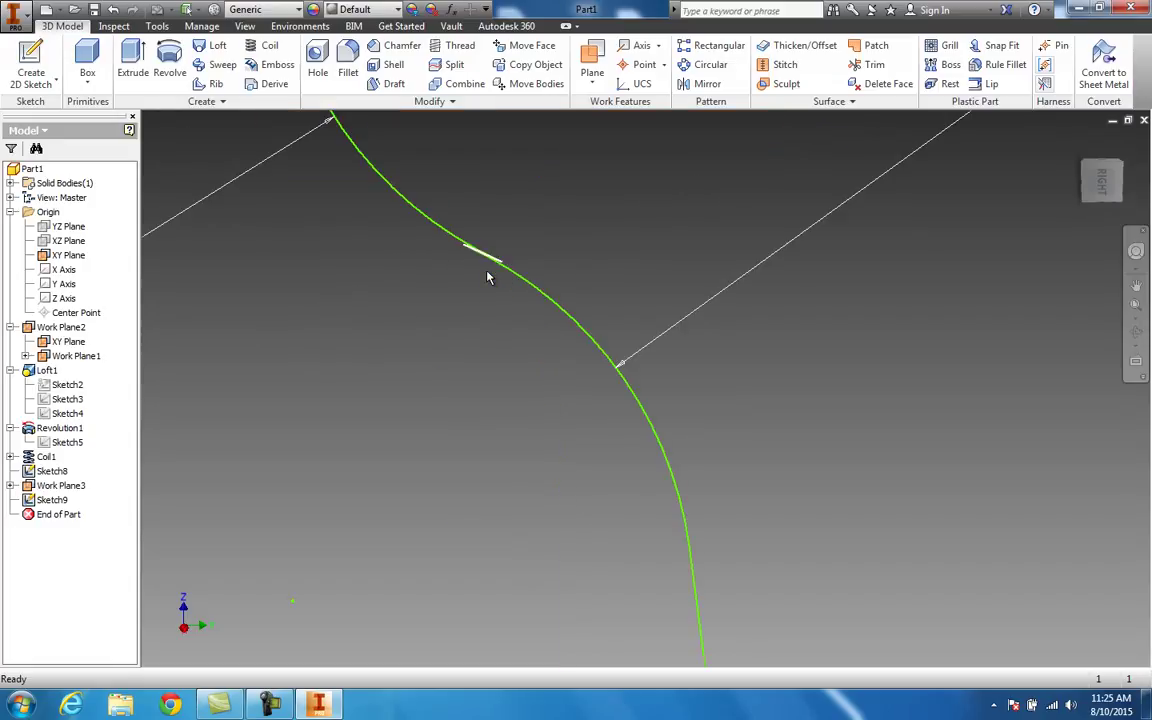
{"action": "scroll", "coordinate": [482, 255], "scroll_direction": "up", "scroll_amount": 5}
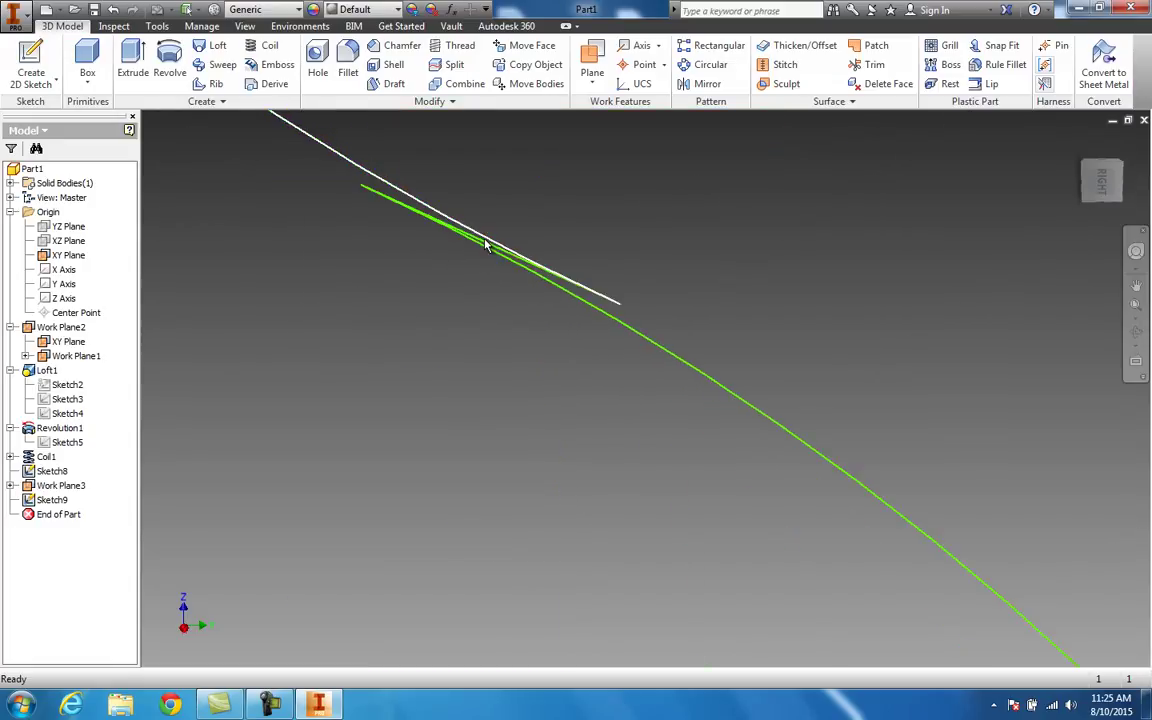
{"action": "scroll", "coordinate": [510, 257], "scroll_direction": "down", "scroll_amount": 5}
{"action": "scroll", "coordinate": [520, 248], "scroll_direction": "up", "scroll_amount": 5}
{"action": "scroll", "coordinate": [591, 285], "scroll_direction": "down", "scroll_amount": 5}
{"action": "scroll", "coordinate": [591, 283], "scroll_direction": "down", "scroll_amount": 3}
{"action": "scroll", "coordinate": [592, 282], "scroll_direction": "up", "scroll_amount": 3}
{"action": "left_click", "coordinate": [615, 296]}
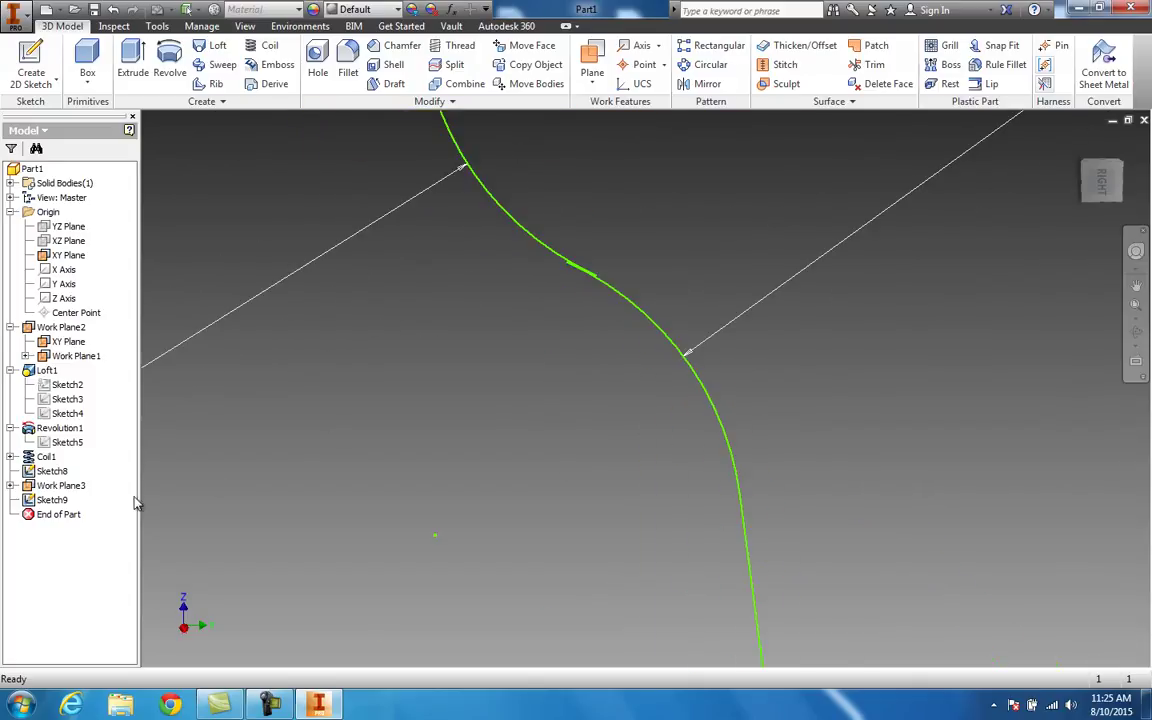
Reopen the path sketch, delete all path geometry beyond the first 8 in fillet arc and finish the sketch.
{"action": "double_click", "coordinate": [52, 499]}
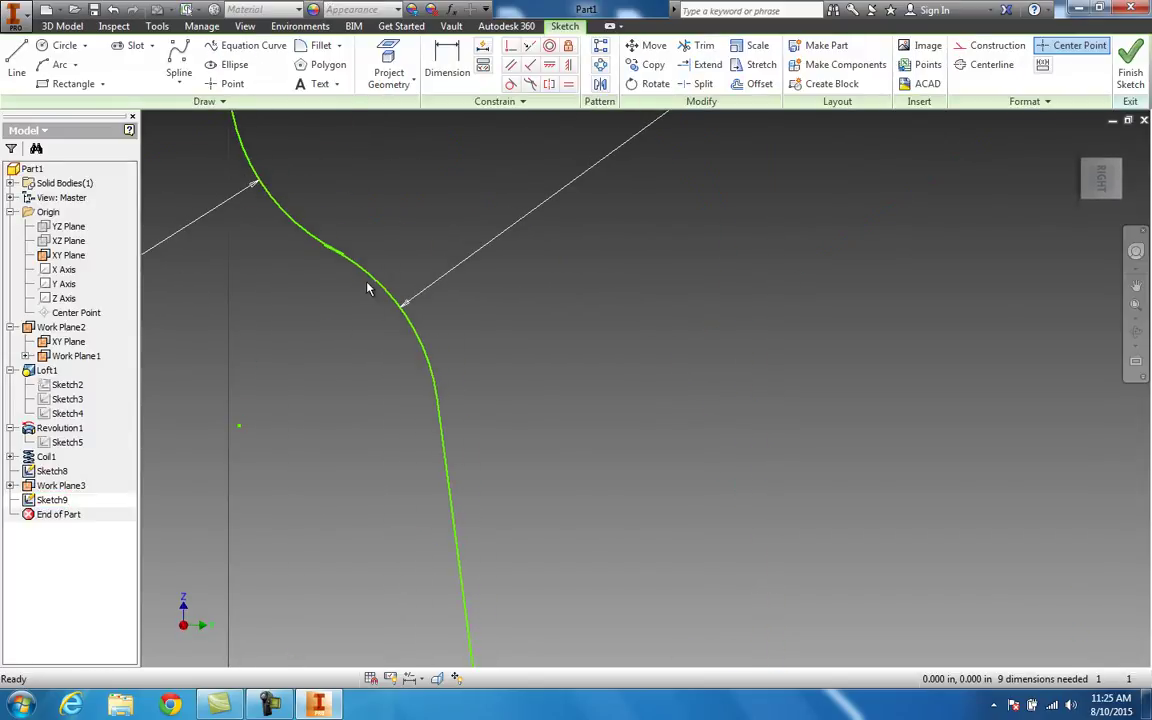
{"action": "key", "text": "Delete"}
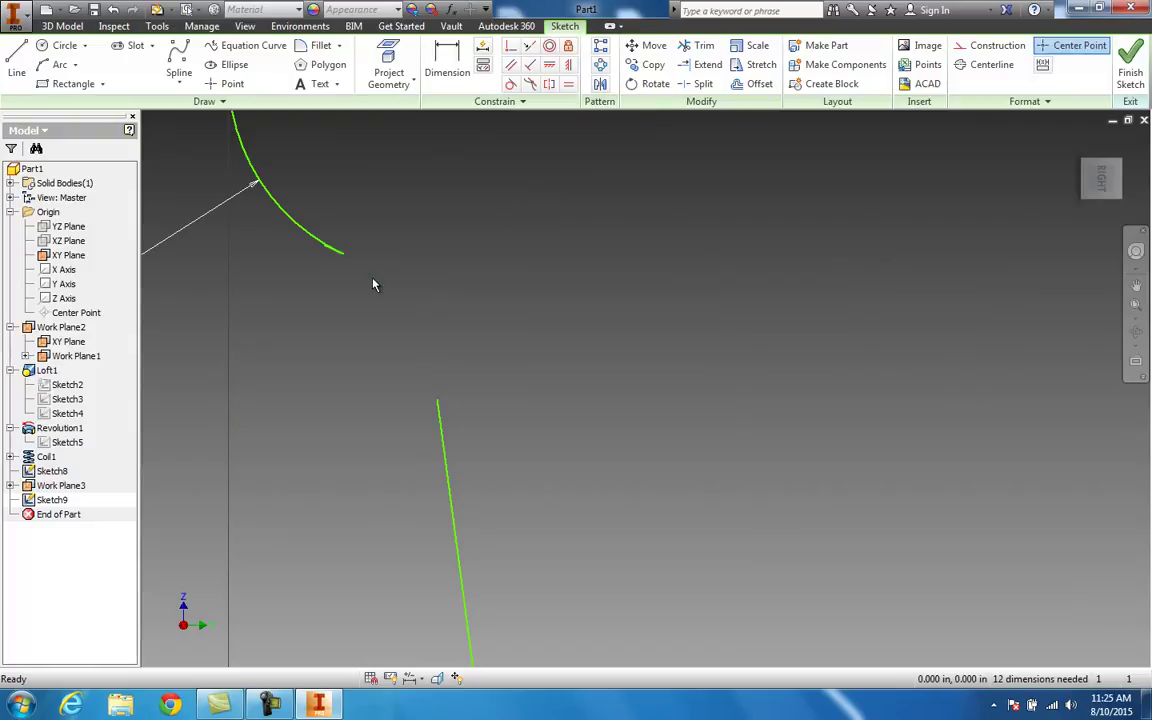
{"action": "left_click", "coordinate": [337, 207]}
{"action": "key", "text": "Delete"}
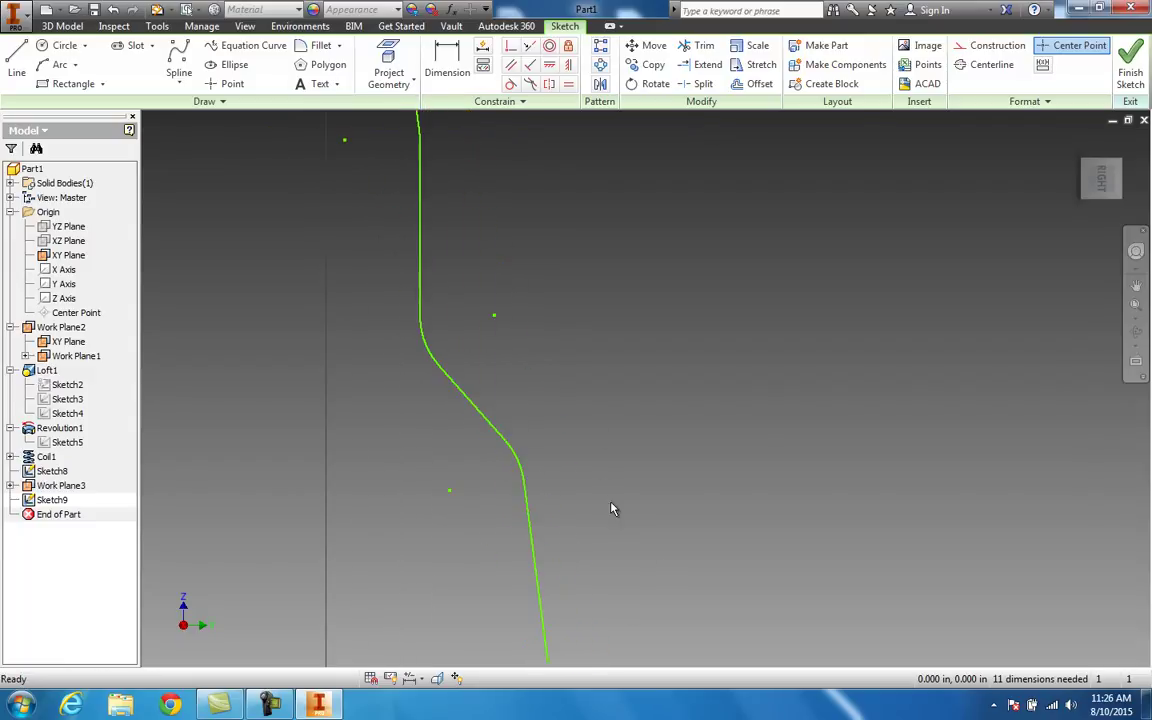
{"action": "left_click_drag", "start_coordinate": [645, 607], "coordinate": [499, 391]}
{"action": "key", "text": "Delete"}
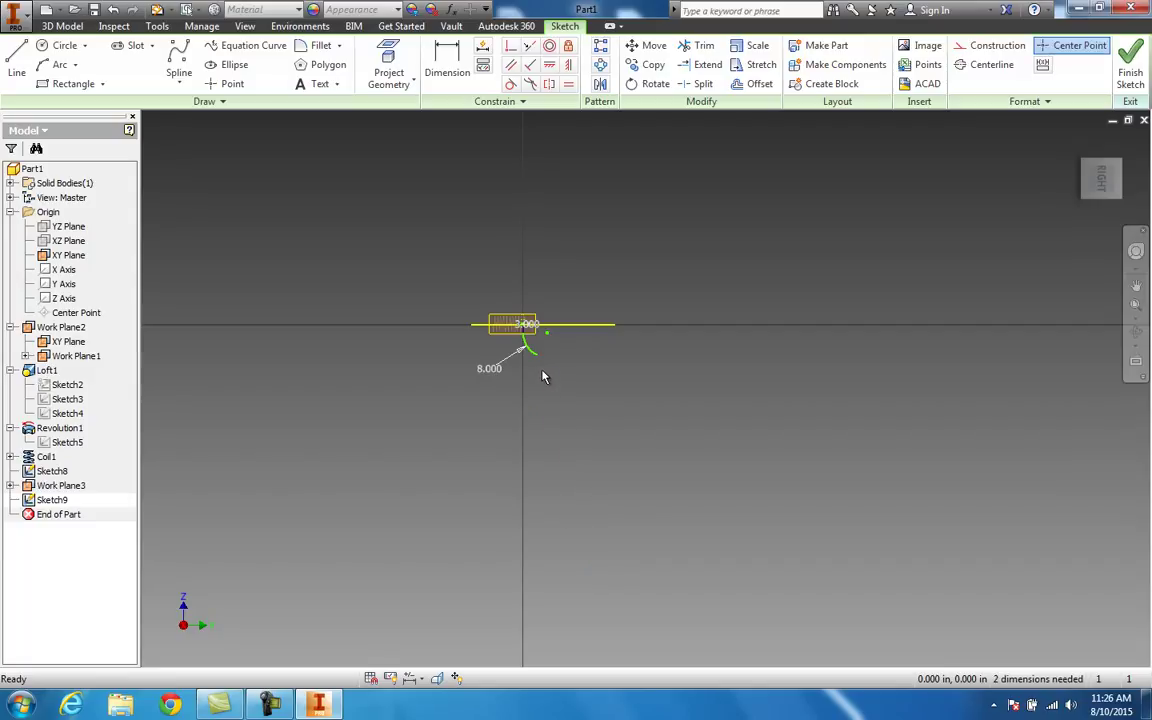
{"action": "scroll", "coordinate": [567, 402], "scroll_direction": "up", "scroll_amount": 5}
{"action": "scroll", "coordinate": [490, 405], "scroll_direction": "down", "scroll_amount": 5}
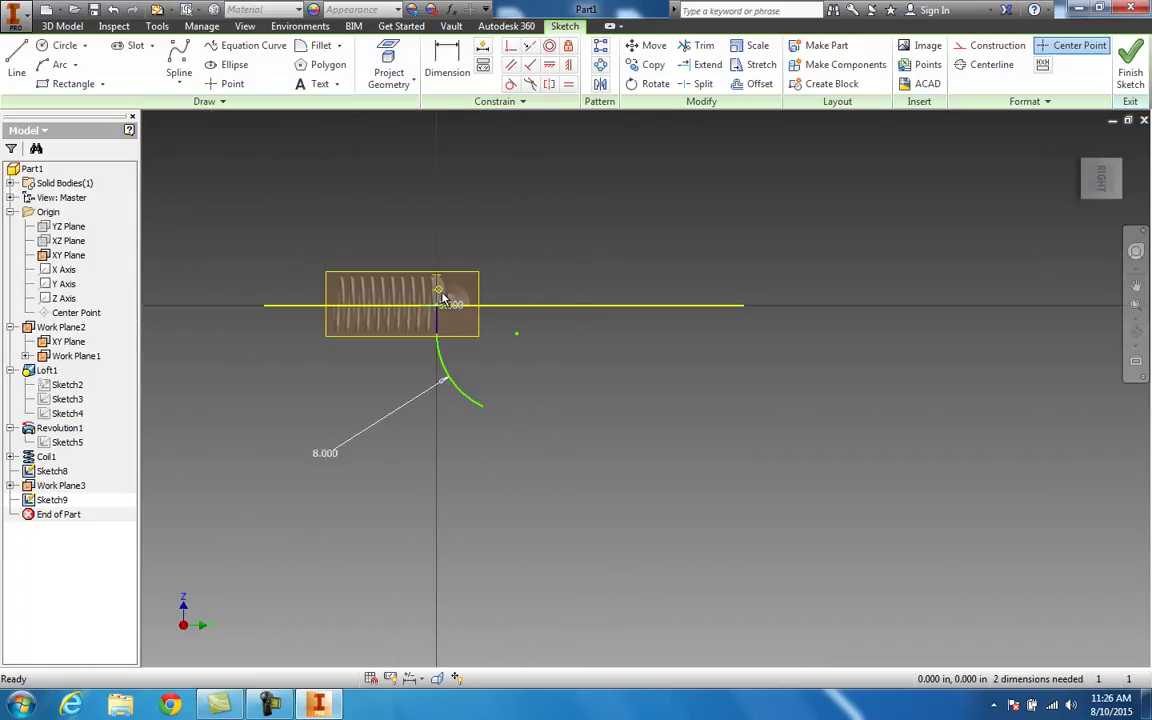
{"action": "left_click", "coordinate": [1131, 66]}
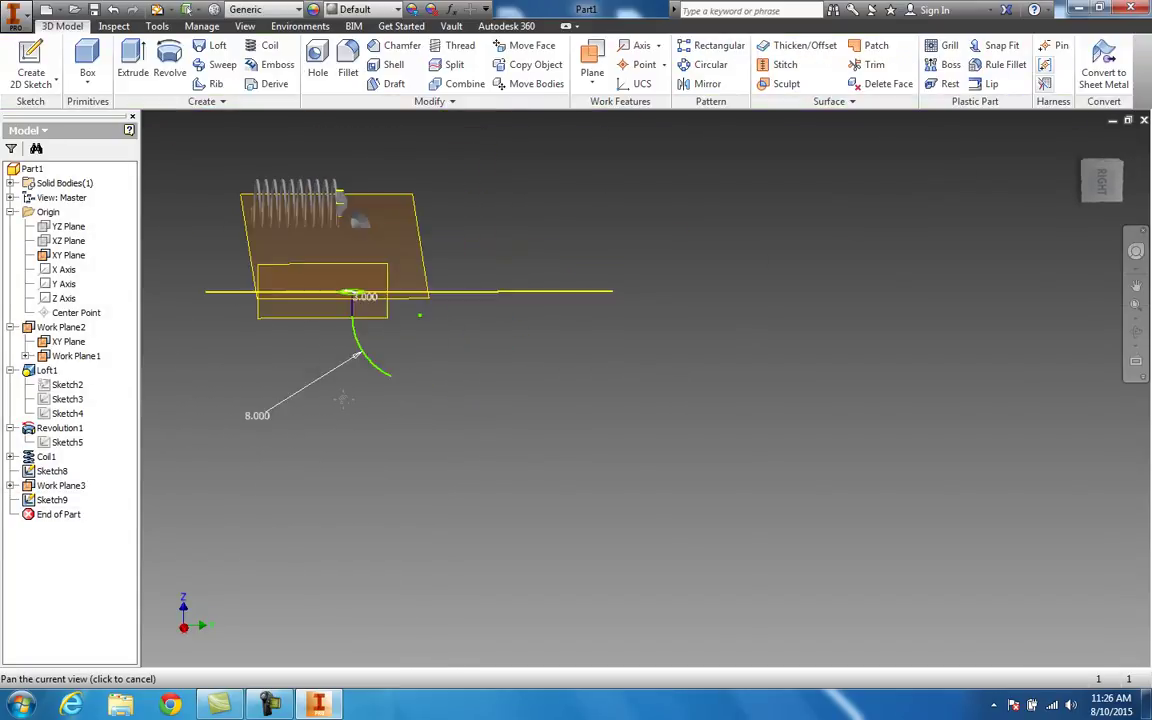
Sweep the 3 in circle as a solid along the shortened path, with Path type and orientation and zero taper.
{"action": "left_click", "coordinate": [222, 64]}
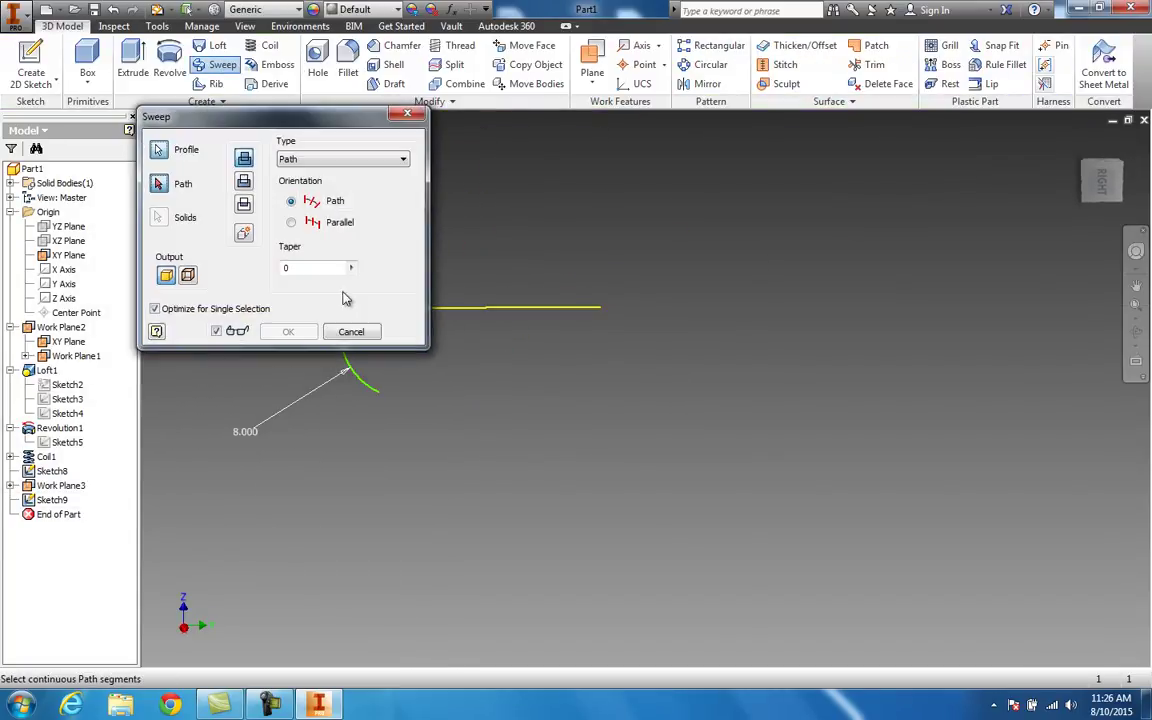
{"action": "left_click_drag", "start_coordinate": [283, 118], "coordinate": [683, 216]}
{"action": "scroll", "coordinate": [338, 318], "scroll_direction": "down", "scroll_amount": 3}
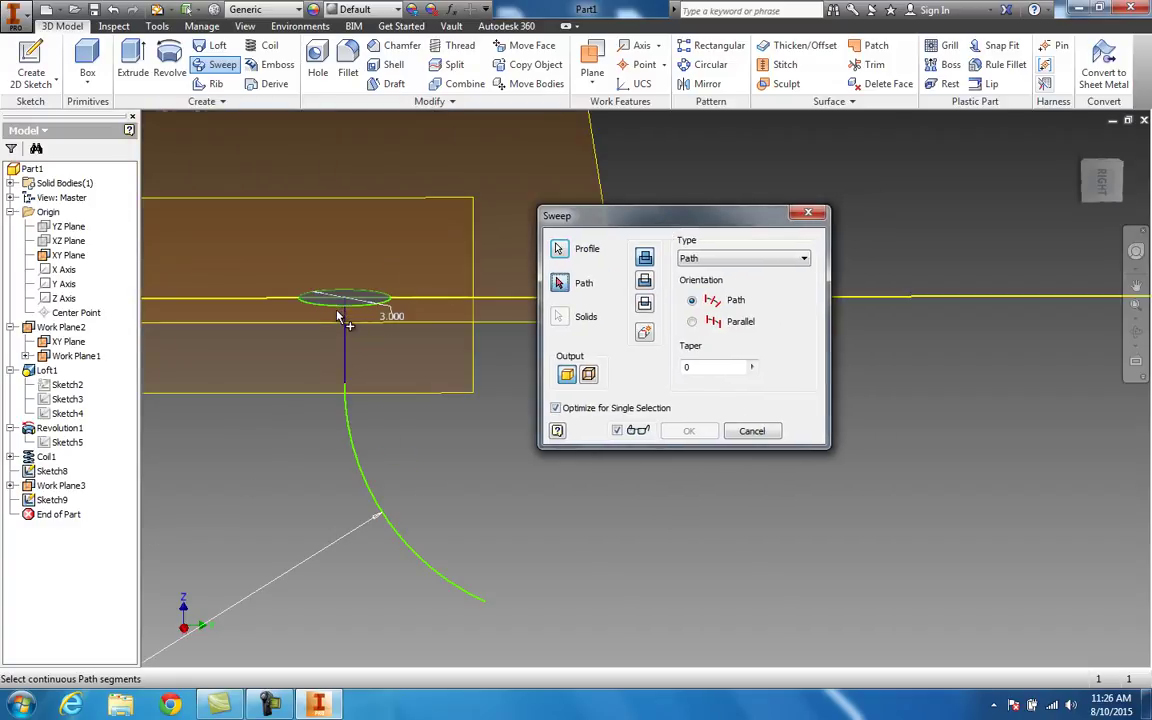
{"action": "left_click", "coordinate": [561, 282]}
{"action": "left_click", "coordinate": [358, 441]}
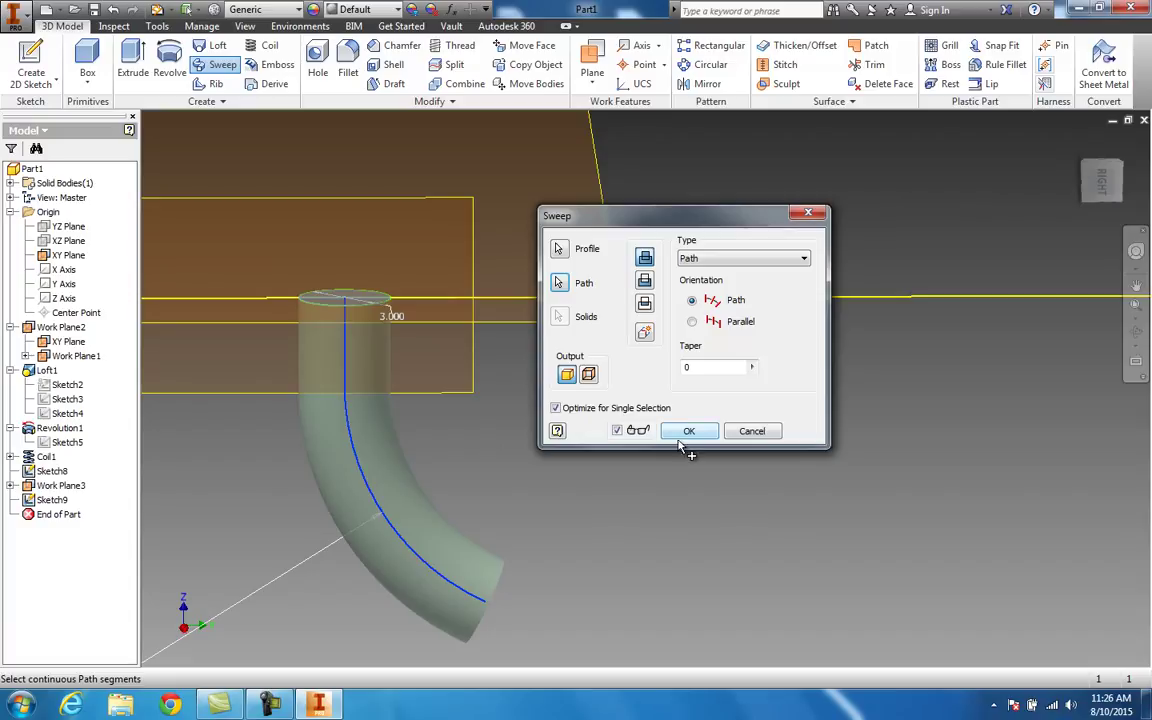
{"action": "scroll", "coordinate": [663, 501], "scroll_direction": "down", "scroll_amount": 5}
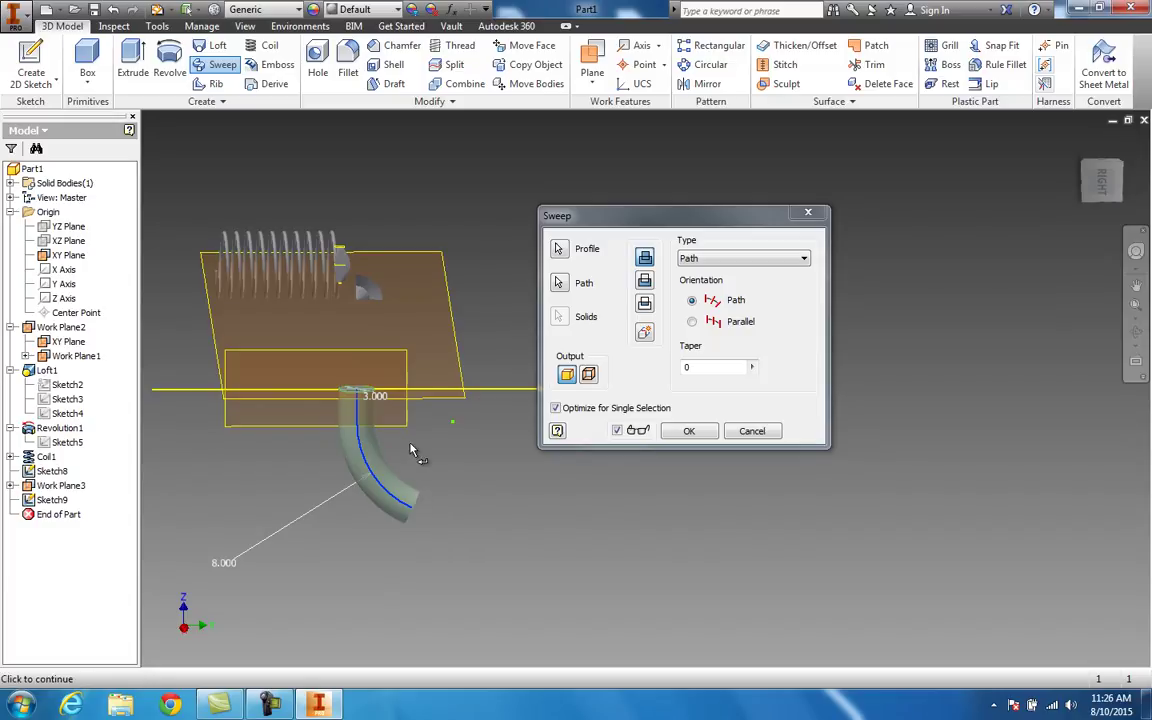
{"action": "left_click", "coordinate": [689, 432]}
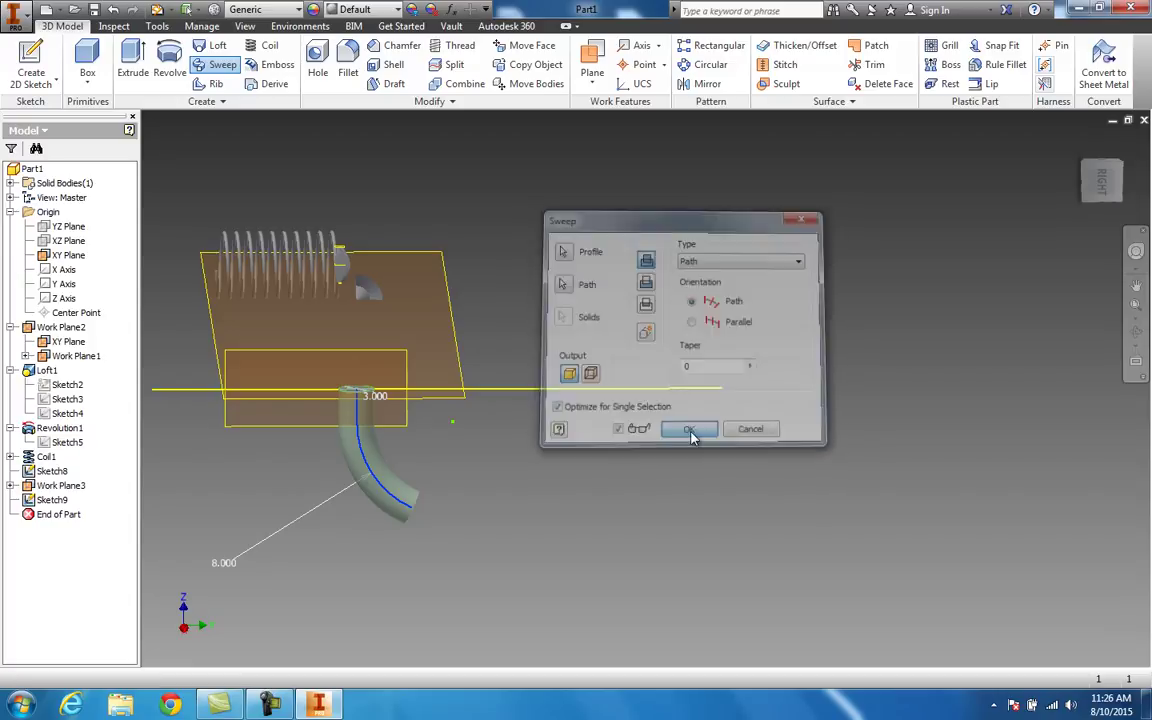
Shell the swept tube to a 0.1 in wall thickness, removing both of its end faces.
{"action": "middle_click_drag", "start_coordinate": [990, 175], "coordinate": [853, 216], "text": "shift"}
{"action": "middle_click_drag", "start_coordinate": [652, 205], "coordinate": [779, 224]}
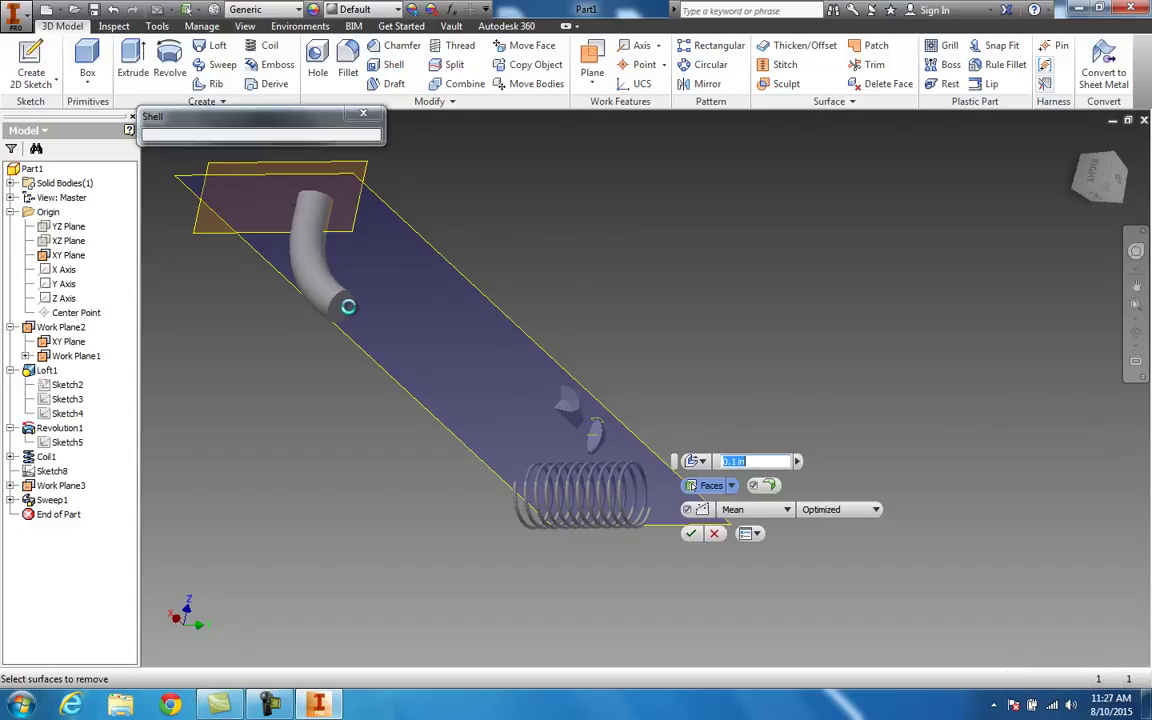
{"action": "left_click", "coordinate": [261, 136]}
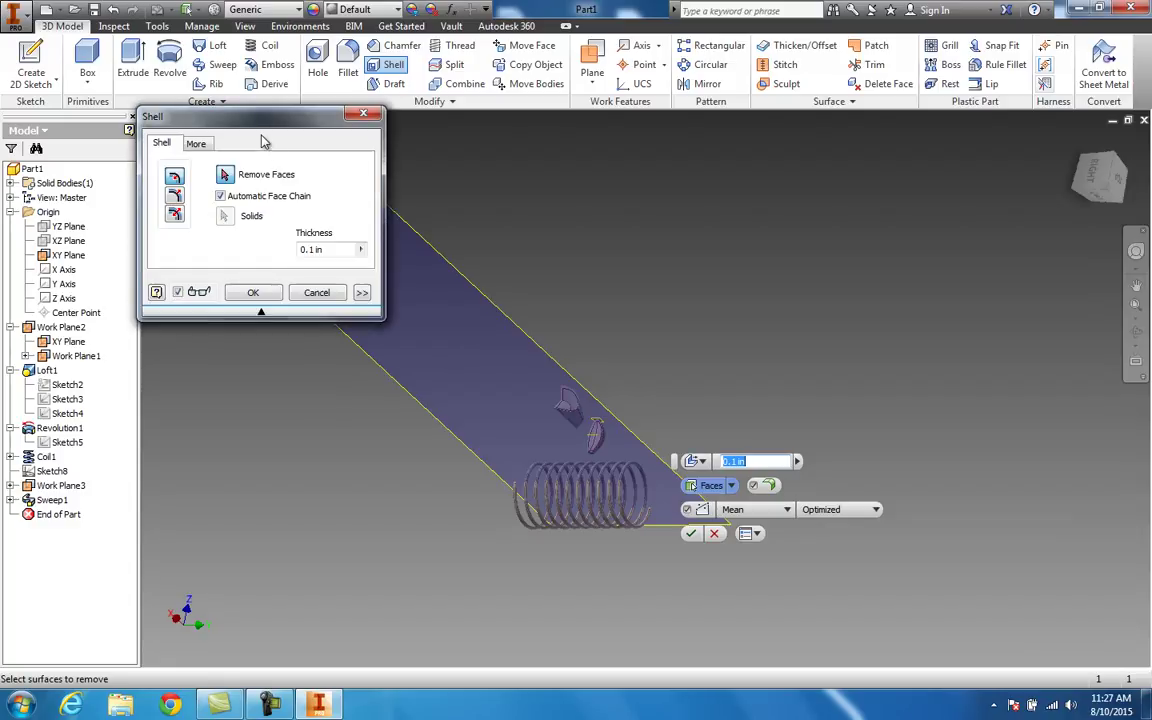
{"action": "left_click_drag", "start_coordinate": [270, 122], "coordinate": [657, 184]}
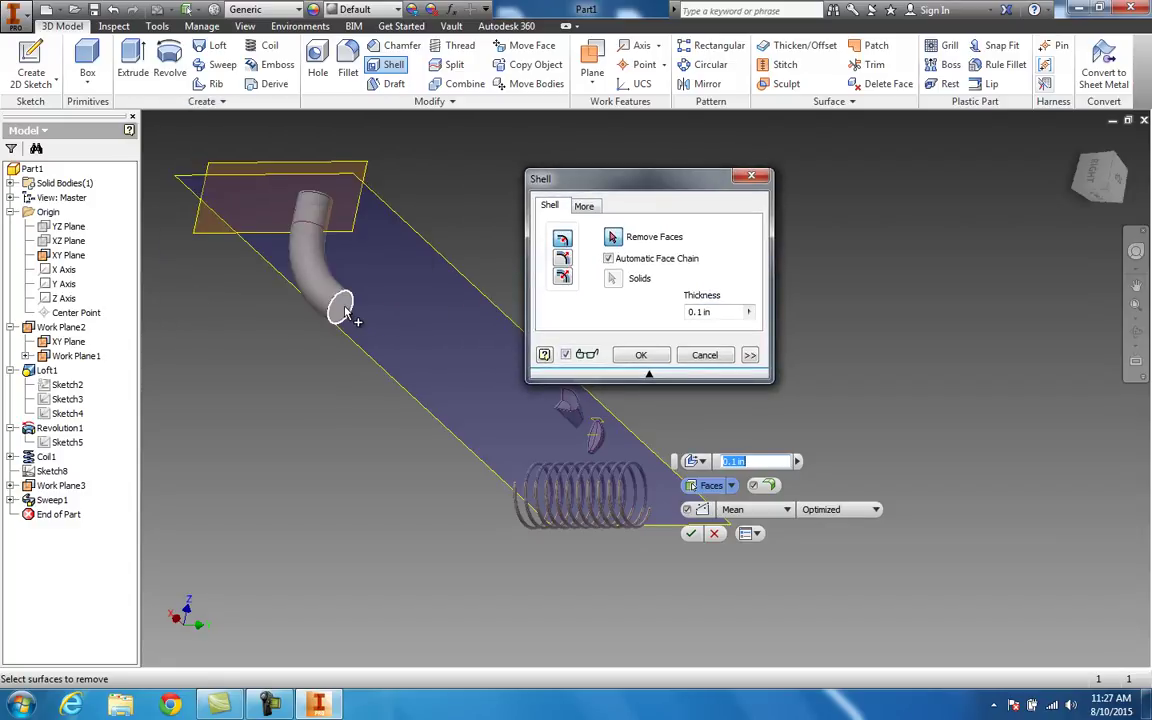
{"action": "left_click", "coordinate": [348, 310]}
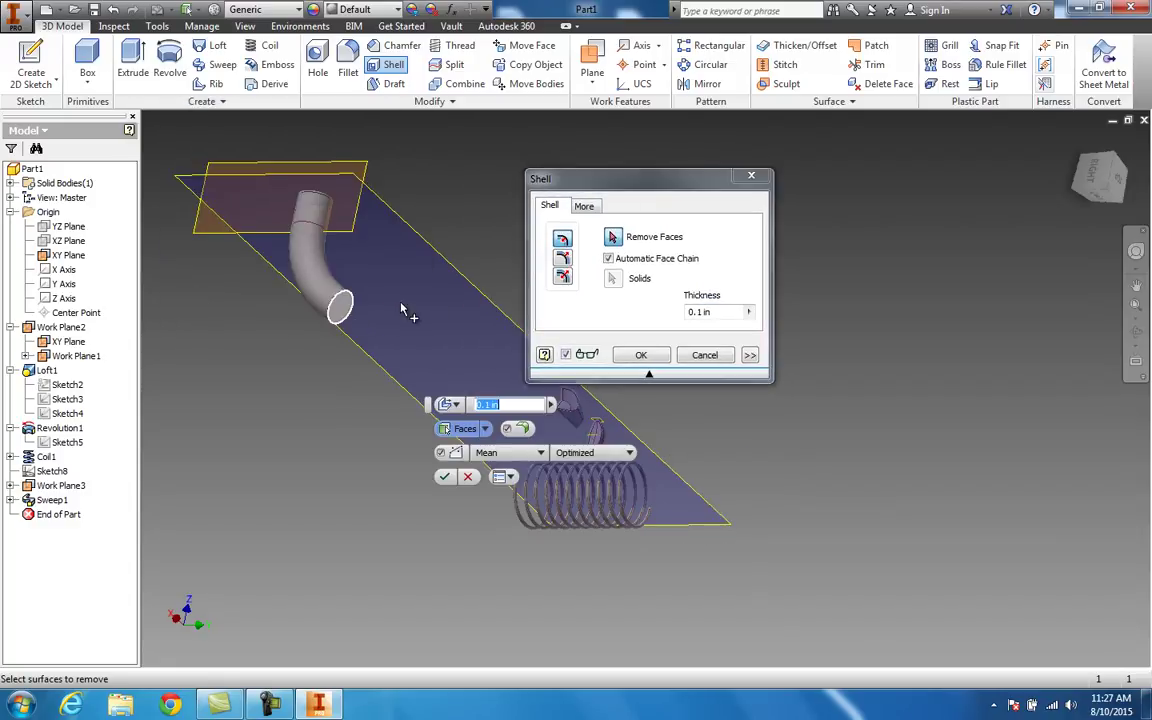
{"action": "left_click", "coordinate": [1100, 182]}
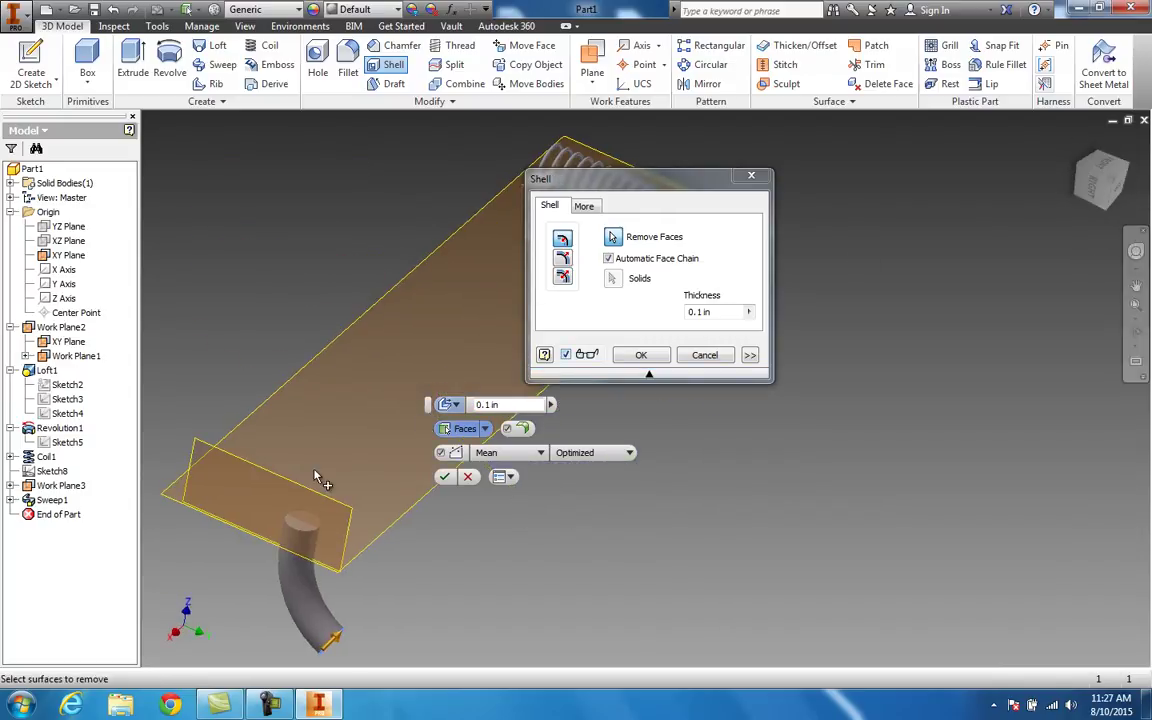
{"action": "scroll", "coordinate": [280, 528], "scroll_direction": "up", "scroll_amount": 3}
{"action": "left_click", "coordinate": [335, 528]}
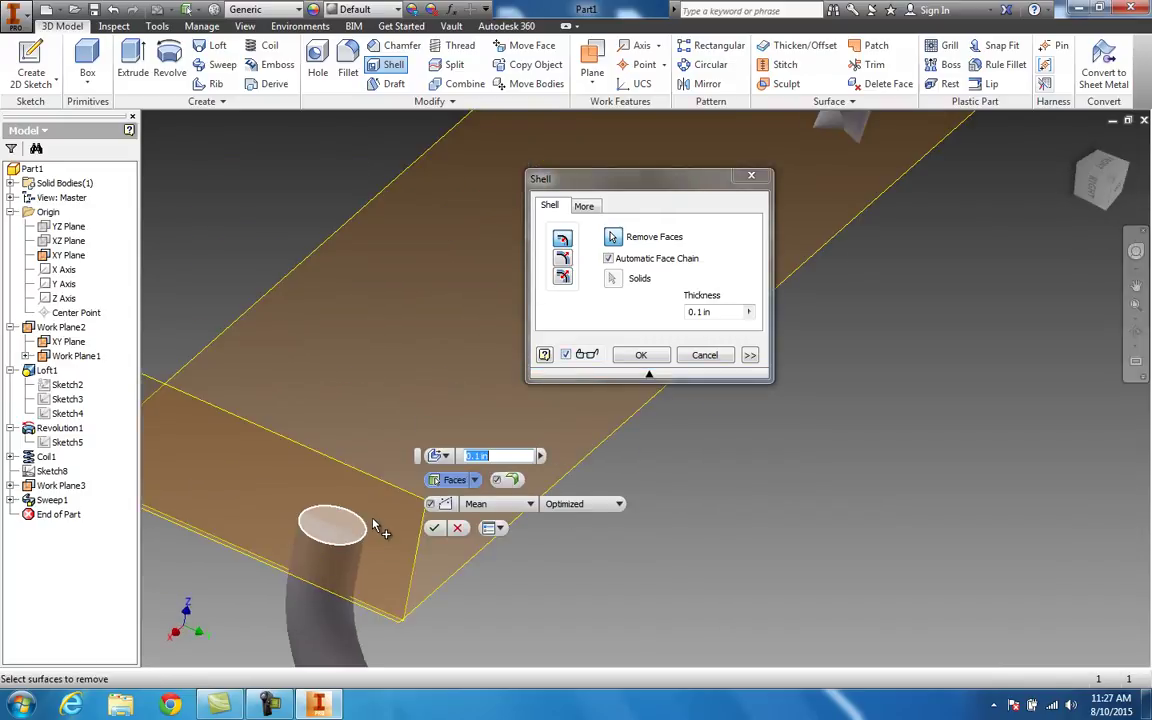
{"action": "scroll", "coordinate": [683, 483], "scroll_direction": "down", "scroll_amount": 5}
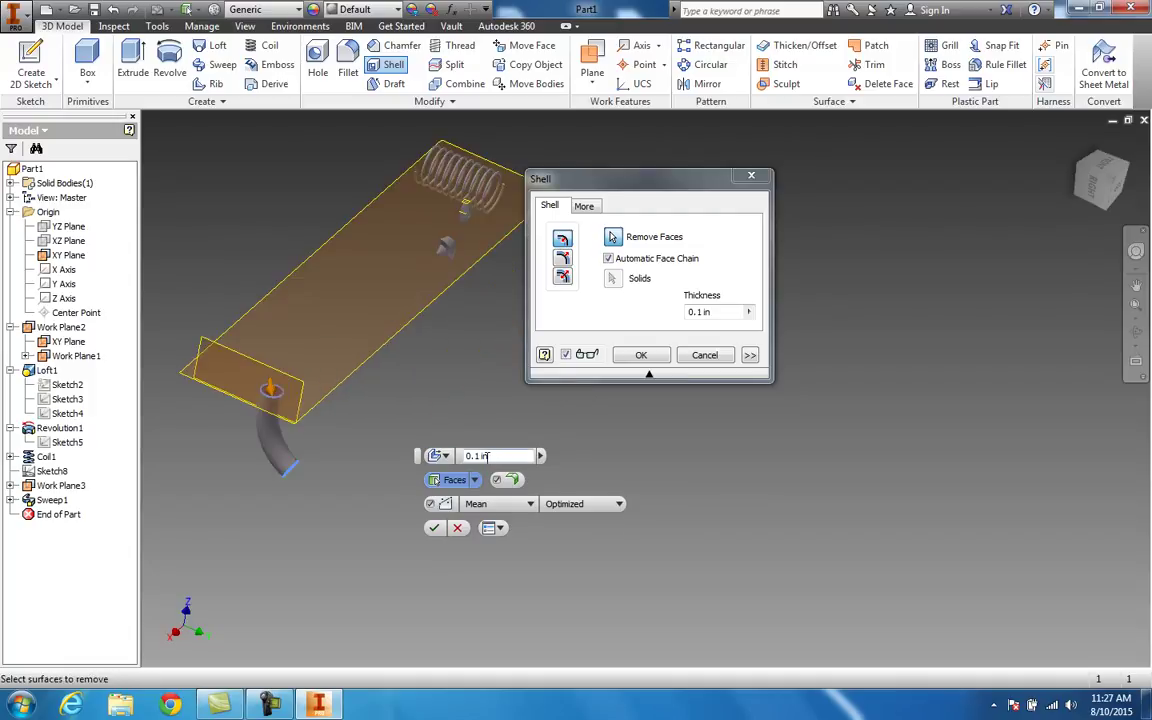
{"action": "left_click", "coordinate": [641, 355]}
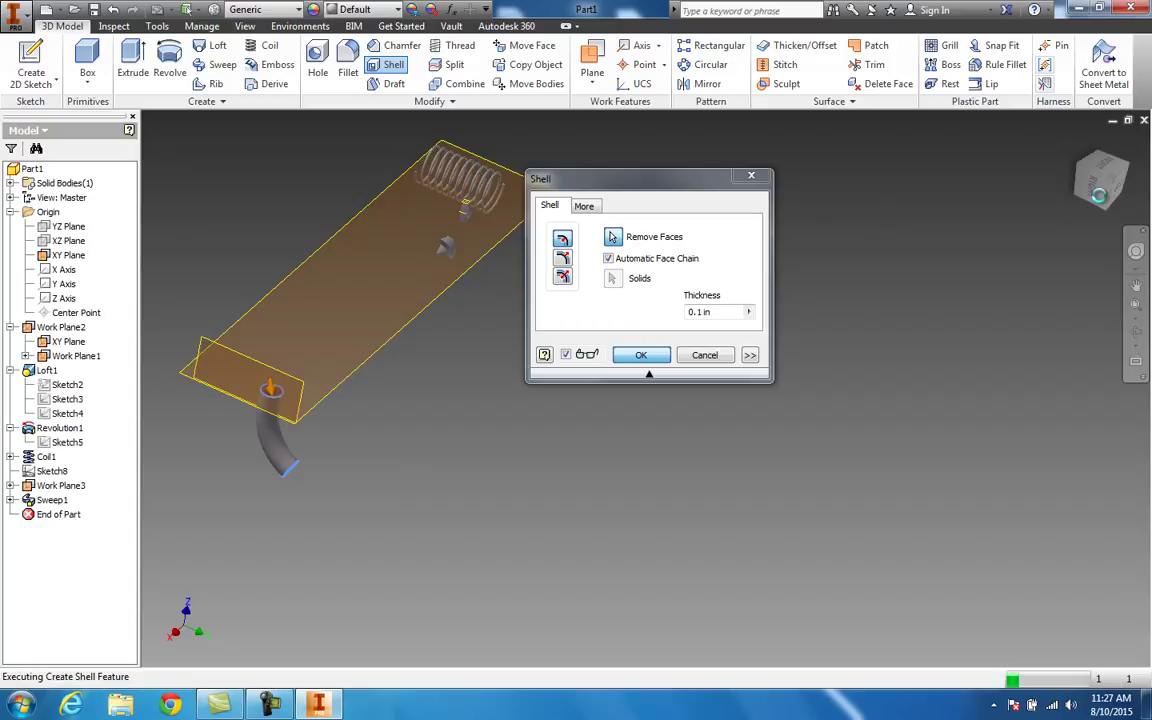
{"action": "middle_click_drag", "start_coordinate": [1096, 193], "coordinate": [188, 216], "text": "shift"}
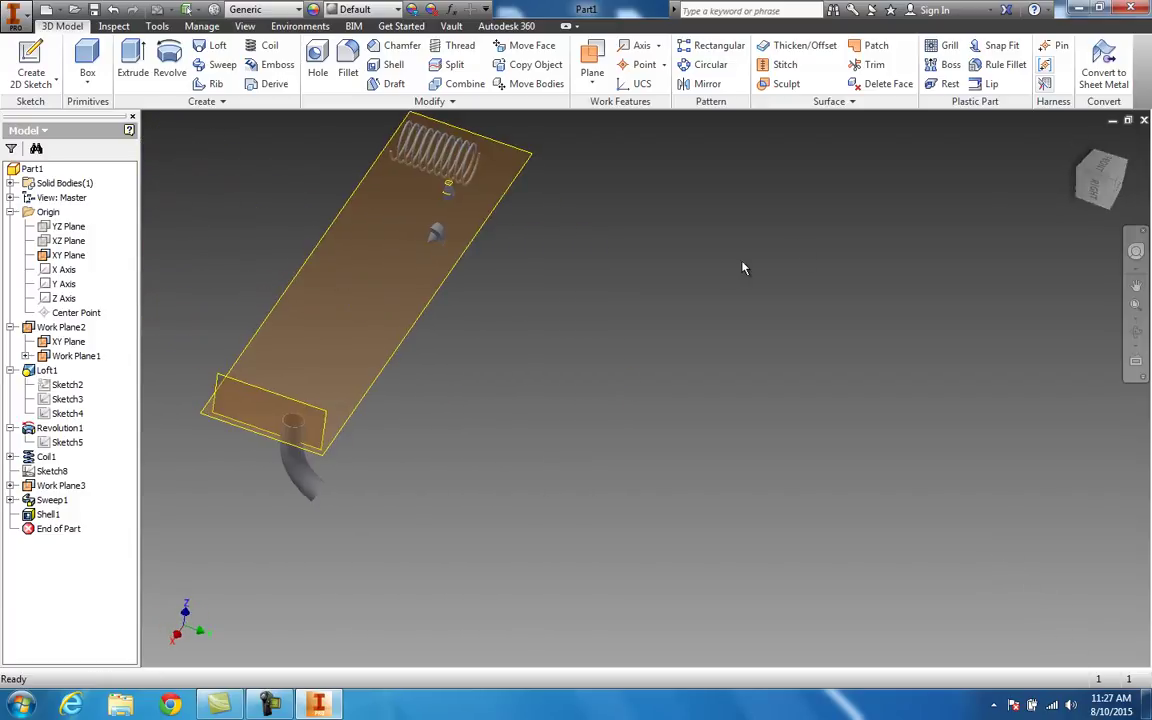